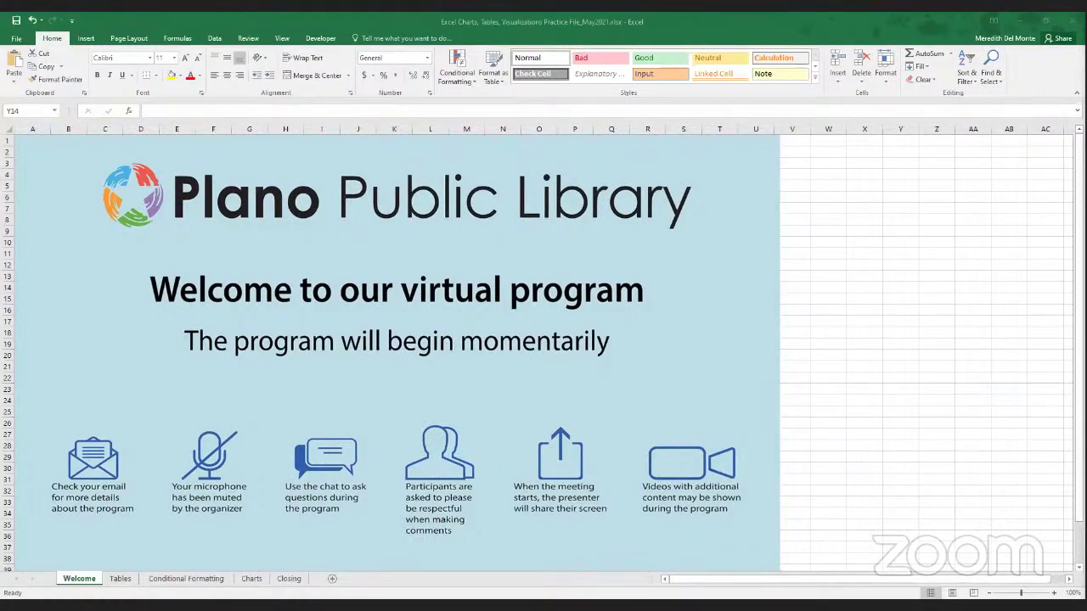
- Switch to the Tables worksheet
left_click(123, 579)
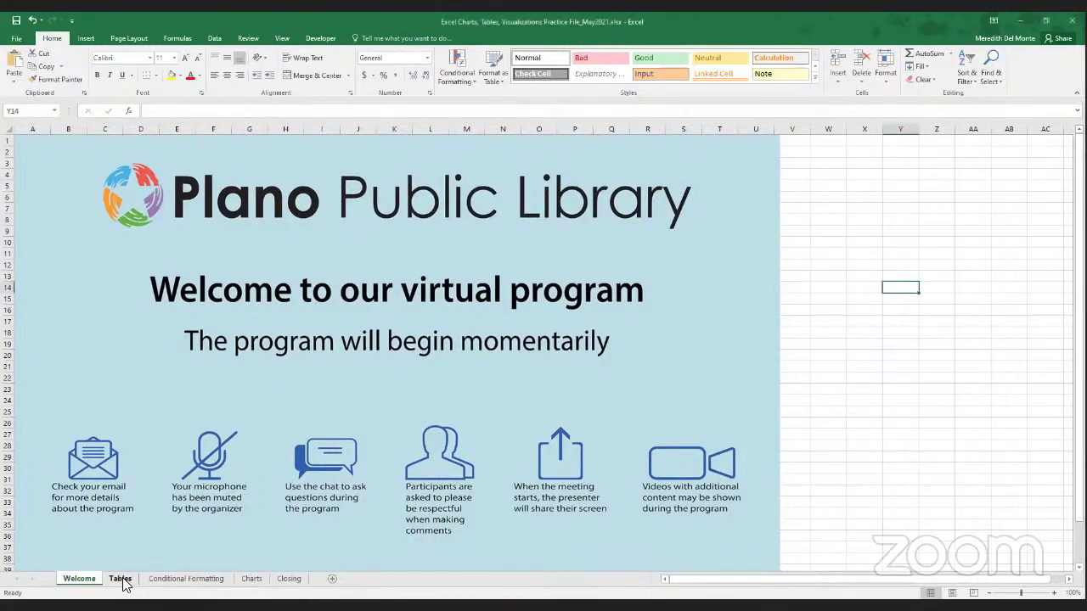
left_click(123, 580)
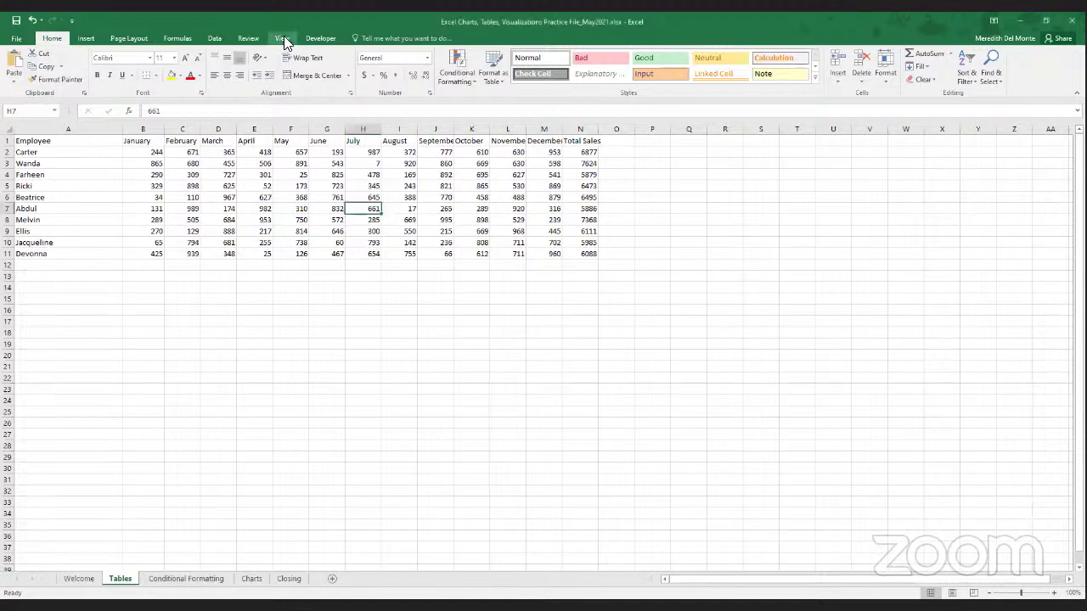
- Try different magnifications of the Tables worksheet by zooming in and out
left_click(281, 38)
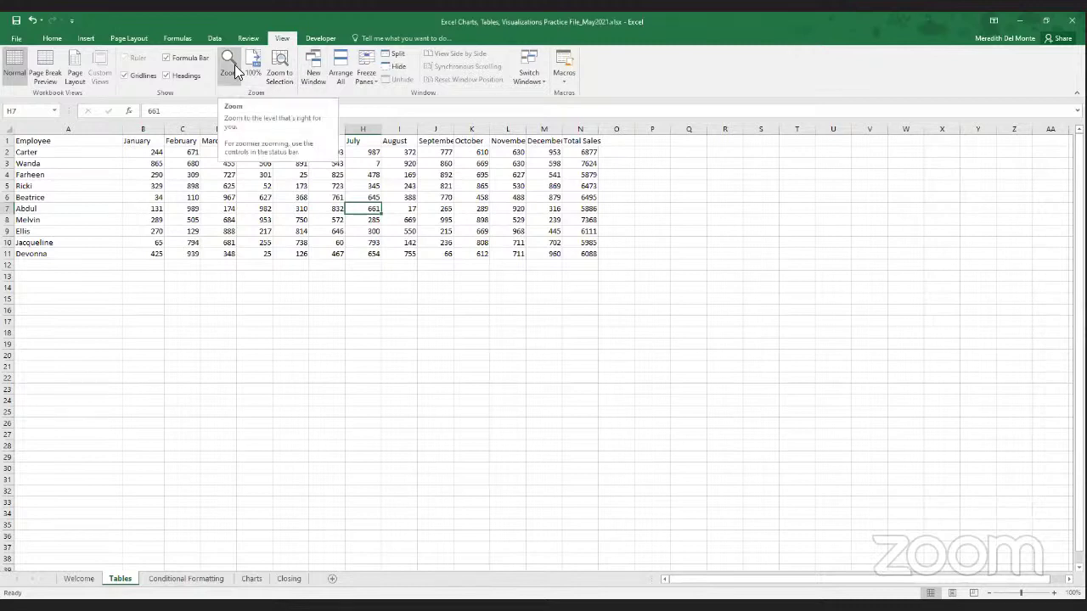
left_click(279, 73)
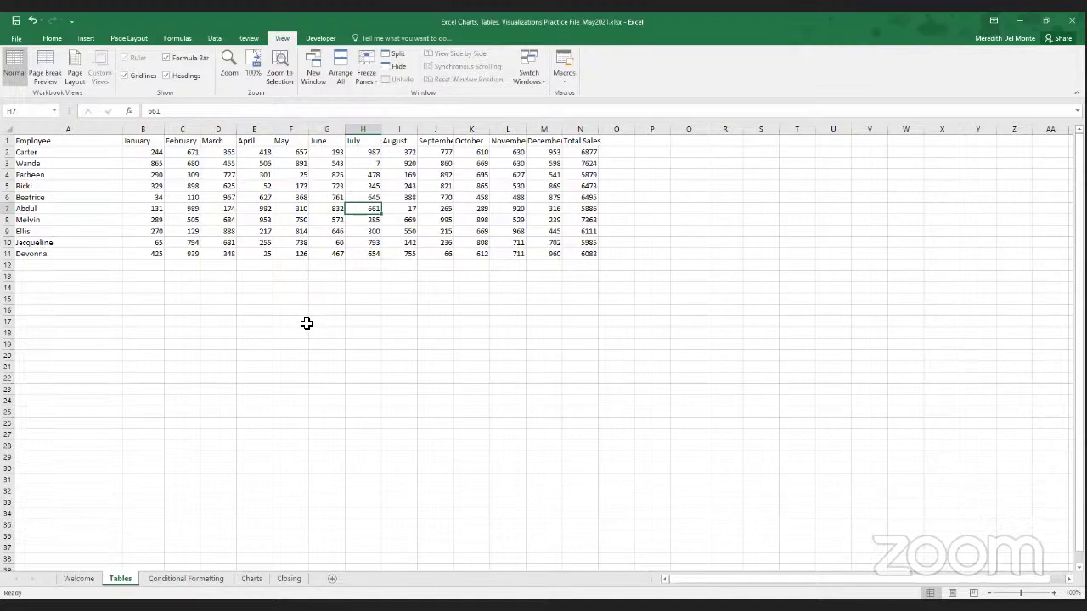
scroll(306, 323, "up", 3, "ctrl")
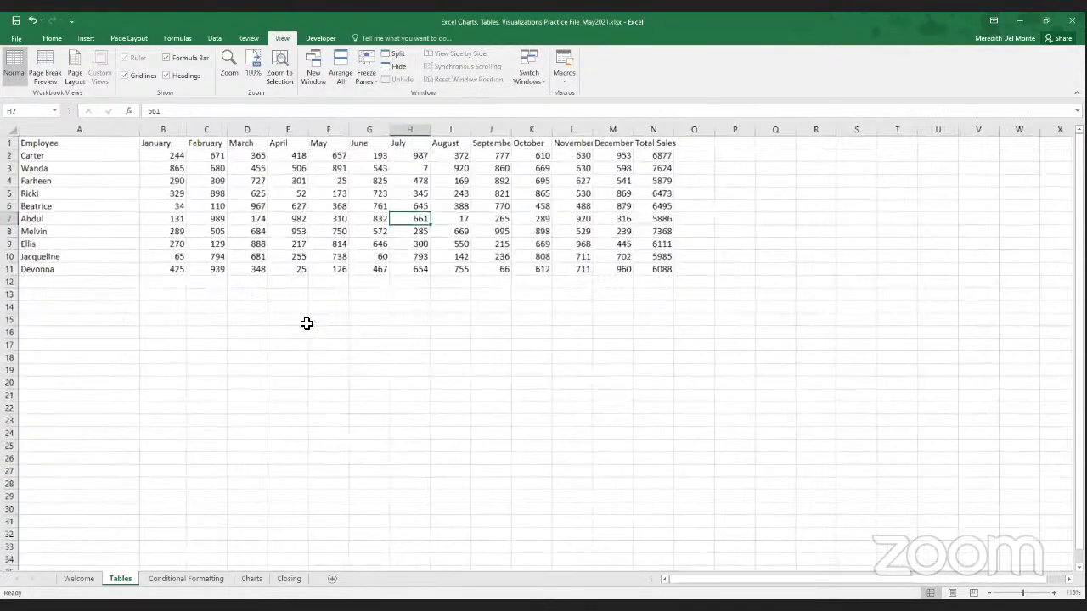
scroll(307, 323, "down", 2, "ctrl")
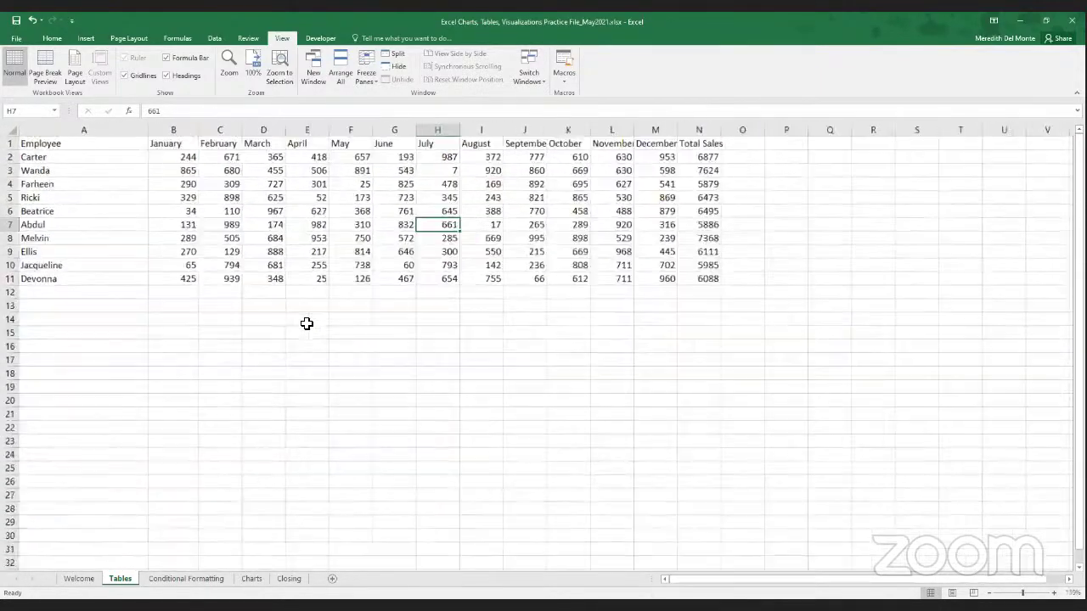
scroll(307, 323, "up", 3, "ctrl")
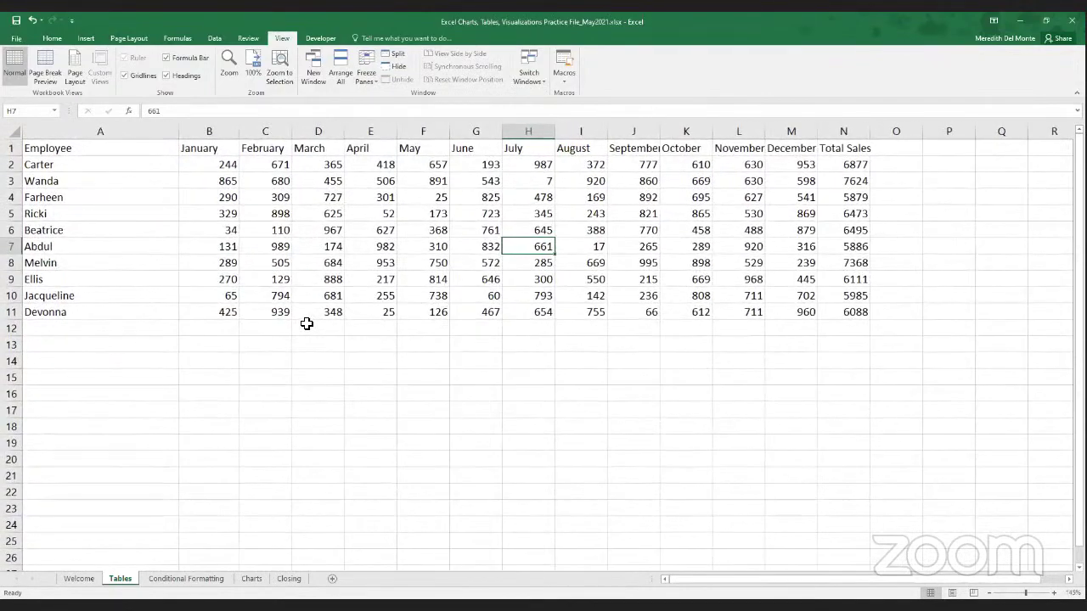
scroll(306, 324, "down", 3, "ctrl")
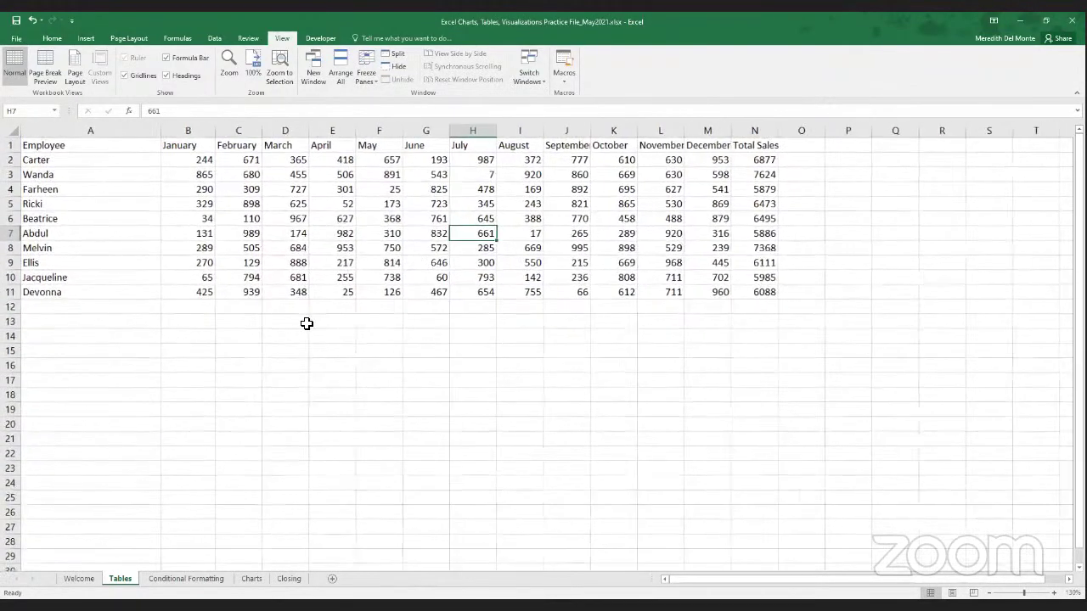
scroll(307, 323, "down", 1, "ctrl")
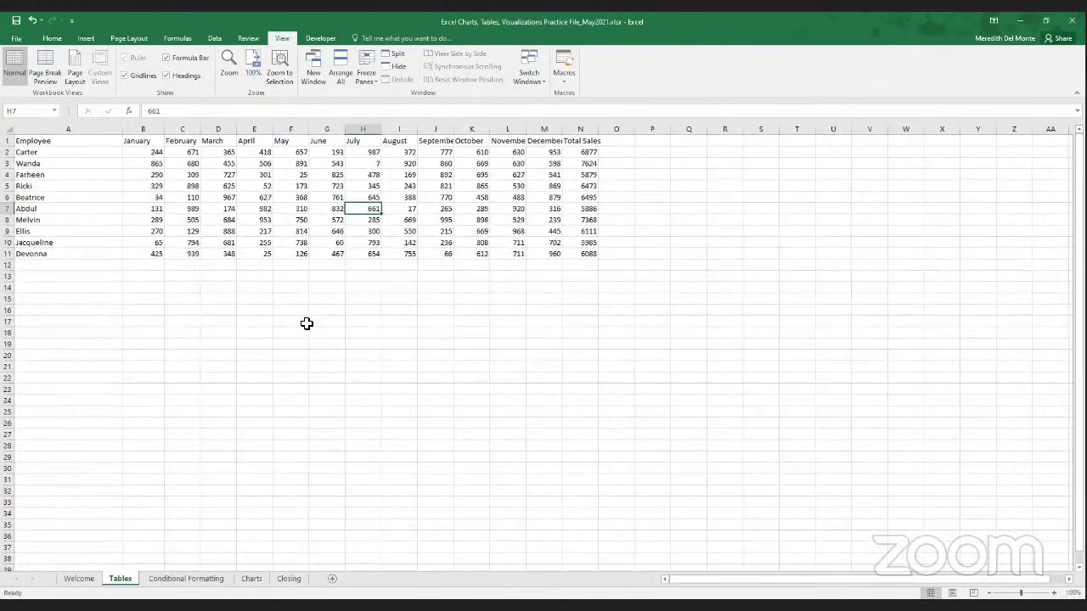
scroll(306, 323, "up", 1, "ctrl")
- Zoom the view to the sales data in A1:N11, and adjust the magnification to a custom 170%
left_click_drag(79, 147, 669, 272)
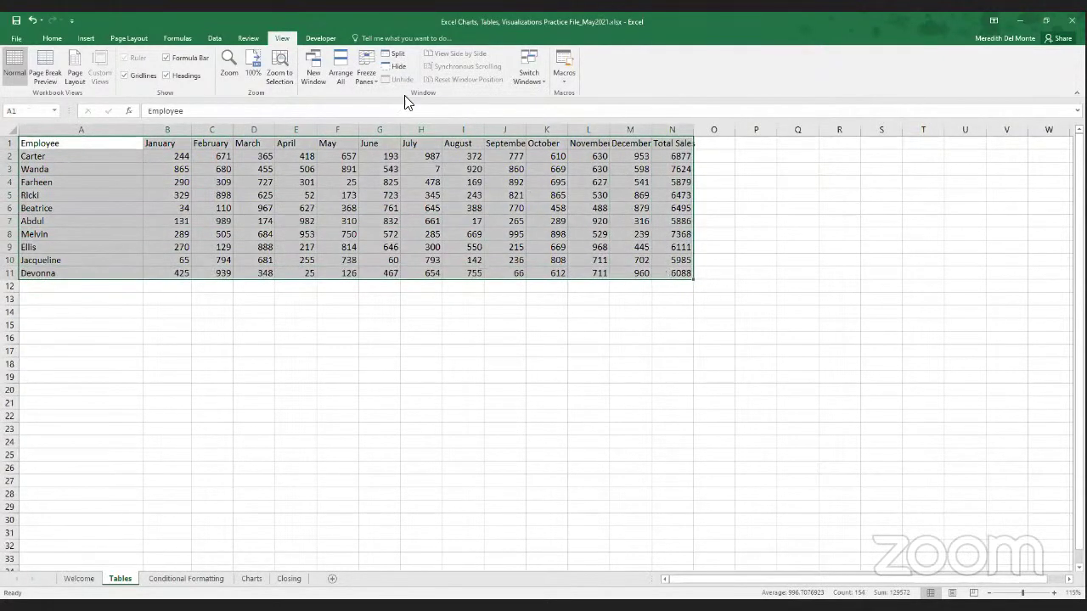
left_click(278, 75)
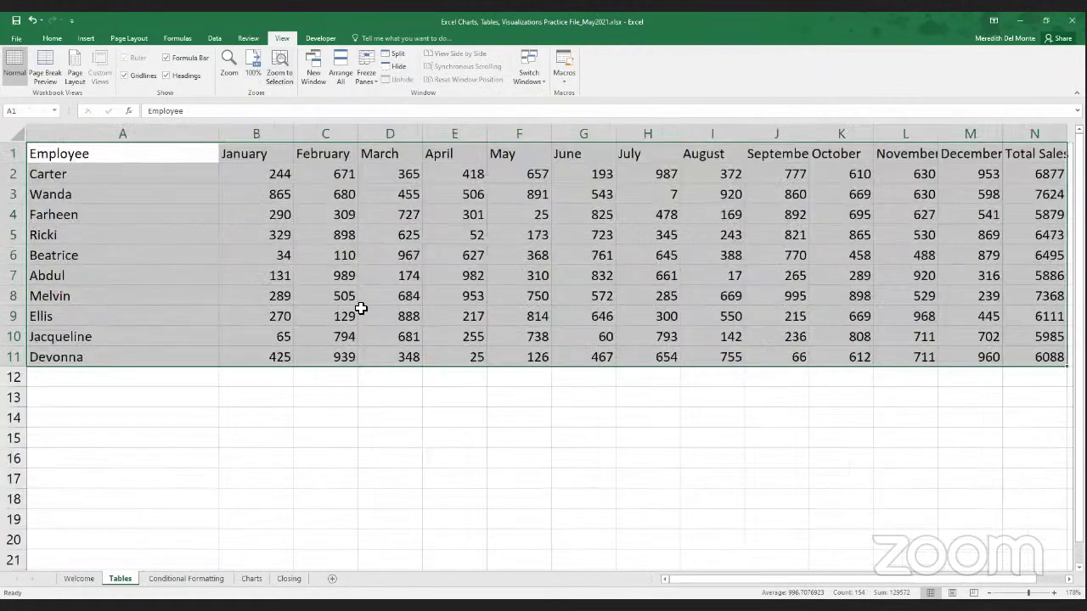
left_click(230, 75)
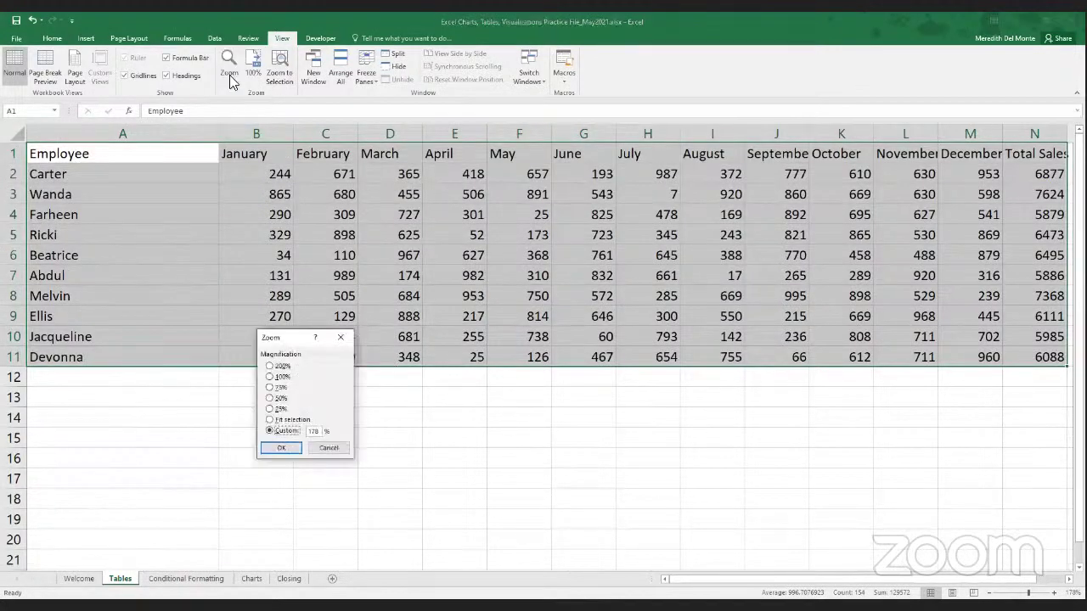
left_click(321, 431)
left_click(283, 449)
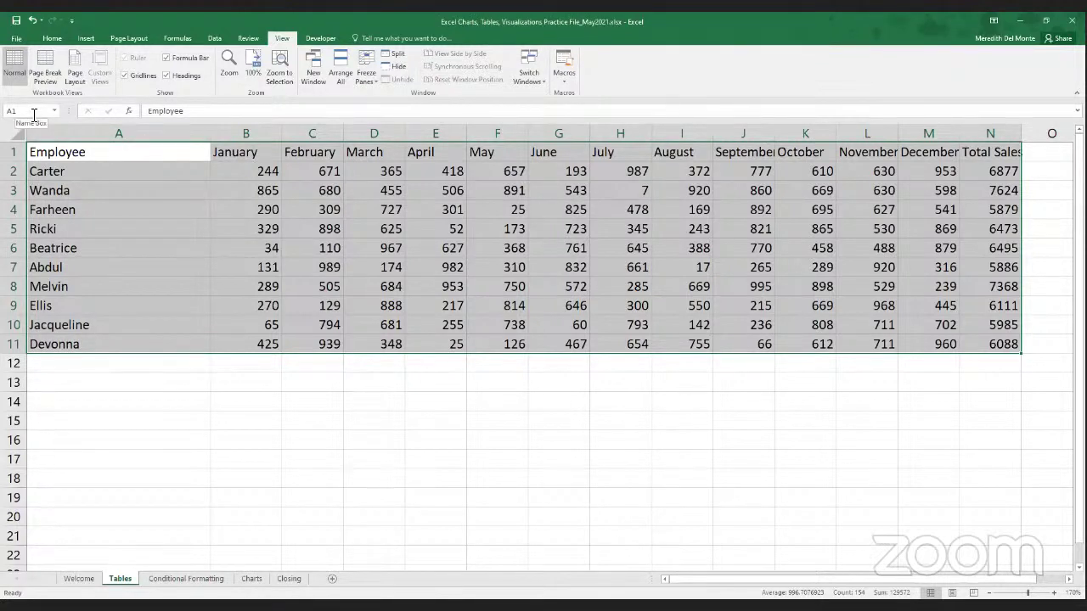
- Select cells B7, D6, B3 and G4 in turn to check each cell's reference
left_click(267, 270)
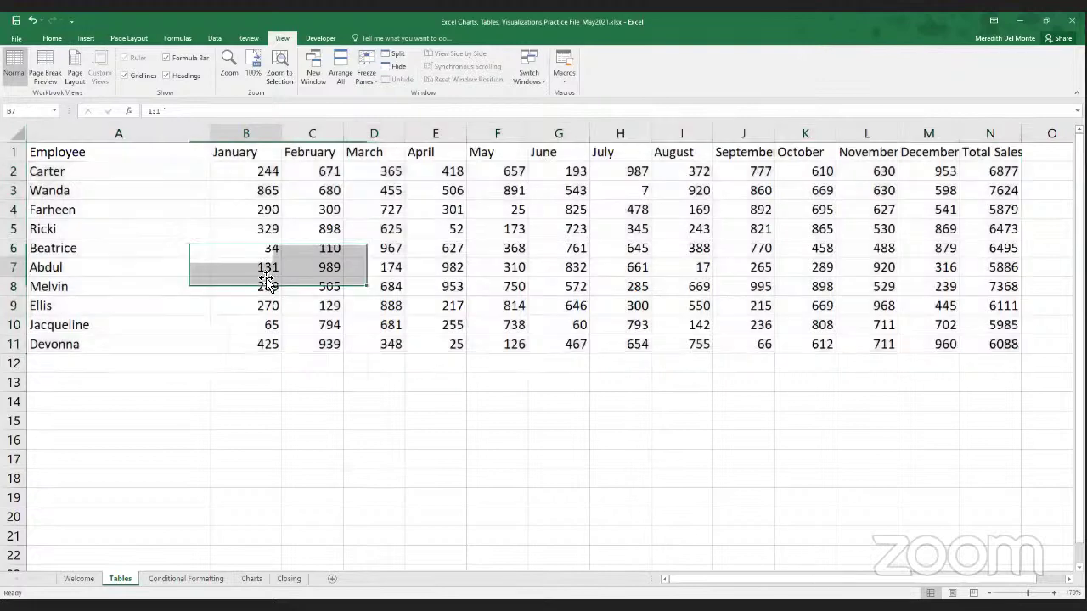
left_click(357, 243)
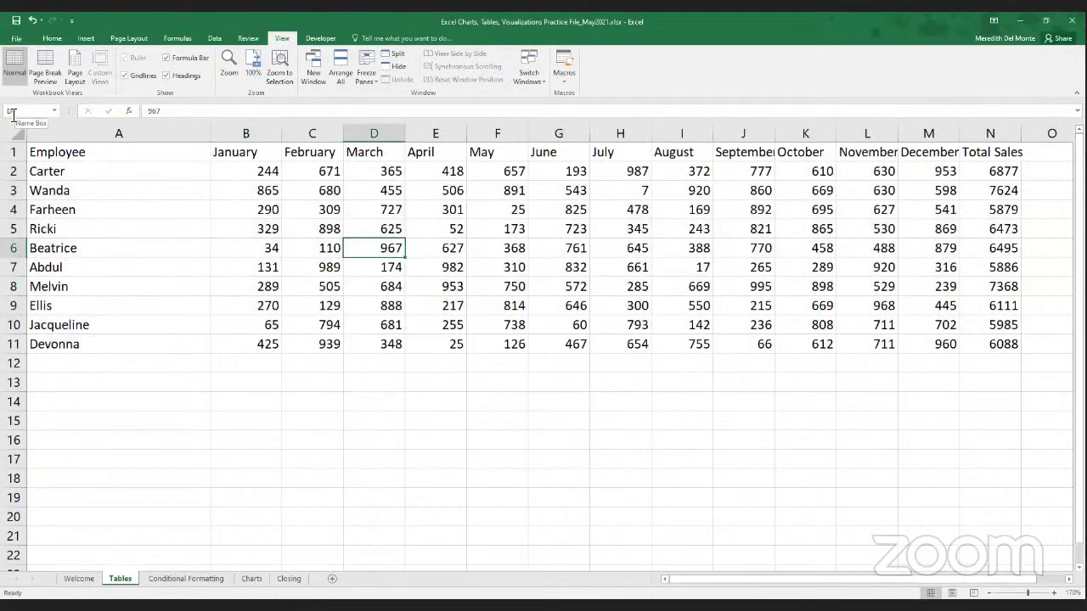
left_click(253, 193)
left_click(551, 214)
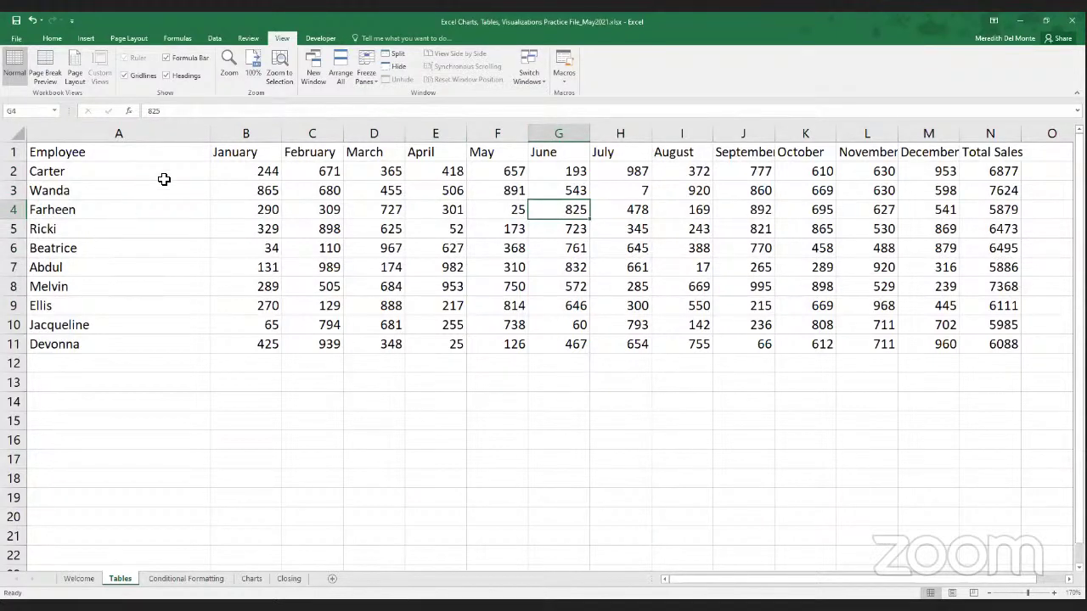
- AutoFit the column widths of the sales data range A1:N11
left_click(53, 40)
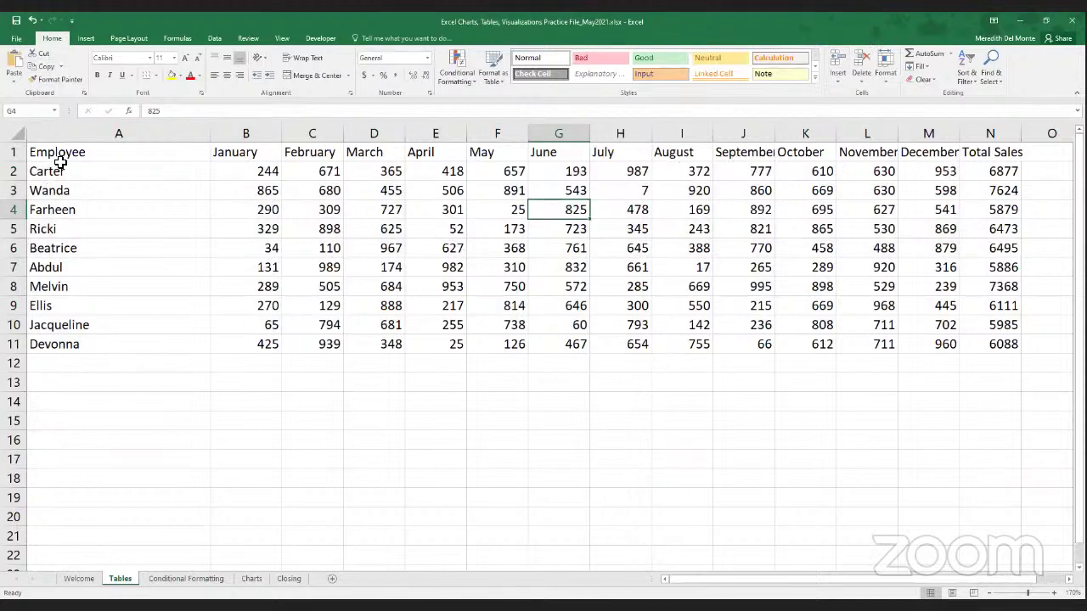
left_click_drag(73, 152, 981, 338)
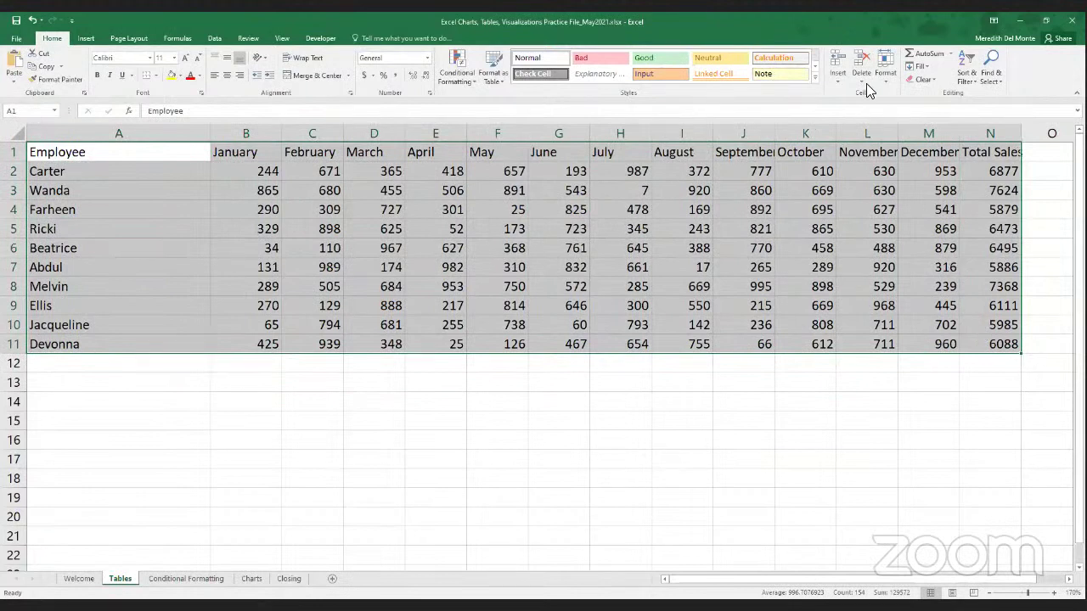
left_click(886, 66)
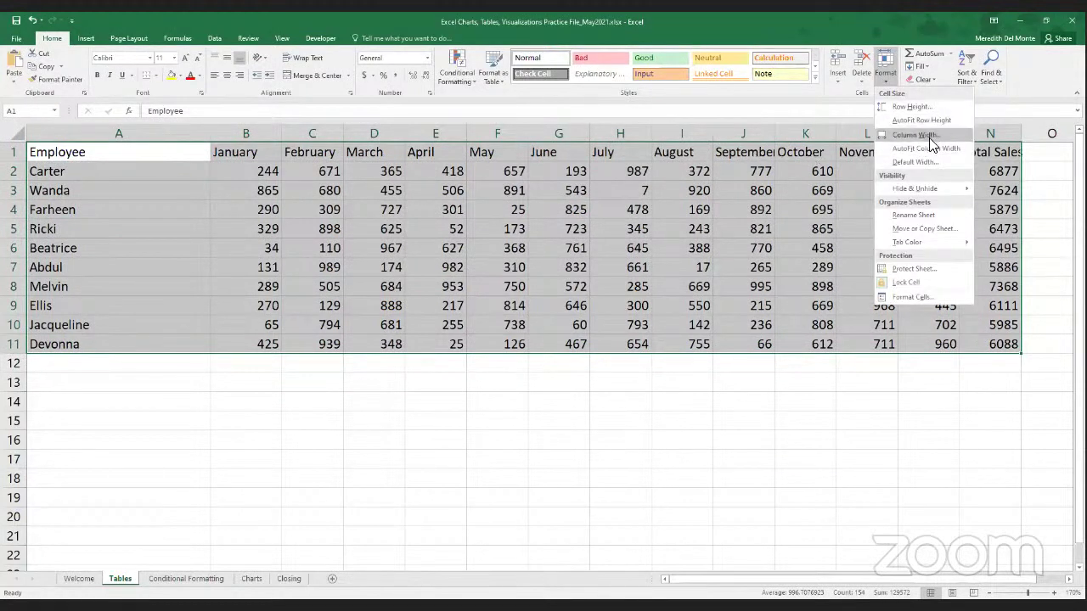
left_click(929, 148)
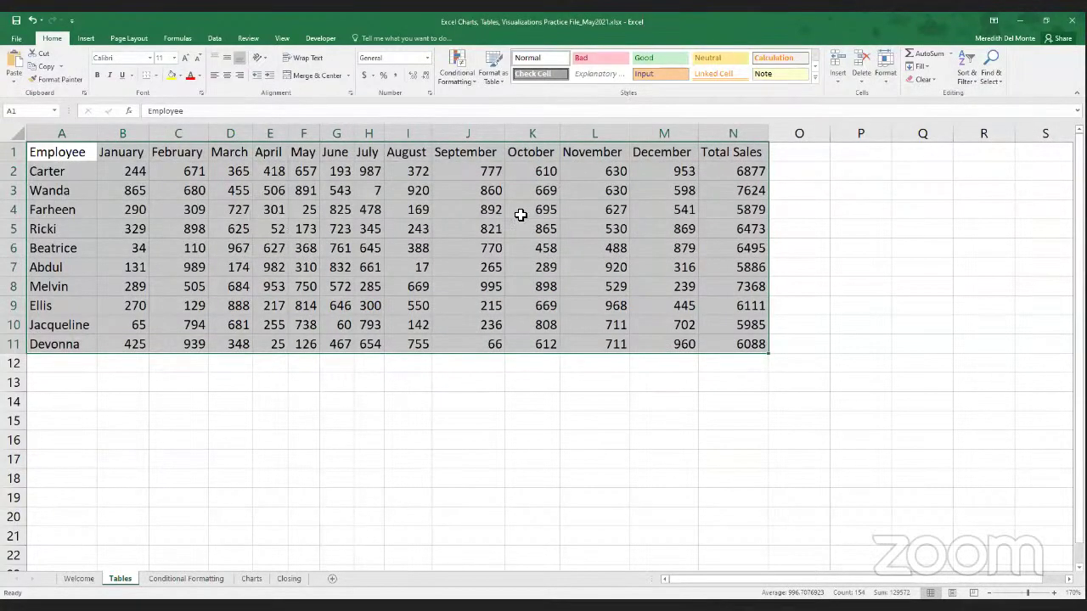
- Check the column width setting of the December column
left_click(662, 153)
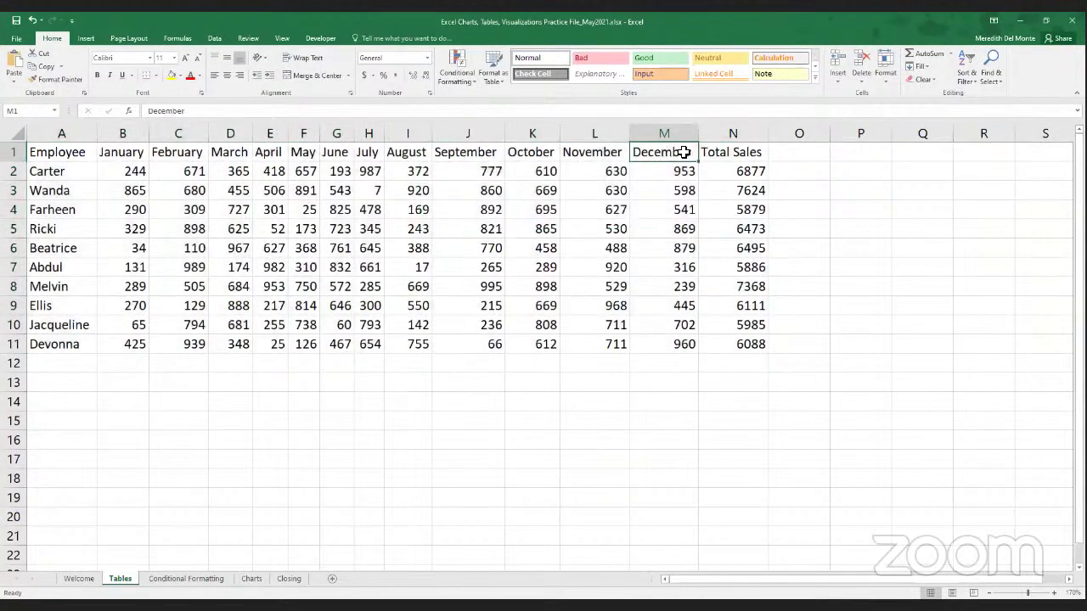
left_click(888, 76)
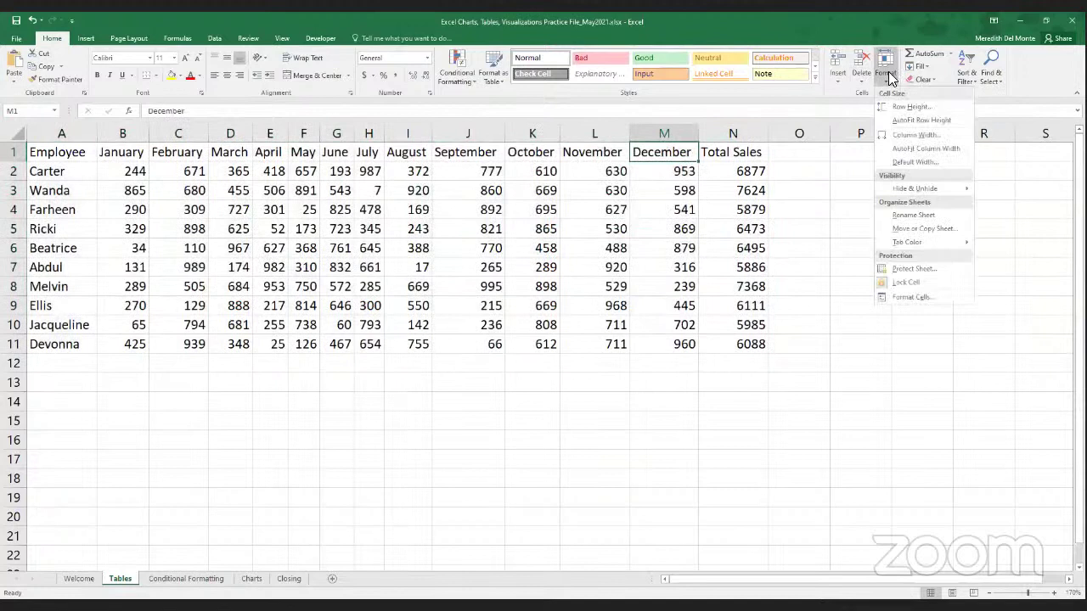
left_click(903, 136)
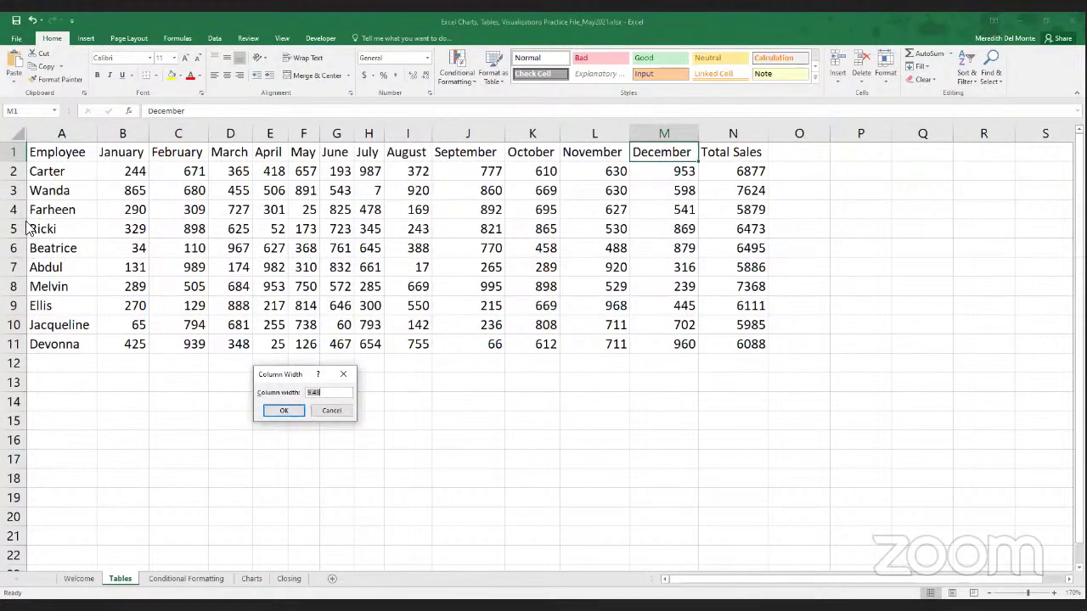
left_click(336, 412)
- Apply one uniform column width to all columns of the sales data range A1:N11
left_click_drag(63, 153, 755, 338)
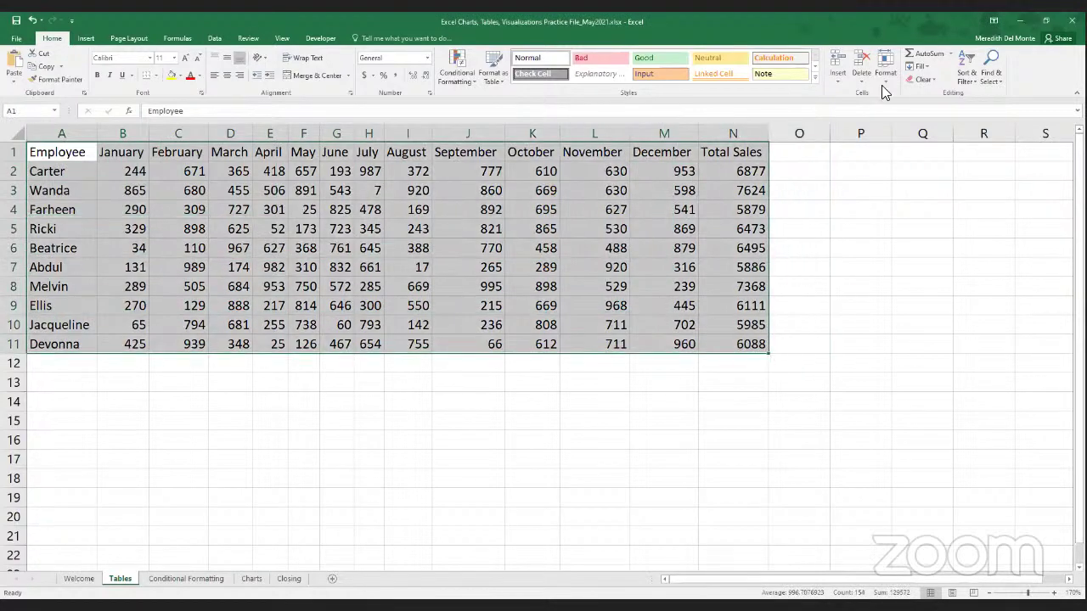
left_click(887, 80)
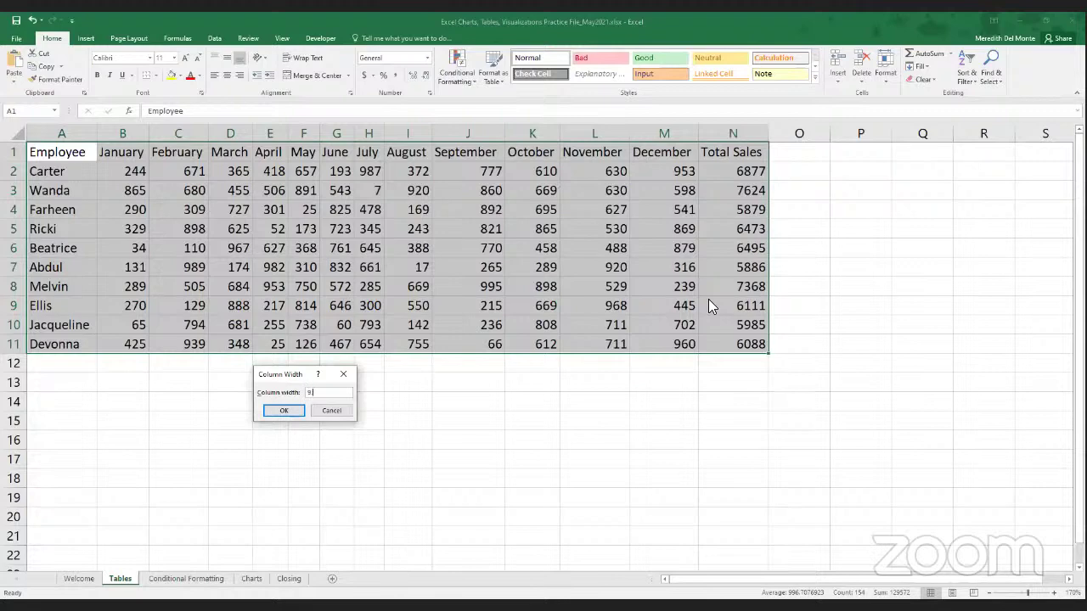
left_click(270, 412)
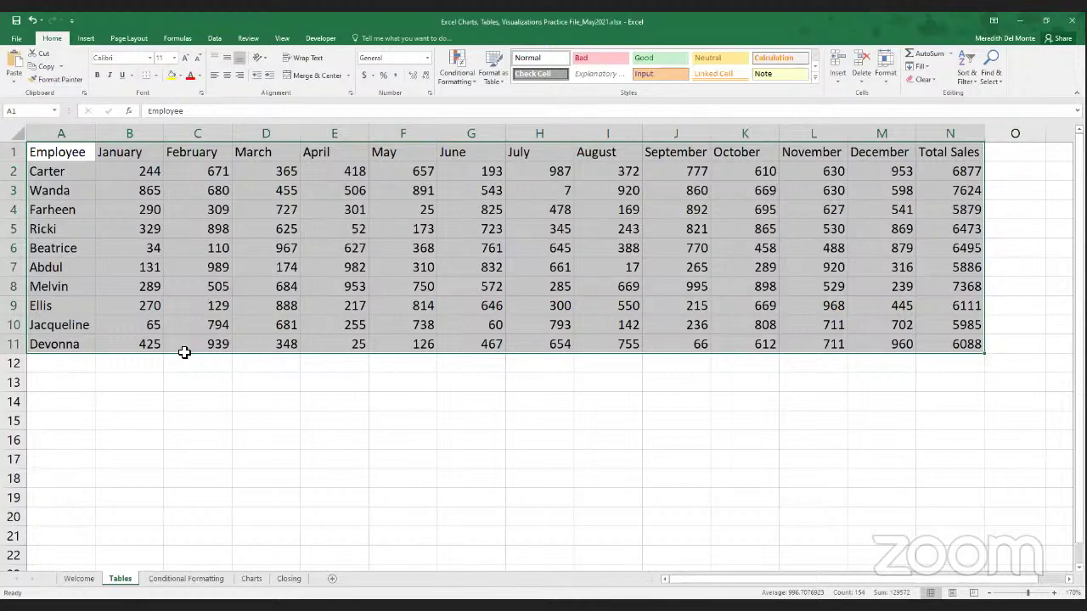
left_click(149, 369)
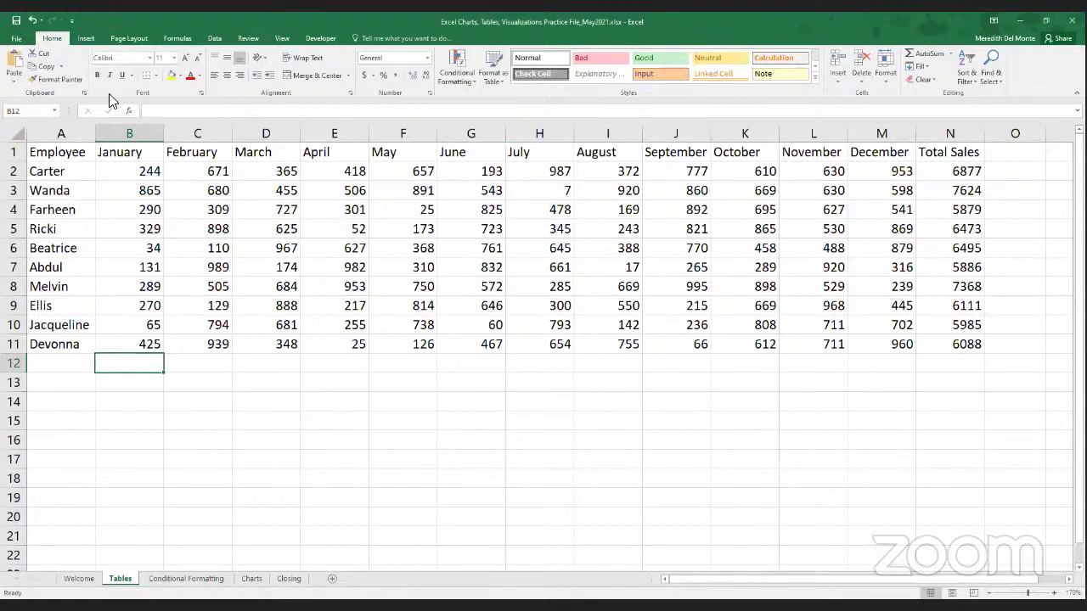
- Format the sales data A1:N11 as a table with headers, using the dark blue style in the second row of the Medium styles
left_click(125, 177)
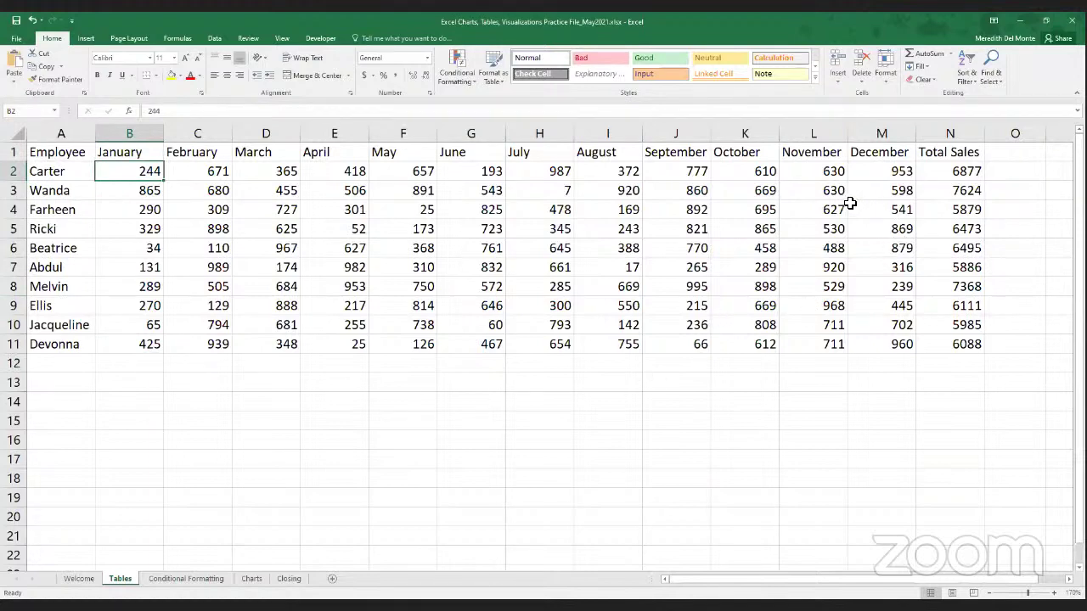
left_click(496, 78)
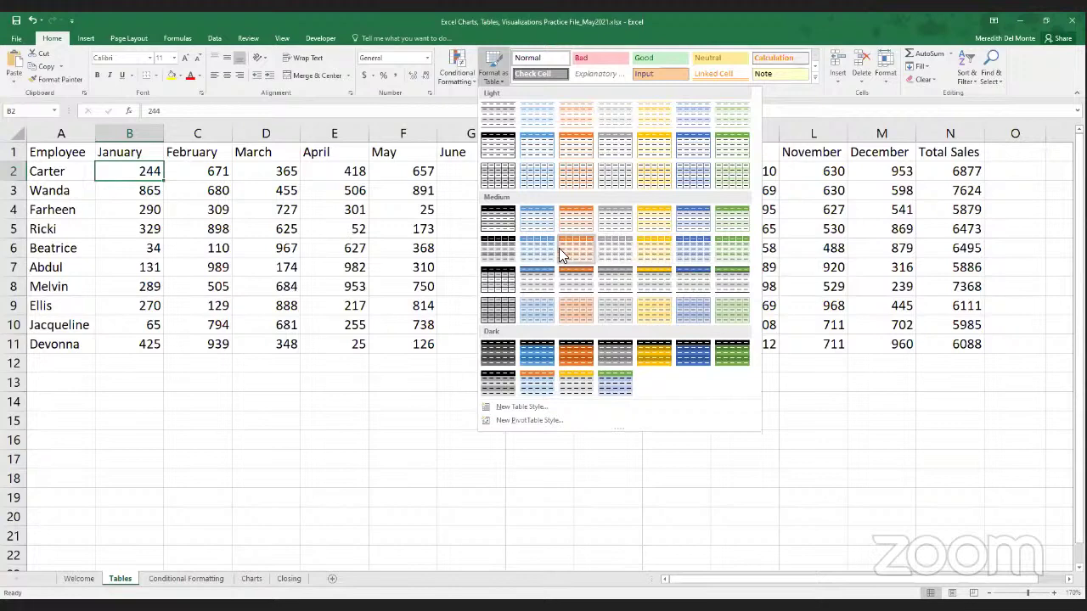
left_click(699, 253)
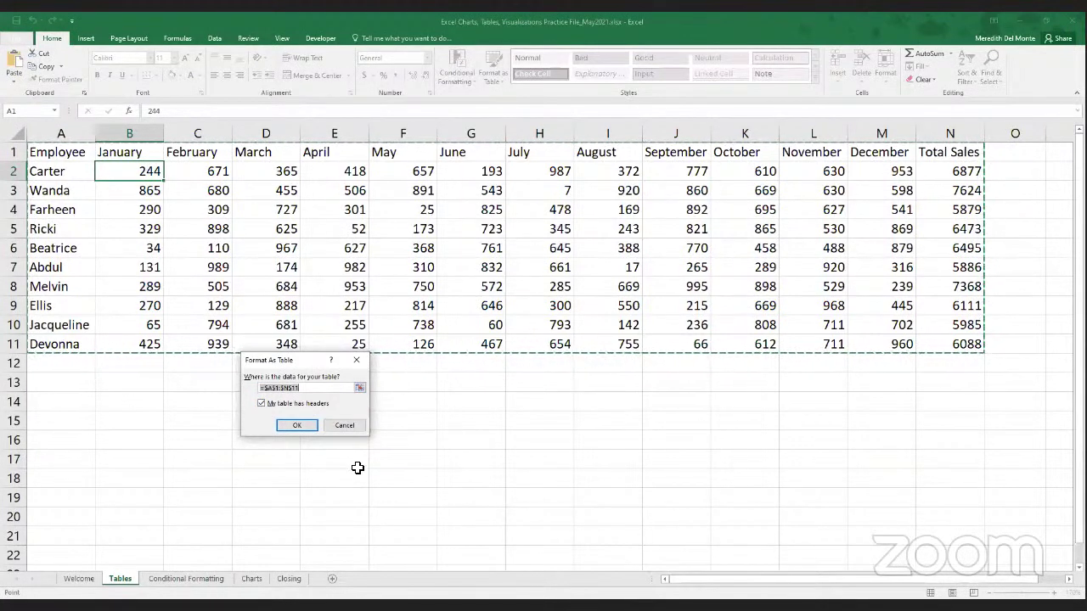
left_click(296, 426)
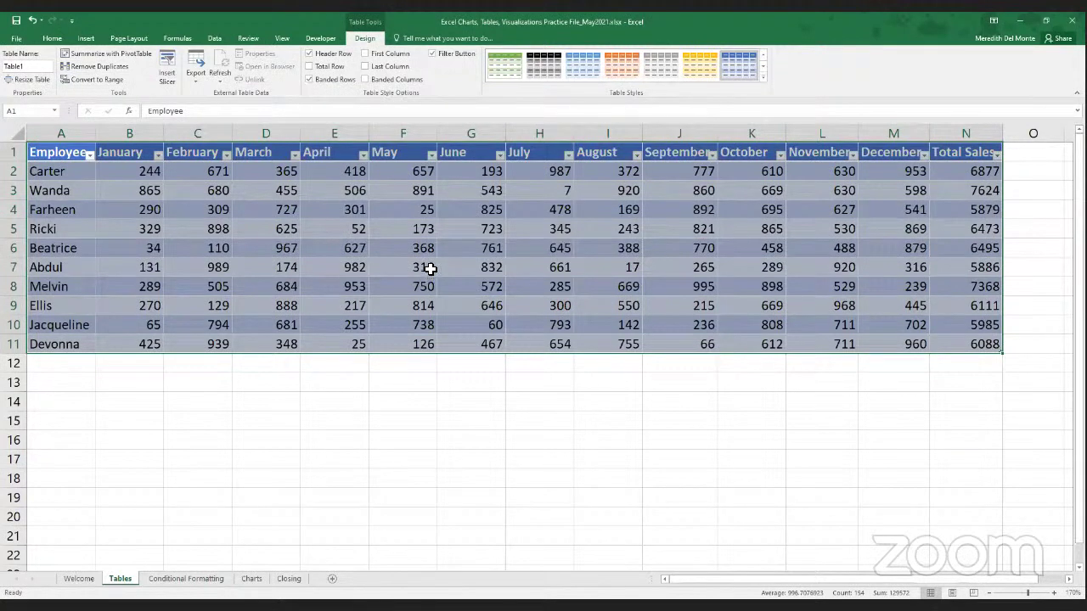
left_click(561, 252)
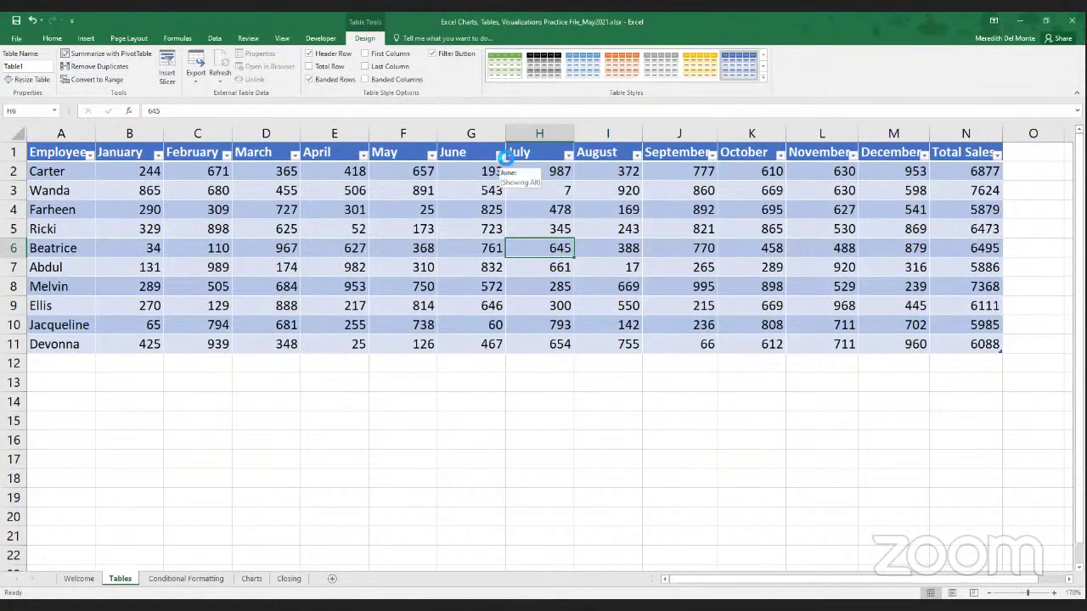
- Review the June column's sort and filter options, and turn on First Column formatting for the table
left_click(498, 155)
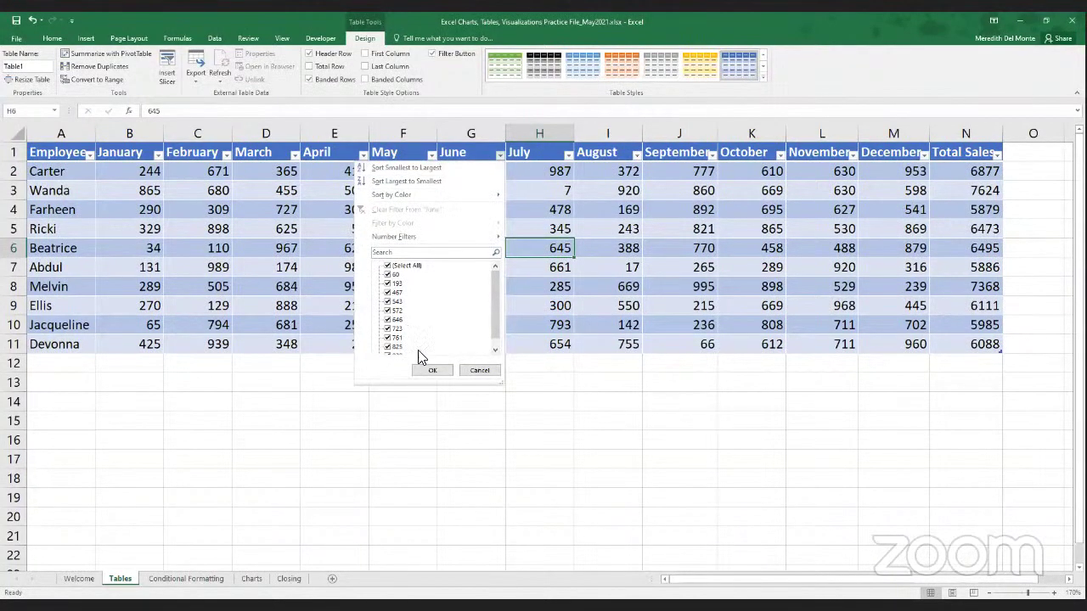
left_click(488, 371)
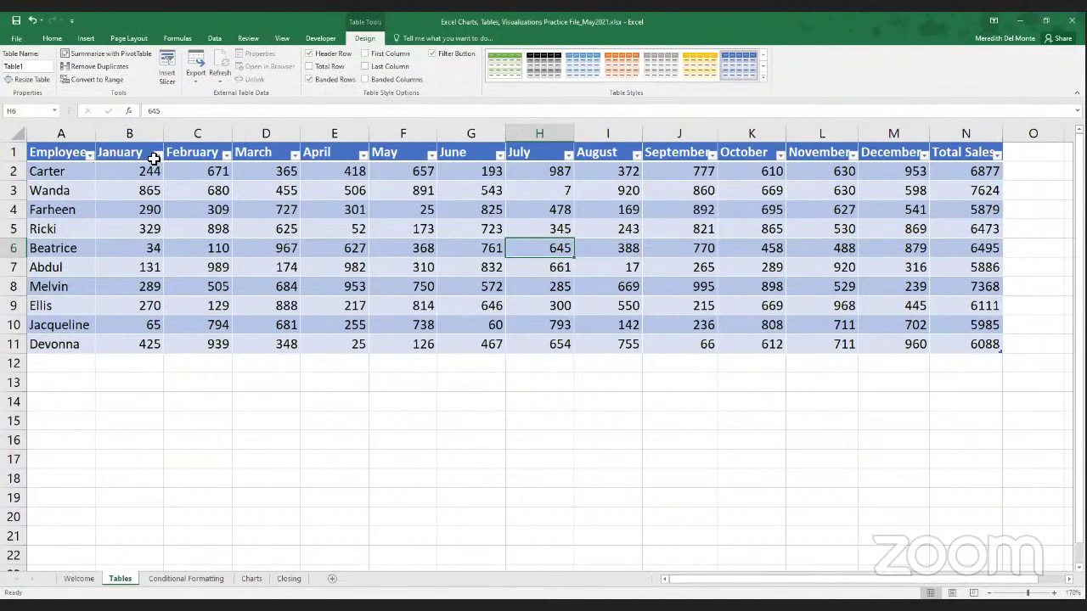
left_click(366, 55)
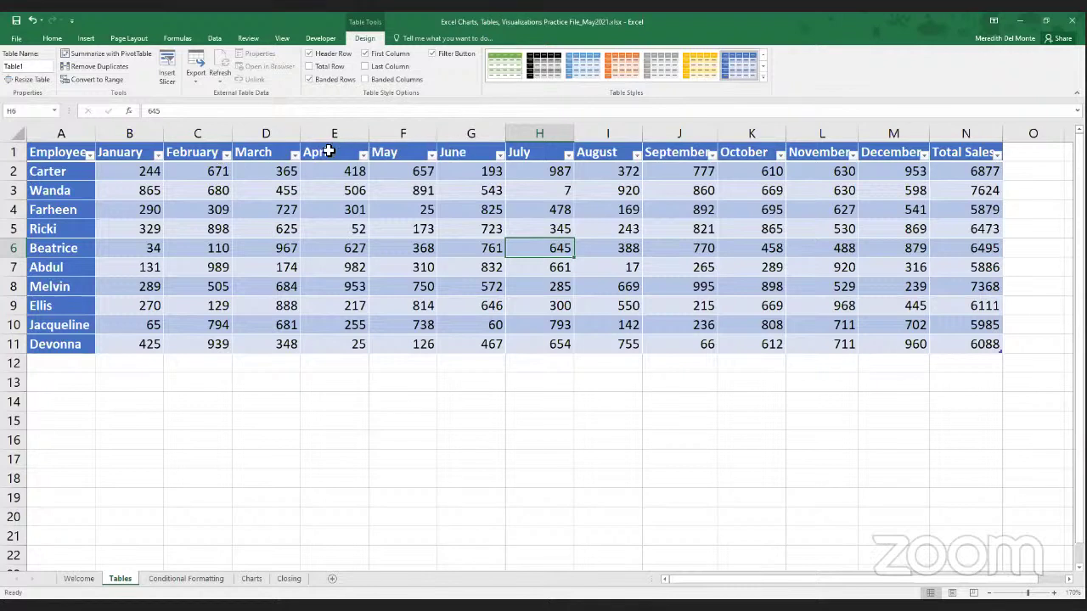
- Turn off First Column formatting, and try the table's Total Row and Banded Columns options, switching each off again
left_click(366, 54)
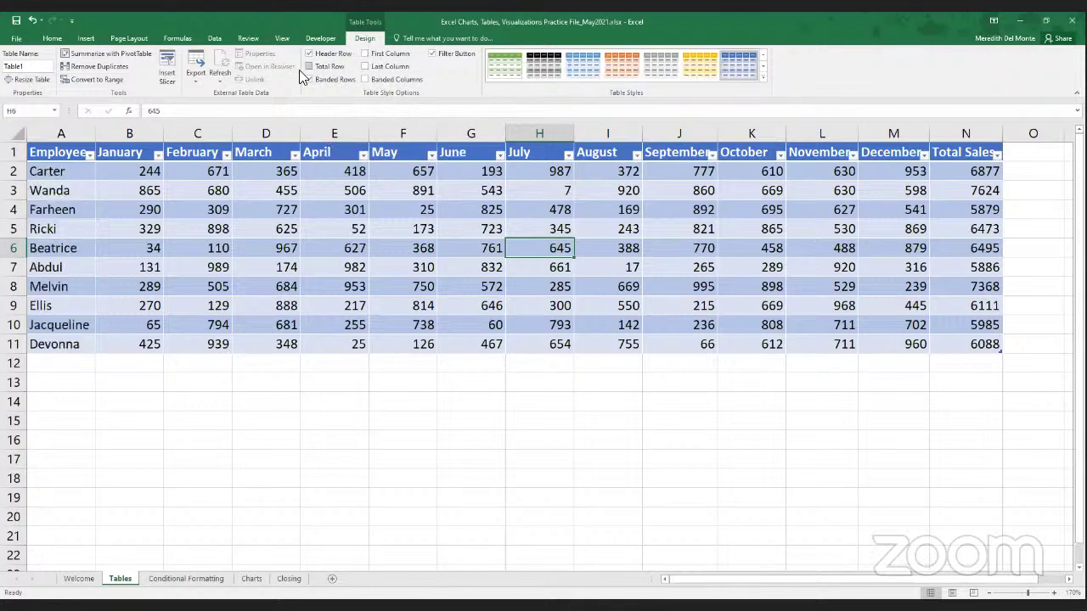
left_click(310, 67)
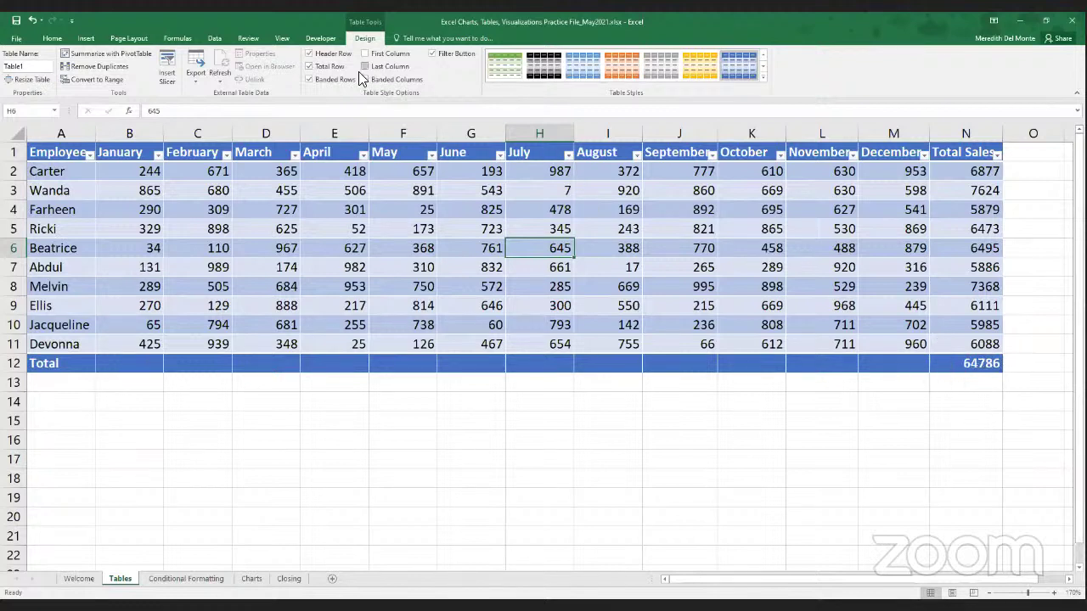
left_click(309, 66)
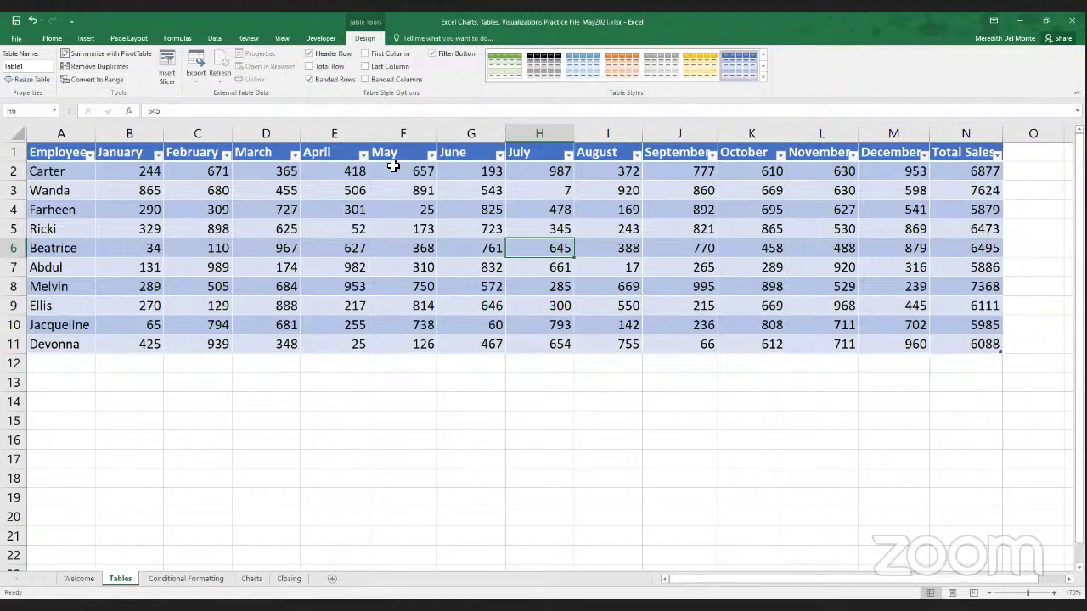
left_click(366, 79)
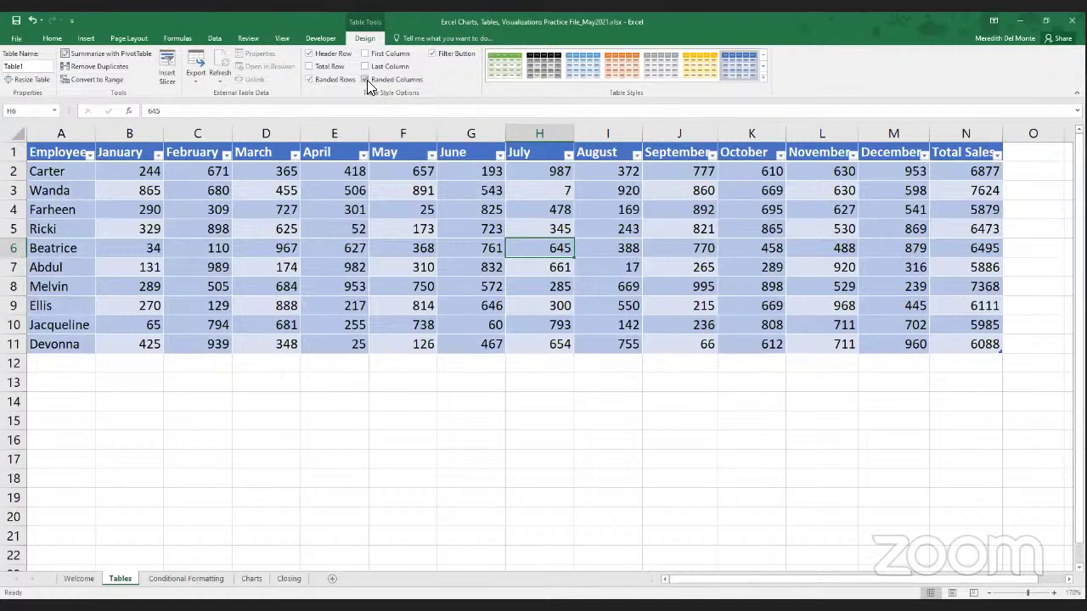
left_click(366, 79)
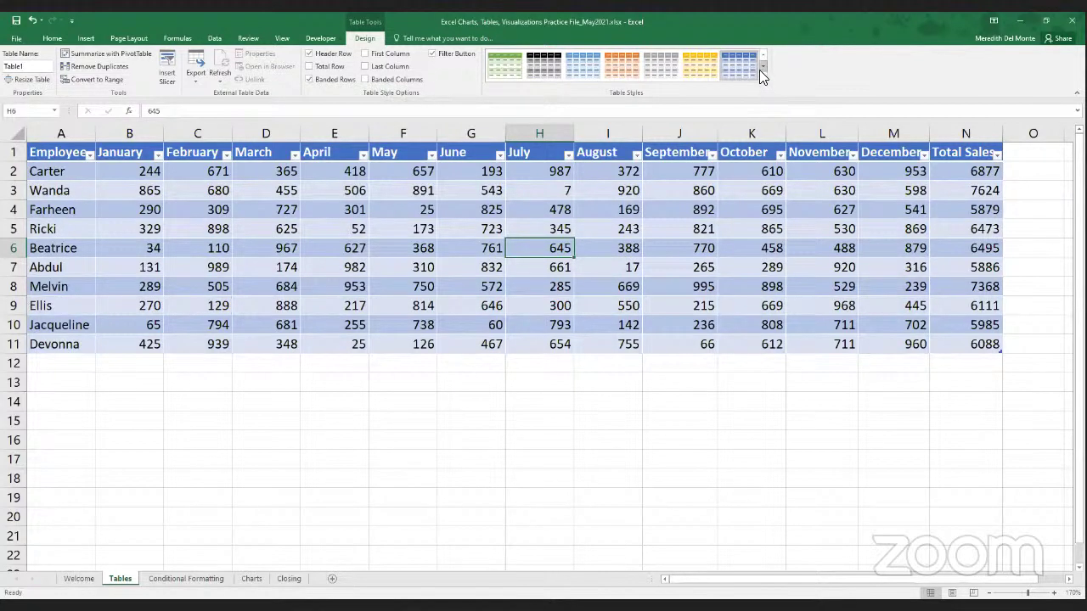
- Apply the plain first style in the Light group to the table, and toggle its filter buttons off and on again
left_click(765, 75)
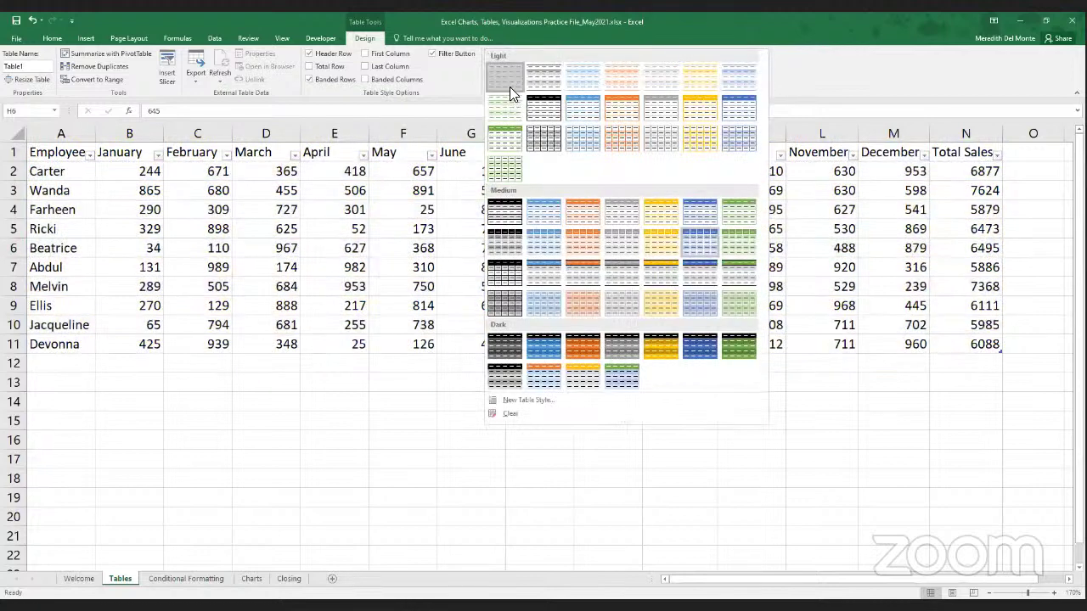
left_click(510, 93)
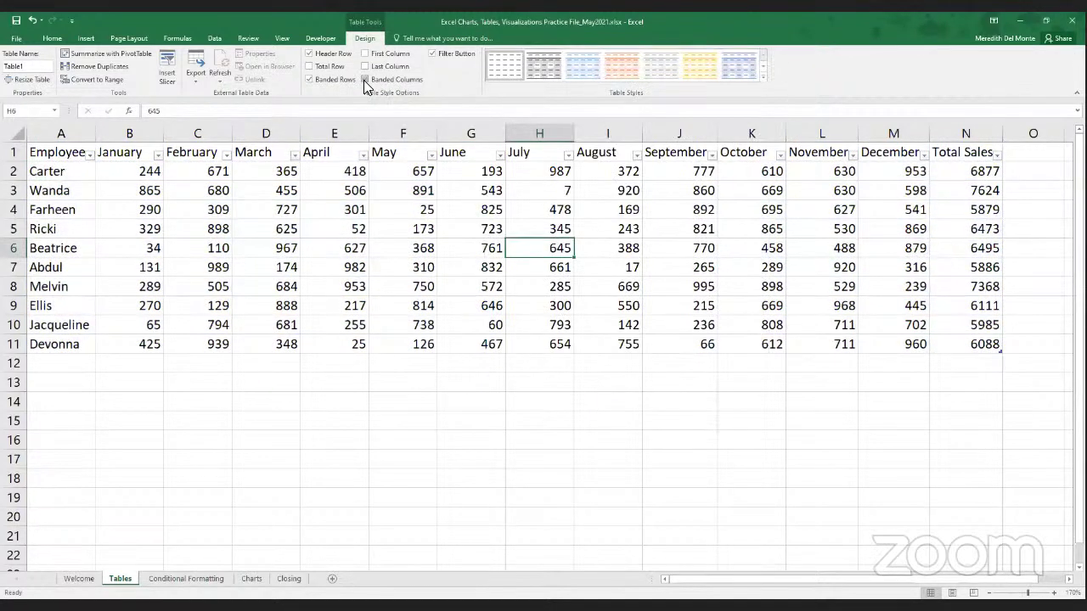
left_click(367, 78)
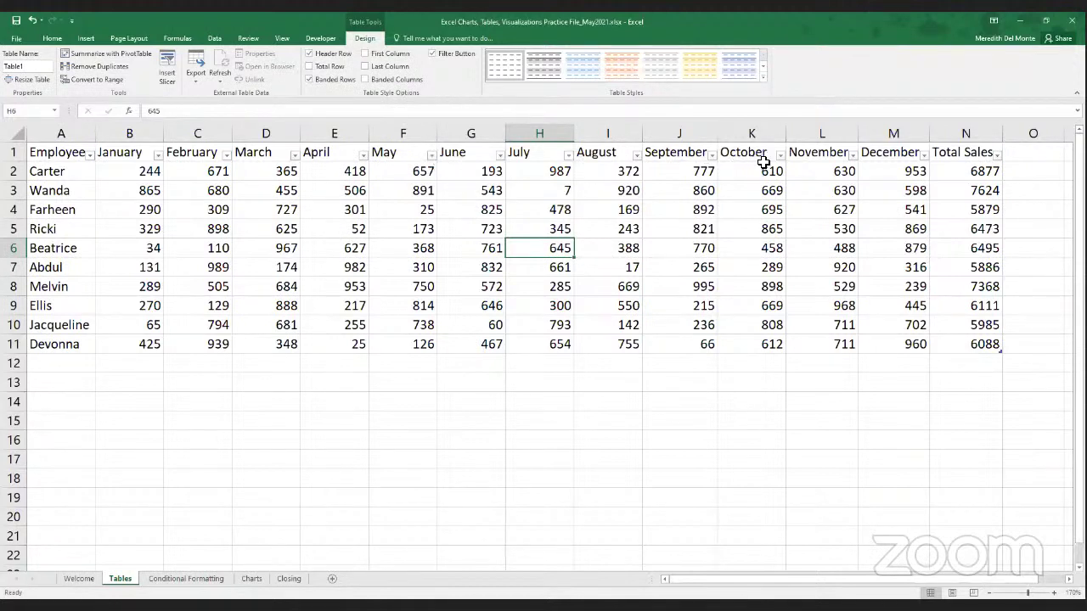
left_click(433, 53)
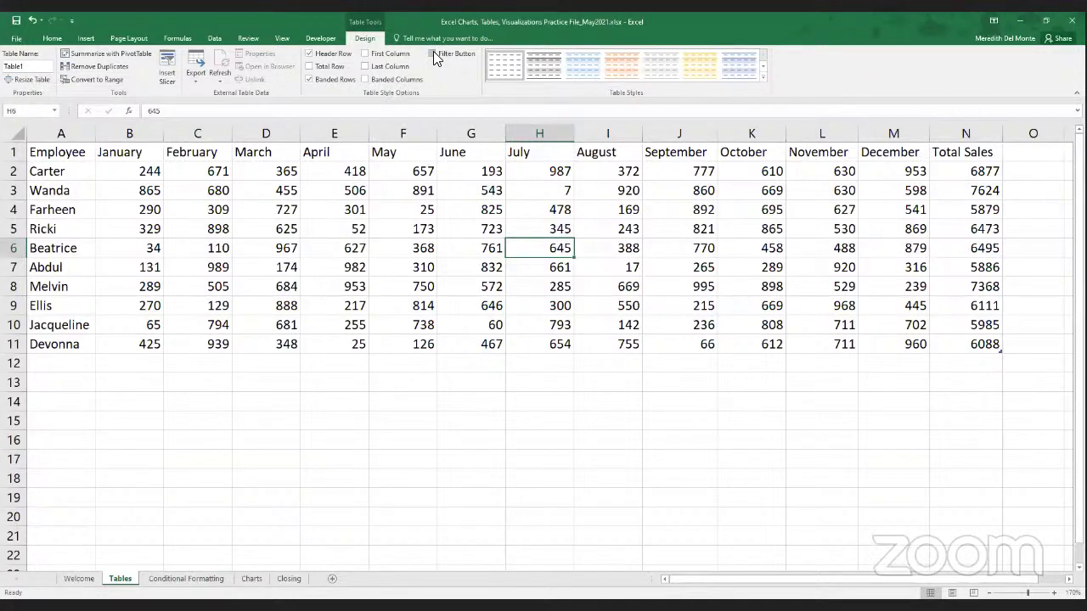
left_click(432, 53)
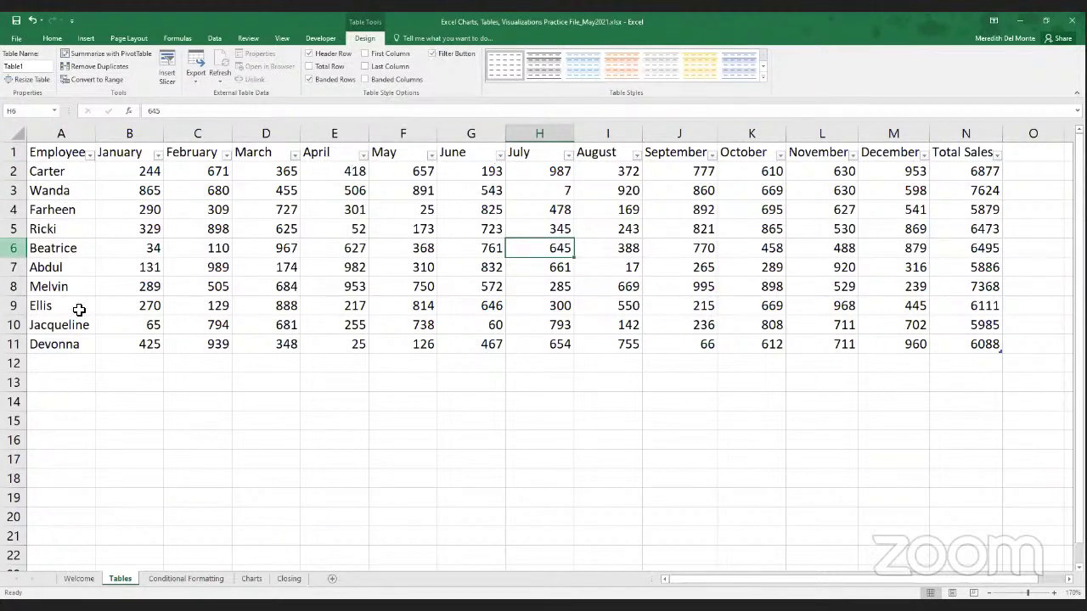
- Undo the table style changes and the conversion to a table until the sales data is a plain range again
left_click(32, 19)
left_click(31, 19)
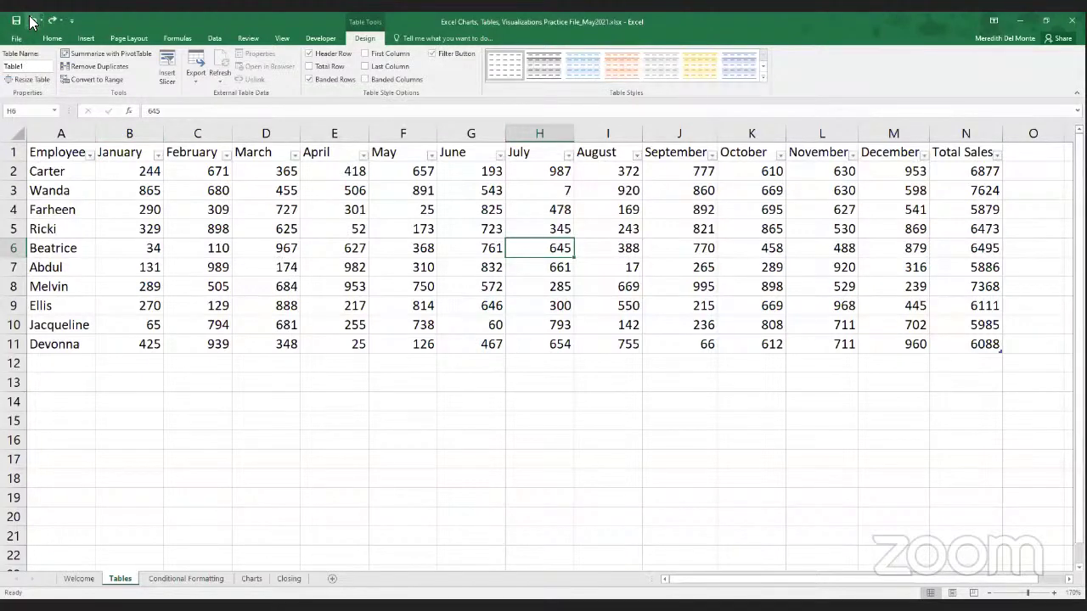
left_click(32, 20)
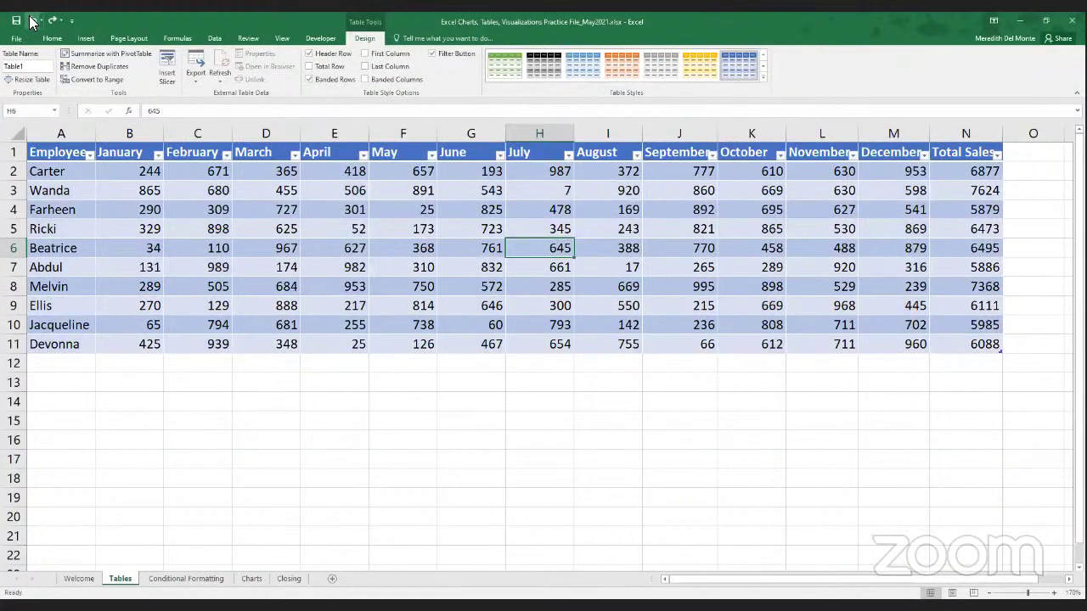
left_click(31, 20)
left_click(31, 19)
left_click(31, 19)
left_click(32, 20)
left_click(31, 20)
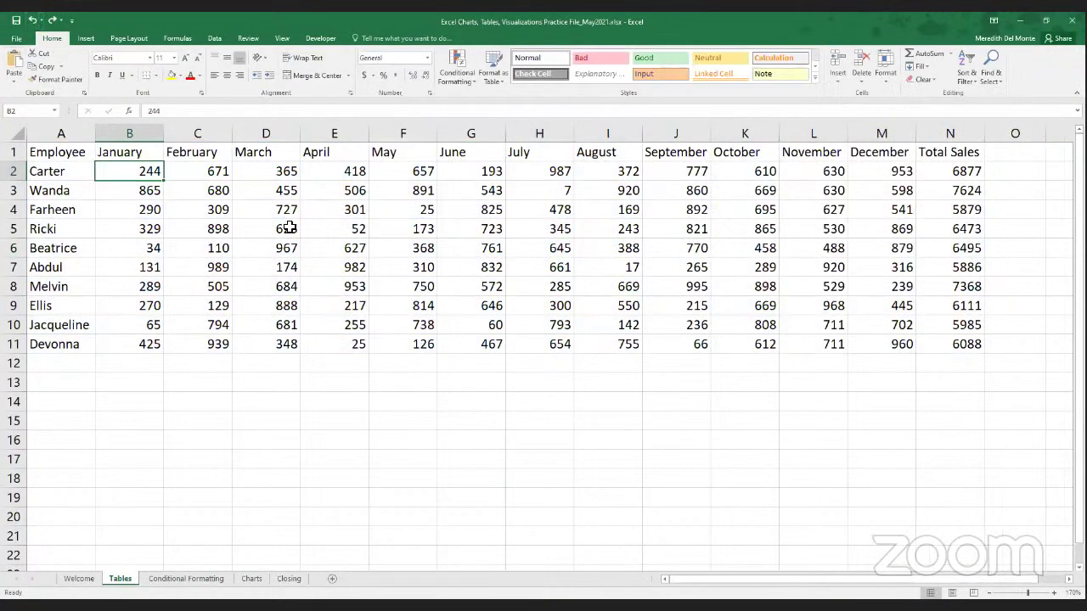
- Insert a table with headers over the sales data A1:N11, and browse the available table styles, keeping the default one
left_click(84, 39)
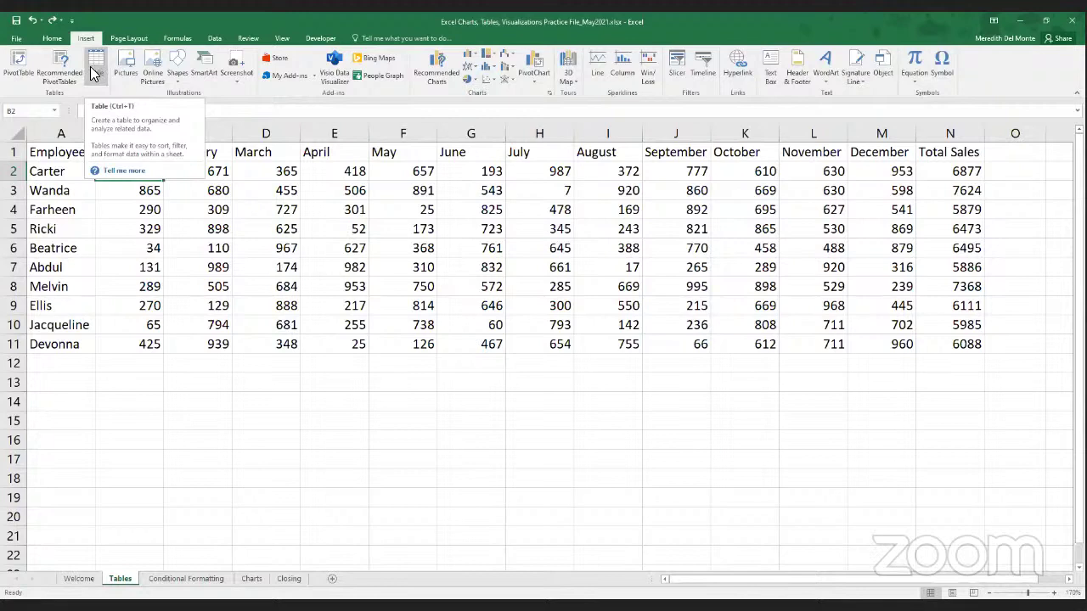
left_click(93, 68)
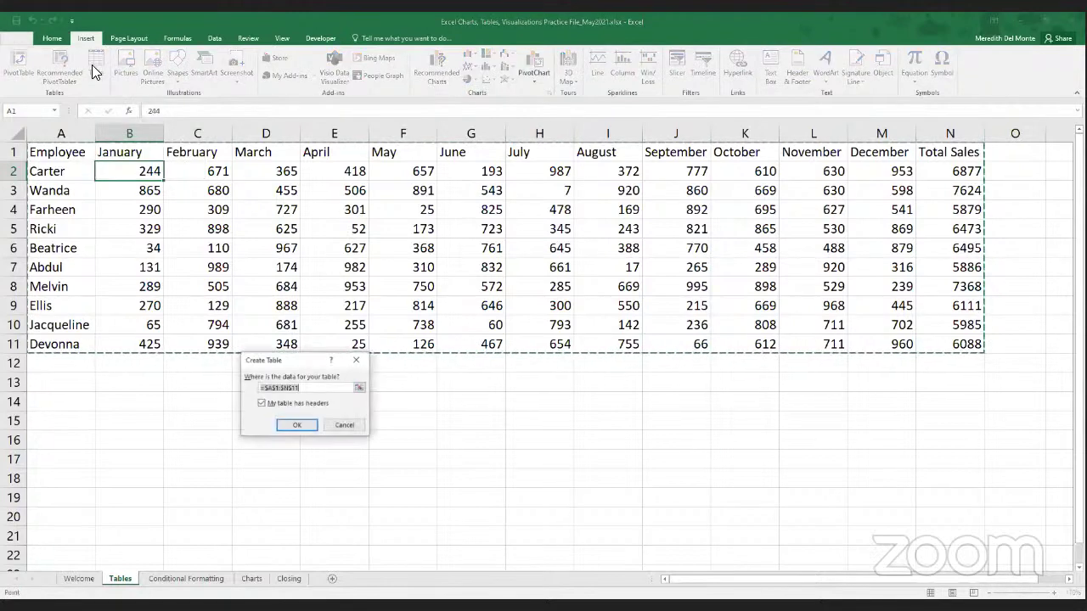
left_click(298, 427)
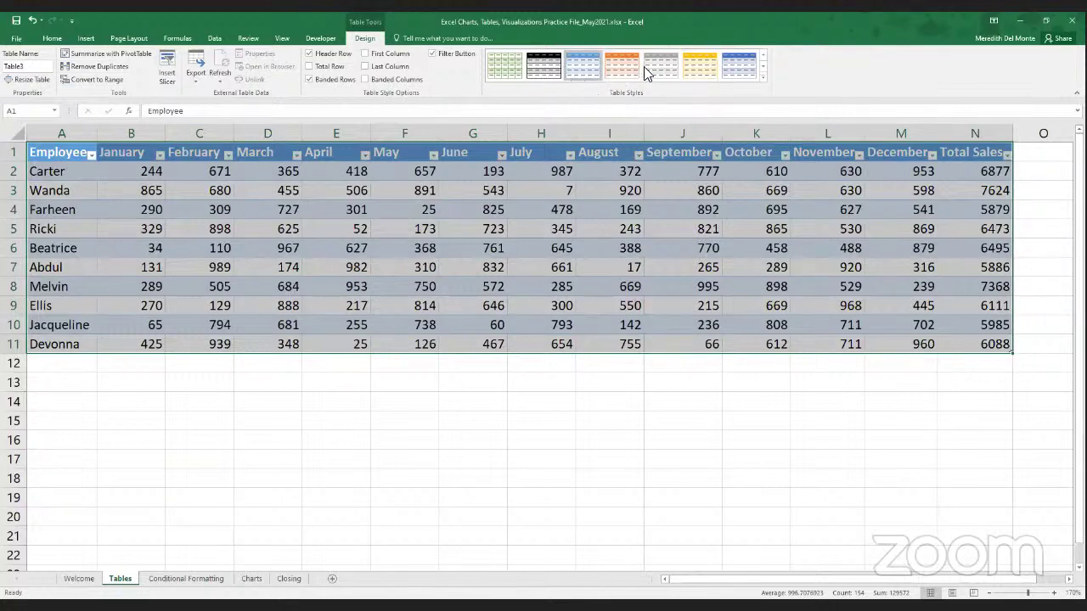
left_click(763, 75)
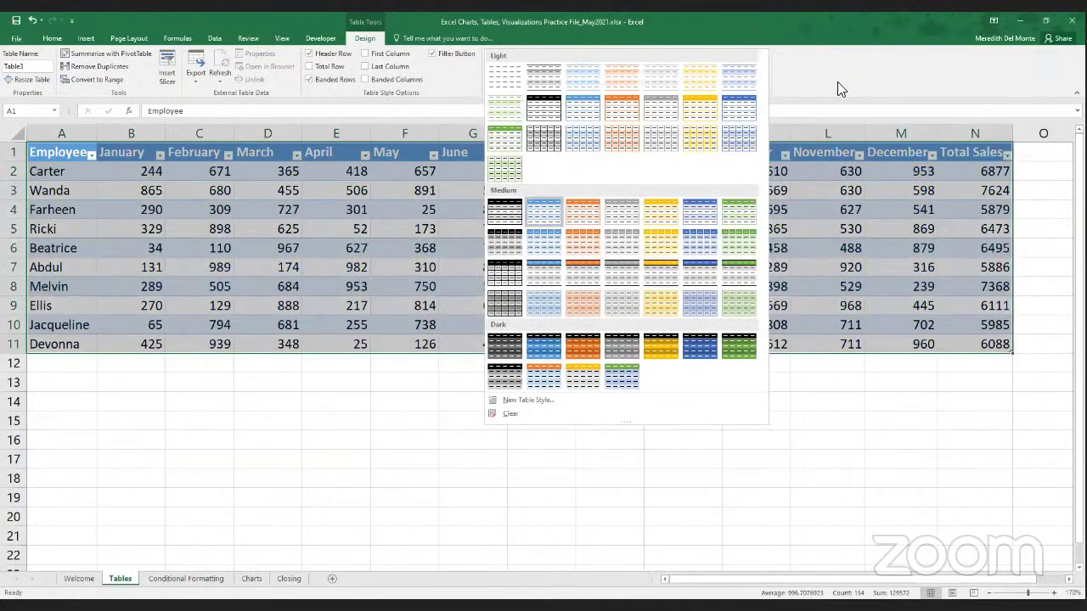
left_click(838, 82)
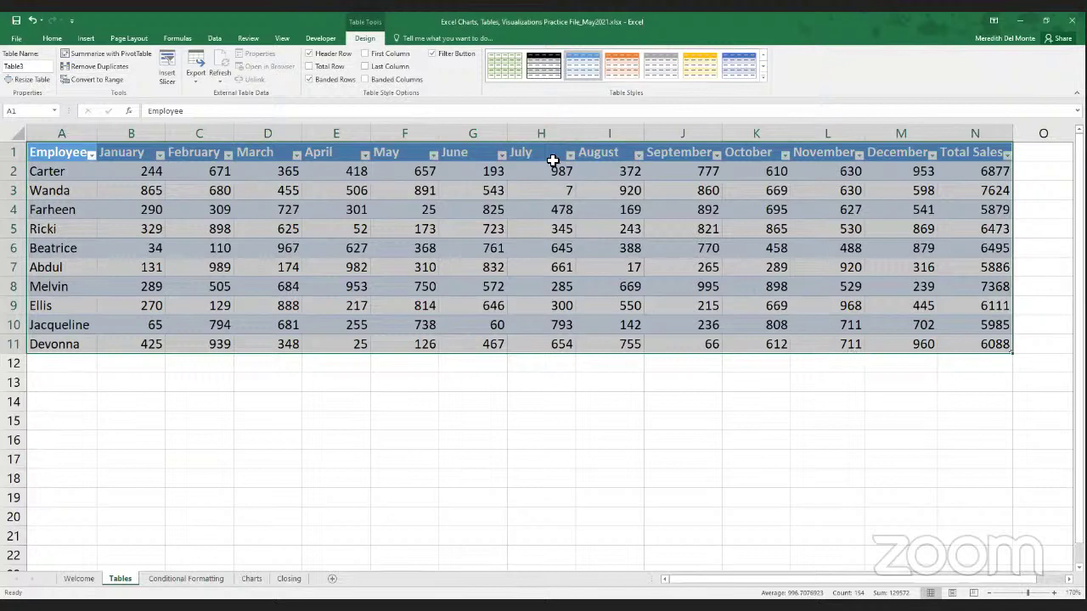
- Review the sort options and Text Filters available for the Employee column
left_click(124, 177)
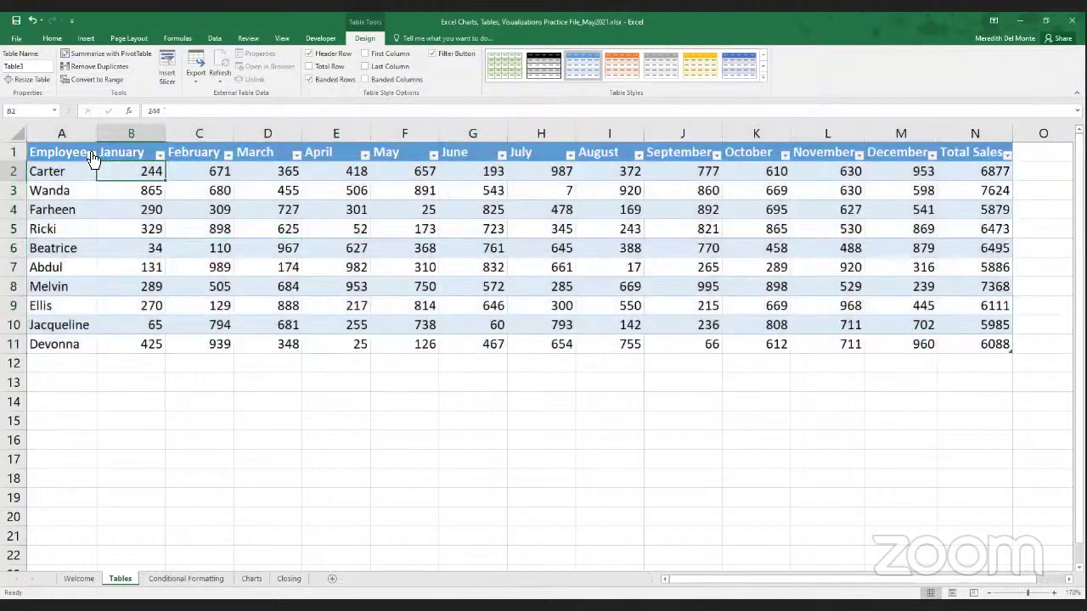
left_click(90, 154)
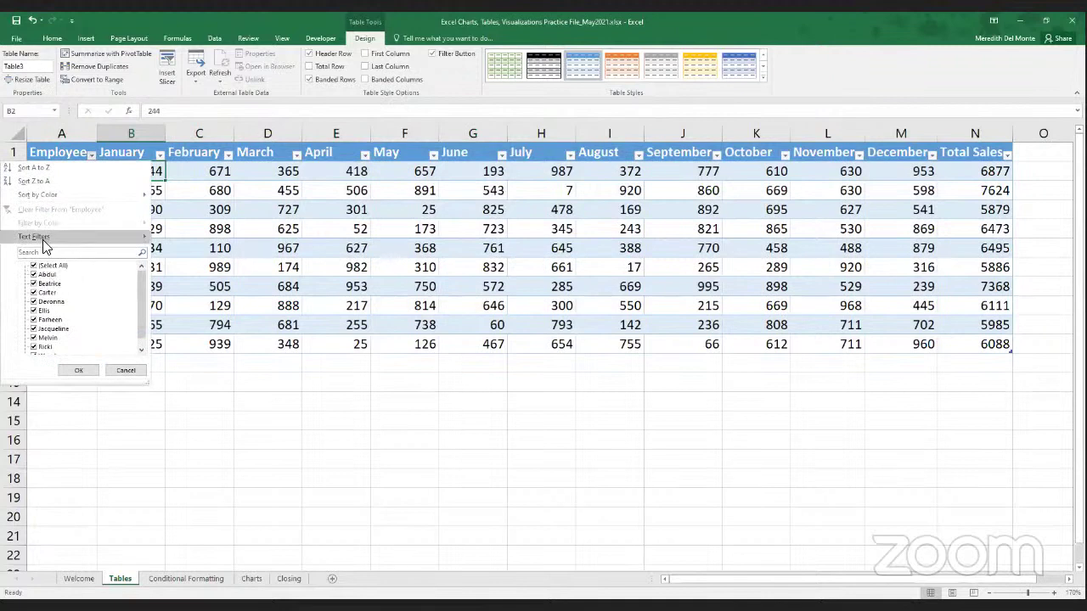
mouse_move(46, 246)
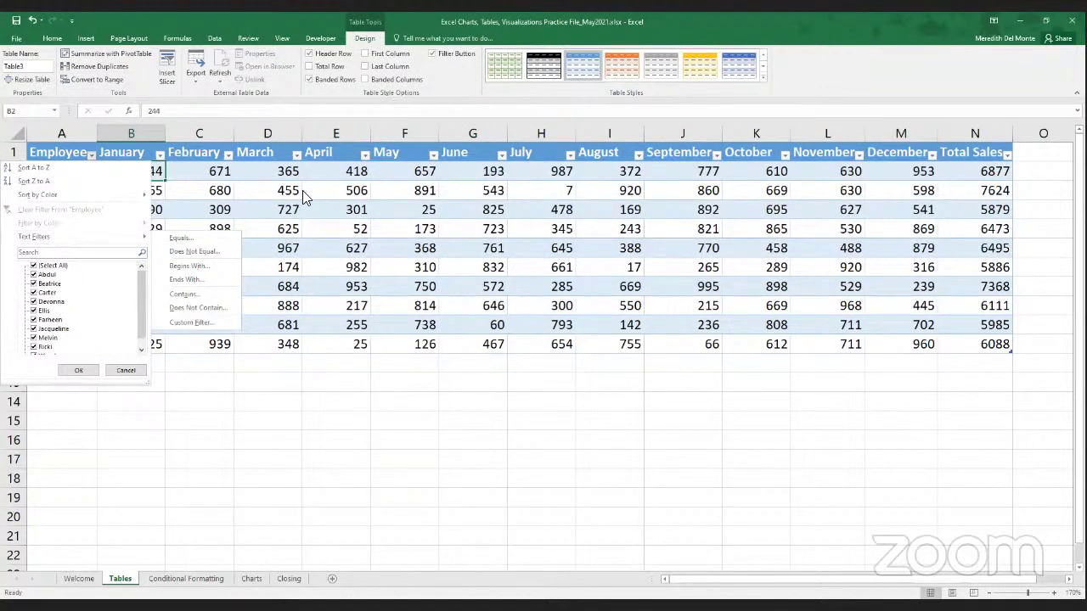
- Filter the January column to values less than 100, and clear that filter again
left_click(160, 155)
left_click(159, 154)
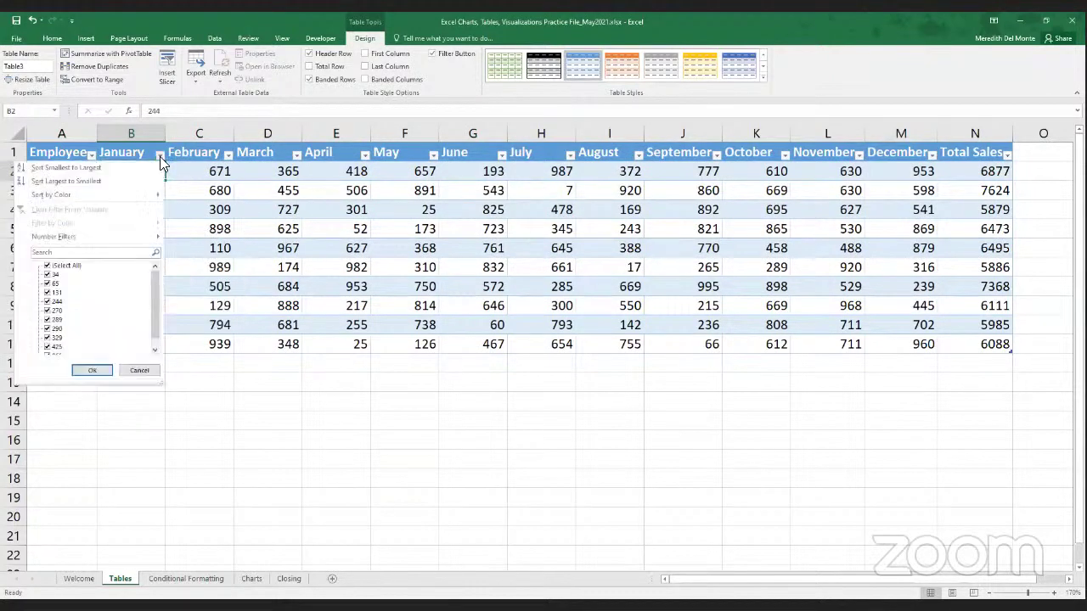
mouse_move(86, 236)
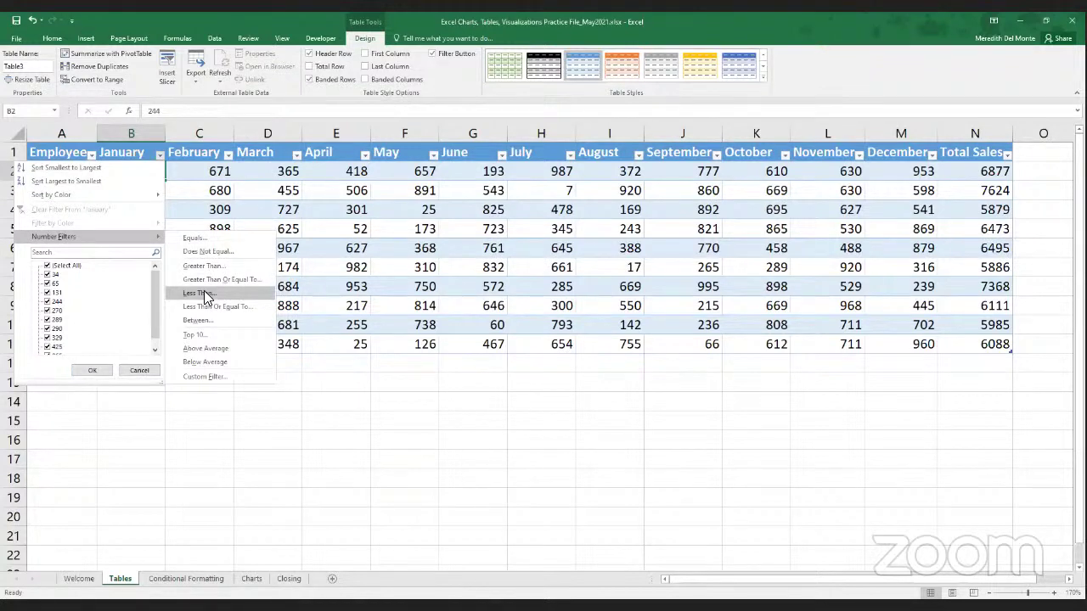
left_click(205, 294)
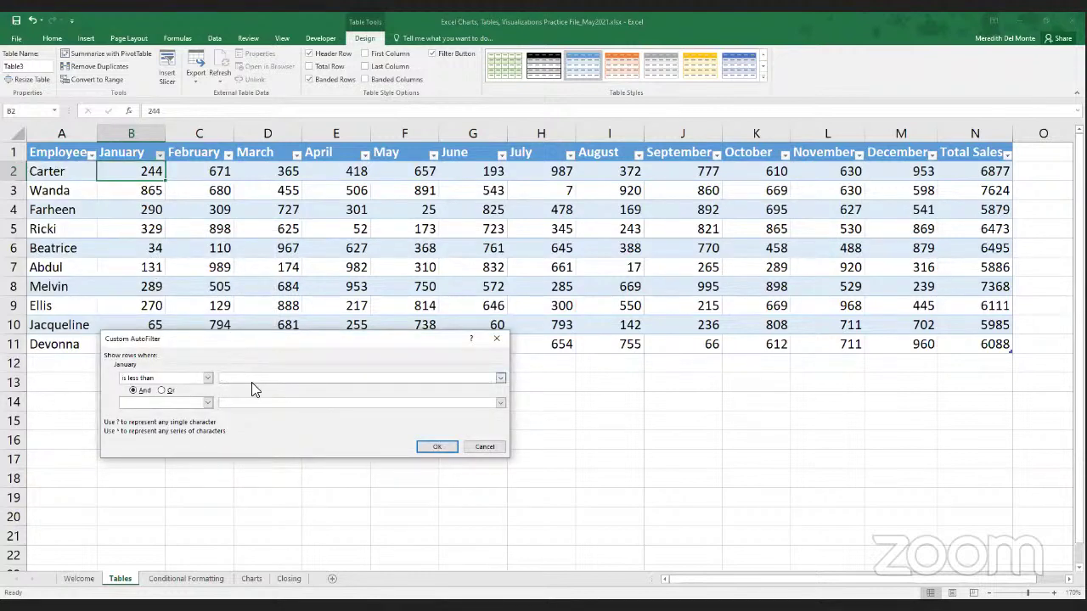
type("100")
left_click(431, 450)
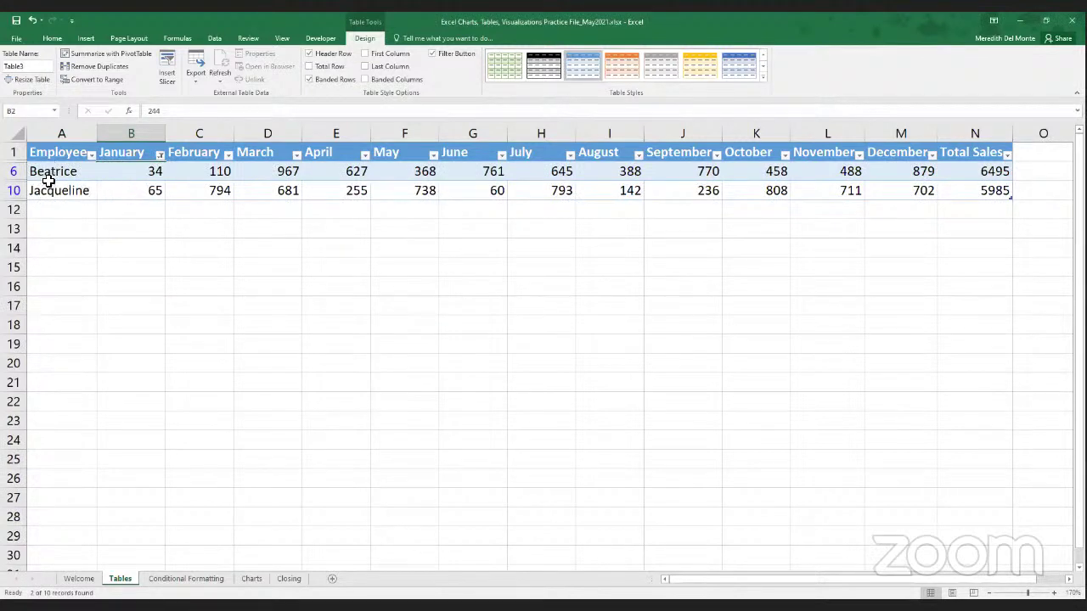
left_click(159, 156)
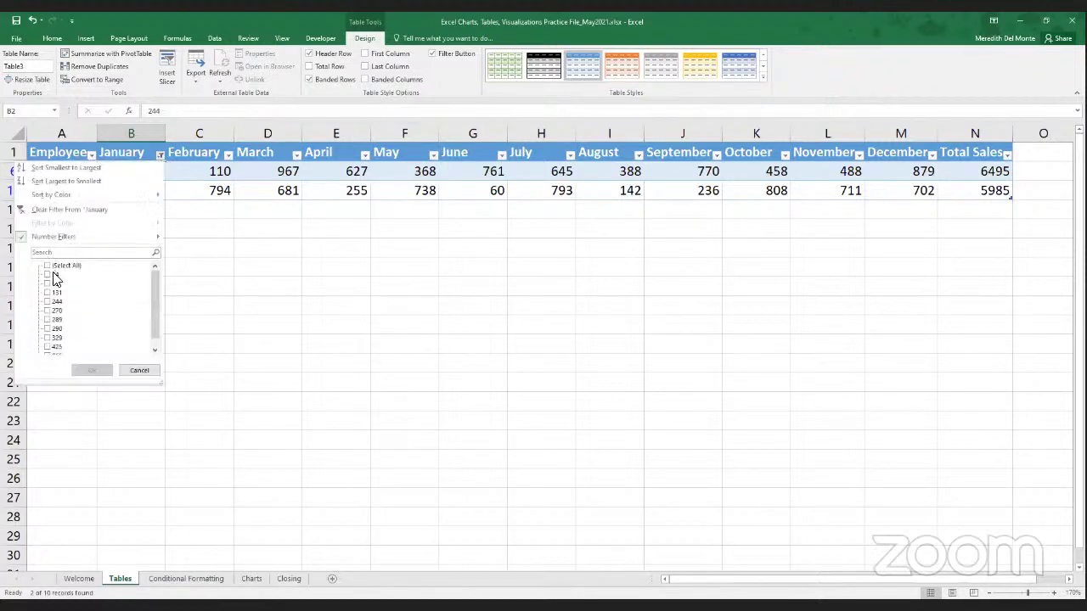
left_click(56, 209)
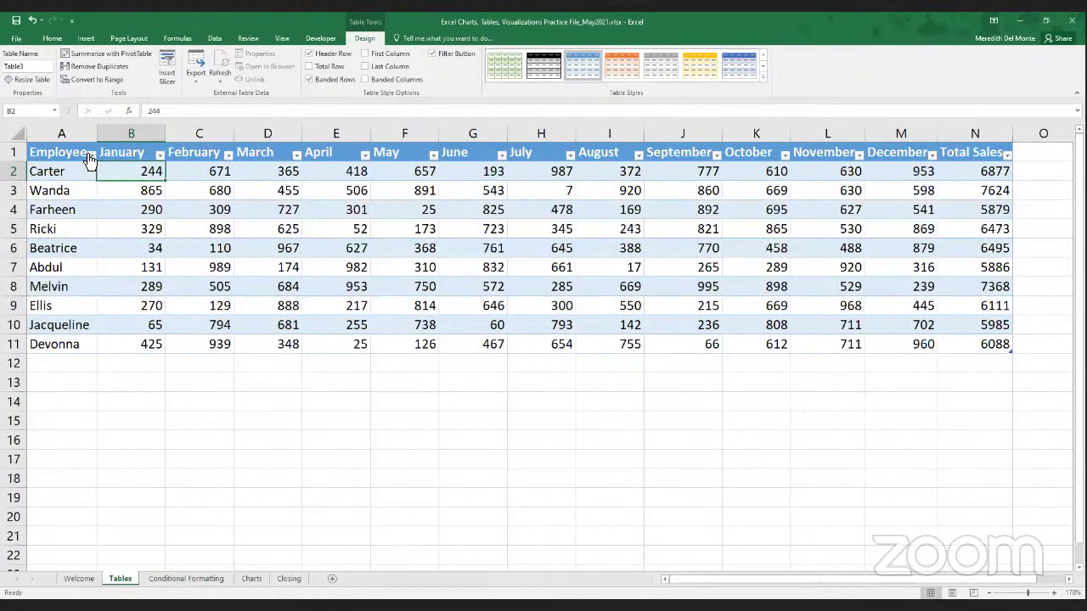
- Filter the Employee column to only the third, fourth, sixth and seventh names in its filter list, and clear that filter again
left_click(75, 154)
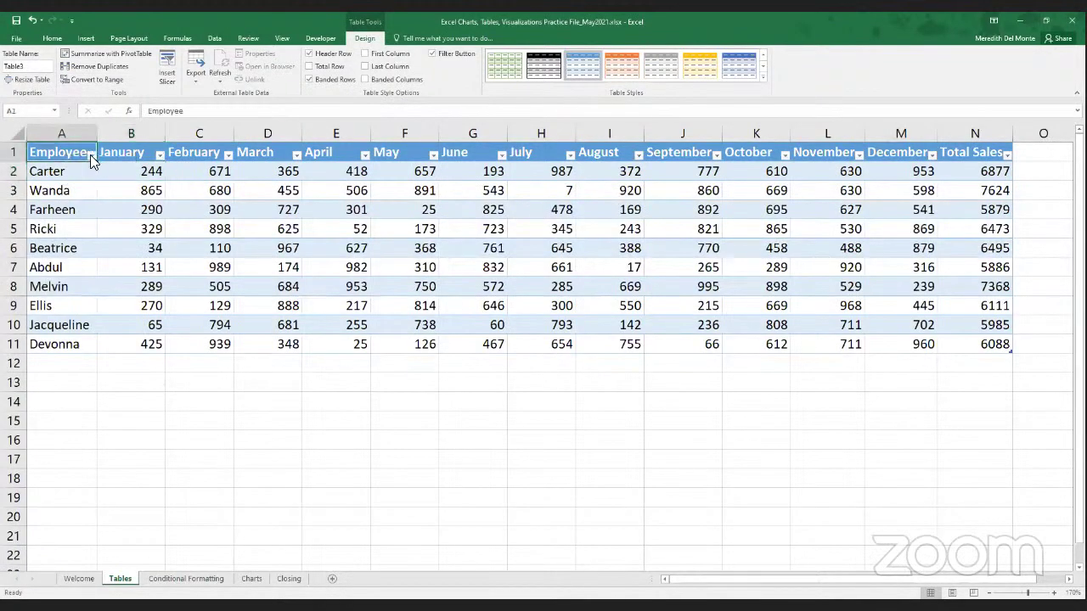
left_click(90, 154)
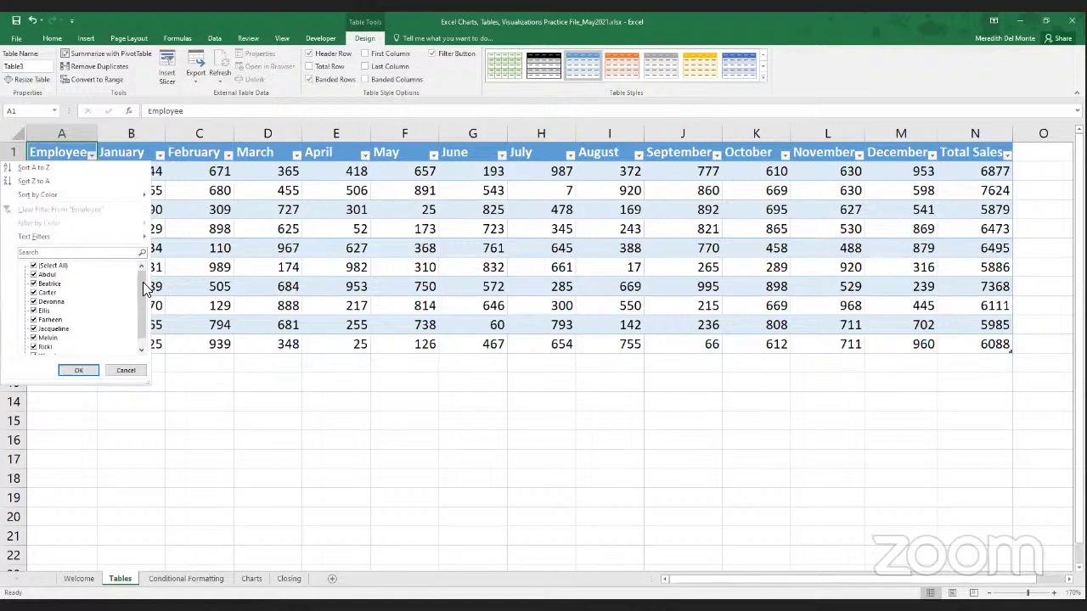
left_click(34, 267)
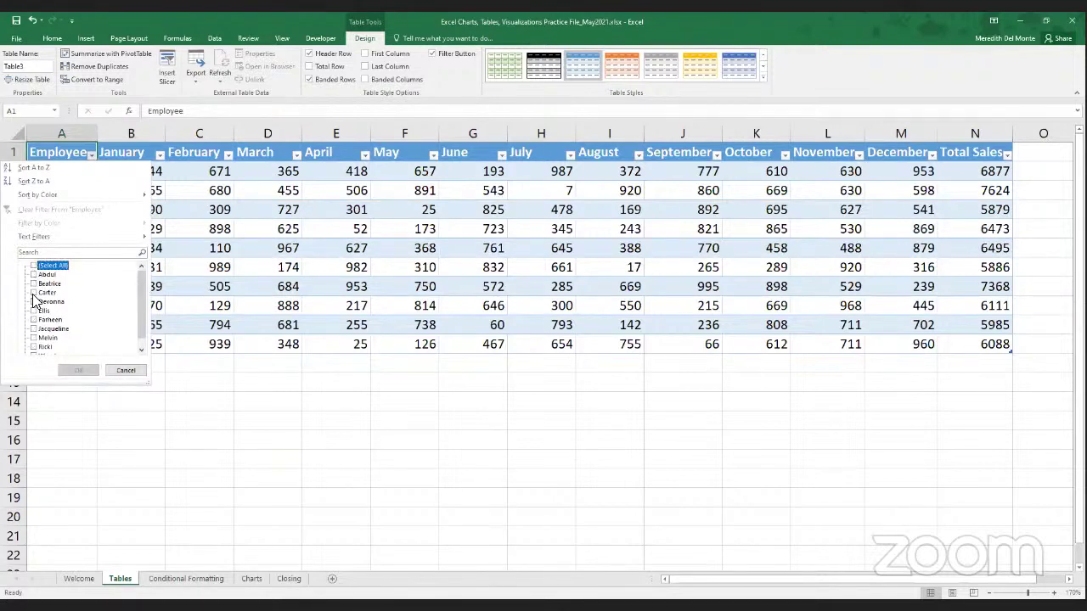
left_click(34, 293)
left_click(34, 302)
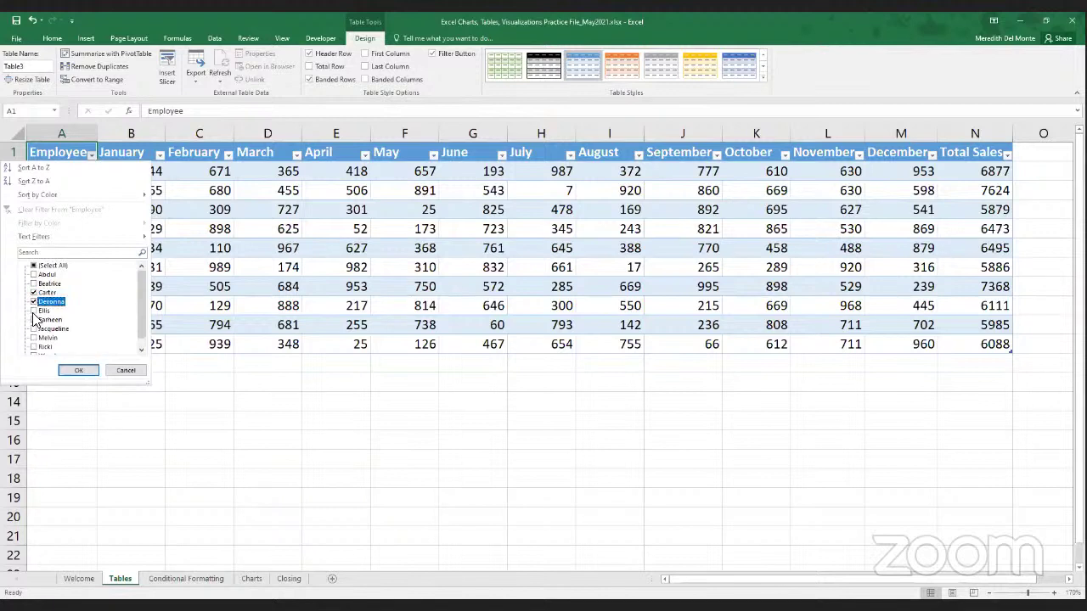
left_click(34, 319)
left_click(34, 329)
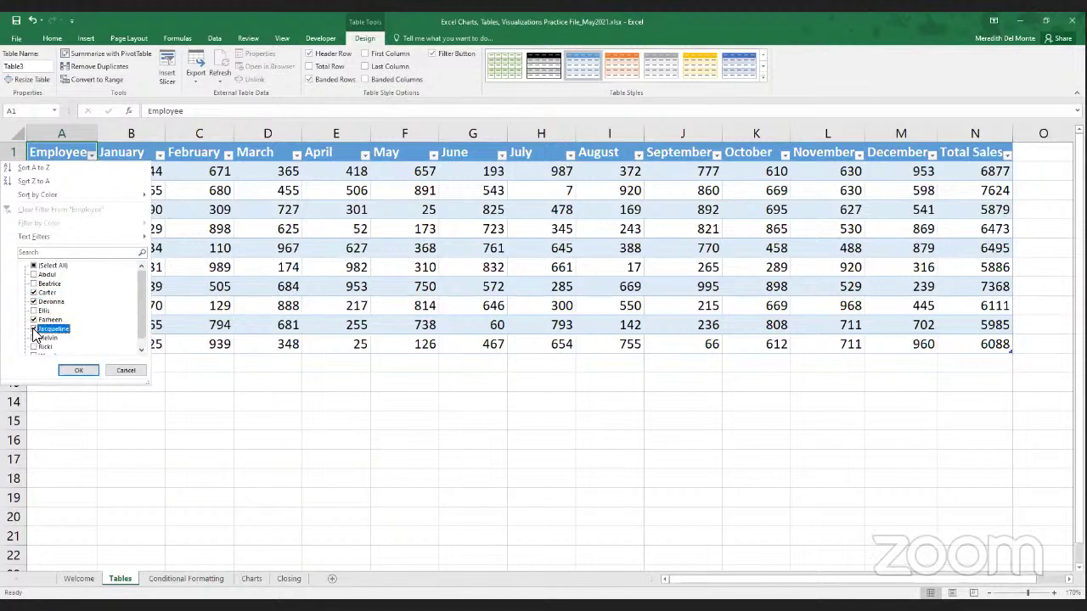
left_click(77, 371)
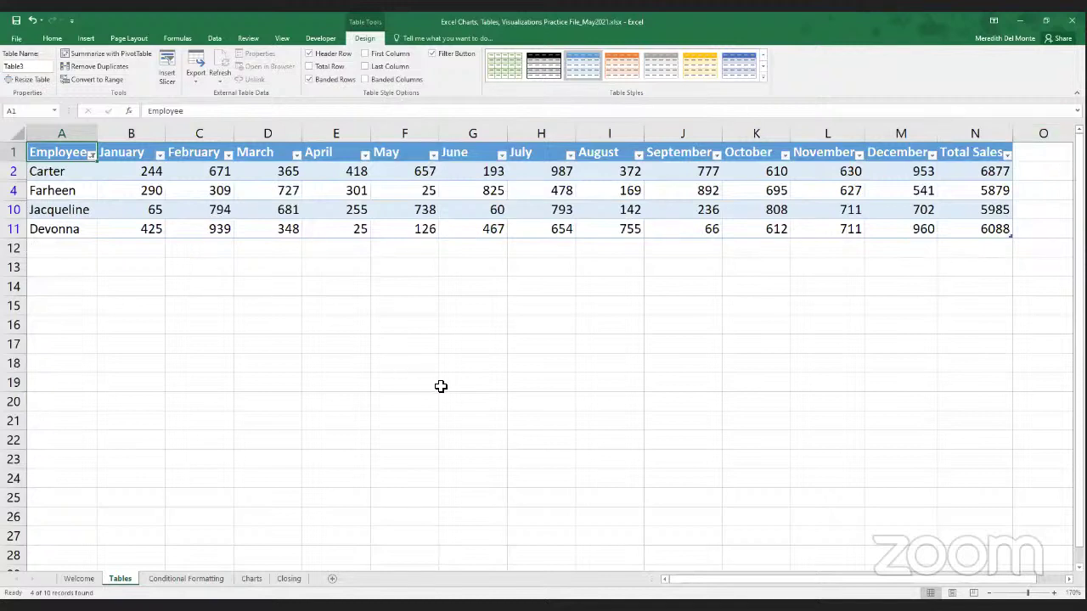
left_click(91, 156)
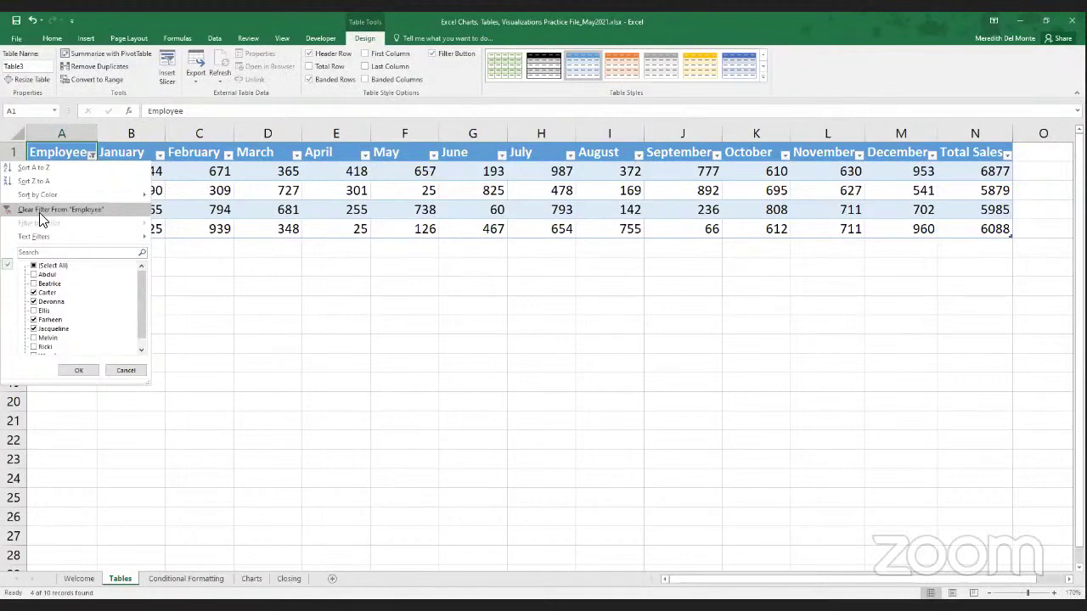
left_click(40, 212)
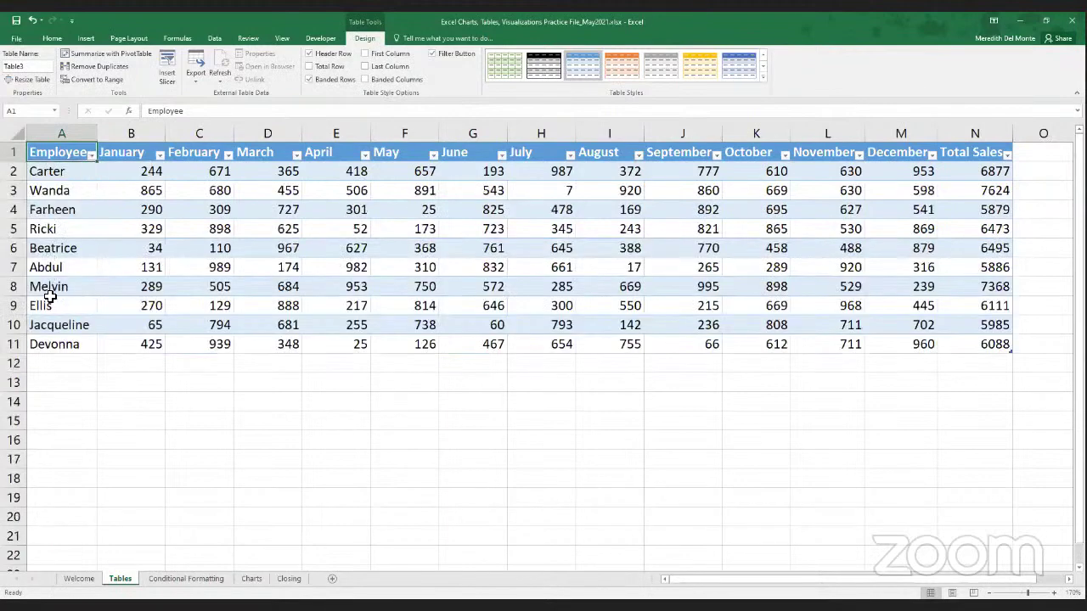
- Sort the table by the Employee column from A to Z, and re-sort it from Z to A
left_click(92, 157)
left_click(55, 178)
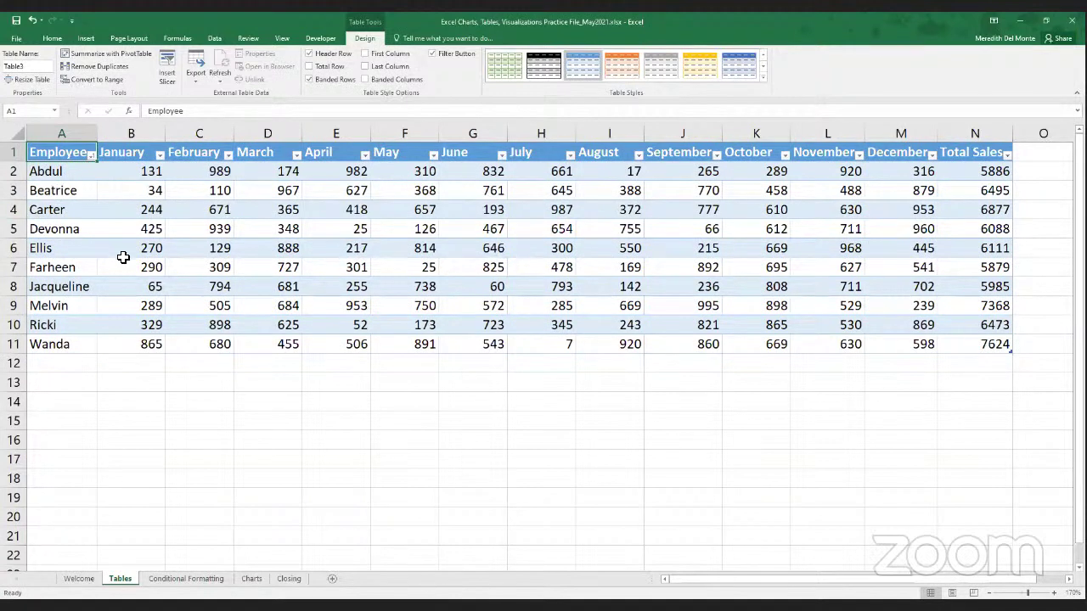
left_click(93, 156)
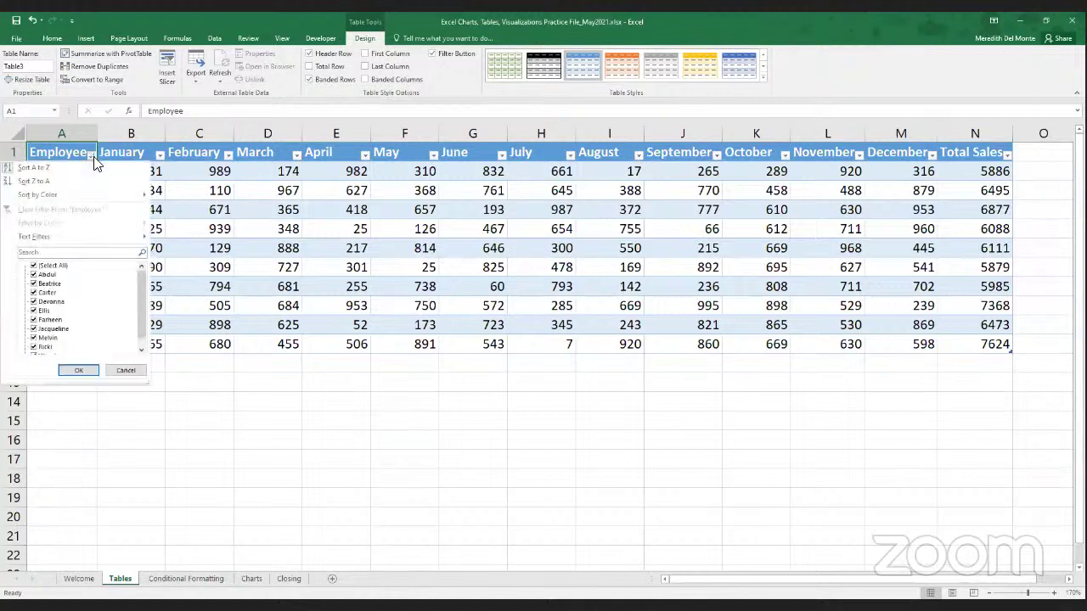
left_click(31, 168)
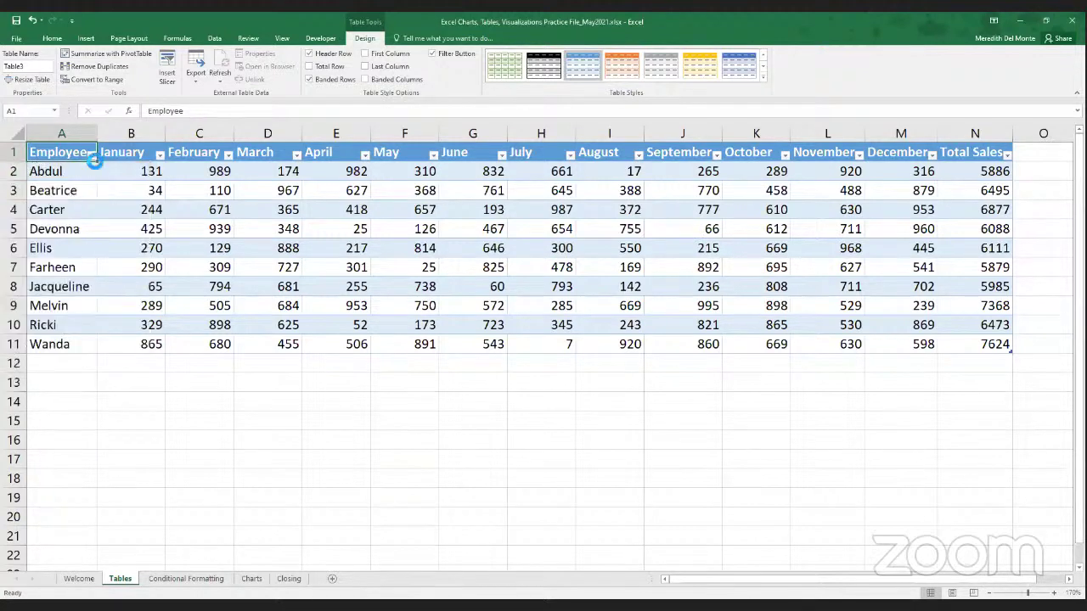
left_click(91, 157)
left_click(36, 182)
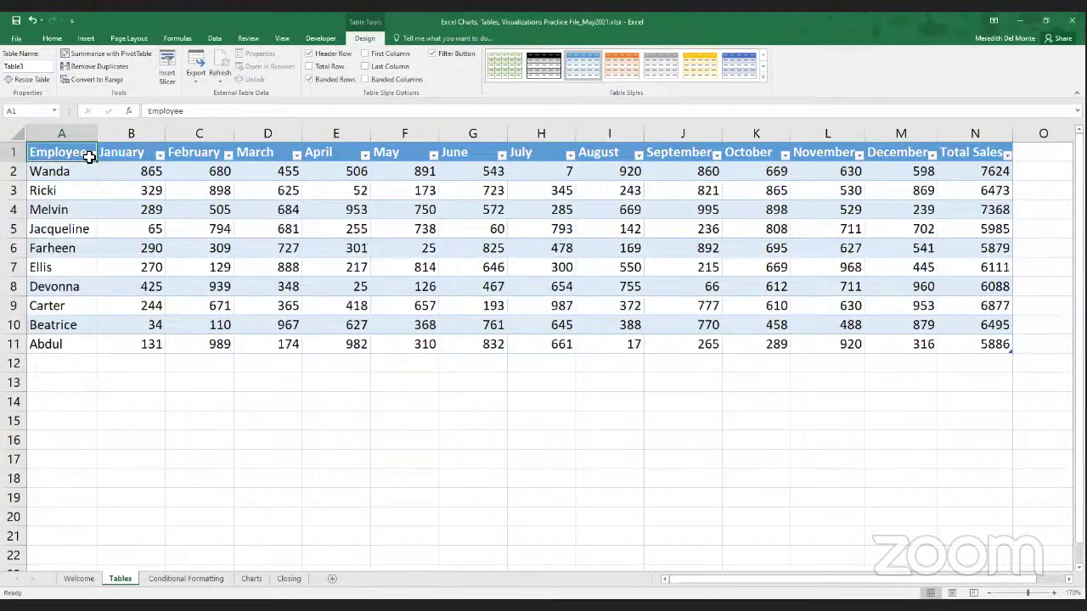
- Undo the Employee column sorts to restore the original row order, and deselect the table
left_click(32, 21)
left_click(32, 21)
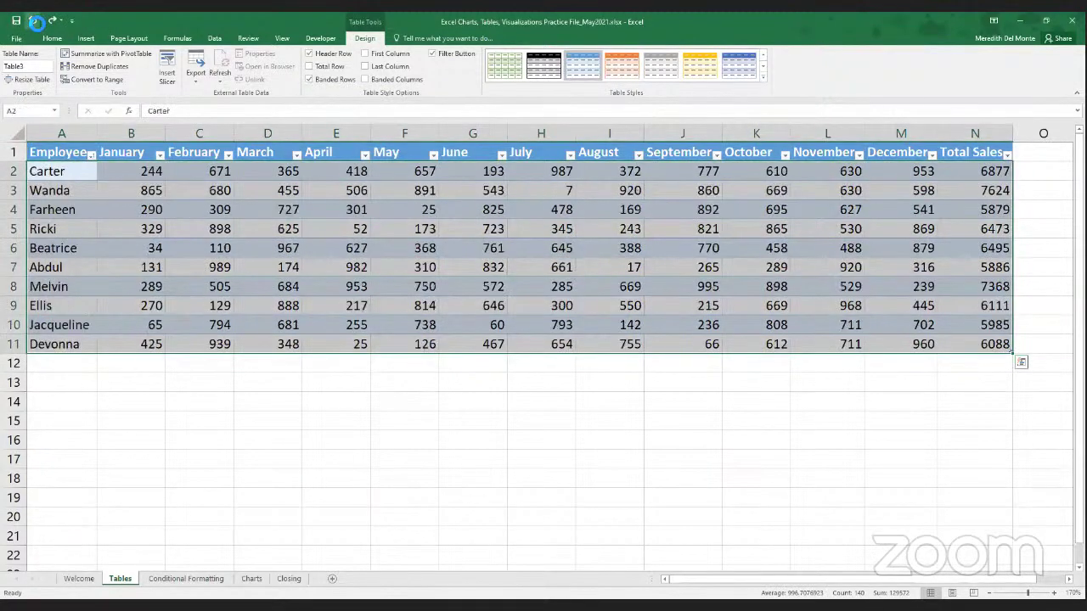
left_click(234, 402)
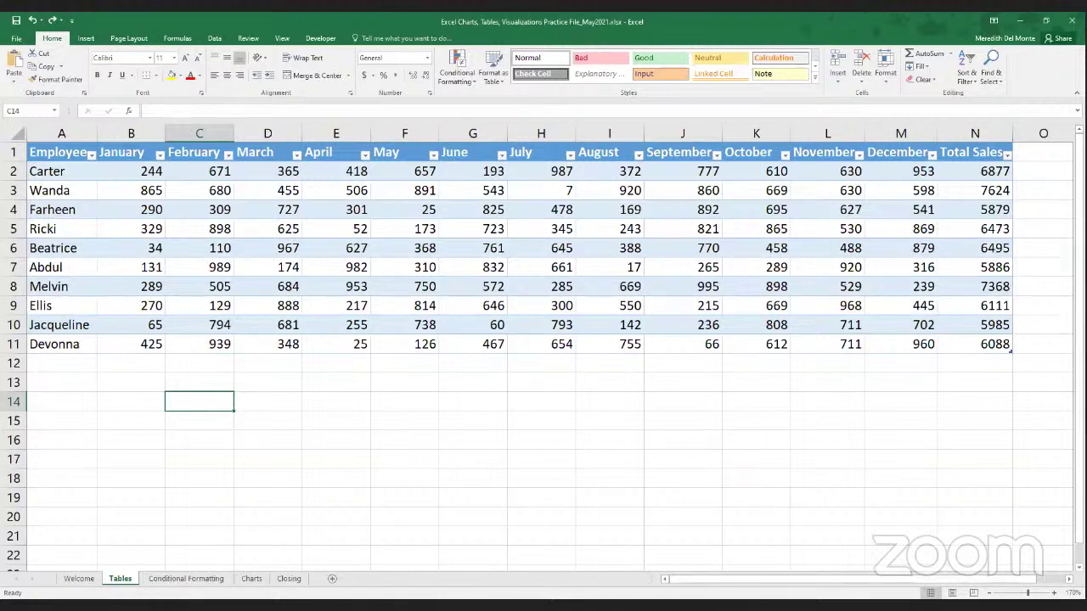
- Compare the available commands with a cell selected inside and outside the table, and bring up the table design options for cell F5
scroll(928, 443, "down", 1)
scroll(928, 443, "up", 1)
left_click(225, 213)
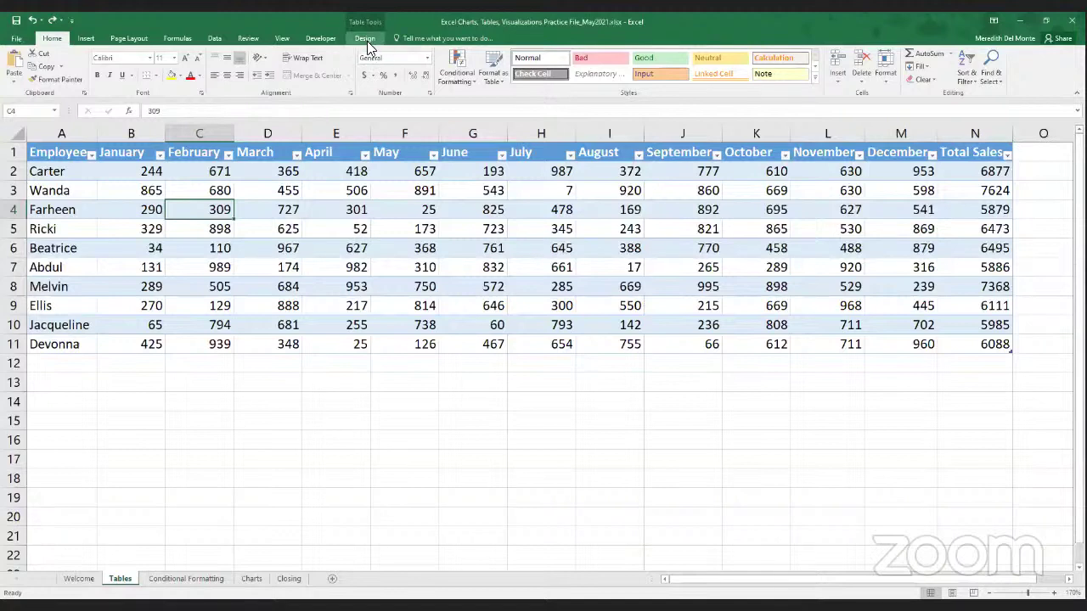
left_click(363, 502)
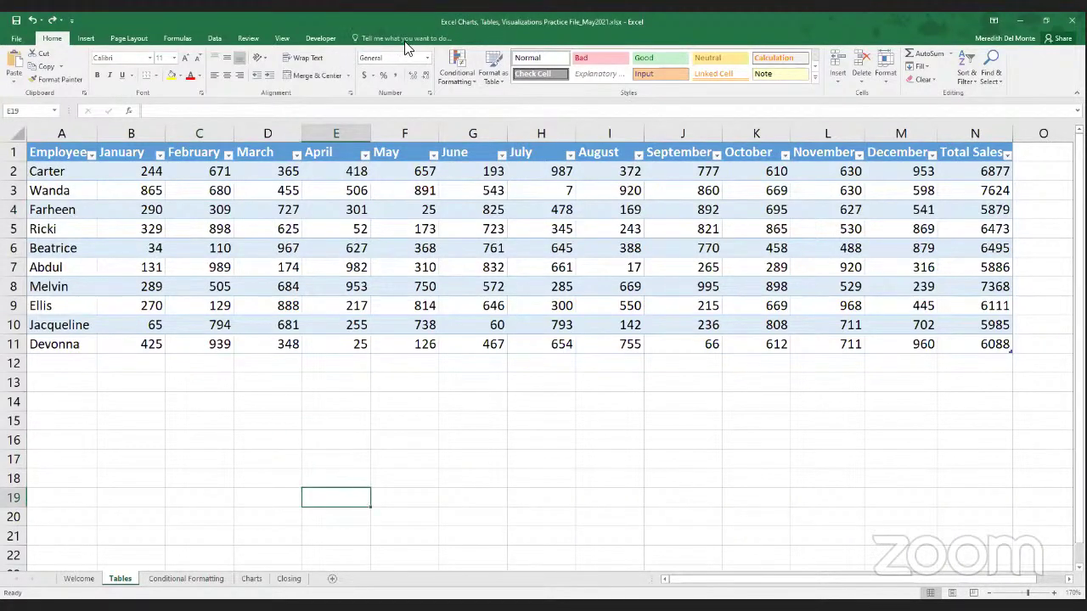
left_click(400, 235)
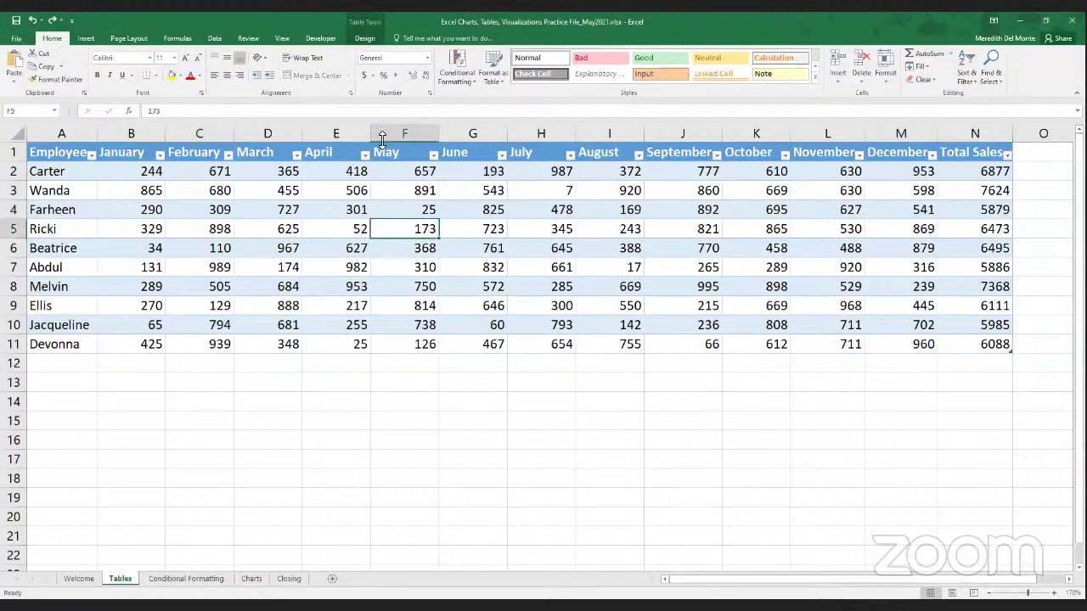
left_click(368, 39)
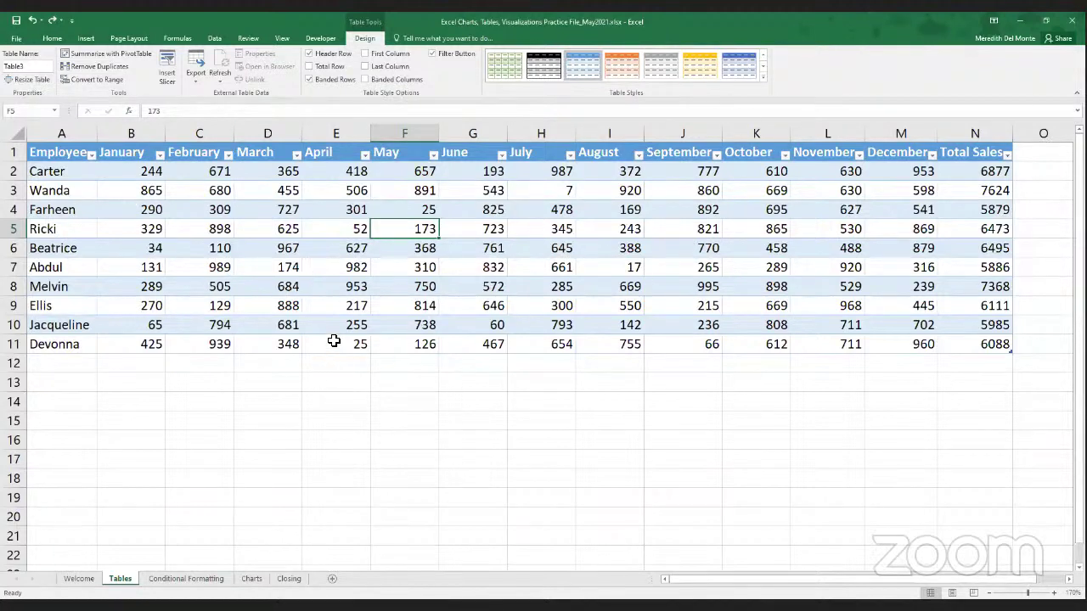
- Switch to the Conditional Formatting worksheet, clear its range selection, and select cell E7 in the sales table
left_click(187, 581)
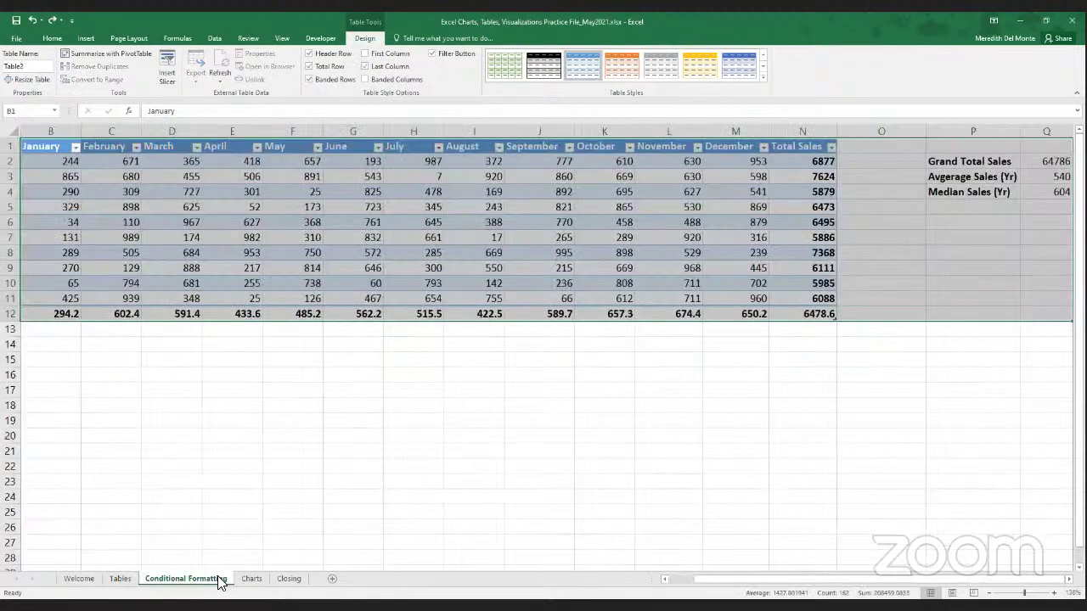
left_click(398, 375)
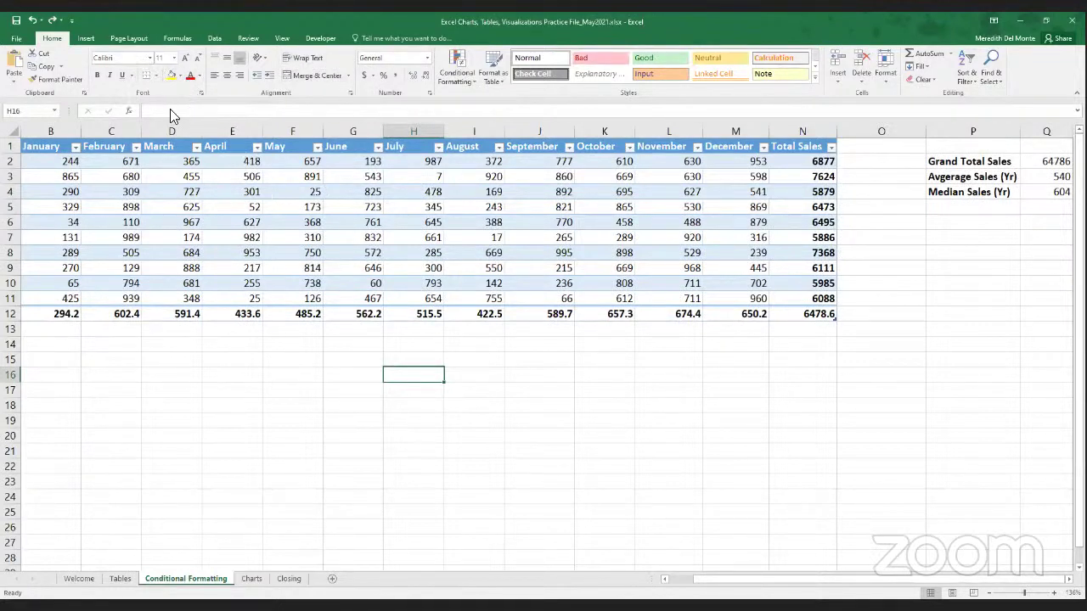
left_click(253, 237)
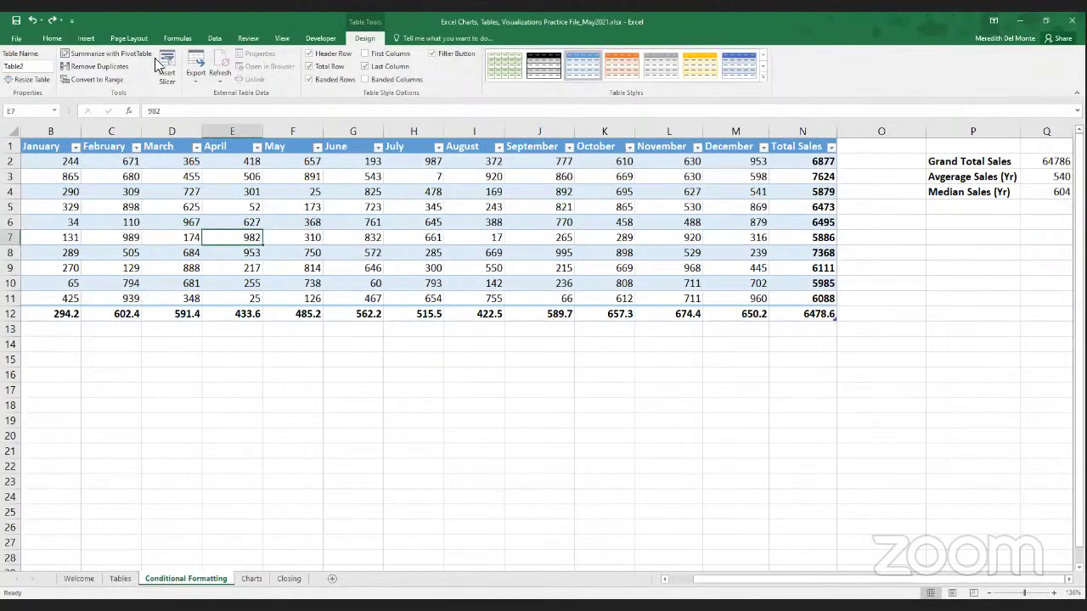
left_click(56, 39)
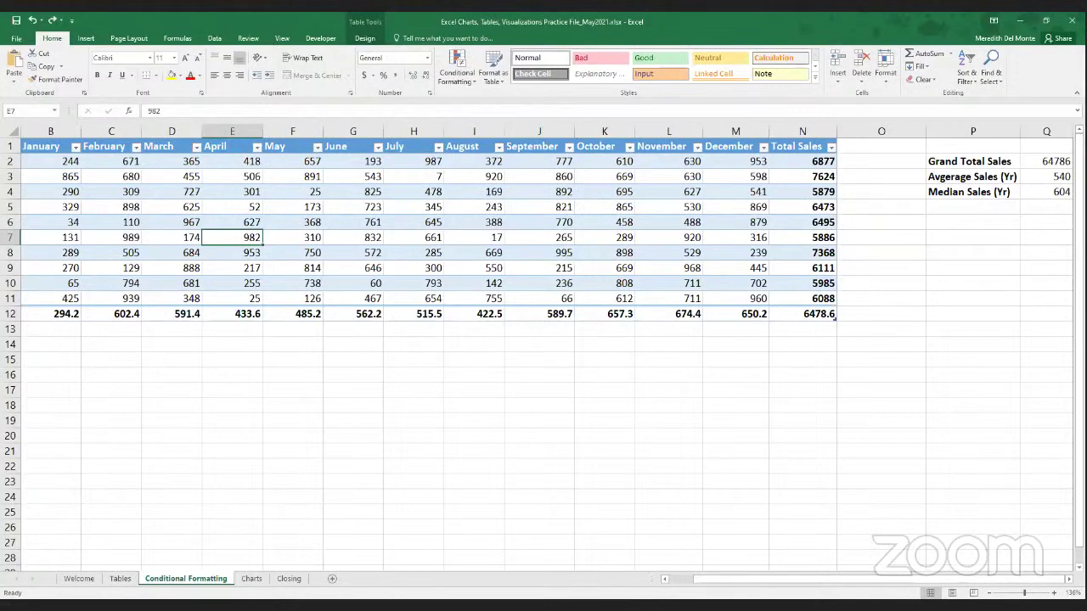
scroll(543, 339, "down", 1)
scroll(544, 340, "up", 1)
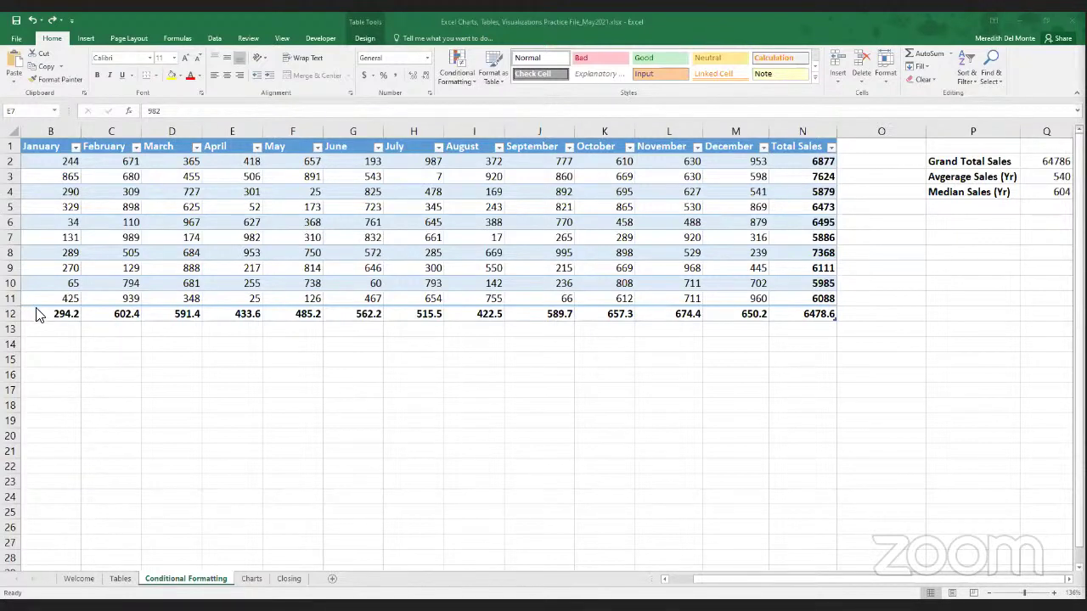
- Start a Greater Than highlight rule for the monthly values B12:M12 in the Average Sales row
left_click(704, 580)
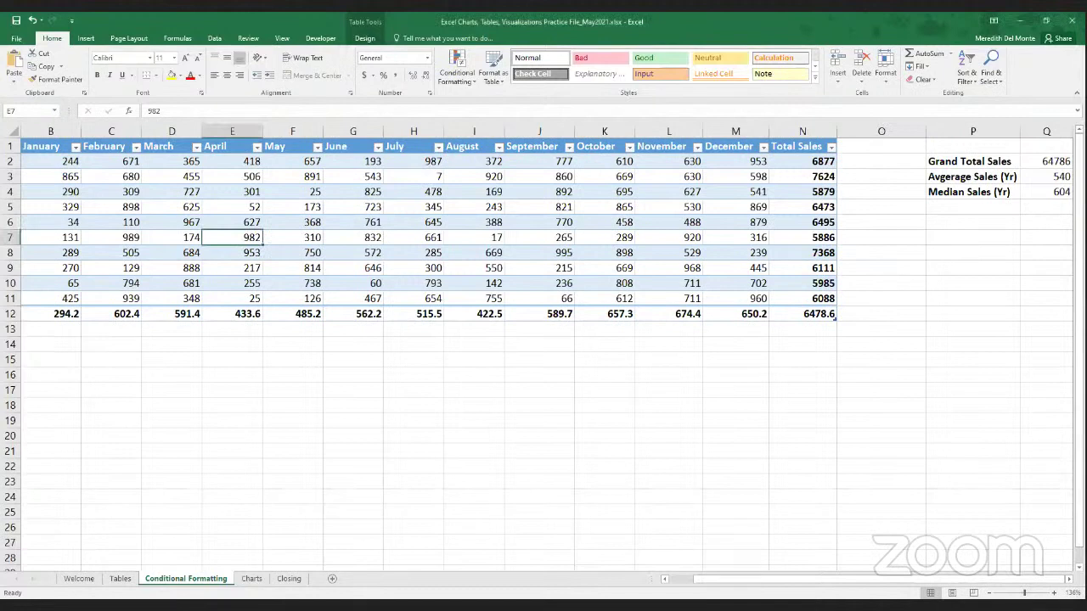
left_click_drag(704, 584, 677, 585)
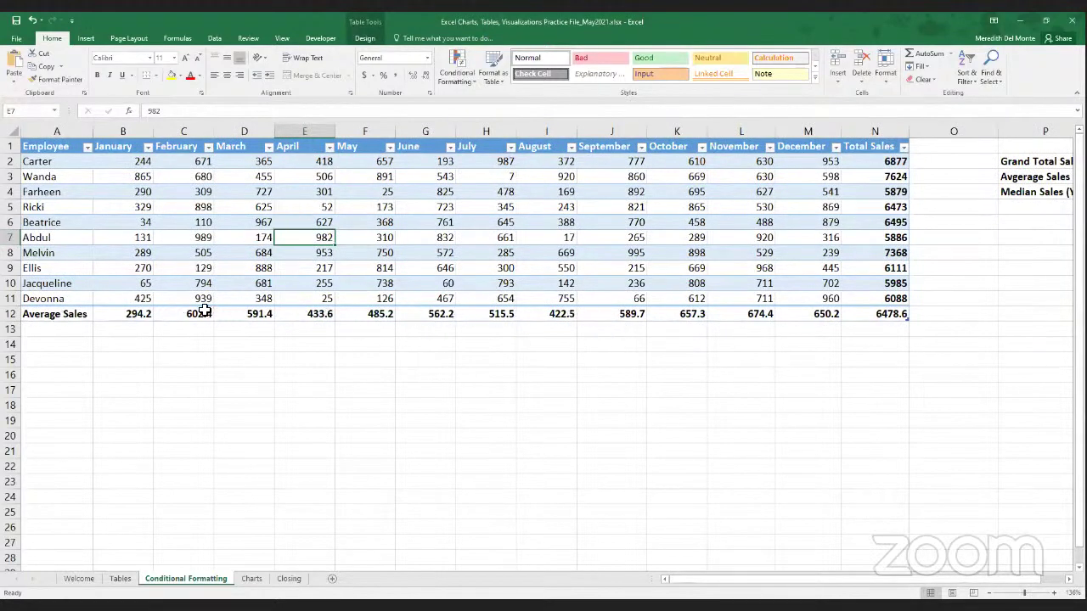
left_click_drag(127, 316, 802, 315)
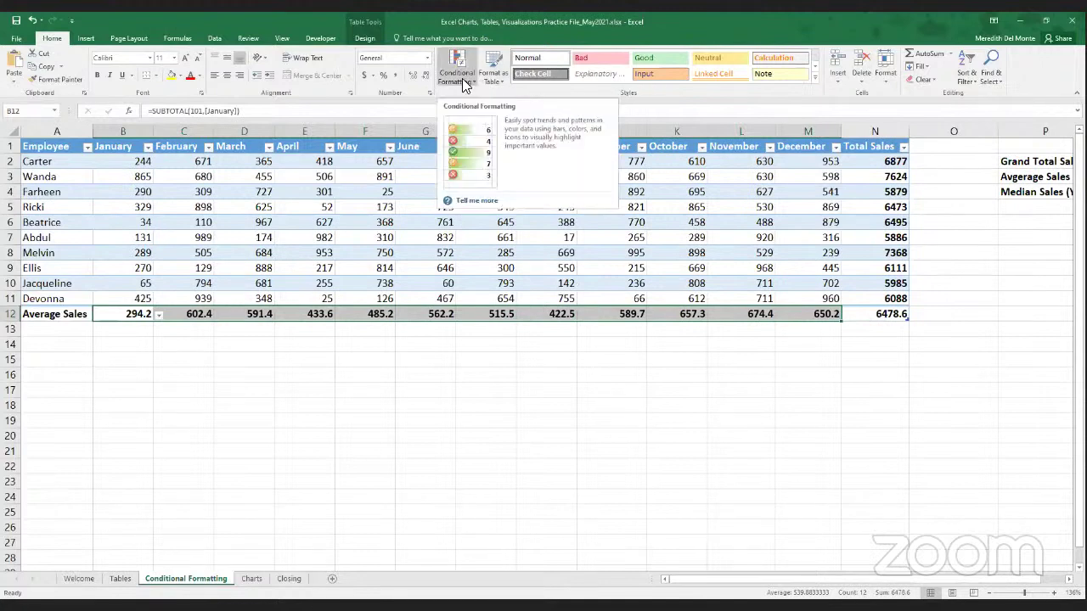
left_click(464, 83)
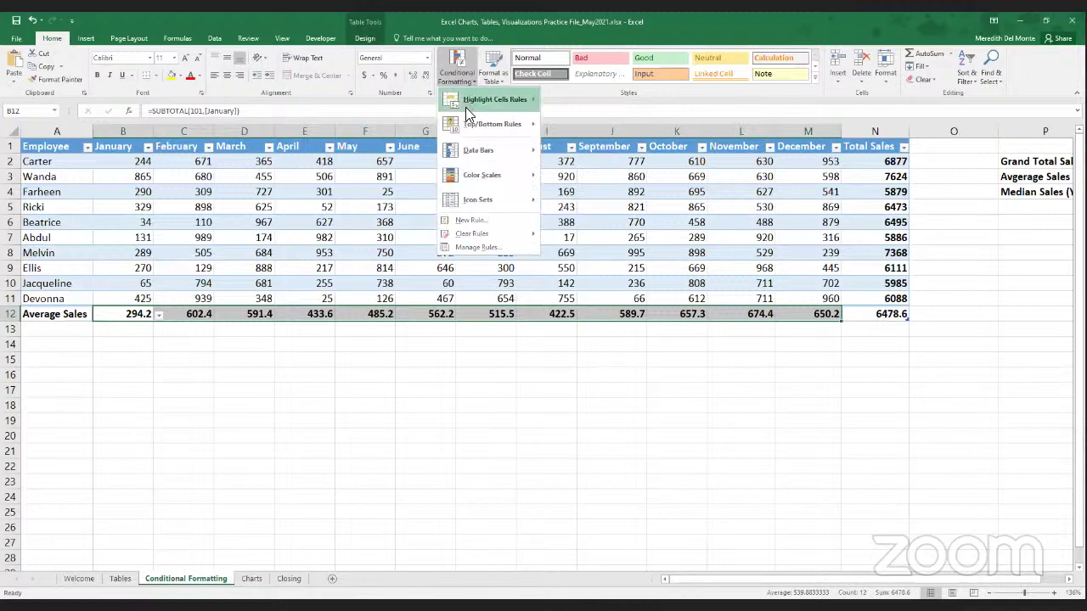
mouse_move(491, 104)
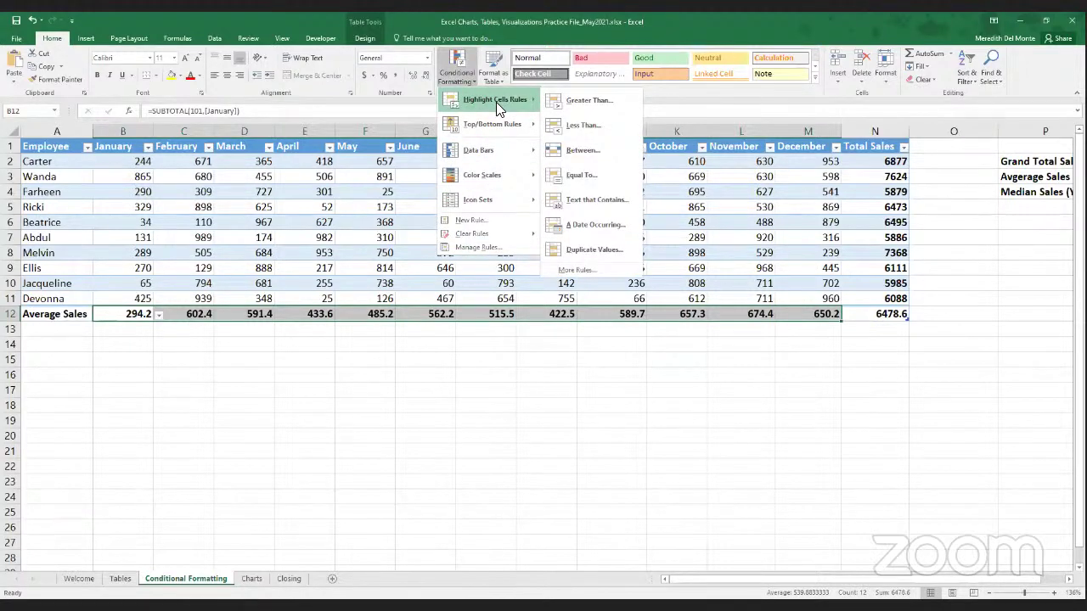
left_click(581, 100)
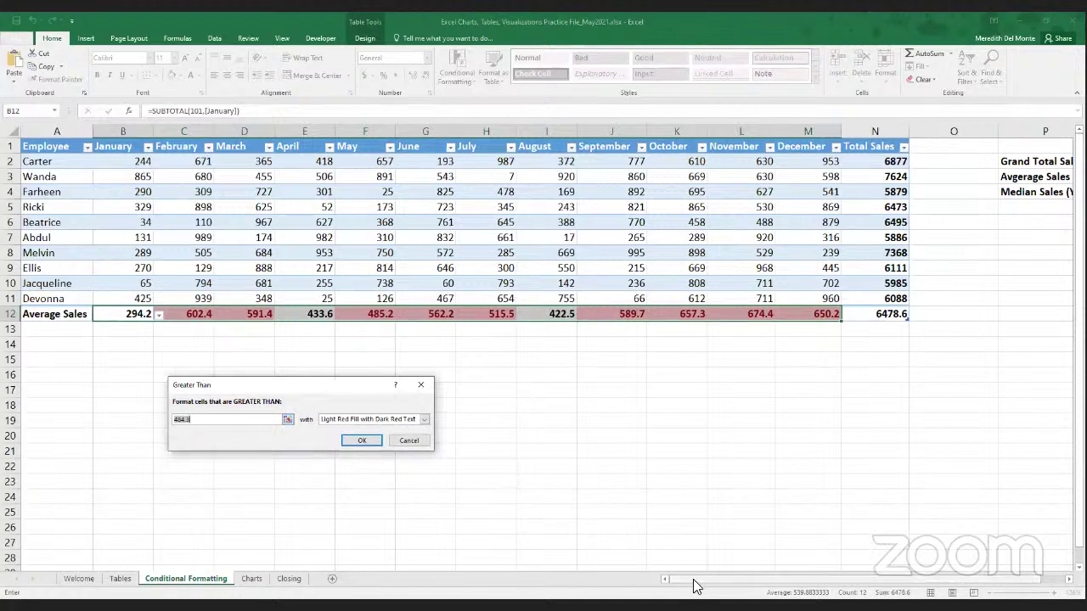
- Set the Greater Than rule's threshold to cell Q3 with Green Fill with Dark Green Text, and apply it
left_click_drag(693, 586, 750, 585)
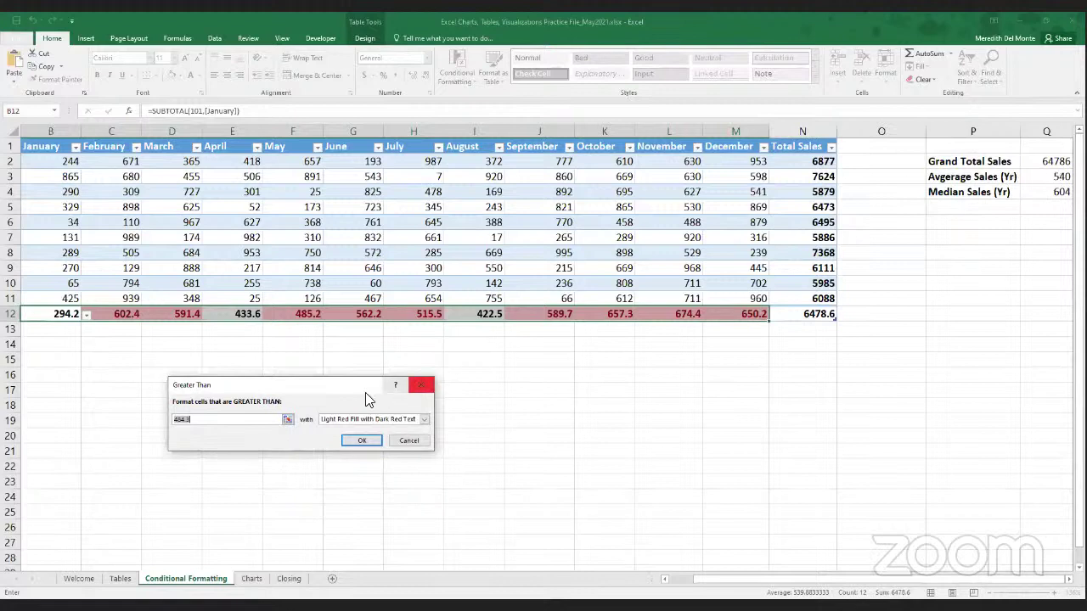
left_click(289, 420)
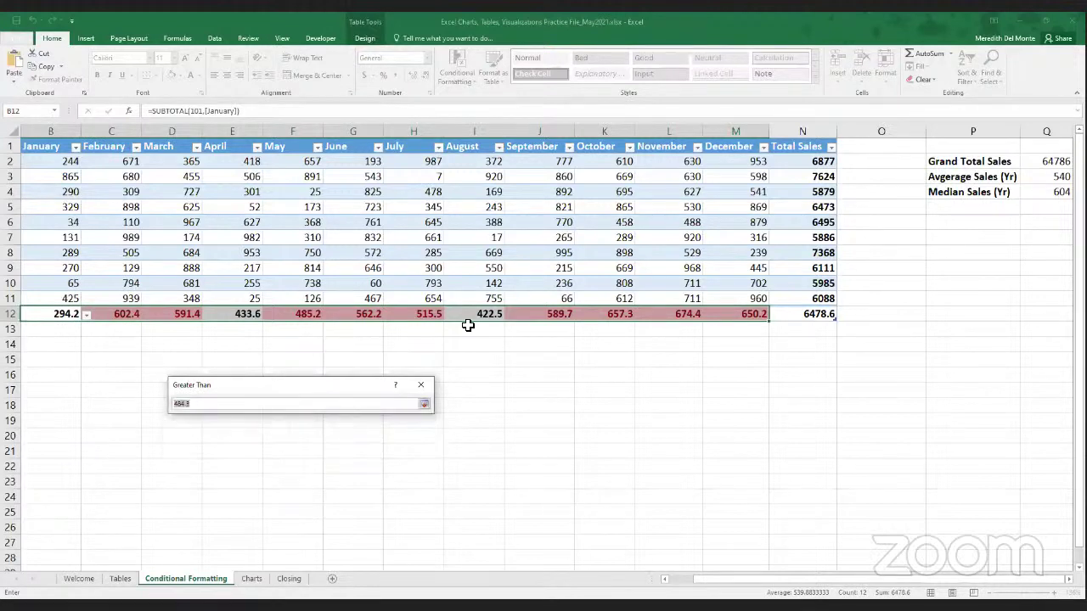
left_click(1060, 181)
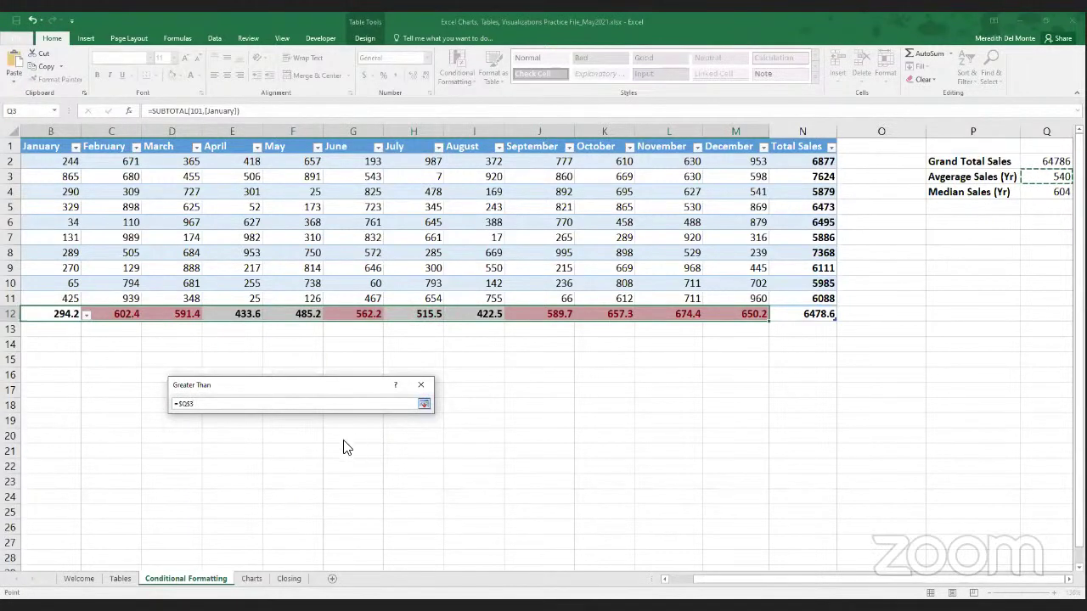
key("Return")
left_click(411, 420)
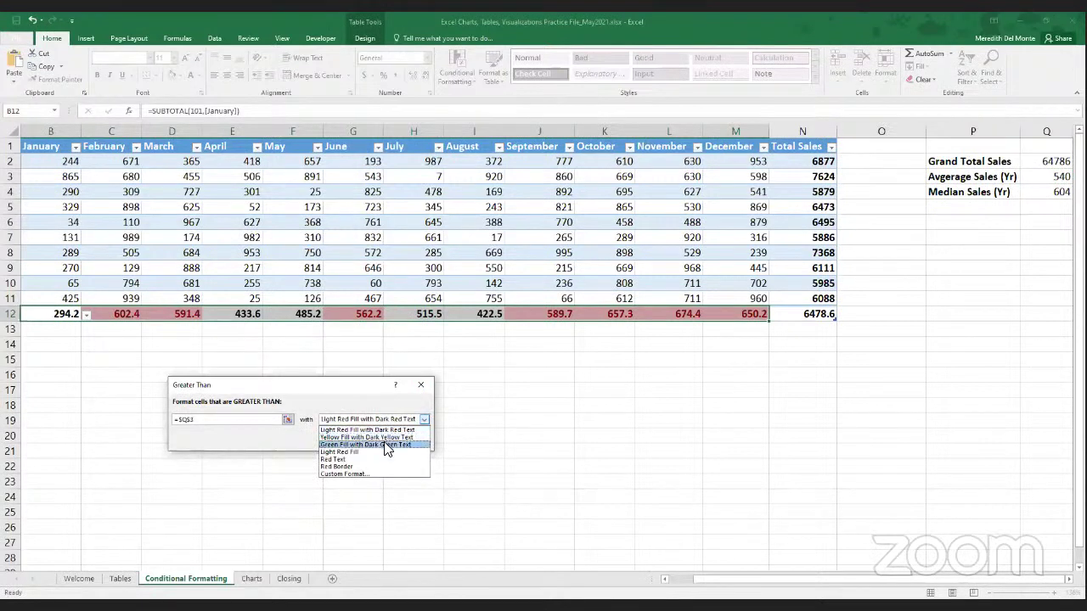
left_click(357, 445)
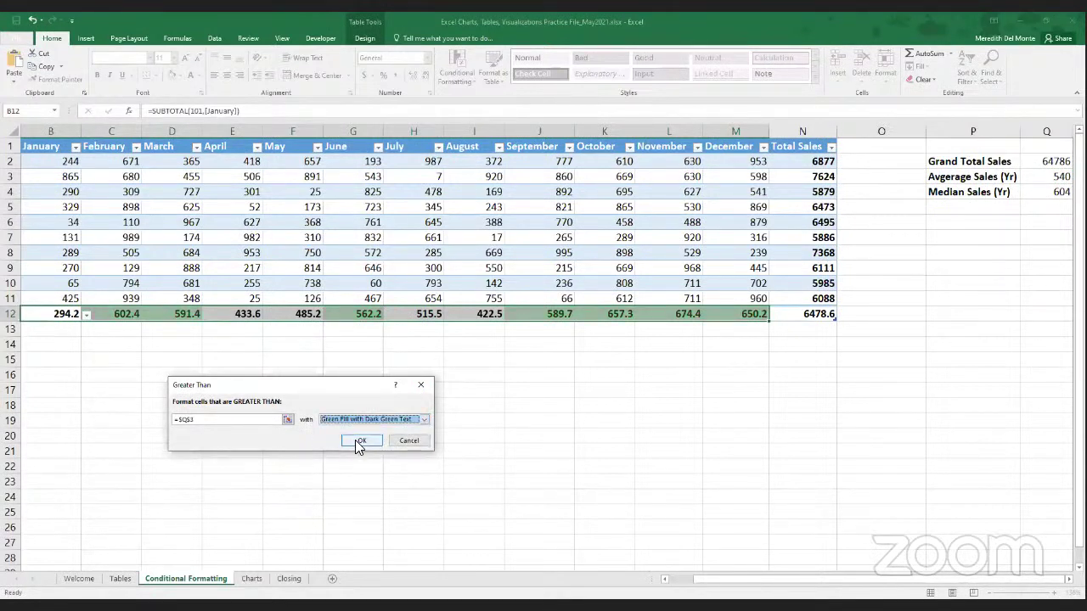
left_click(360, 443)
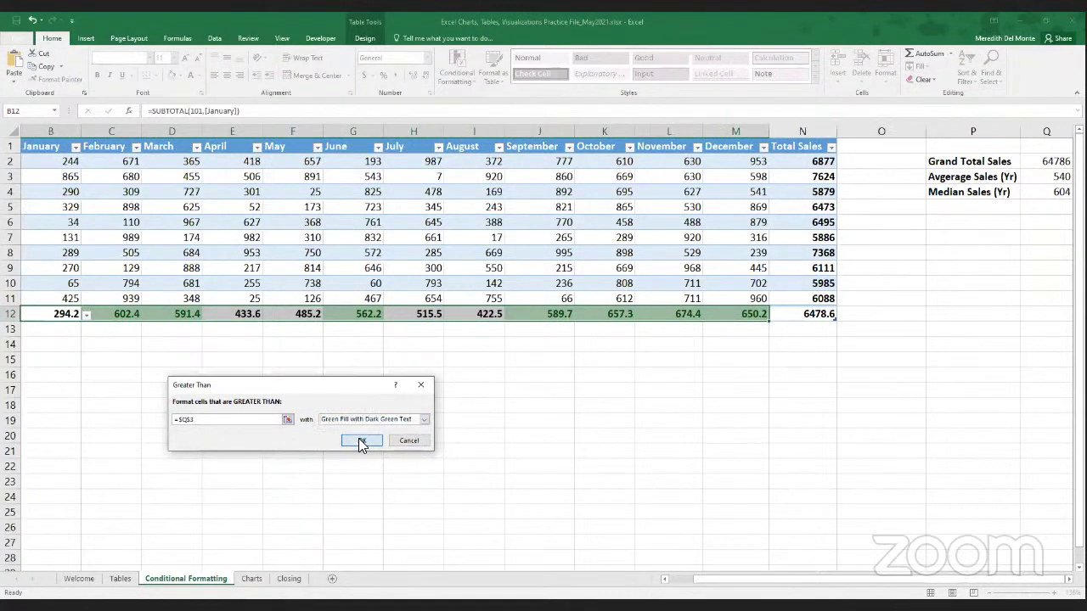
left_click(170, 344)
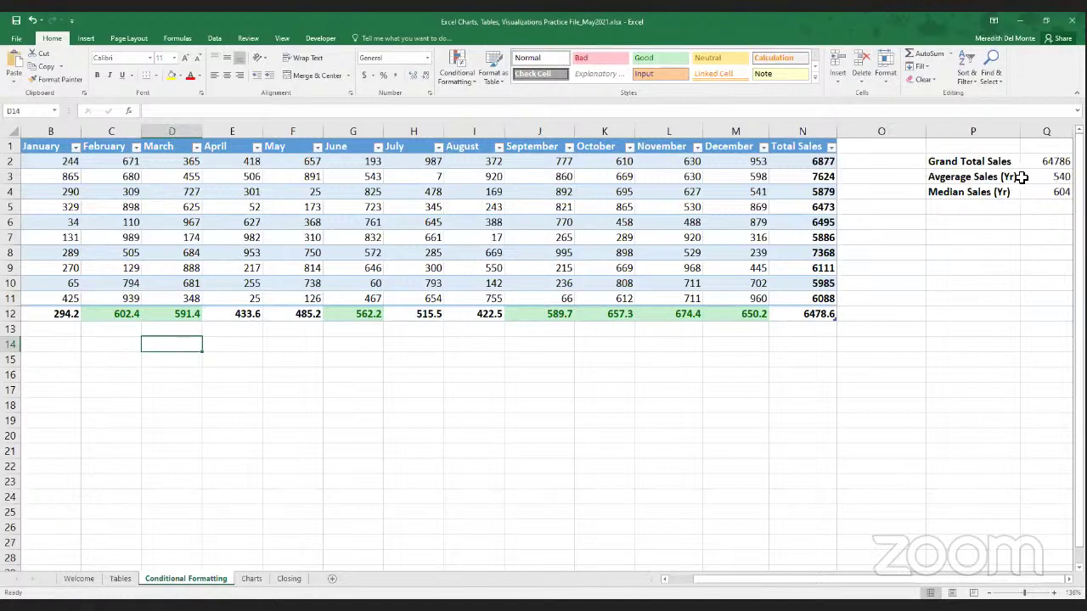
- Test the rule by overwriting the yearly average in cell Q3 with 600, and undo that change
left_click(1060, 179)
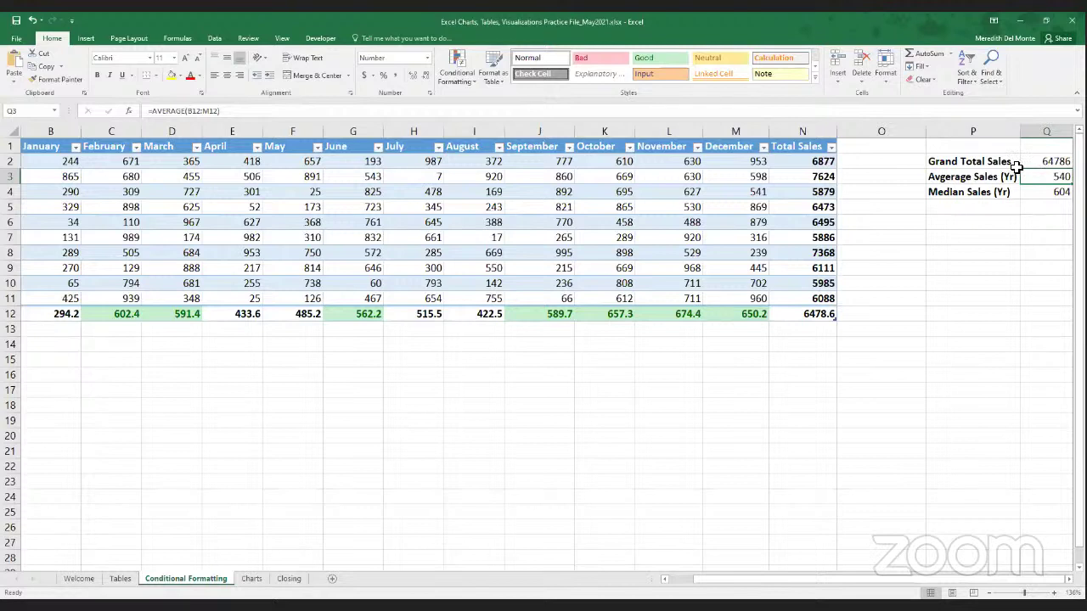
type("600")
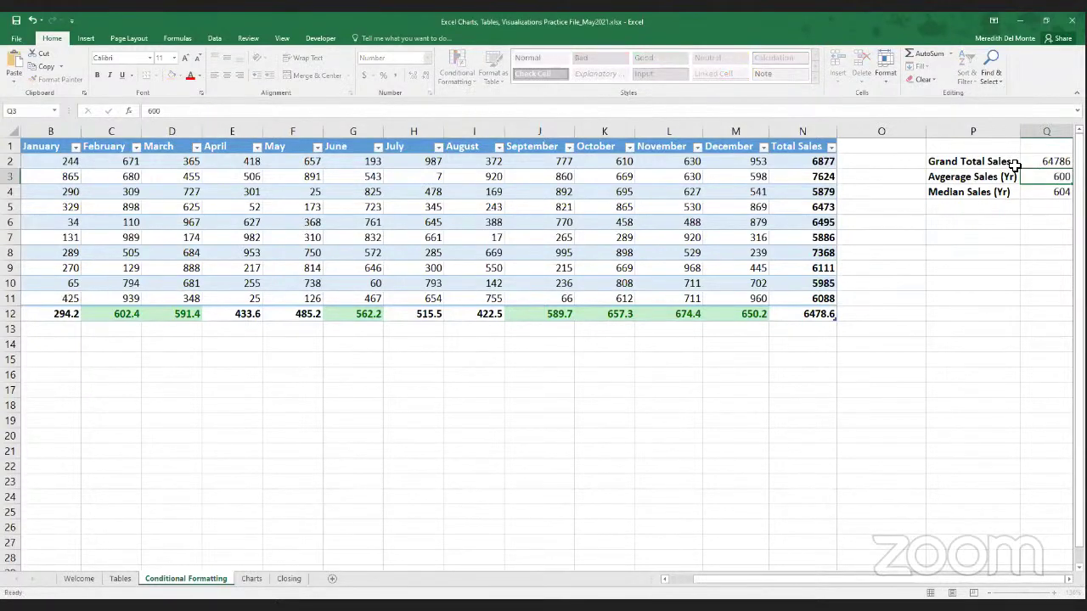
key("Return")
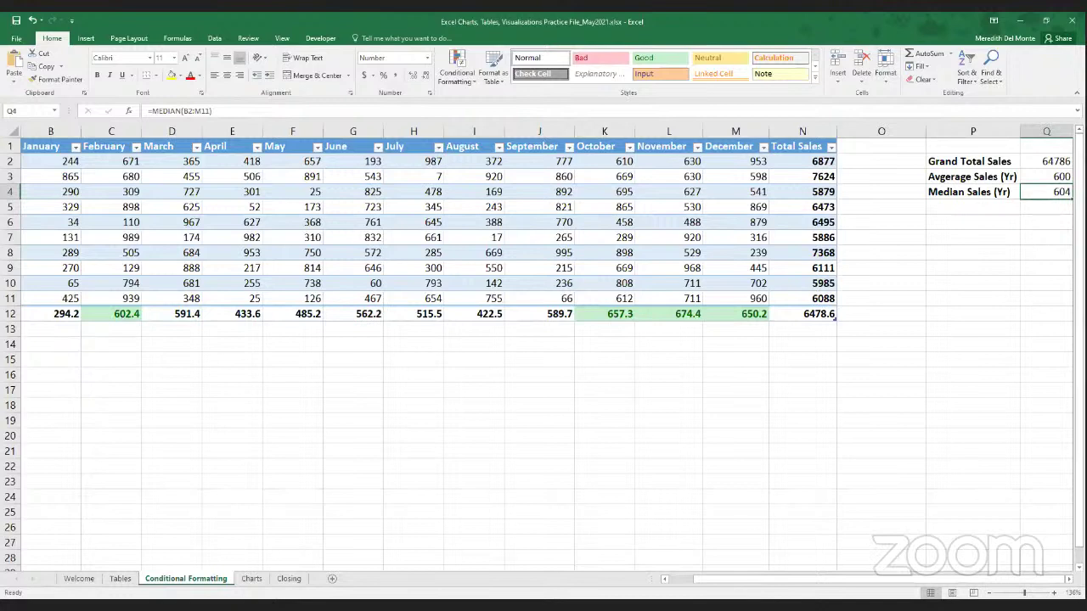
left_click(1043, 176)
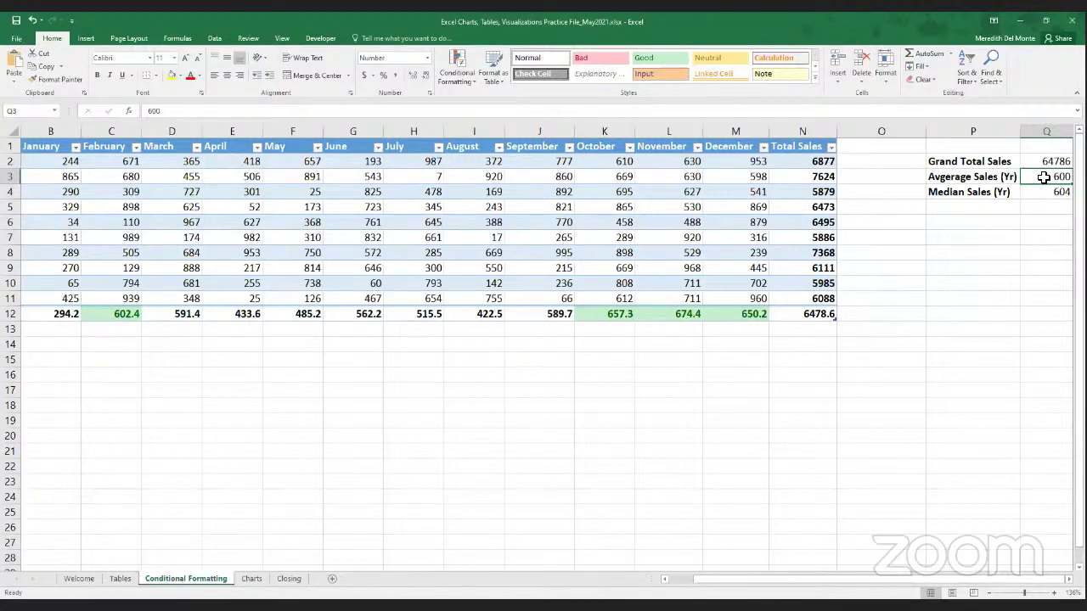
key("ctrl+z")
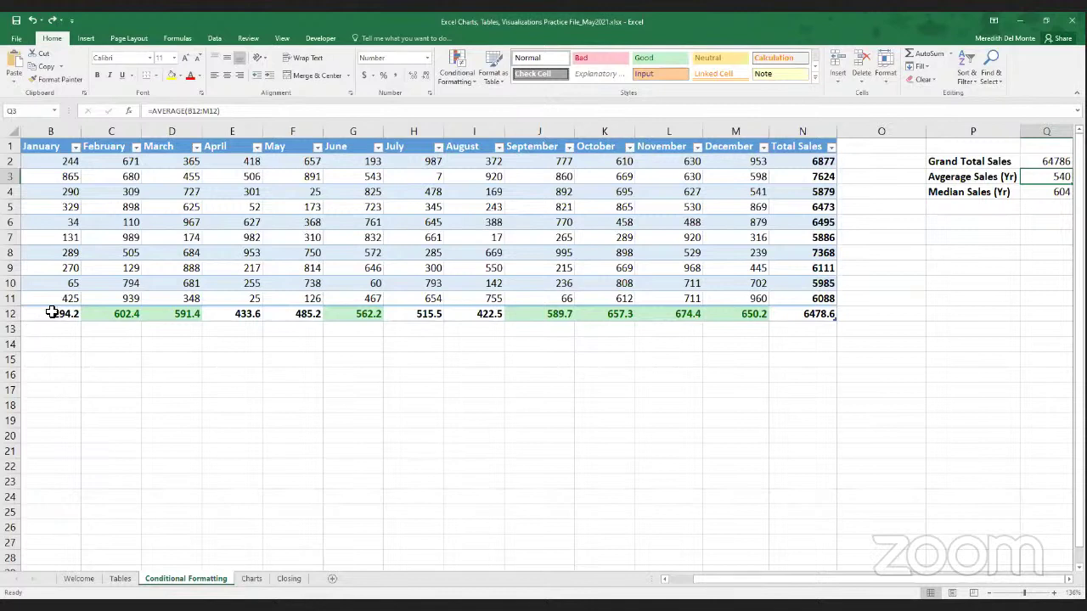
- Start a Less Than highlight rule for the monthly averages in B12:M12 with a threshold of 450
left_click_drag(35, 313, 732, 312)
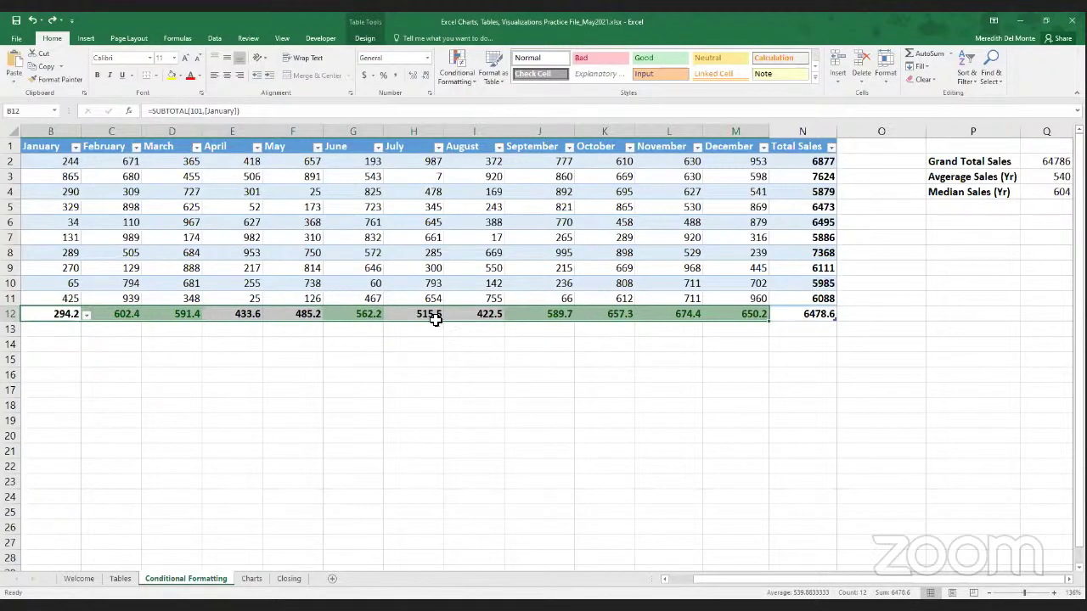
left_click(466, 78)
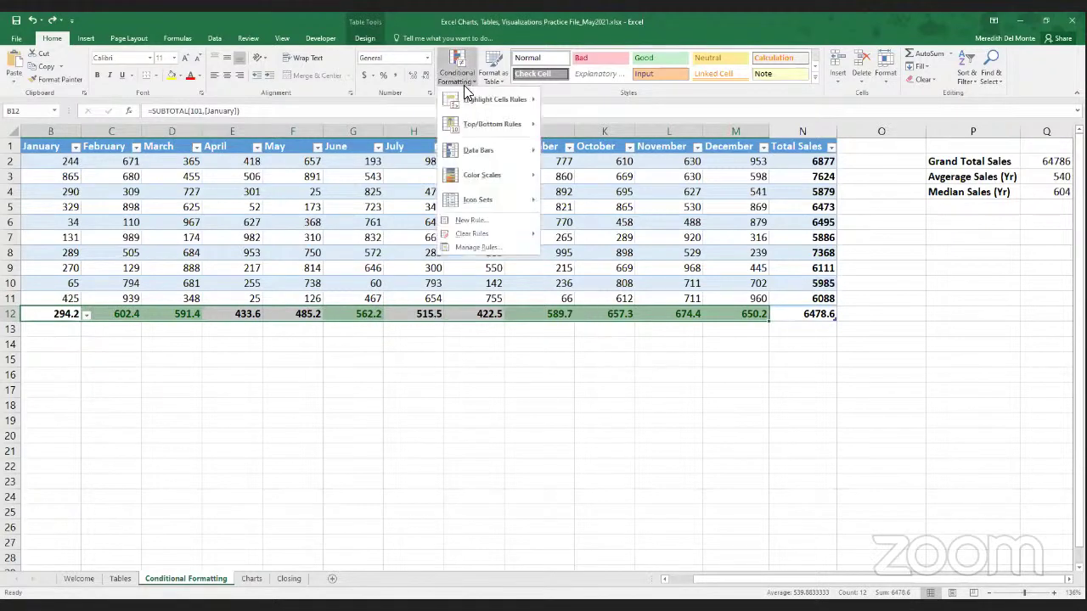
mouse_move(474, 98)
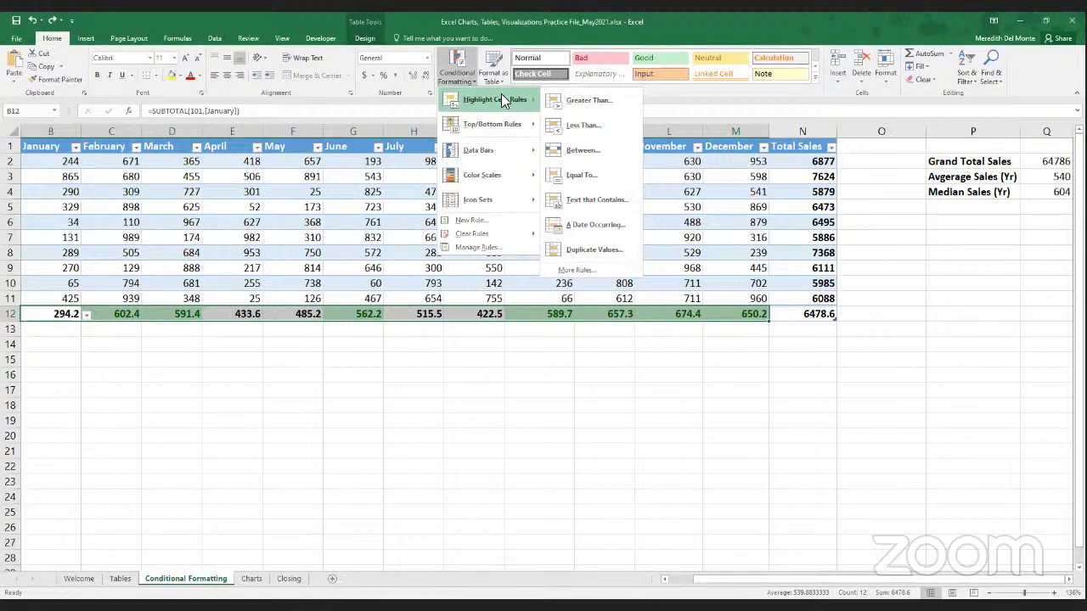
left_click(592, 126)
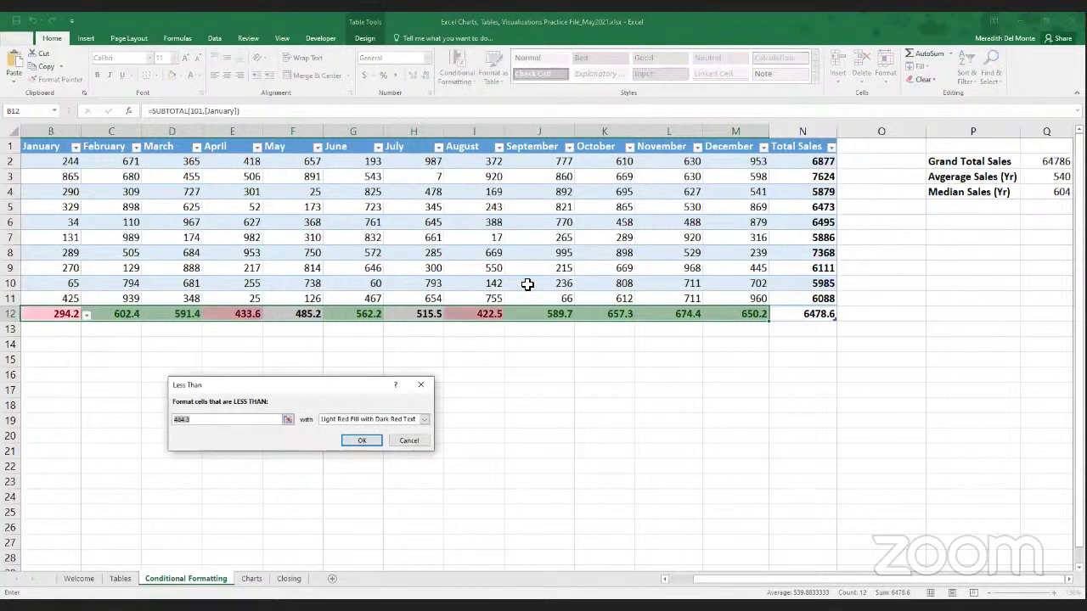
left_click(201, 422)
key("BackSpace")
key("BackSpace")
key("BackSpace")
key("BackSpace")
type("50")
- Examine the number, font, border and fill options of a custom format for the Less Than rule, and cancel it
left_click(377, 419)
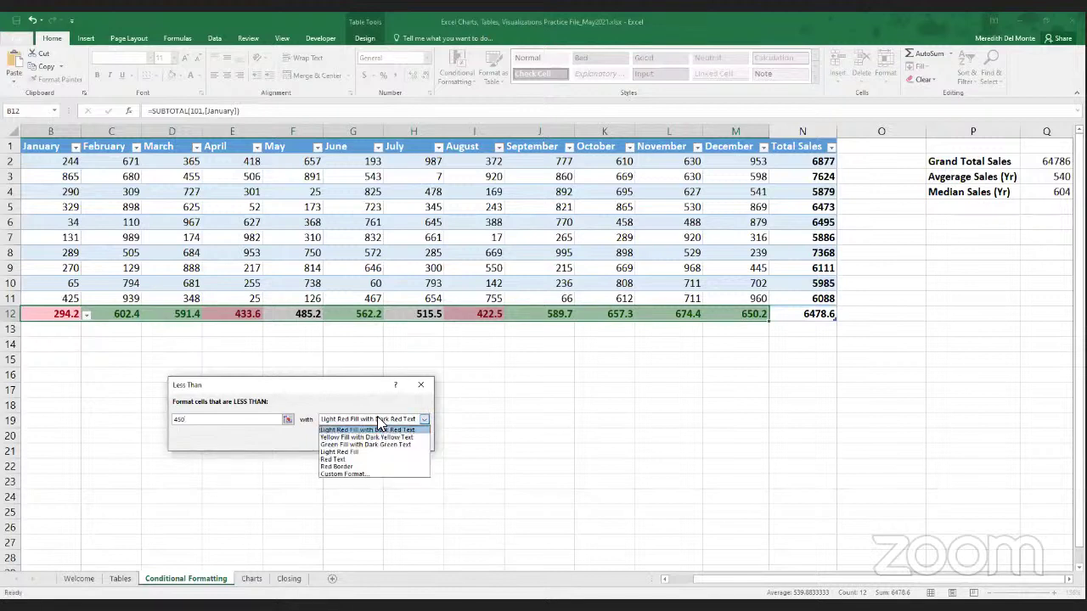
left_click(346, 475)
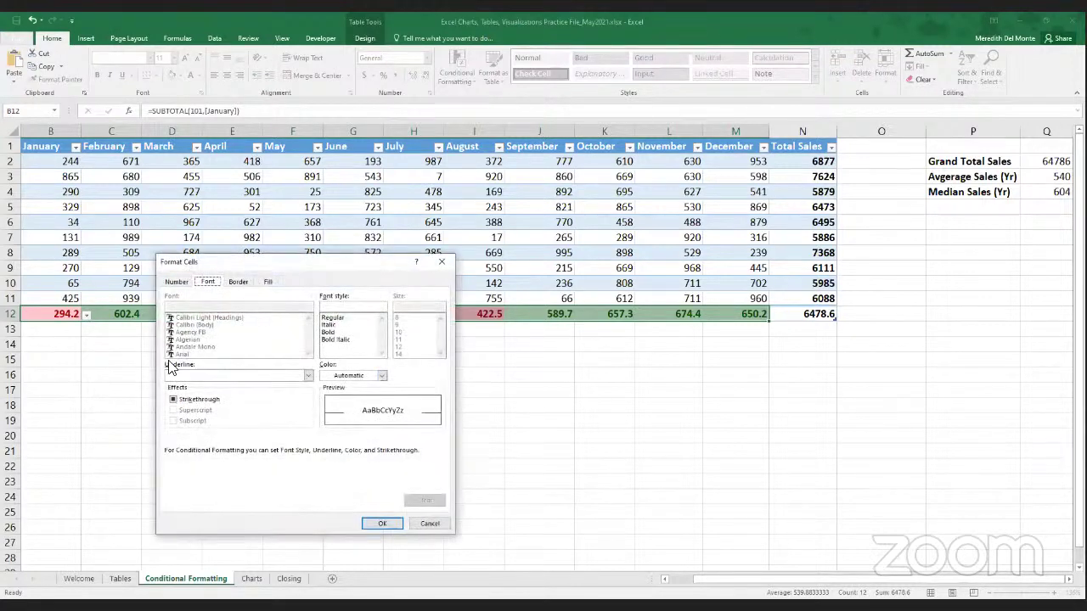
left_click(237, 282)
left_click(269, 281)
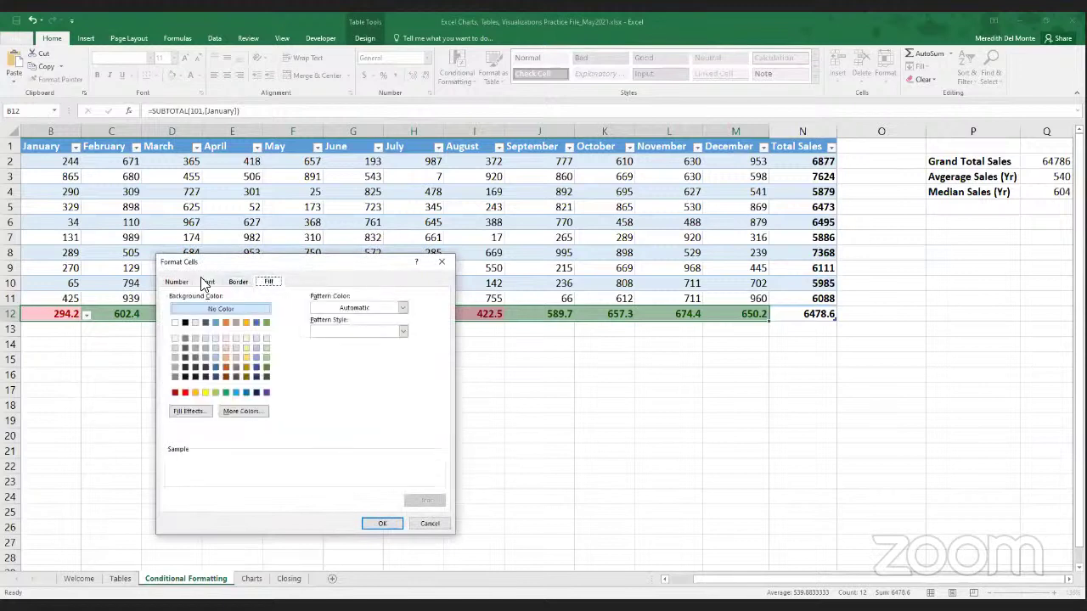
left_click(177, 284)
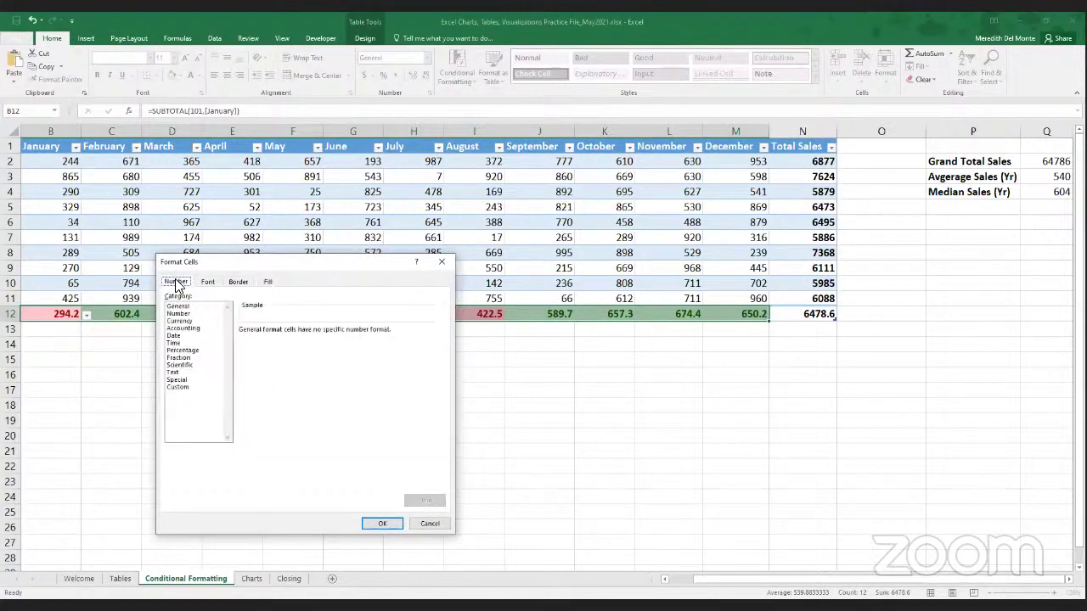
left_click(206, 283)
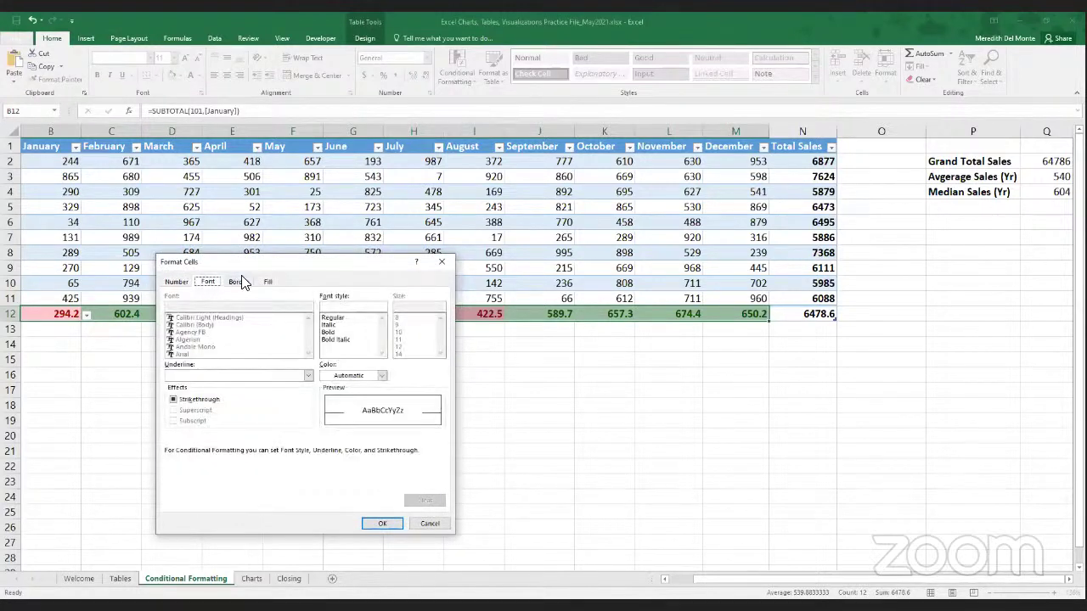
left_click(430, 525)
- Preview Red Text for the Less Than rule, switch back to Light Red Fill with Dark Red Text, and apply the rule
left_click(424, 420)
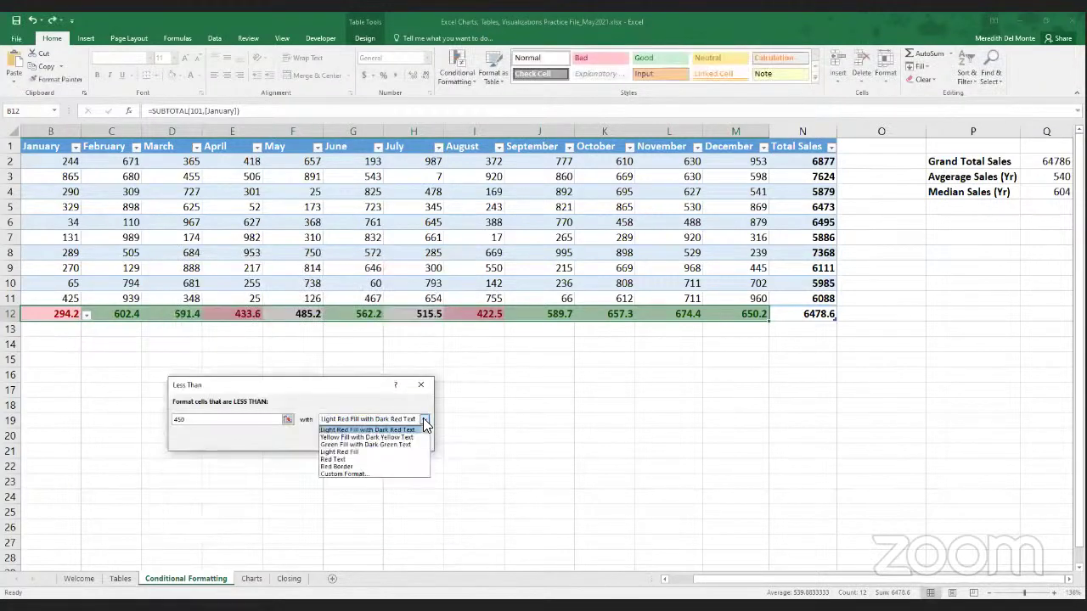
left_click(383, 459)
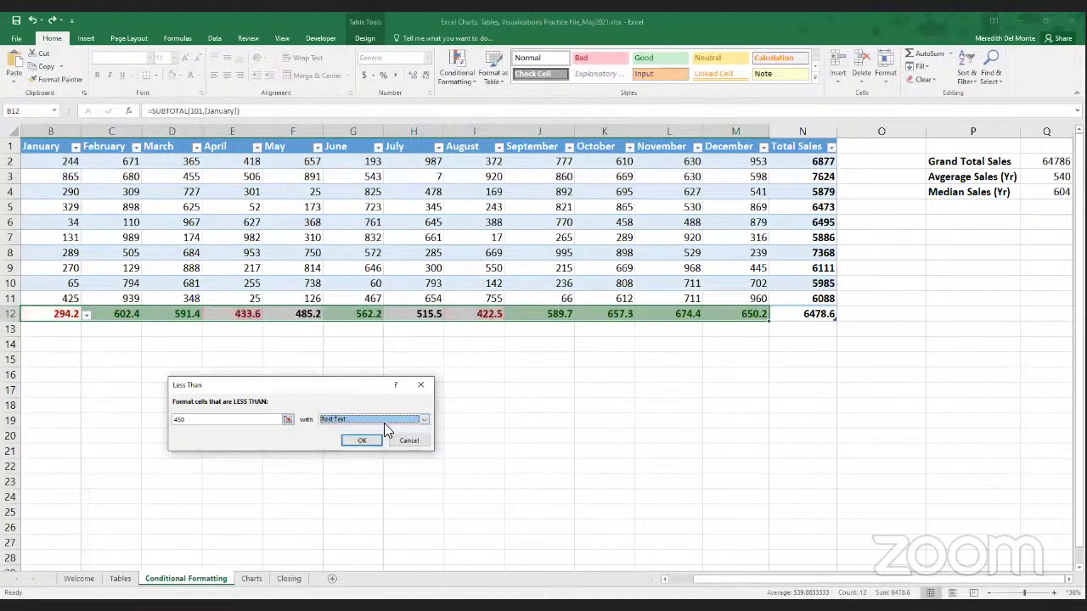
left_click(423, 419)
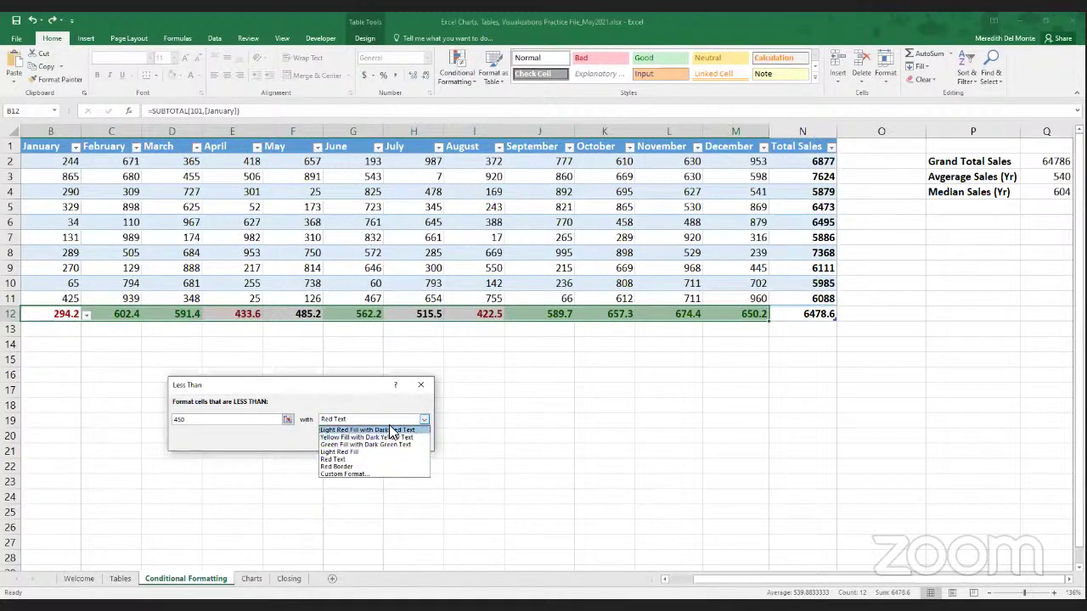
left_click(391, 430)
left_click(364, 444)
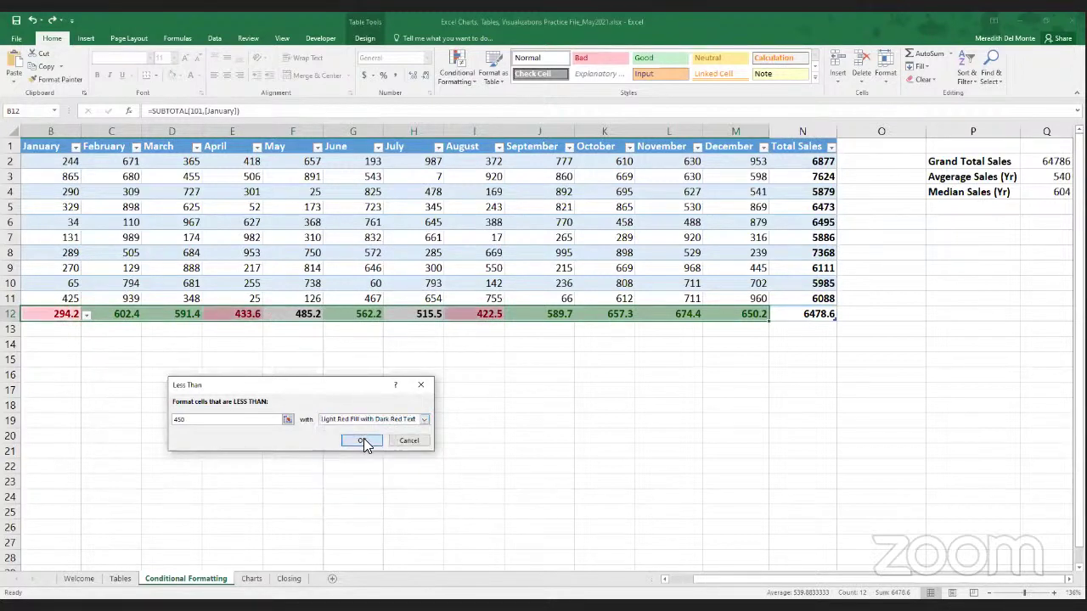
left_click(405, 401)
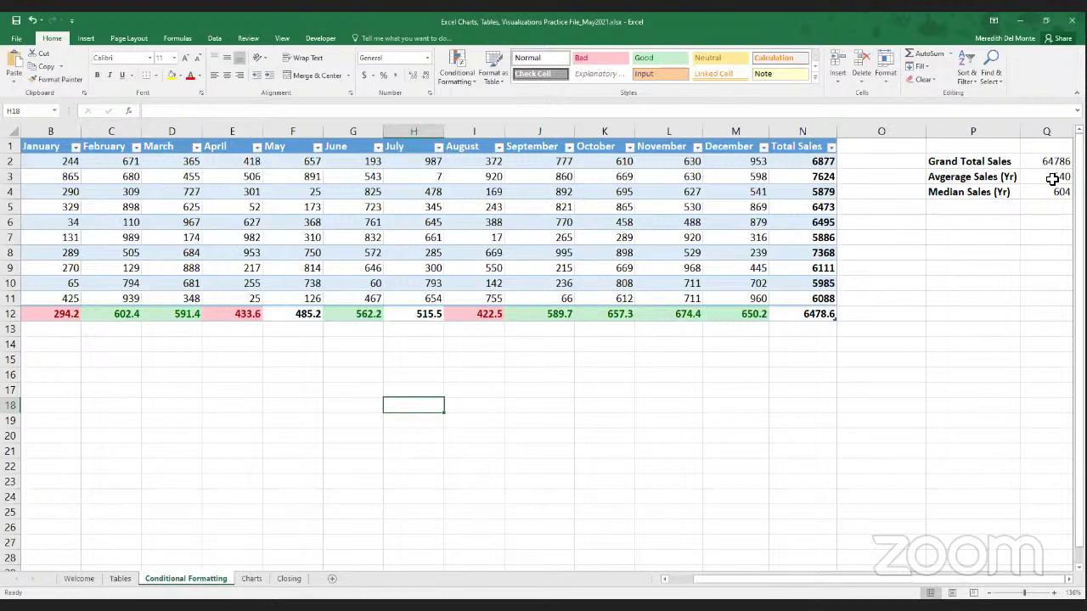
- Inspect the yearly average and median formulas in cells Q3 and Q4, and deselect them
left_click(1053, 179)
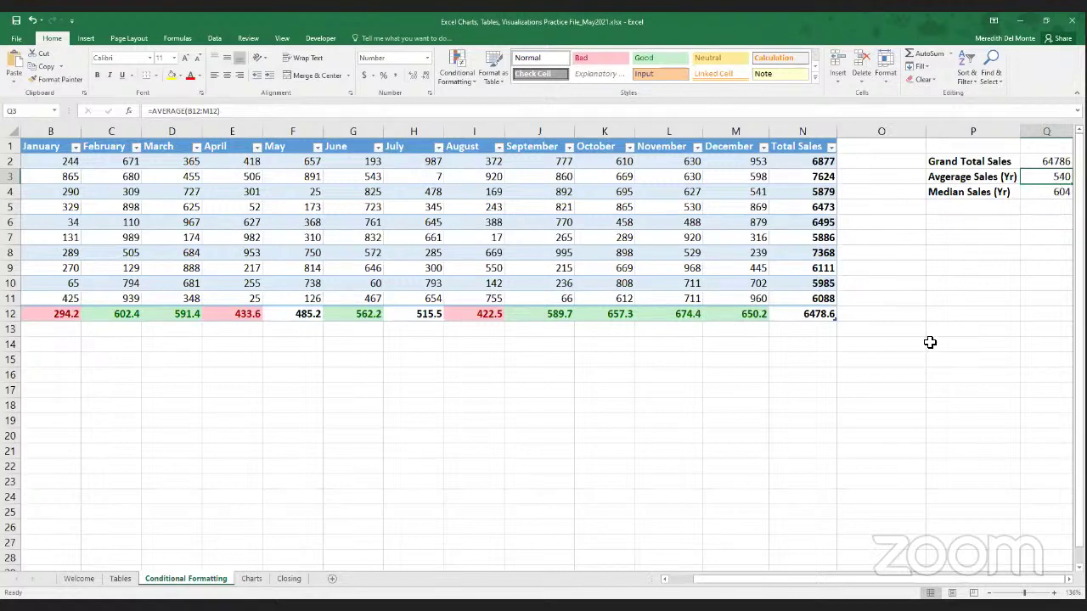
left_click(1050, 194)
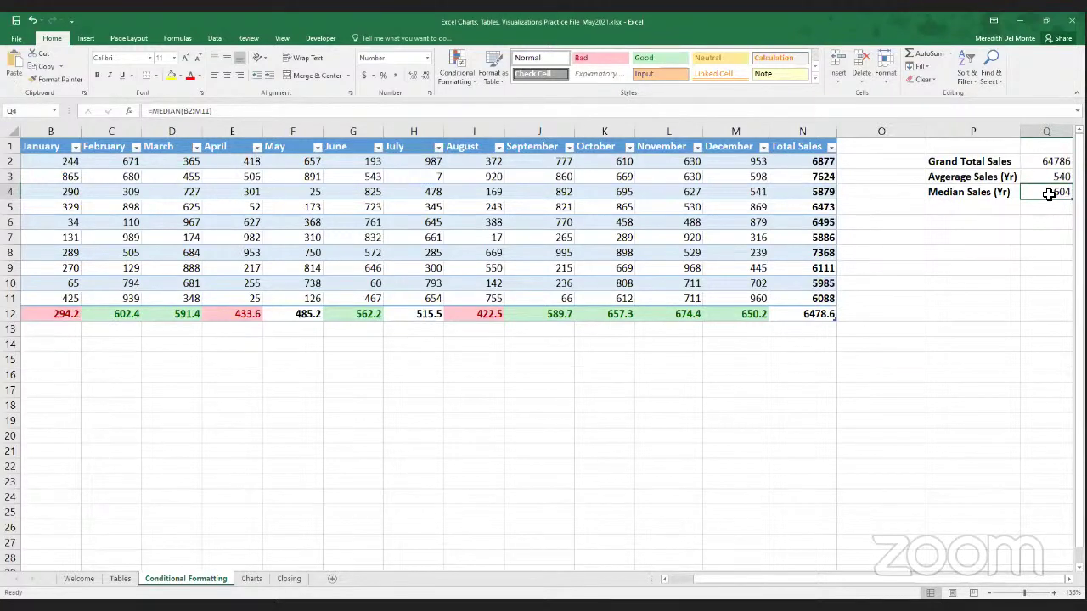
left_click(1044, 181)
left_click(1044, 195)
left_click(907, 249)
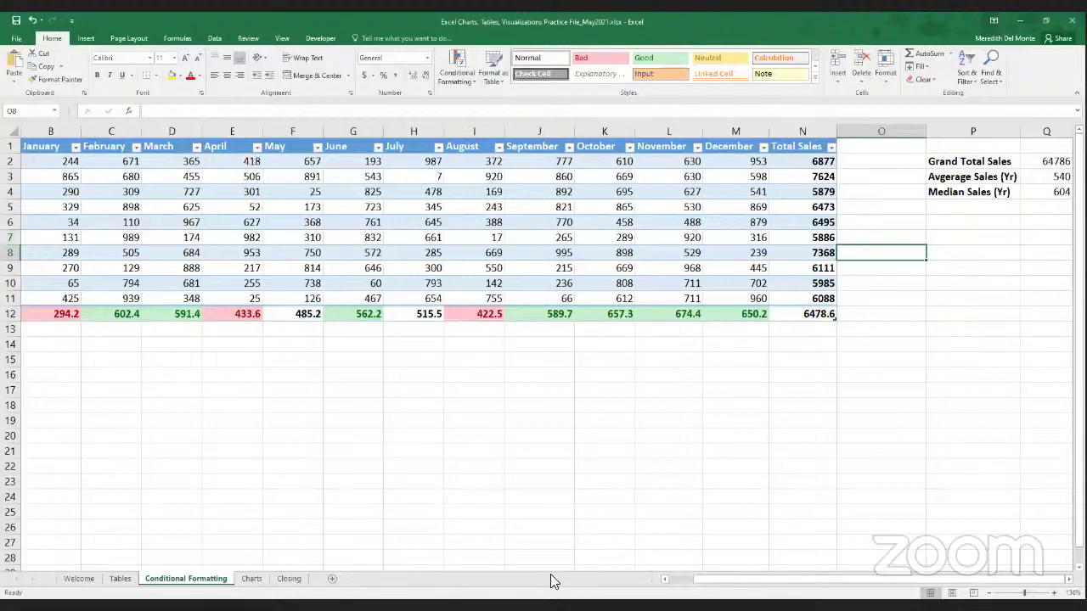
- Start a Top 10 Items rule for the Total Sales values N2:N11 and set its rank count to 5
left_click_drag(739, 581, 699, 581)
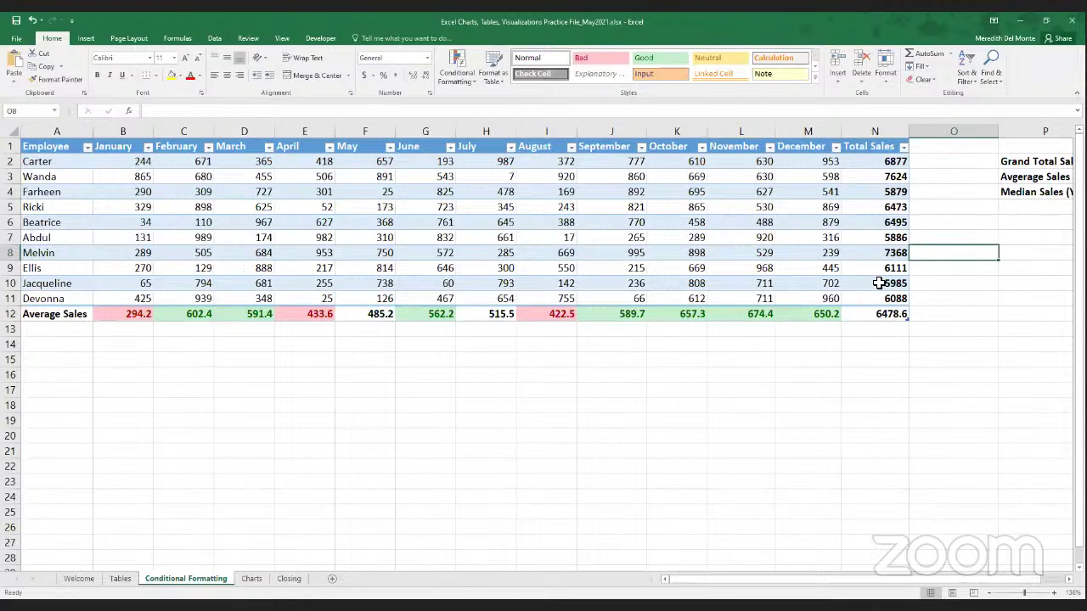
left_click_drag(878, 165, 881, 301)
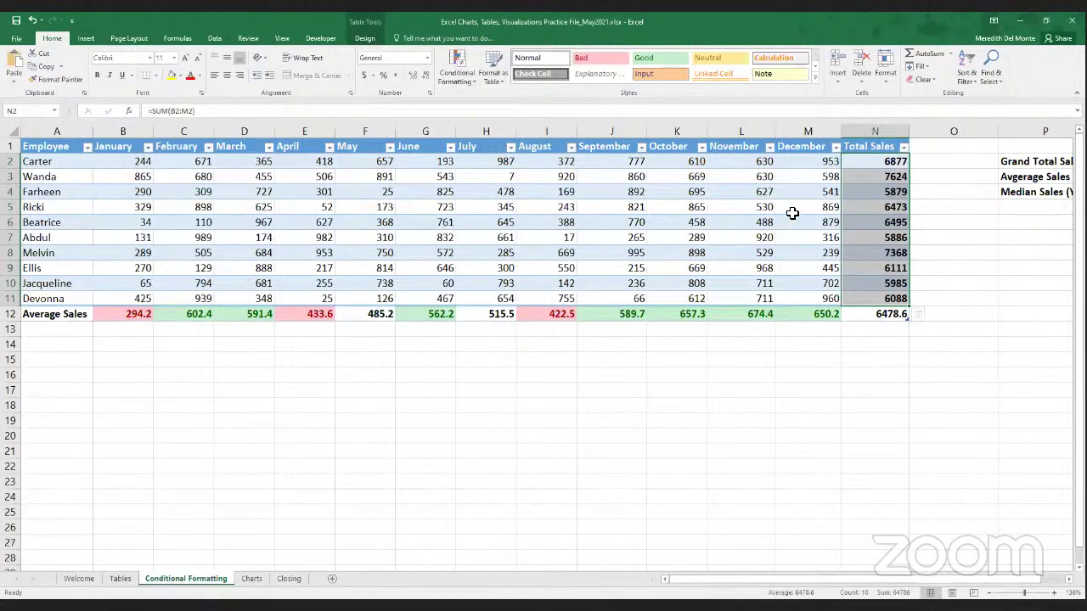
left_click(458, 84)
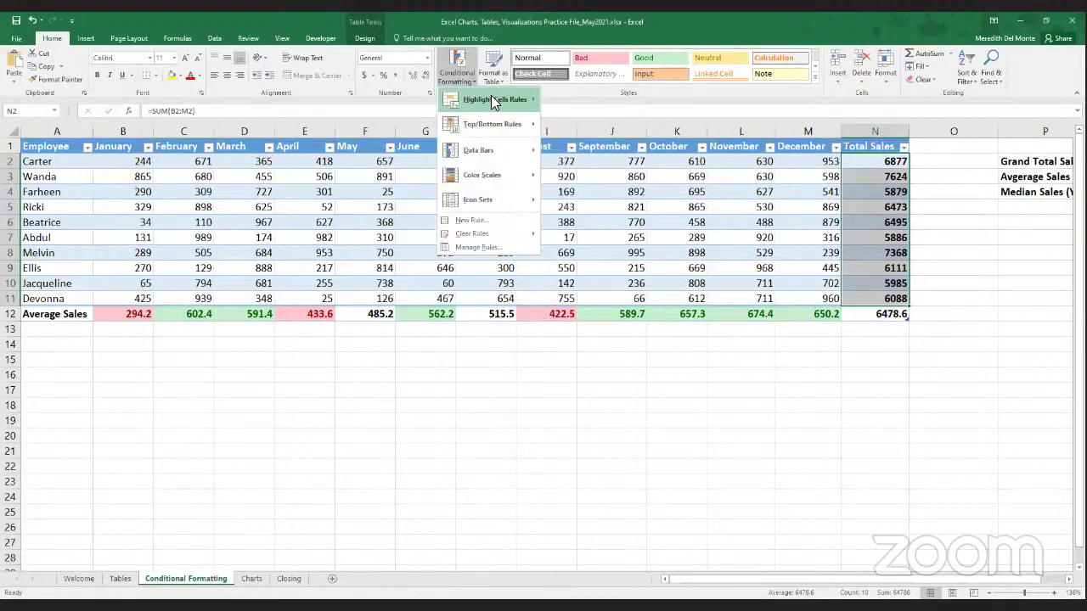
mouse_move(492, 100)
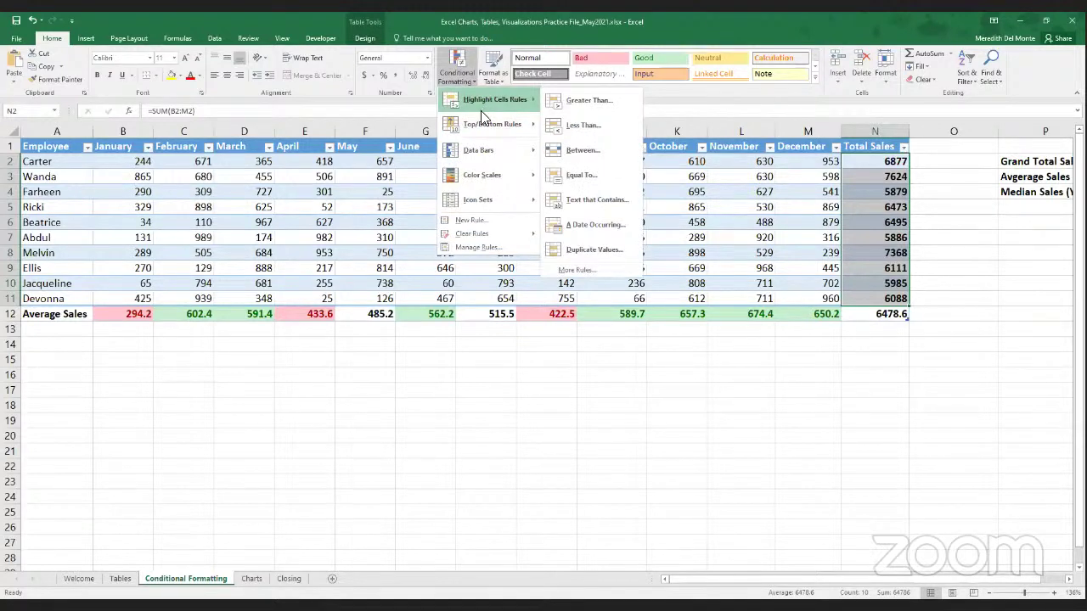
mouse_move(476, 129)
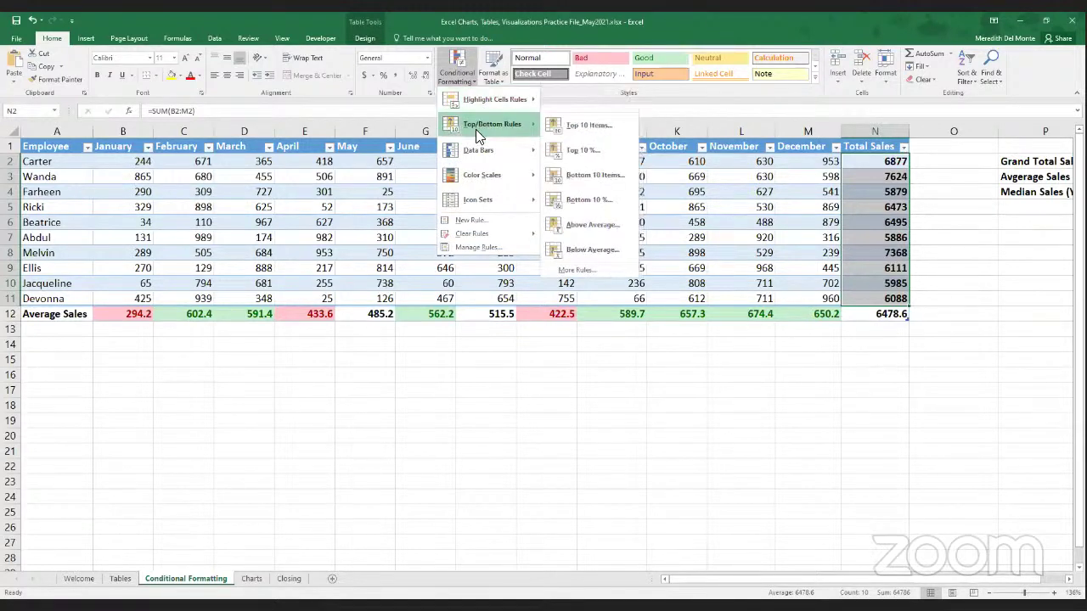
left_click(591, 127)
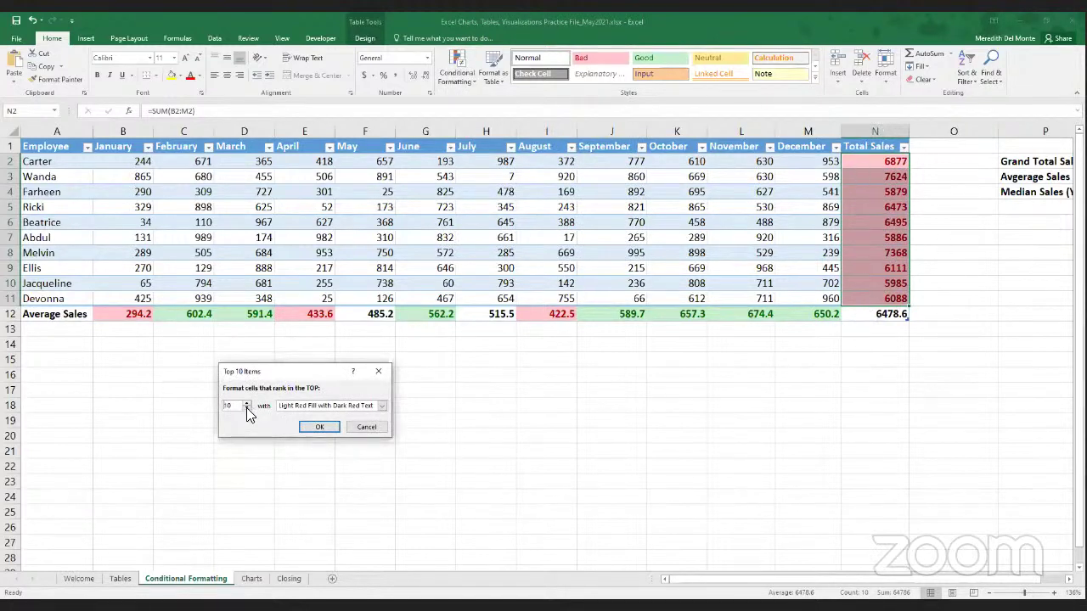
left_click_drag(235, 407, 221, 407)
type("5")
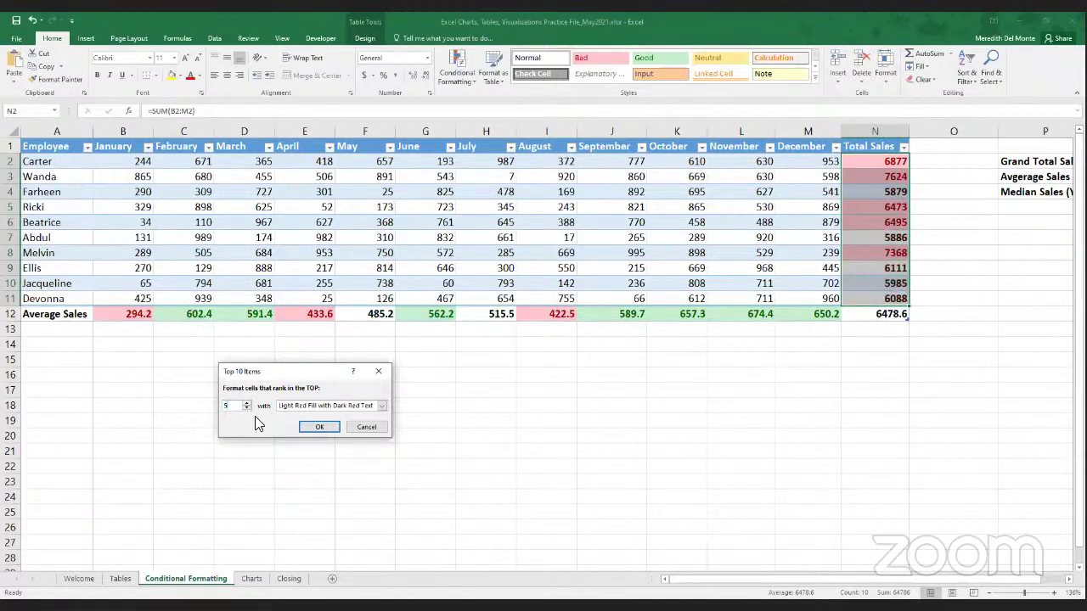
- Format the top-ranking Total Sales with Green Fill with Dark Green Text, and apply the rule
left_click(382, 406)
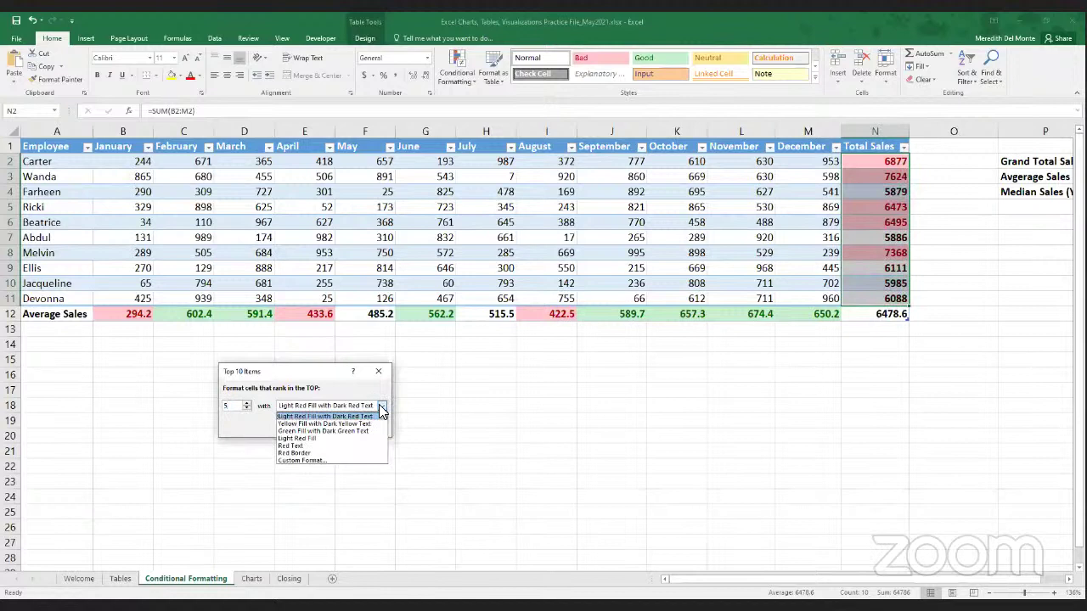
left_click(316, 432)
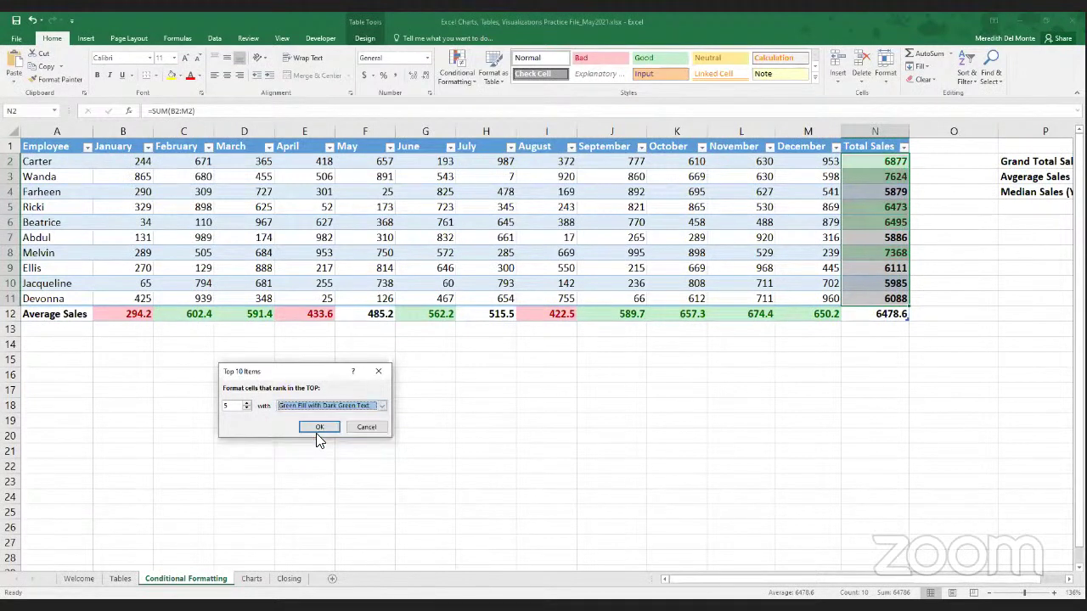
left_click(329, 406)
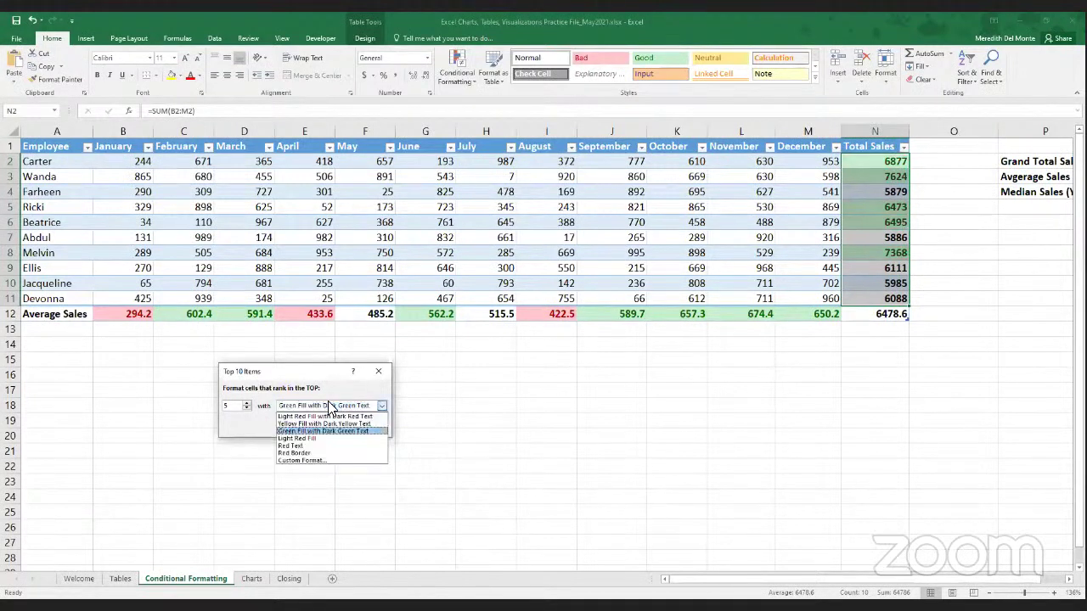
left_click(330, 406)
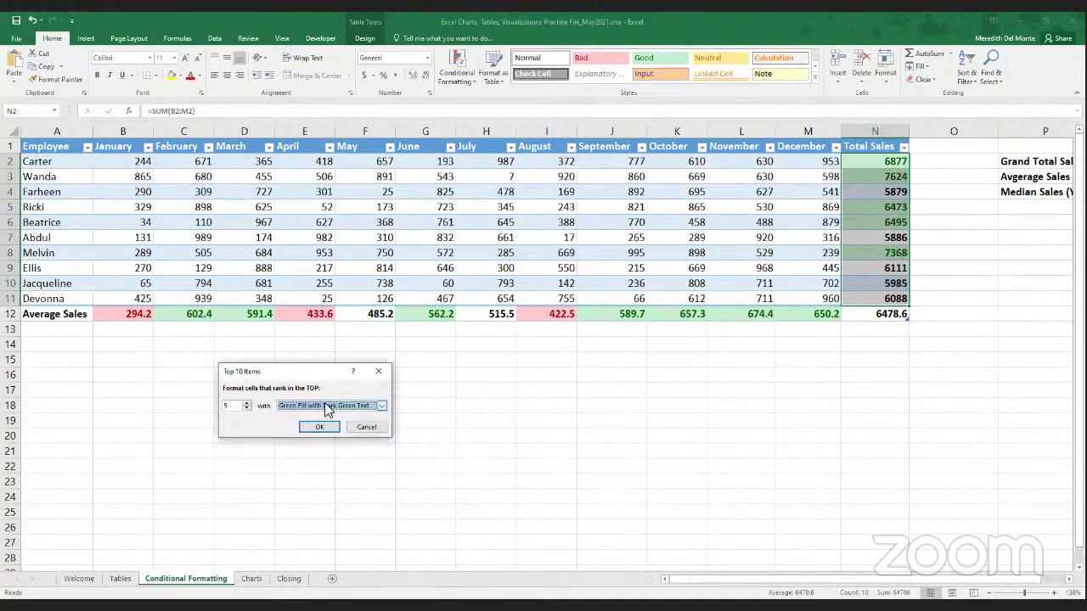
left_click(314, 428)
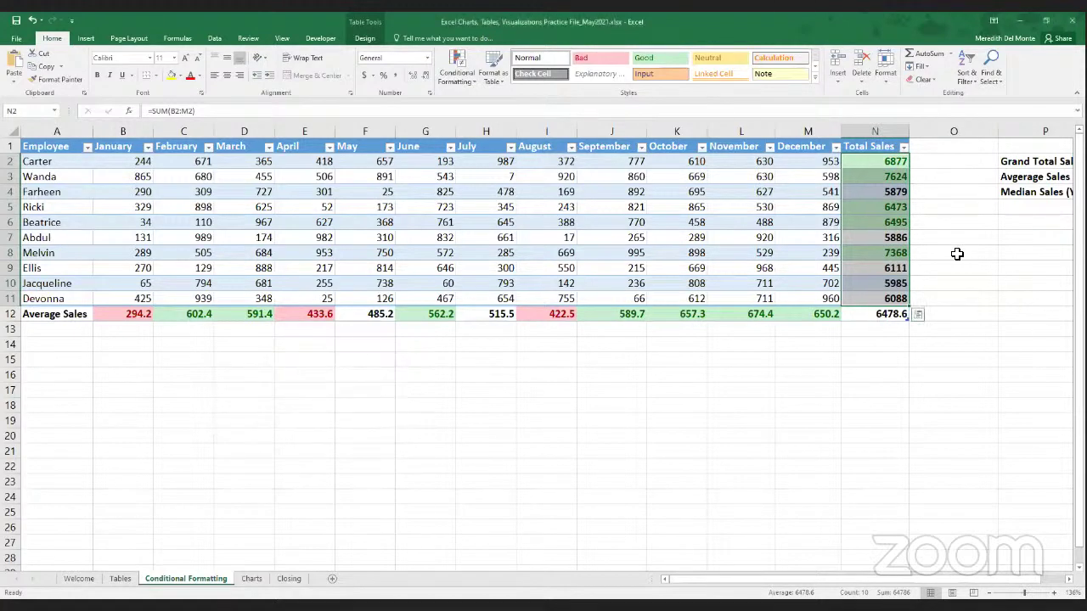
left_click(930, 181)
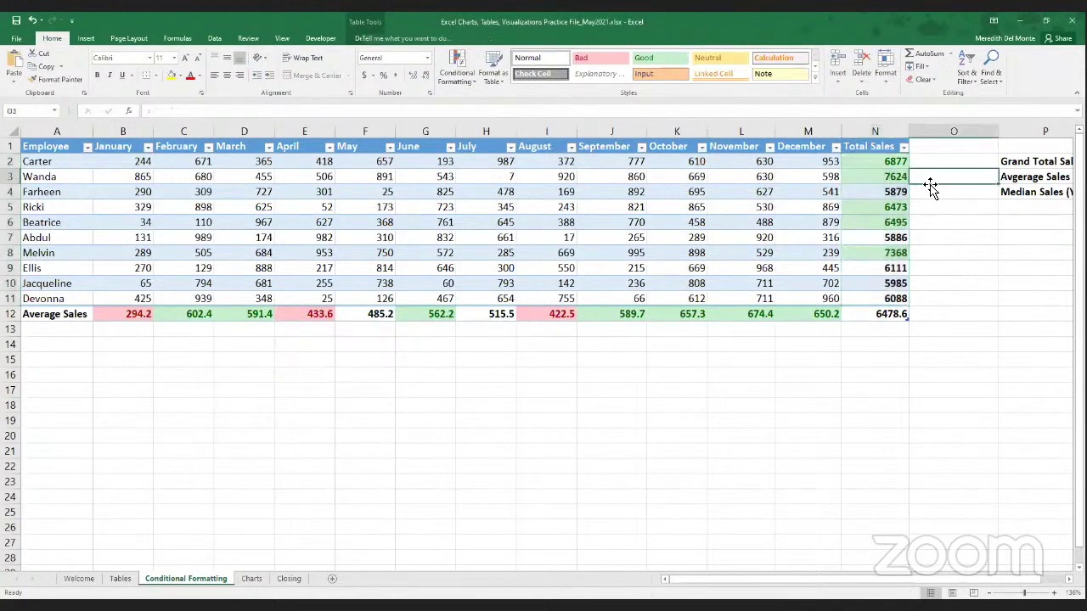
- Go through the highlighted Total Sales cells N2, N3, N5, N6 and N8 one by one
left_click(890, 164)
left_click(887, 177)
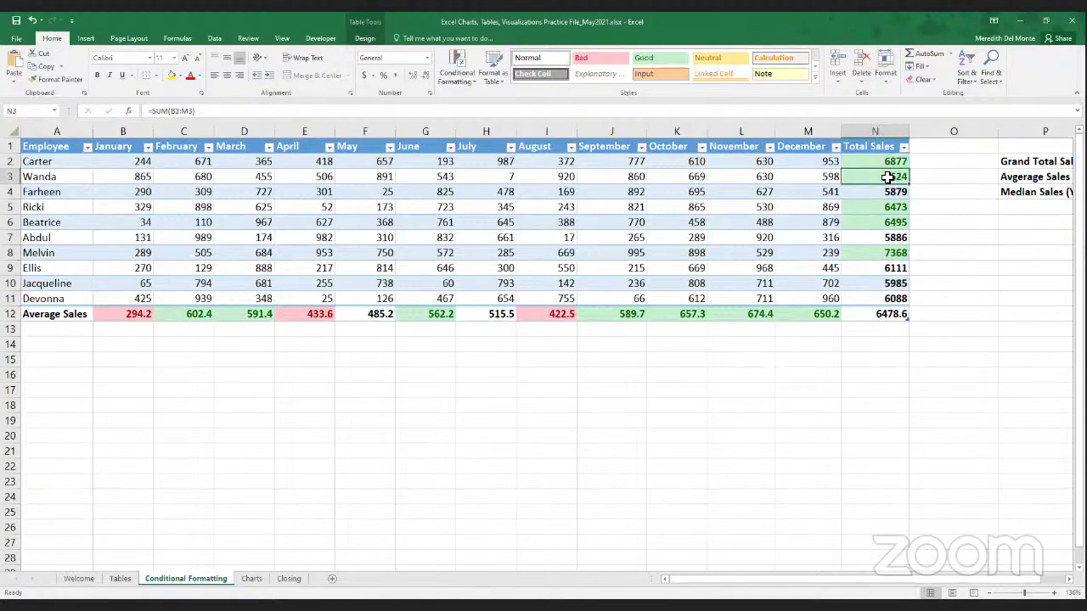
left_click(883, 208)
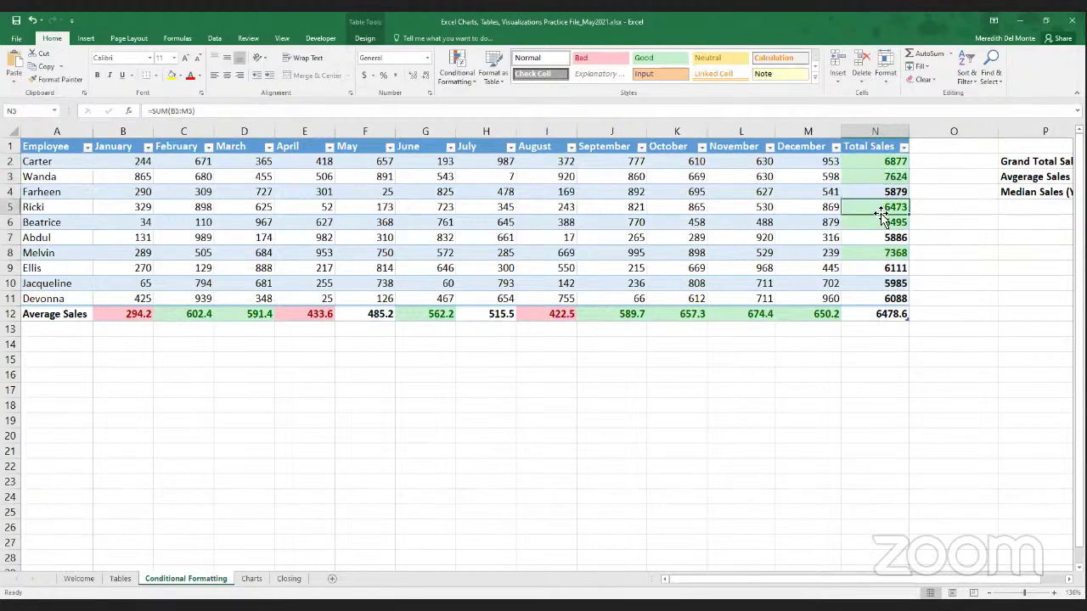
left_click(877, 222)
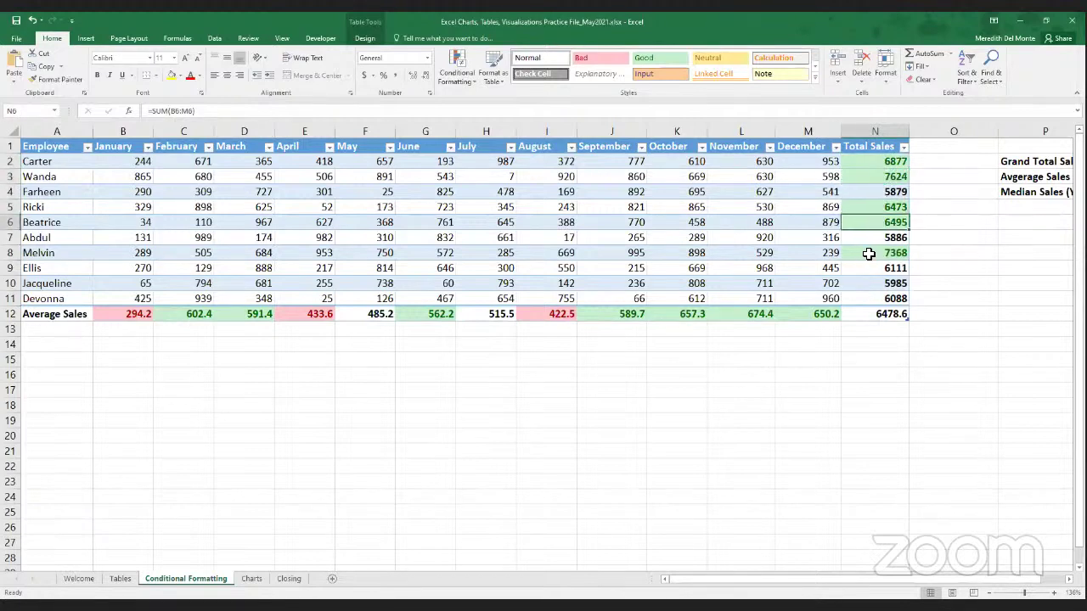
left_click(869, 253)
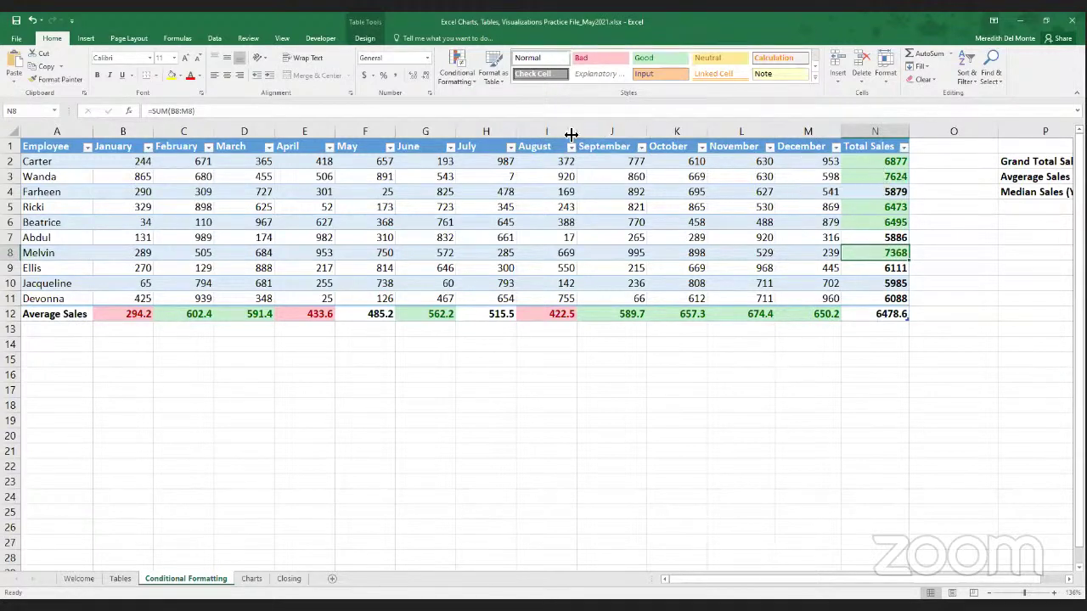
left_click(445, 76)
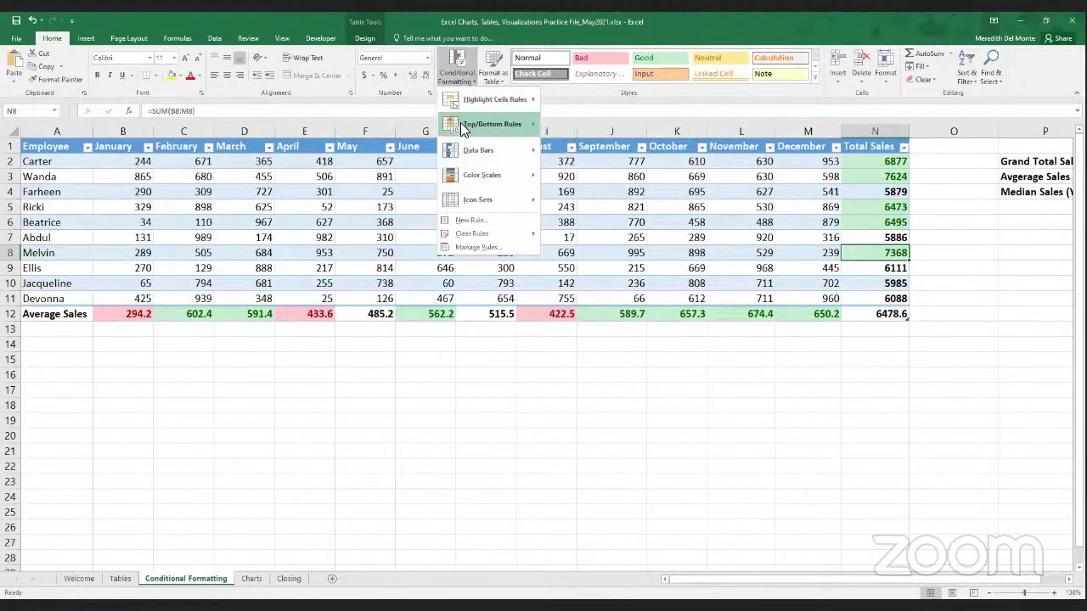
mouse_move(477, 126)
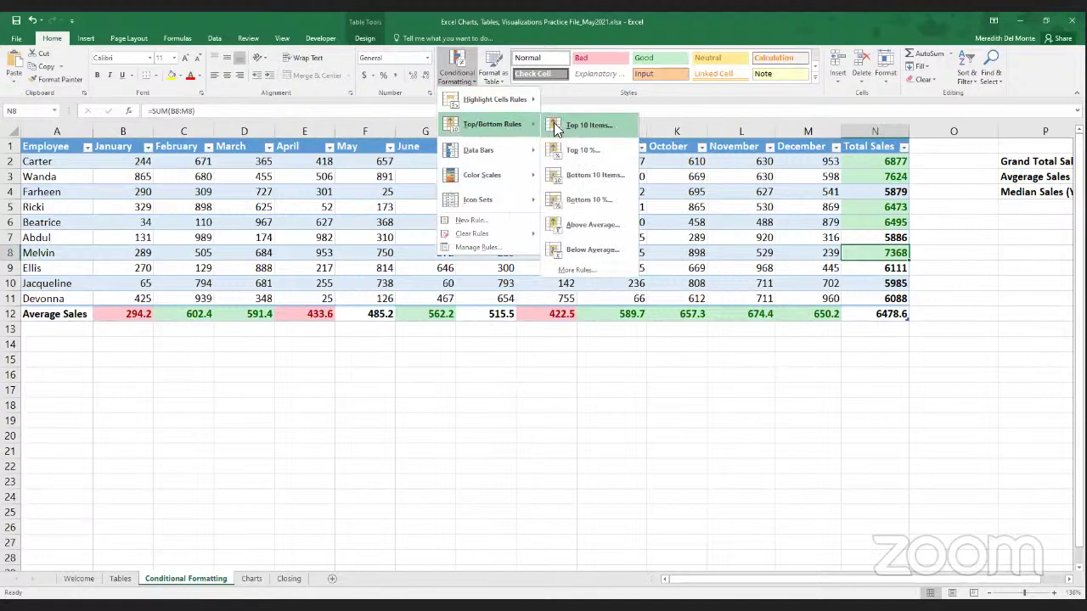
left_click(581, 170)
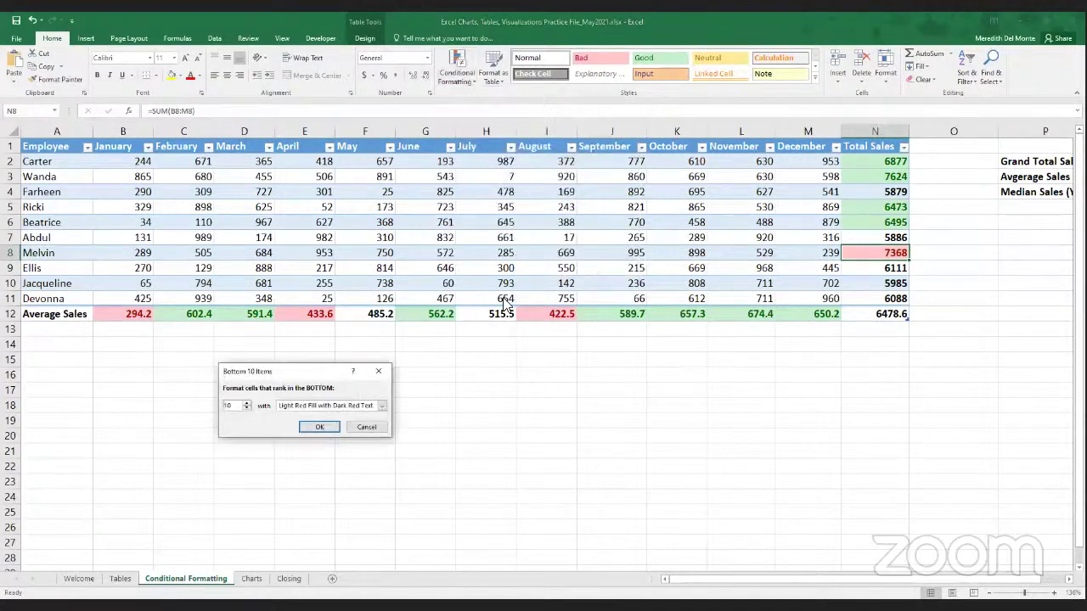
double_click(238, 406)
type("3")
left_click(314, 429)
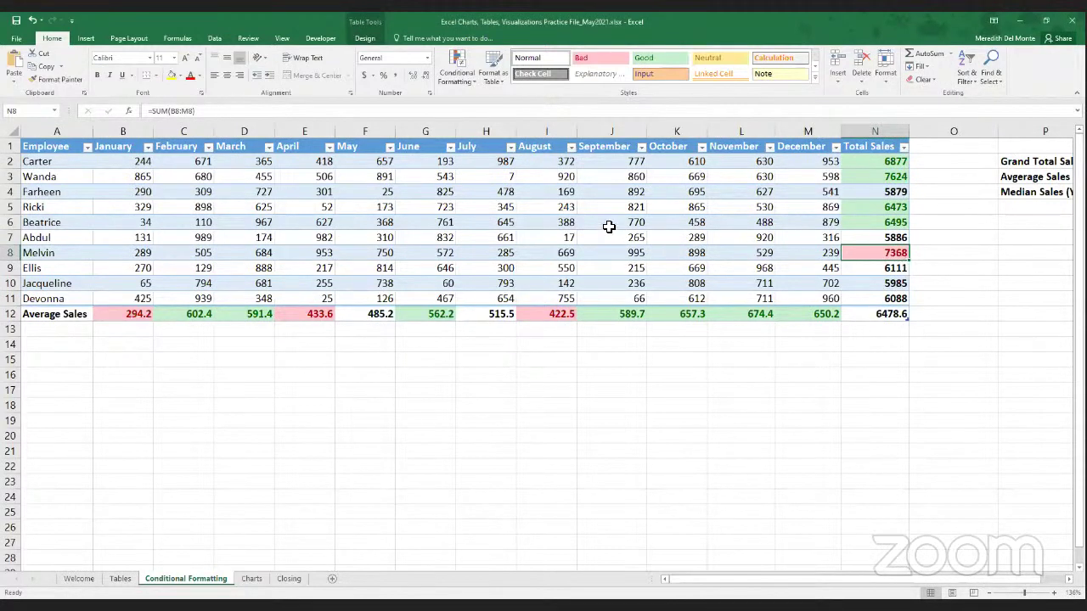
left_click_drag(865, 164, 877, 299)
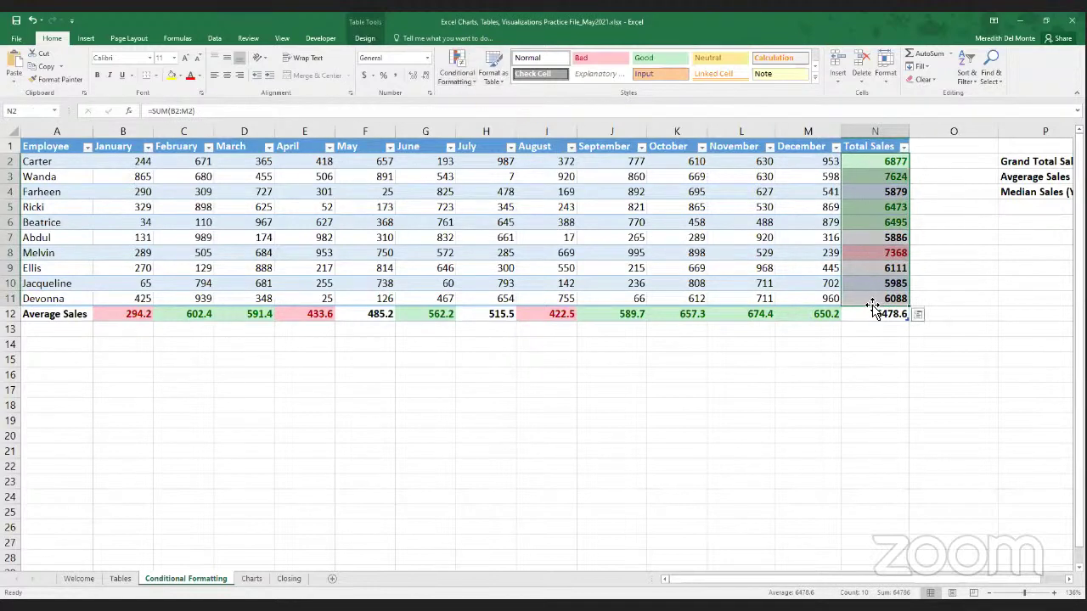
left_click(958, 238)
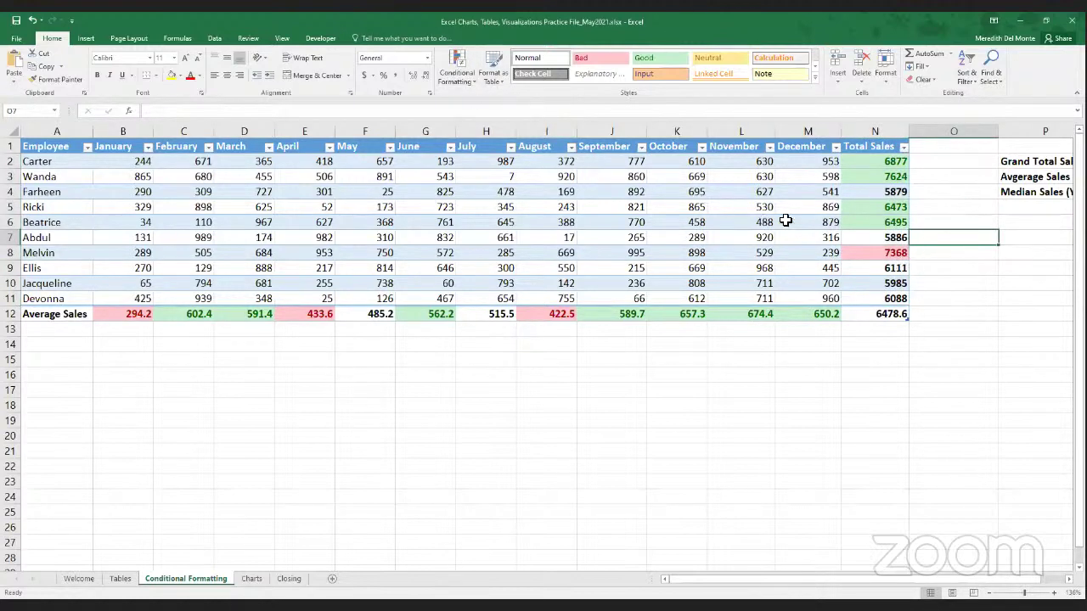
left_click(867, 259)
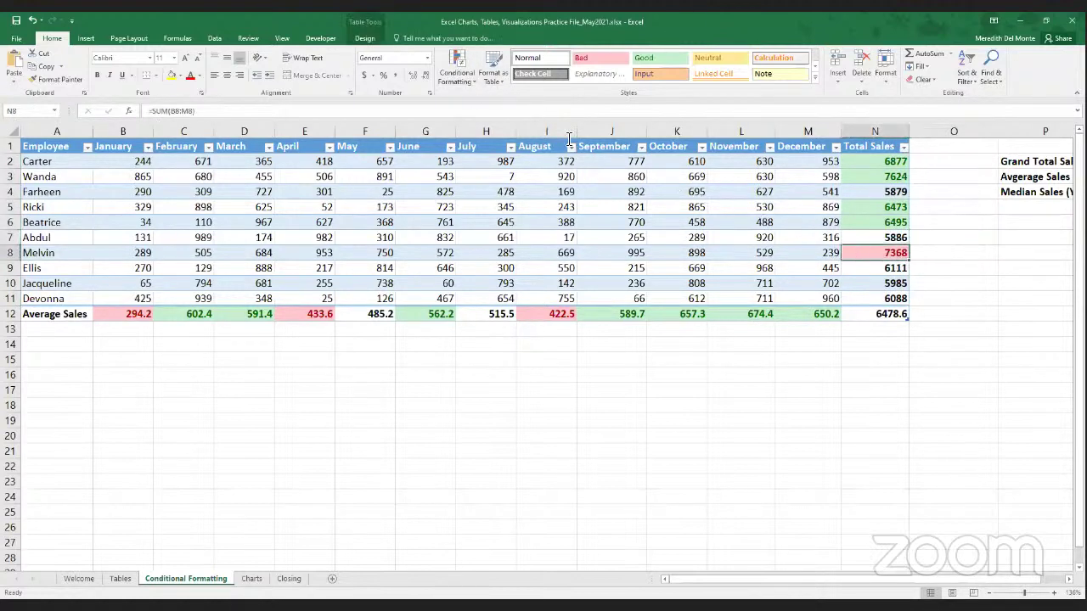
left_click(35, 27)
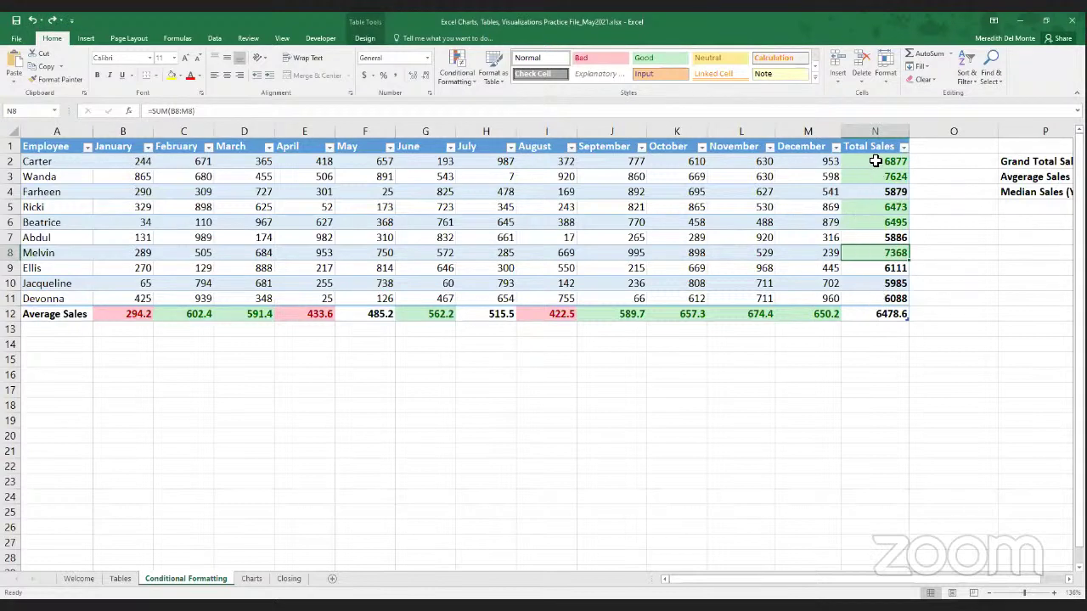
- Add a Bottom 10 Items rule to Total Sales N2:N11 with rank count 3 and Light Red Fill with Dark Red Text
left_click_drag(880, 161, 865, 289)
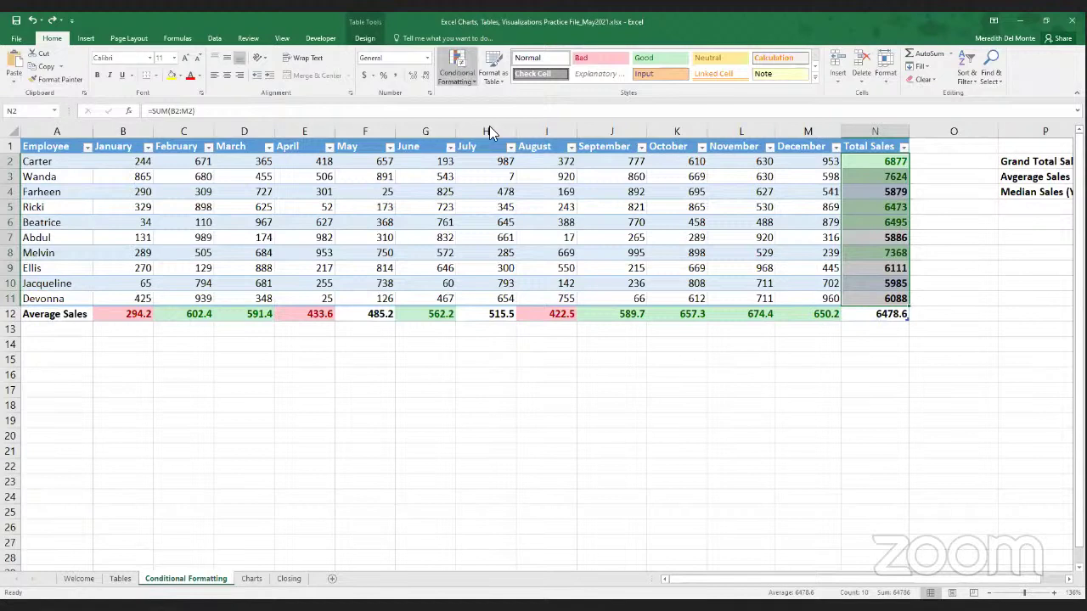
left_click(459, 68)
mouse_move(492, 124)
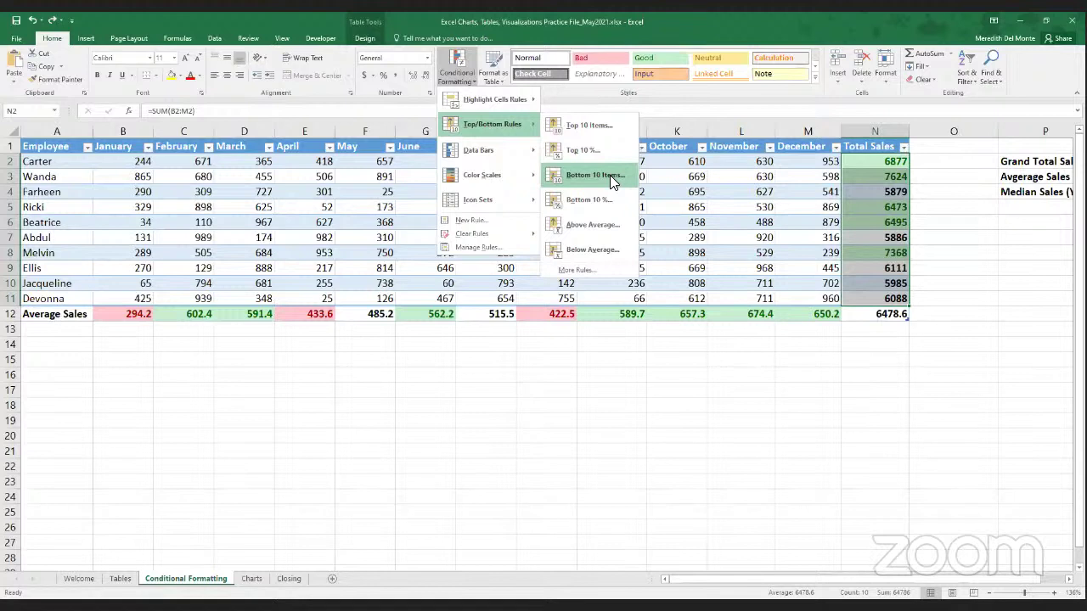
left_click(610, 175)
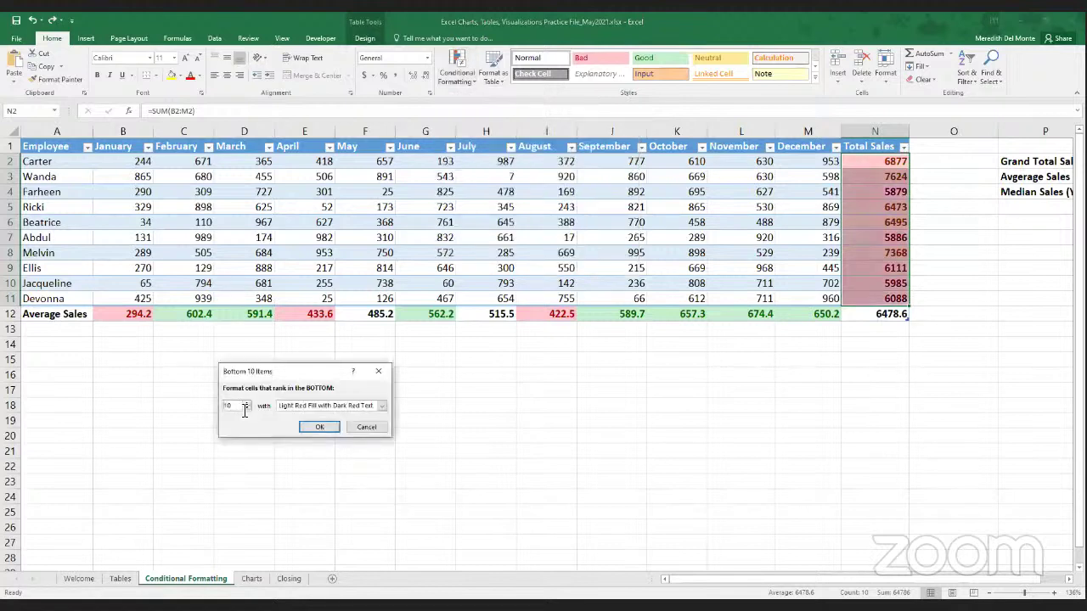
type("3")
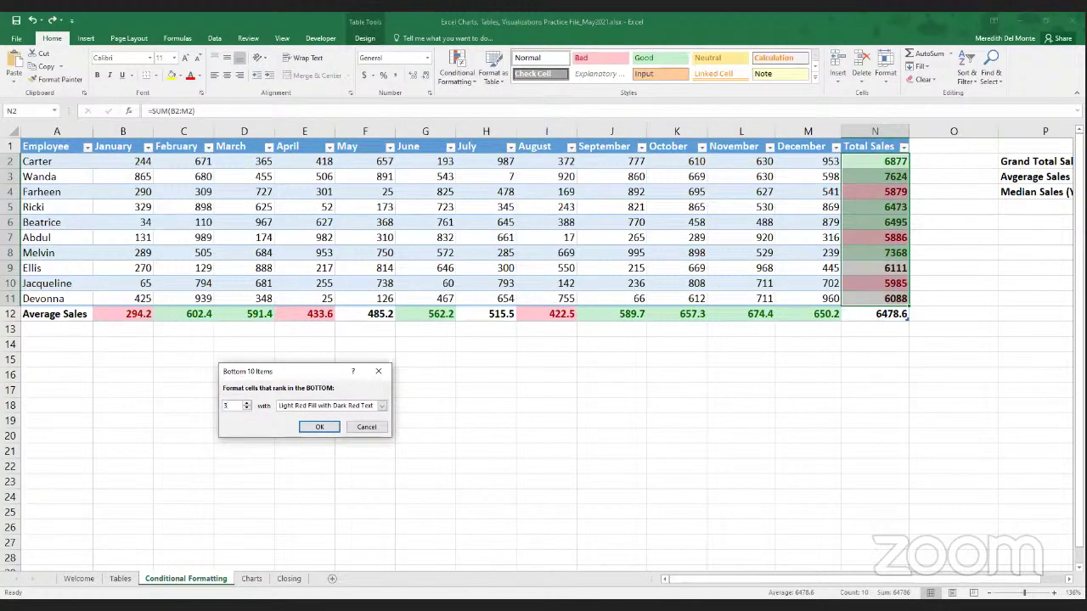
left_click(315, 428)
left_click(945, 284)
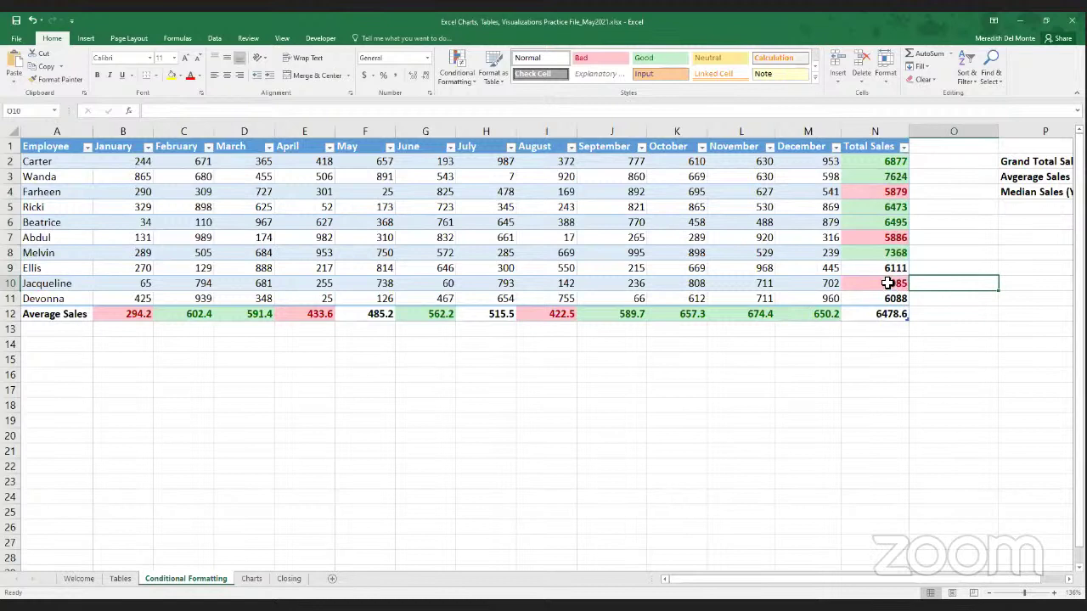
- Go through the red-highlighted Total Sales cells N4, N7 and N10 one by one
left_click(888, 192)
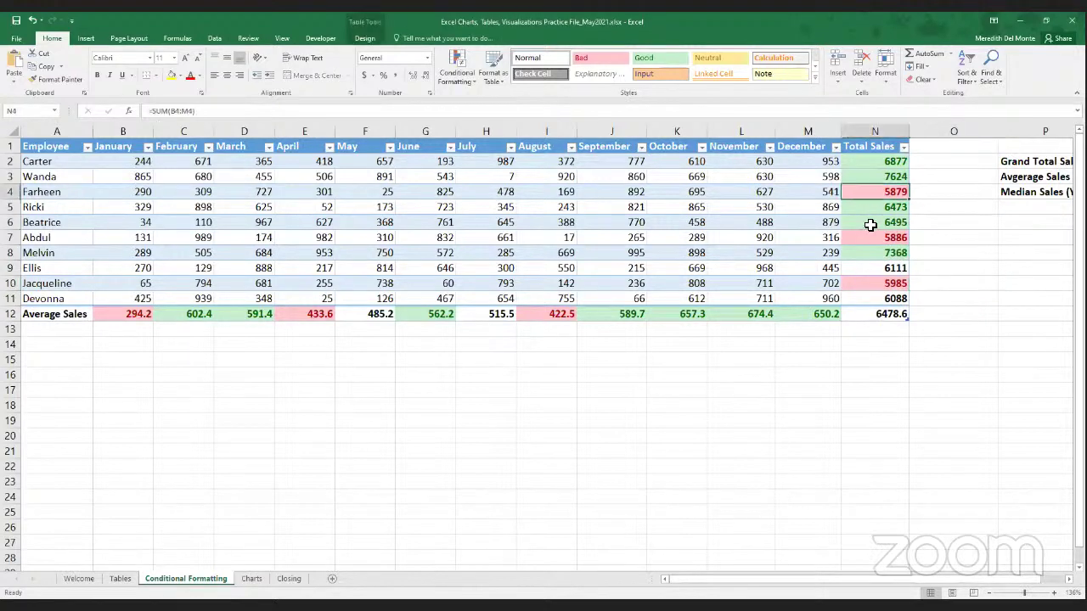
left_click(881, 239)
left_click(873, 284)
left_click(874, 241)
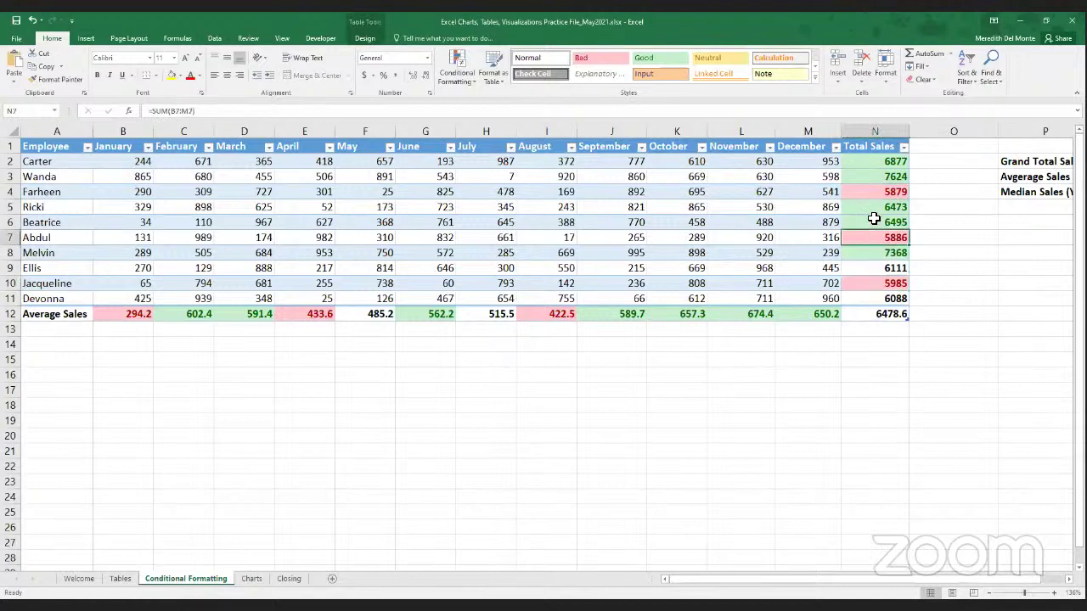
left_click(884, 195)
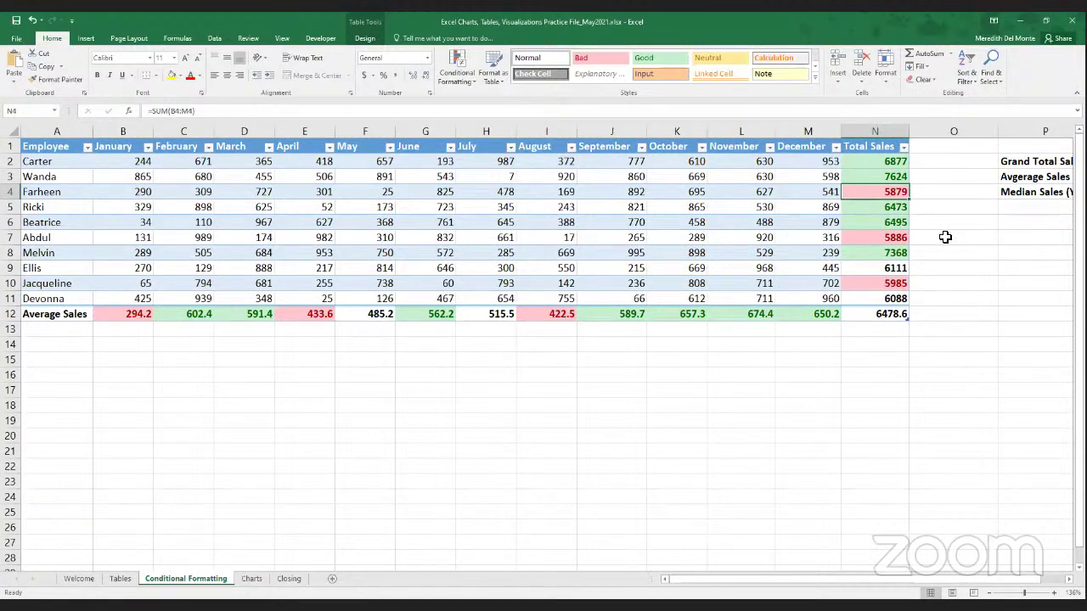
- Try sorting the table by Total Sales from largest to smallest and from smallest to largest, and undo both sorts
left_click(903, 148)
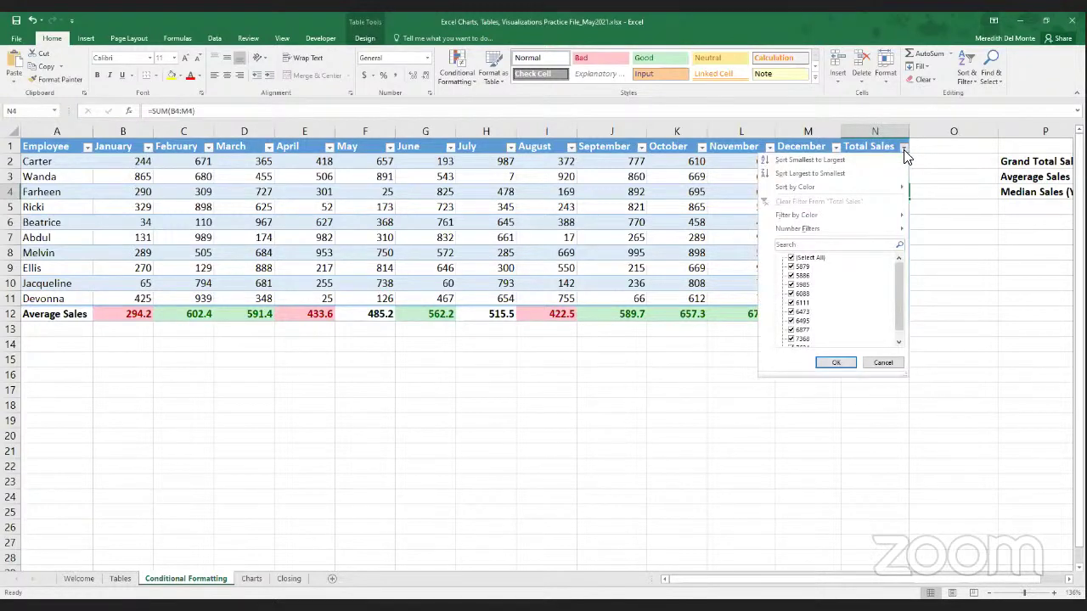
left_click(824, 173)
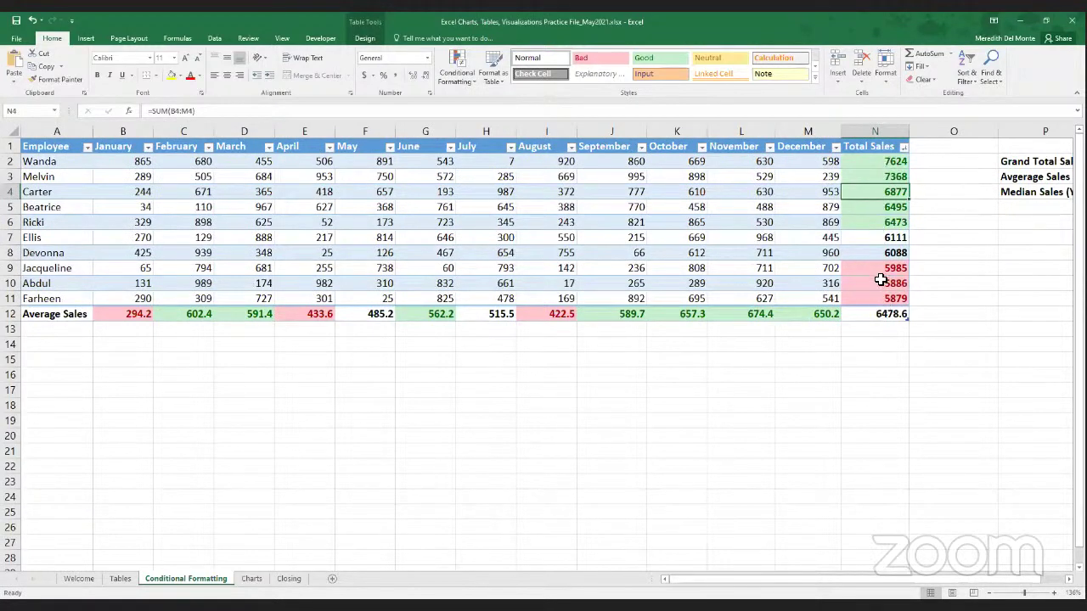
left_click(903, 147)
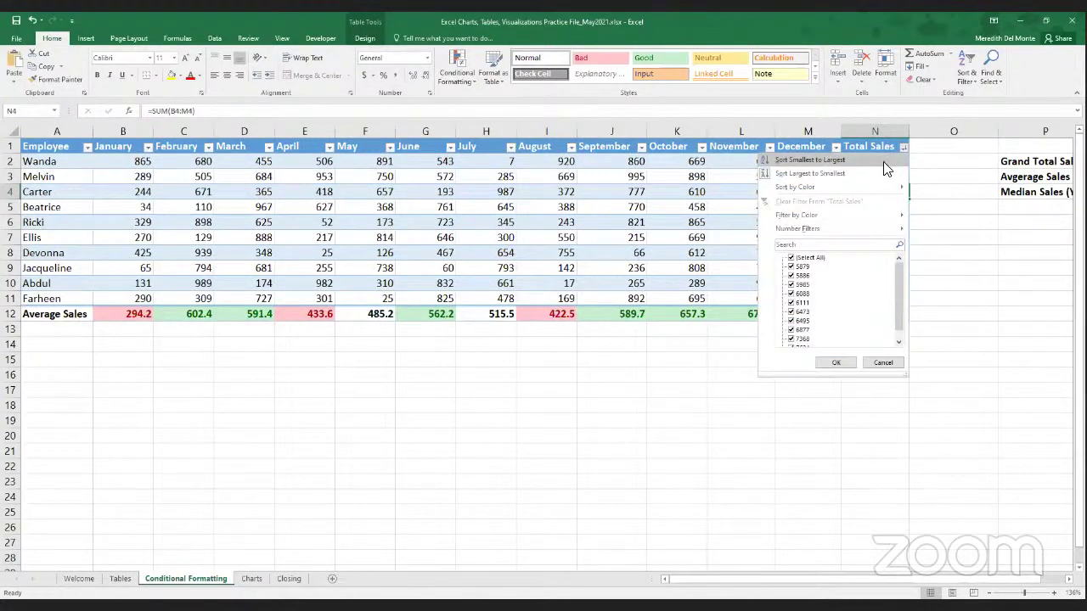
left_click(884, 161)
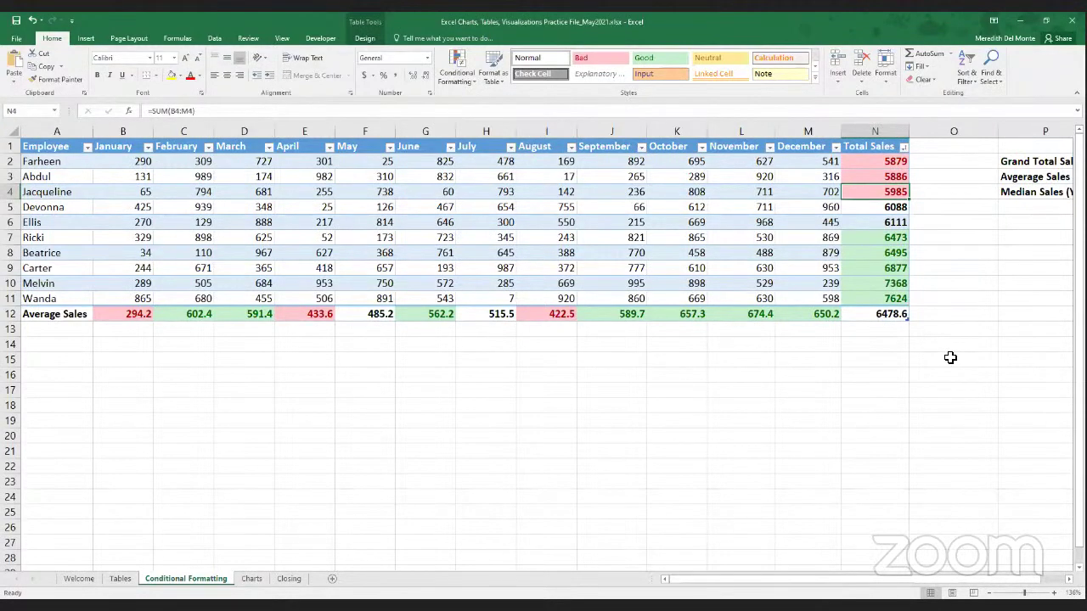
left_click(31, 22)
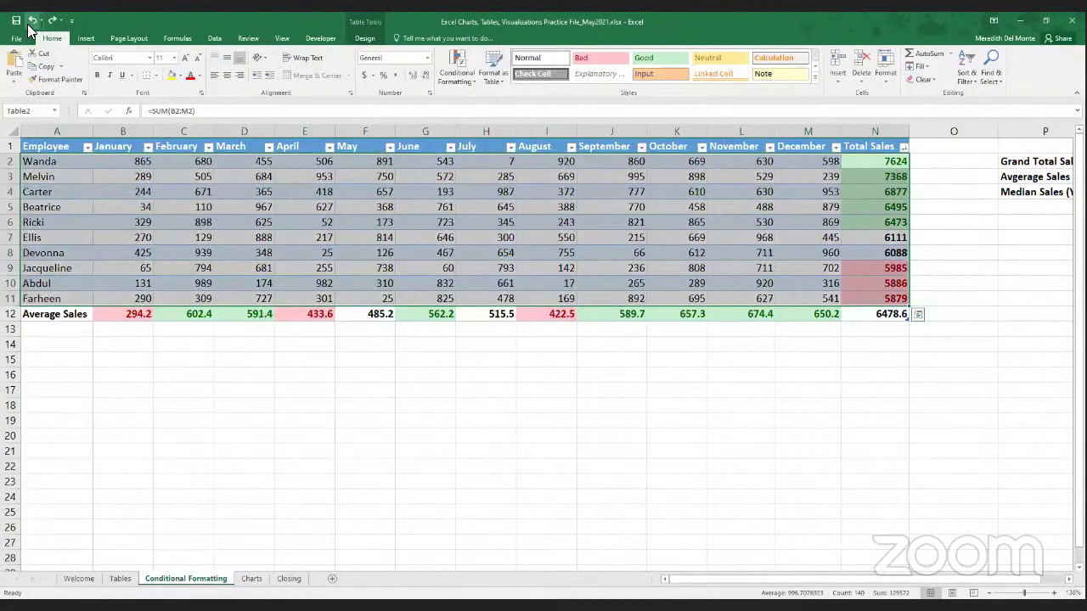
left_click(31, 21)
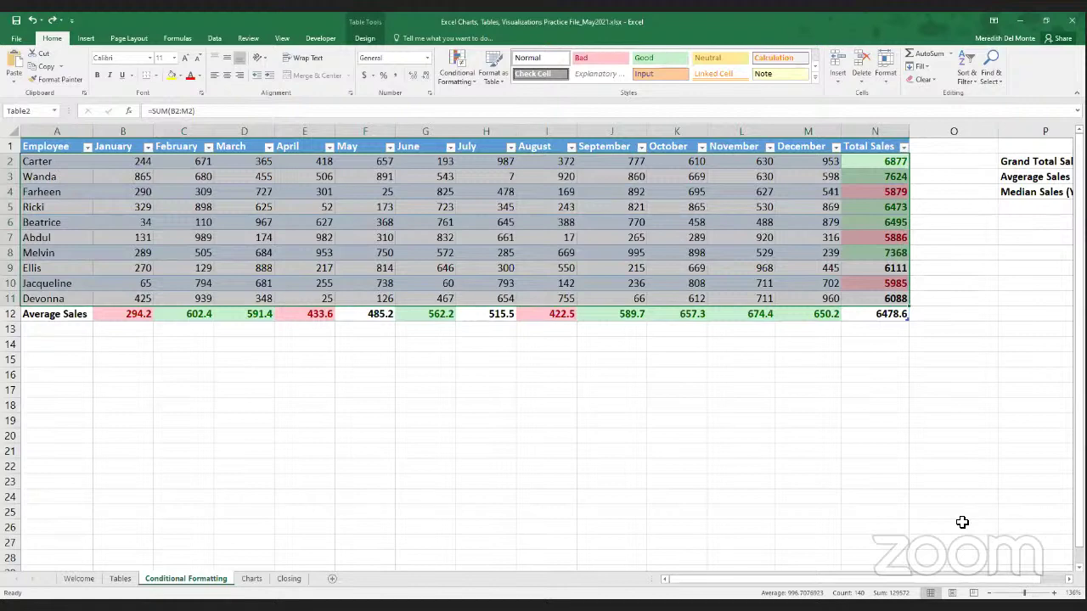
- Clear the conditional formatting rules from the Total Sales cells N2:N11 only
left_click(878, 162)
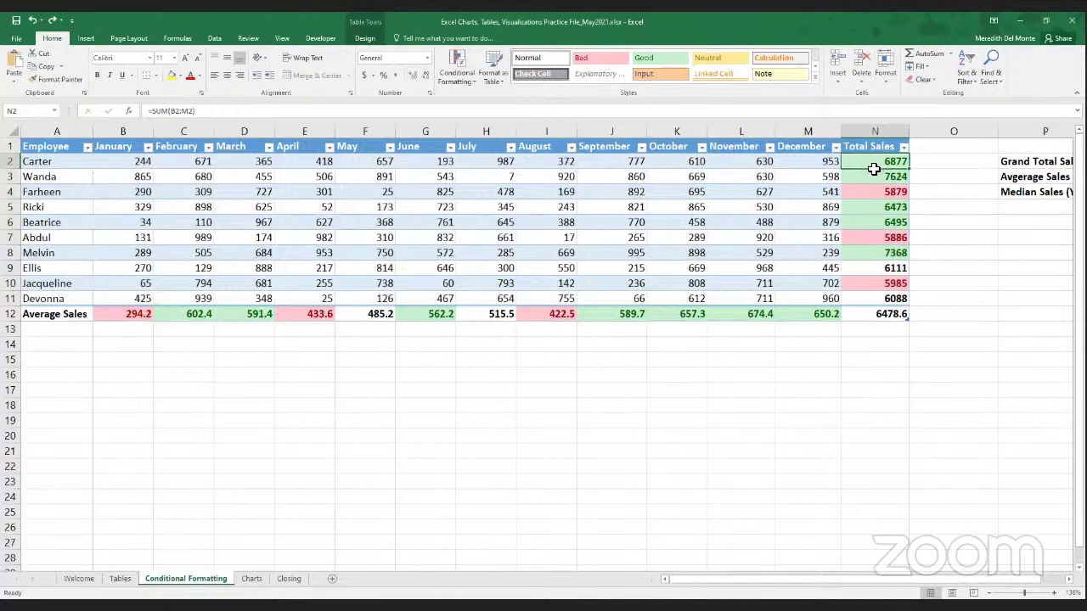
left_click_drag(876, 164, 873, 299)
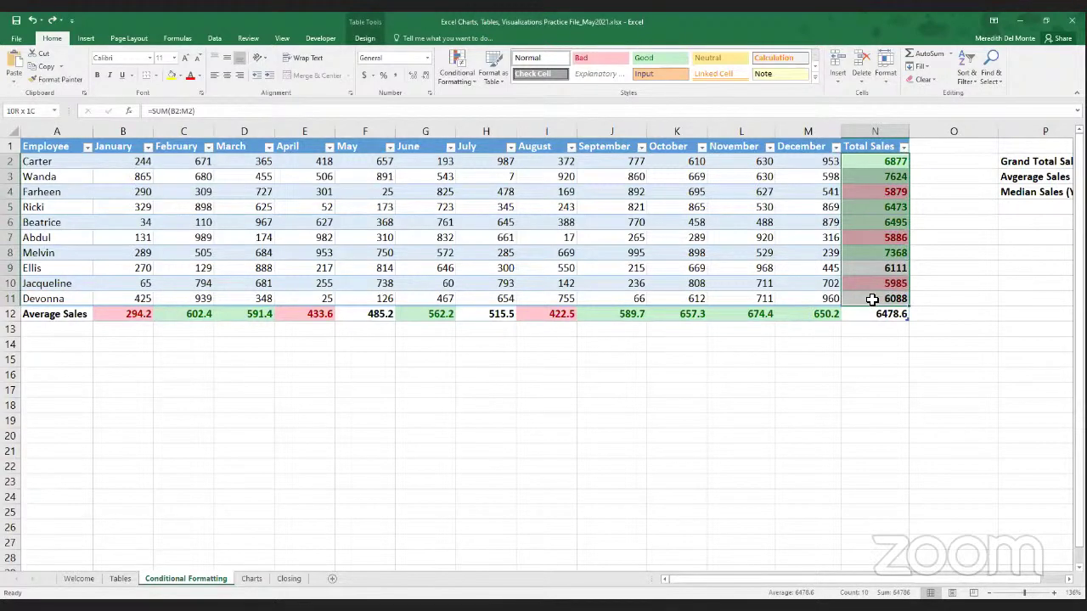
left_click(467, 80)
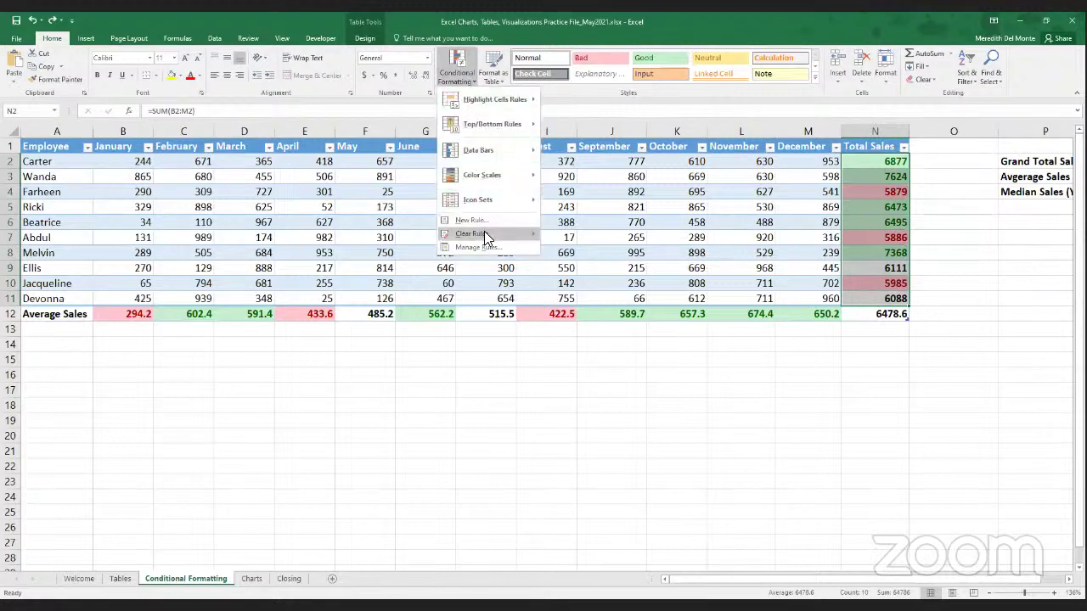
mouse_move(486, 235)
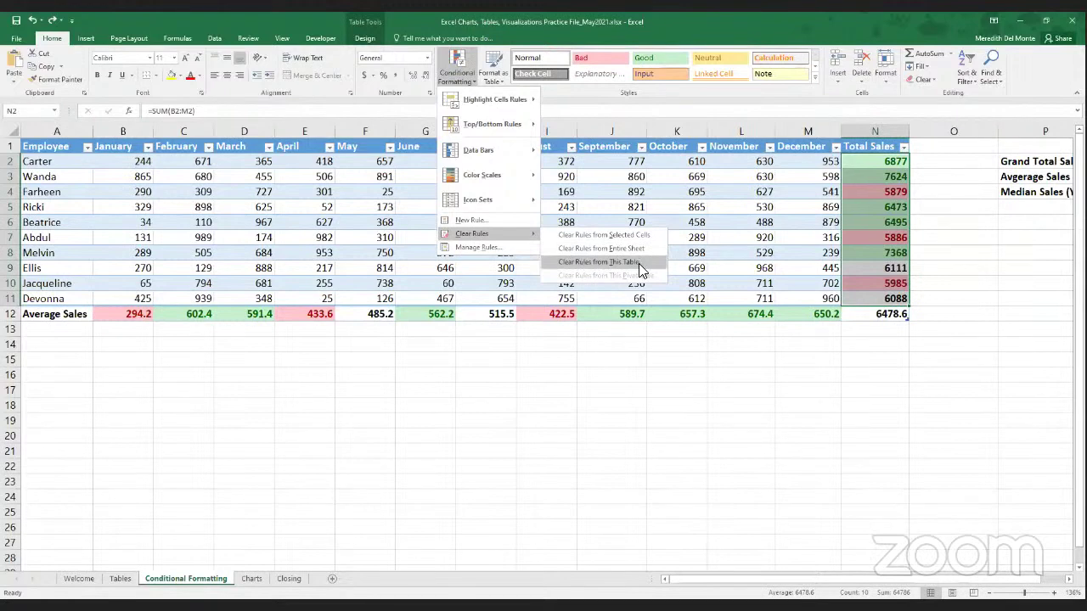
left_click(605, 235)
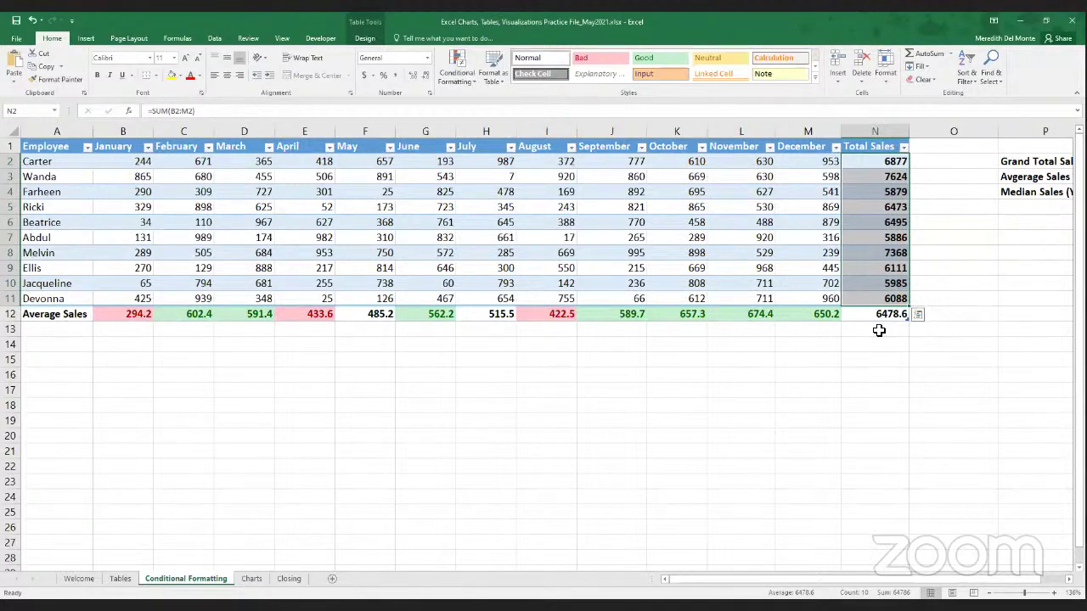
- Apply light blue solid-fill data bars to the Total Sales cells N2:N11
left_click(456, 75)
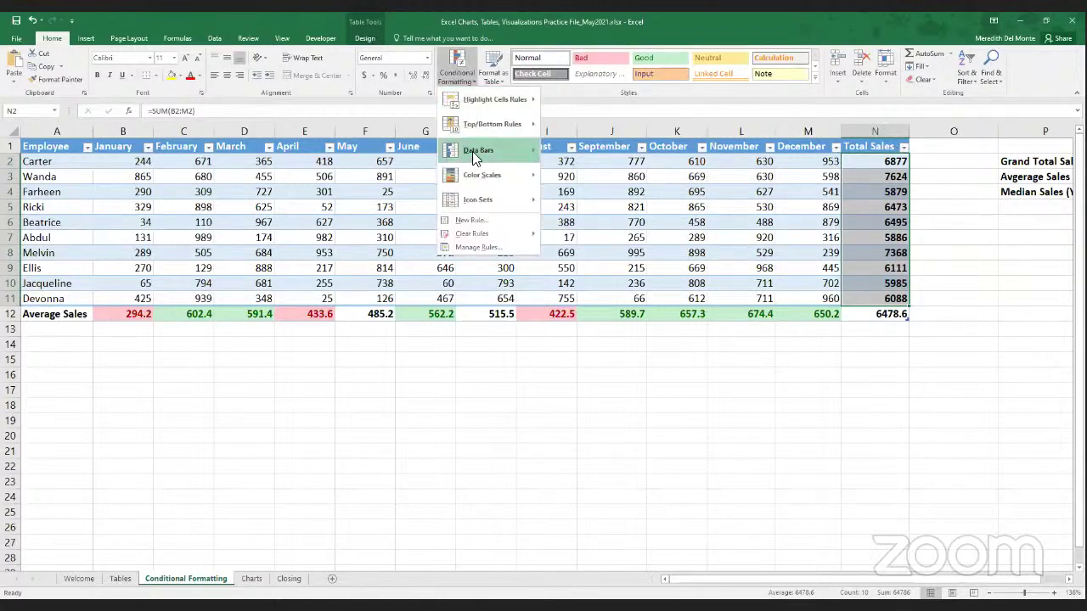
mouse_move(473, 153)
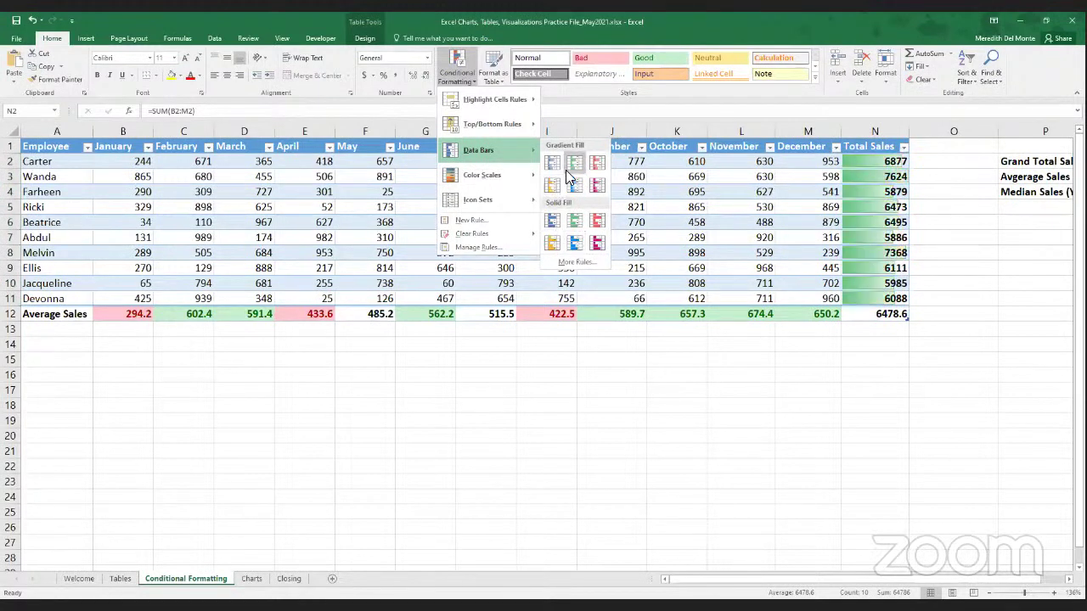
left_click(578, 244)
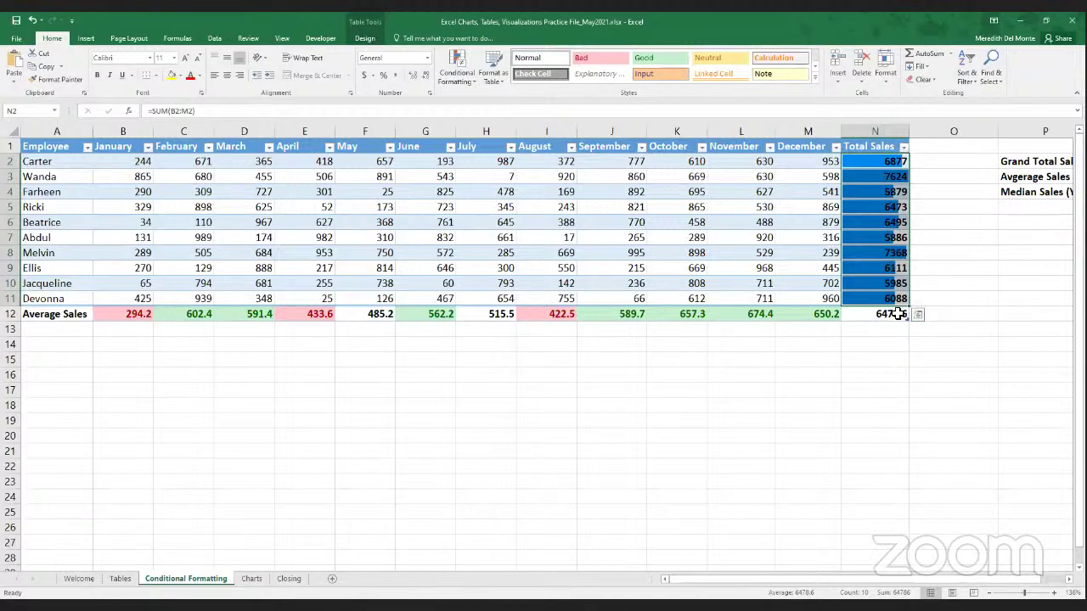
- Try sorting the data-barred Total Sales column from largest to smallest, undo the sort and deselect the cells
left_click(904, 148)
left_click(849, 174)
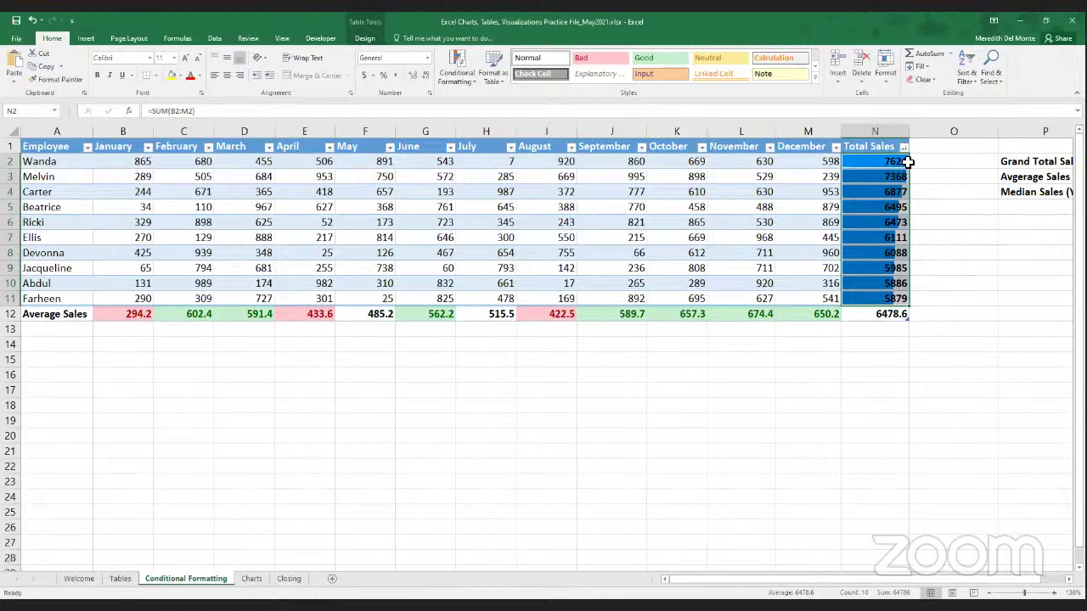
key("ctrl+z")
left_click(953, 195)
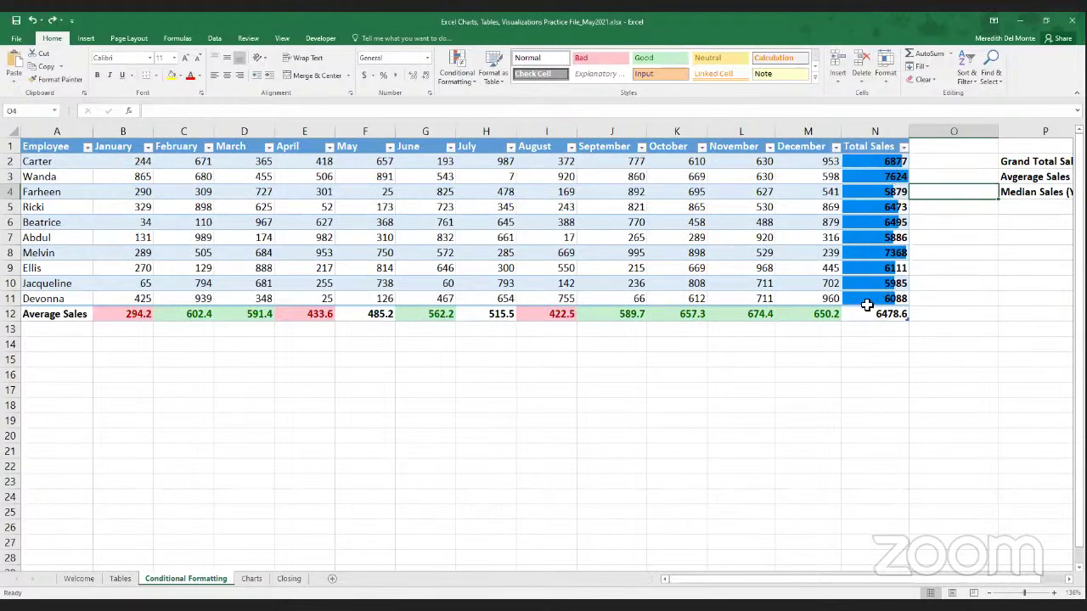
- Edit the data bar rule on Total Sales cells N2:N11, setting both its minimum and maximum types to Number
left_click_drag(870, 164, 877, 298)
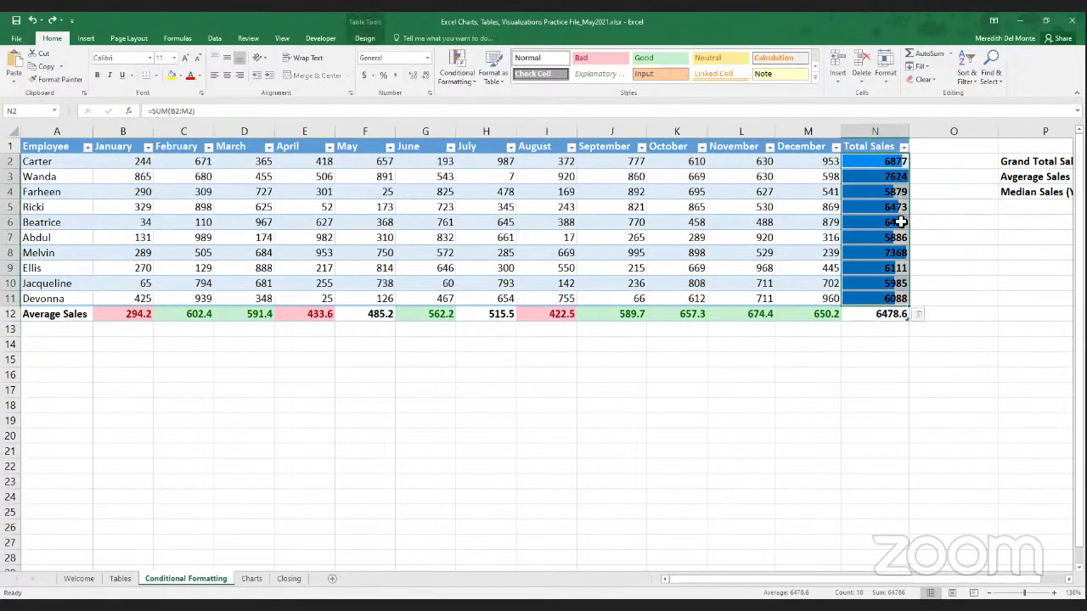
left_click(464, 81)
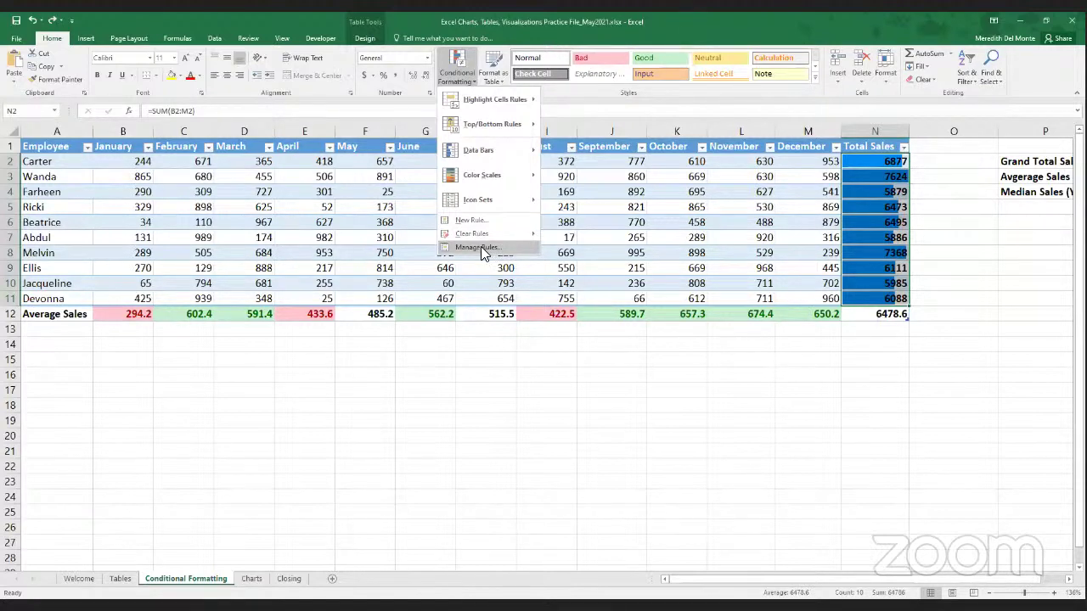
left_click(479, 248)
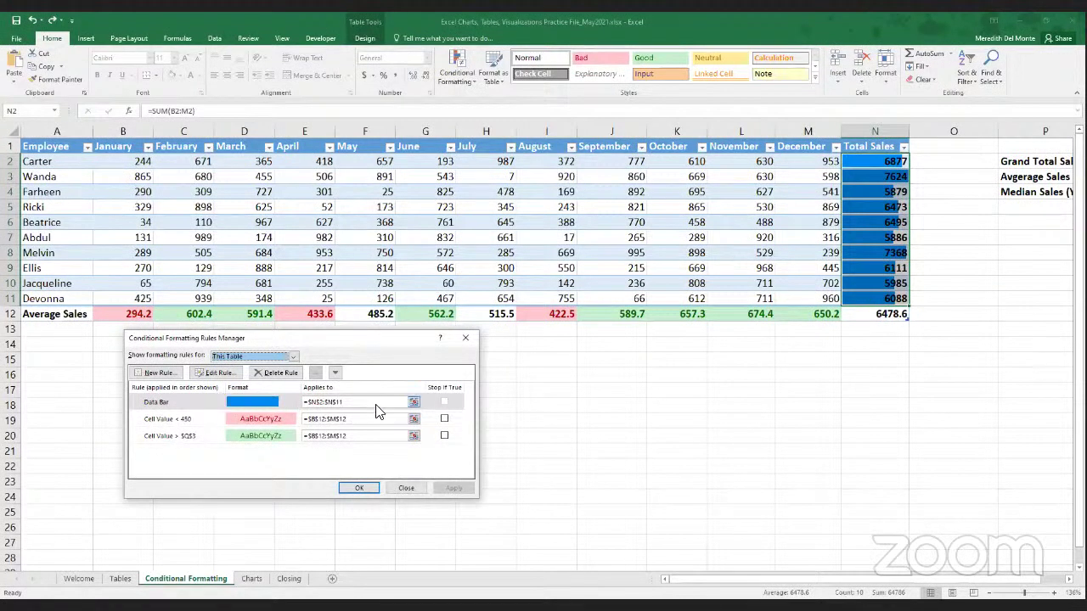
left_click(219, 373)
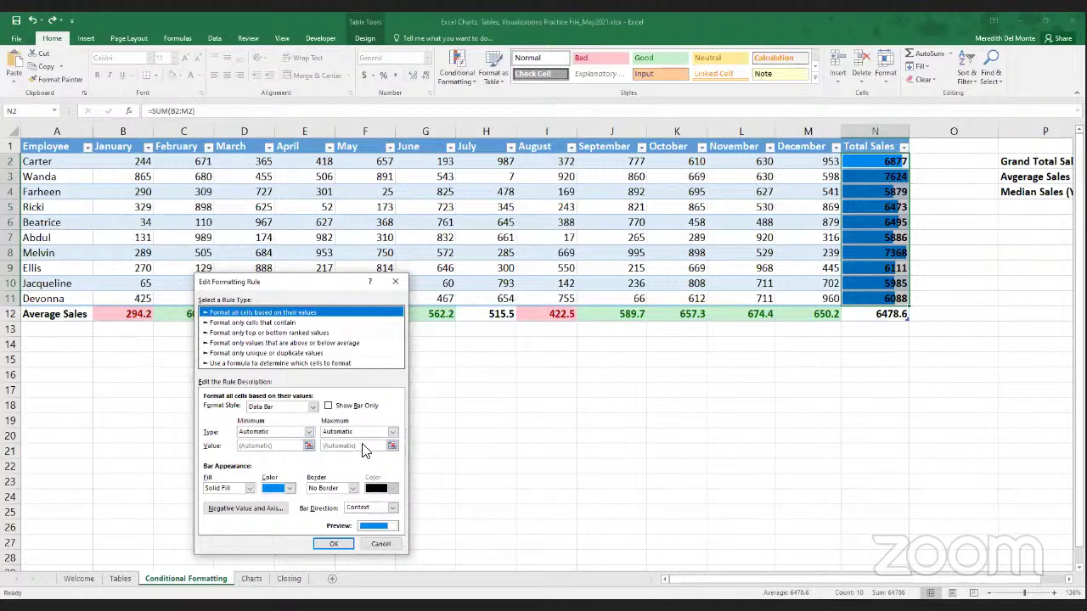
left_click(293, 434)
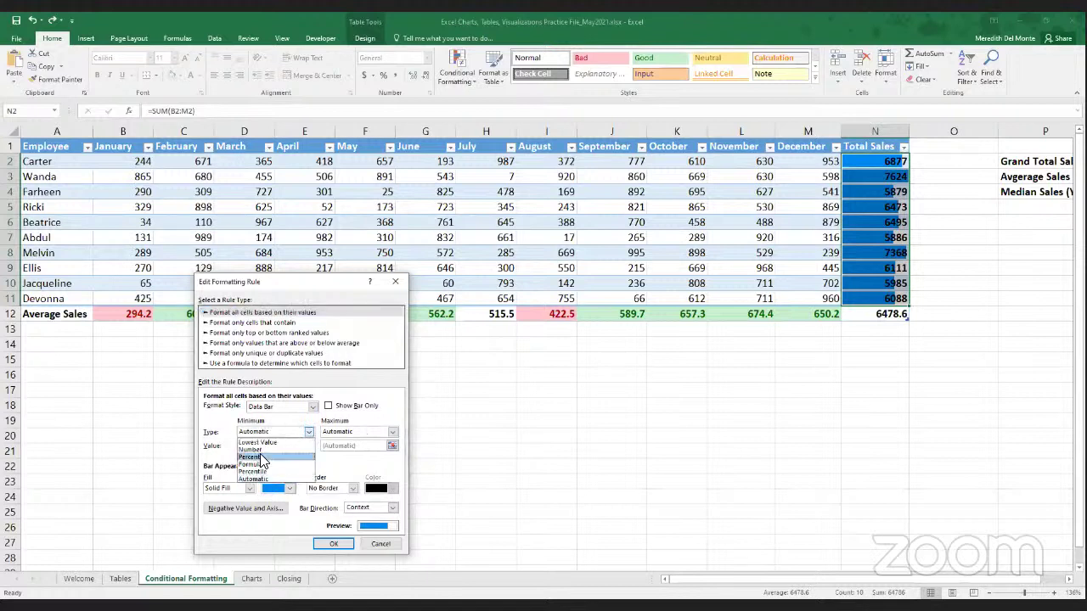
left_click(266, 449)
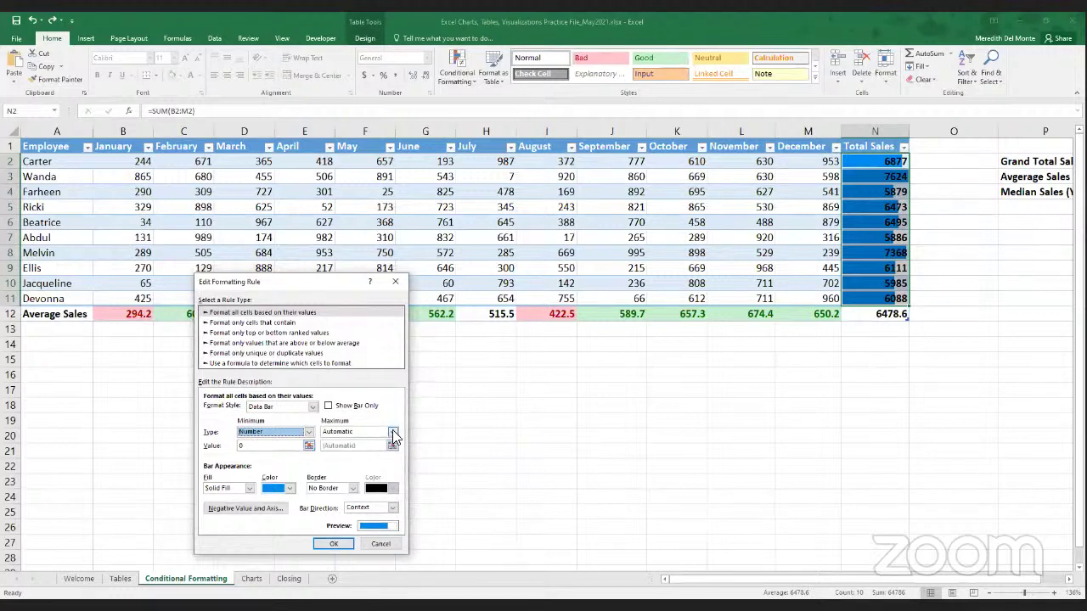
left_click(393, 433)
left_click(358, 448)
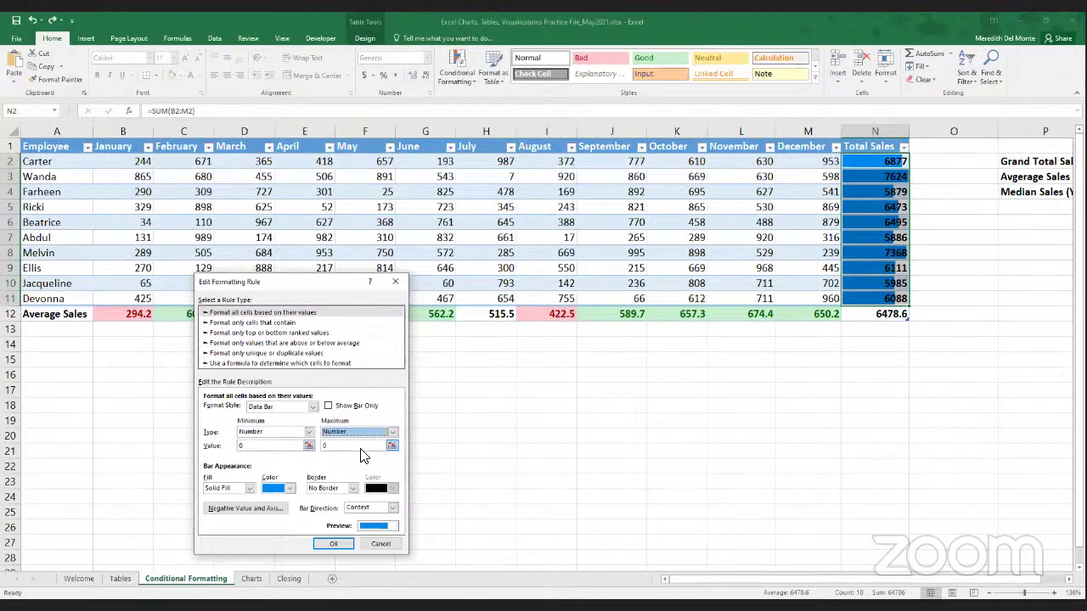
- Set the data bar rule's maximum value to 10000 and apply it to the Total Sales cells
left_click(363, 449)
scroll(386, 469, "down", 3)
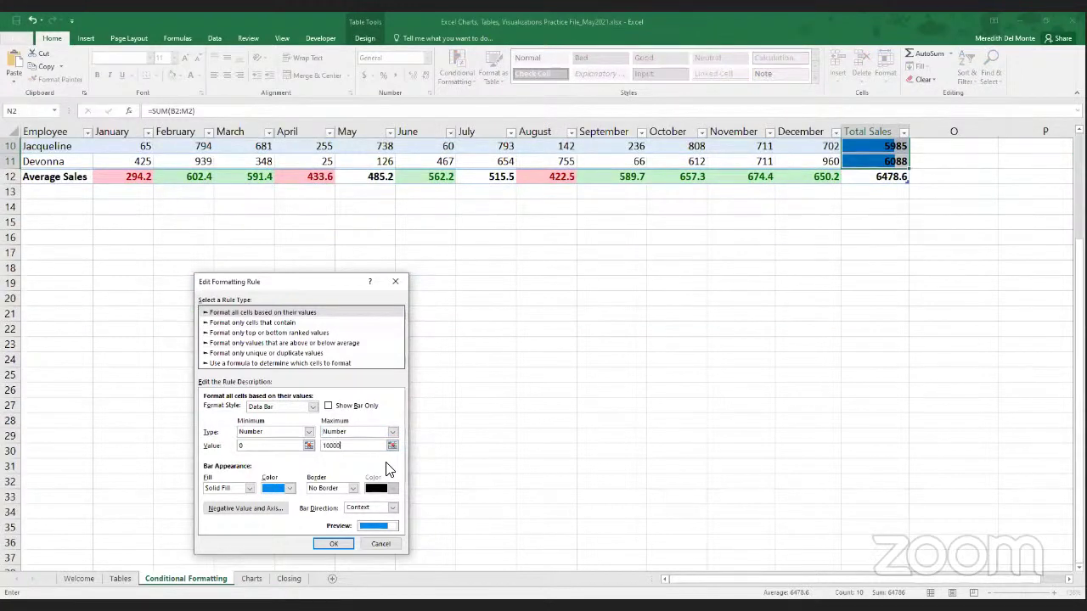
left_click(350, 543)
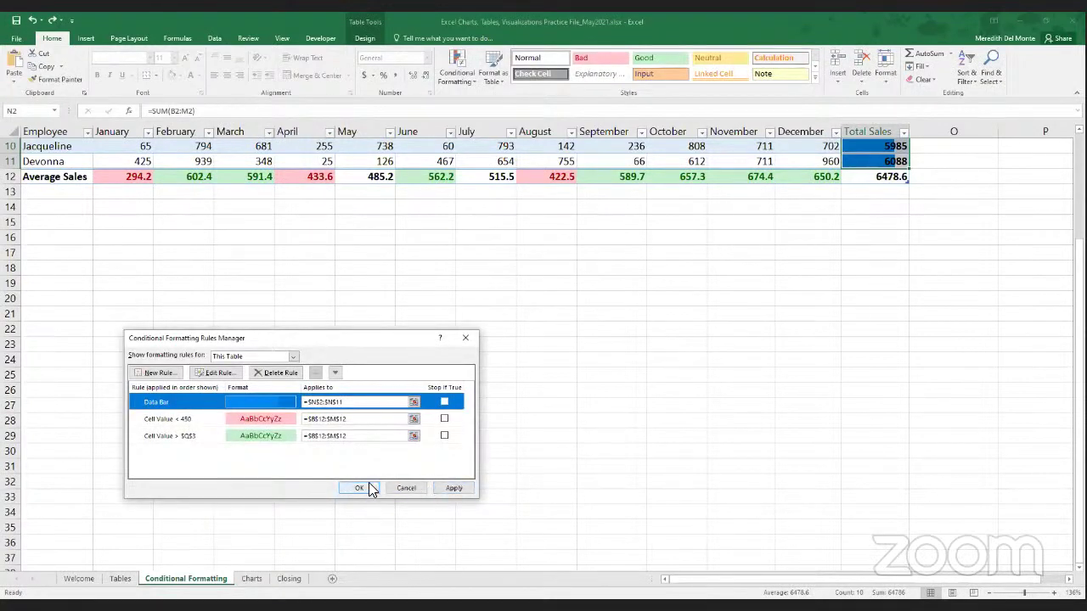
left_click(454, 488)
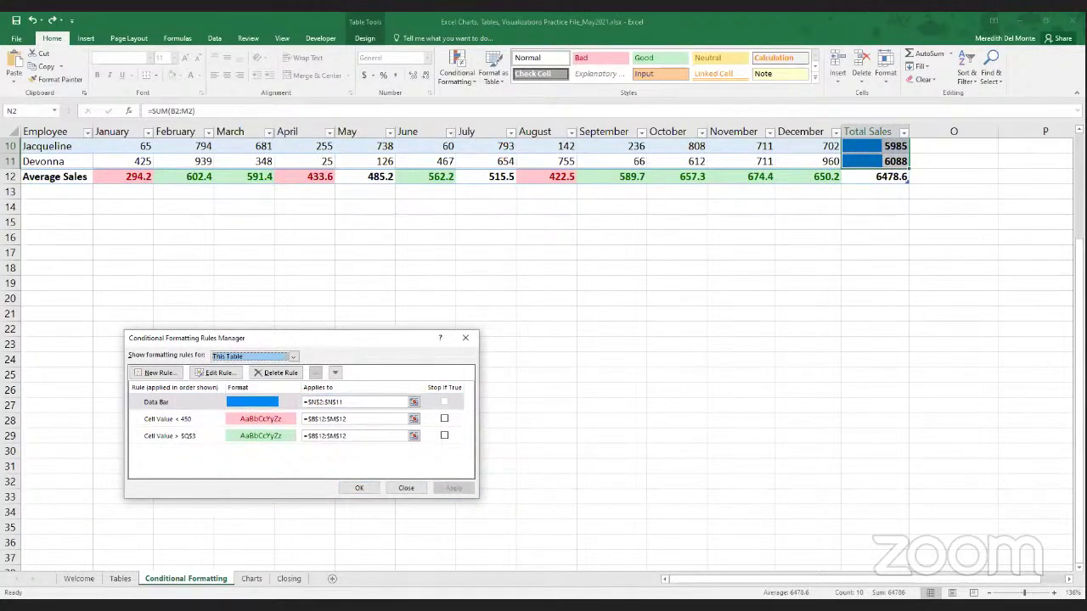
left_click(358, 489)
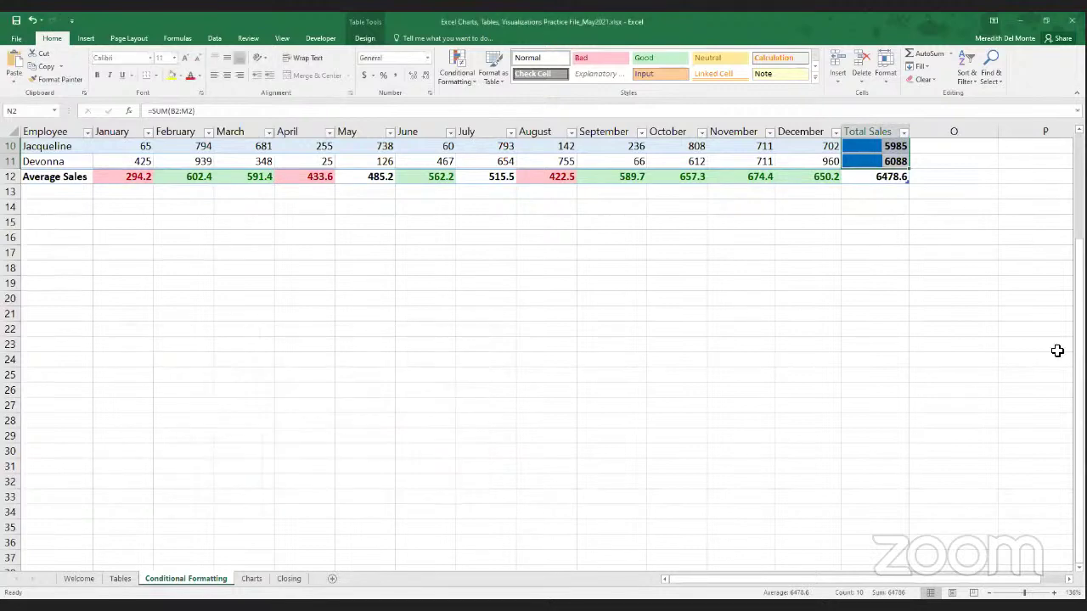
- Edit the Total Sales data bar rule again, set its maximum value to 7500 and apply the change
scroll(544, 340, "up", 3)
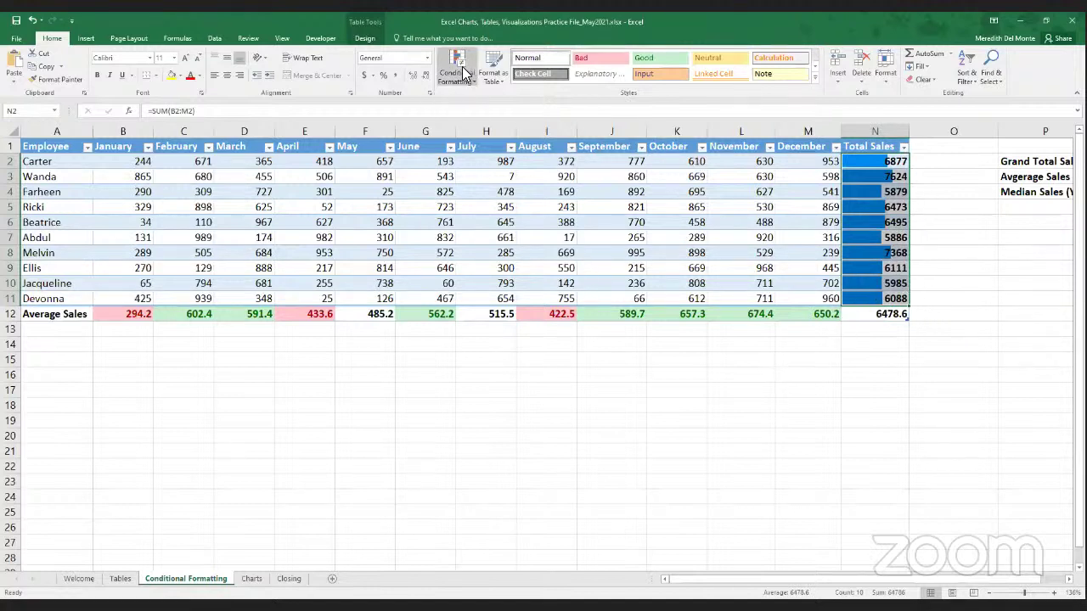
left_click(464, 73)
left_click(478, 246)
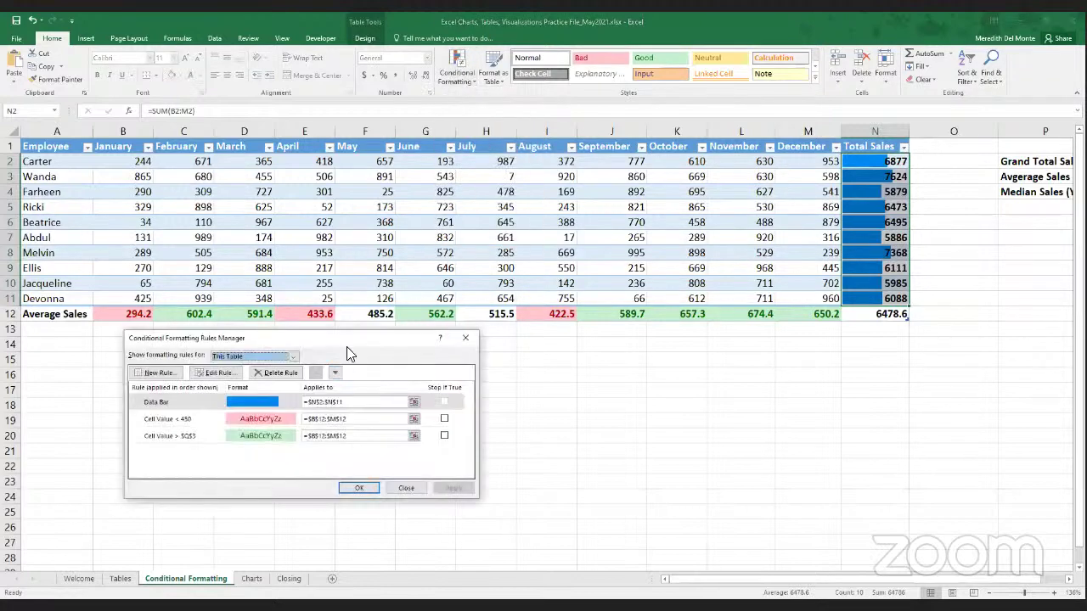
left_click(220, 257)
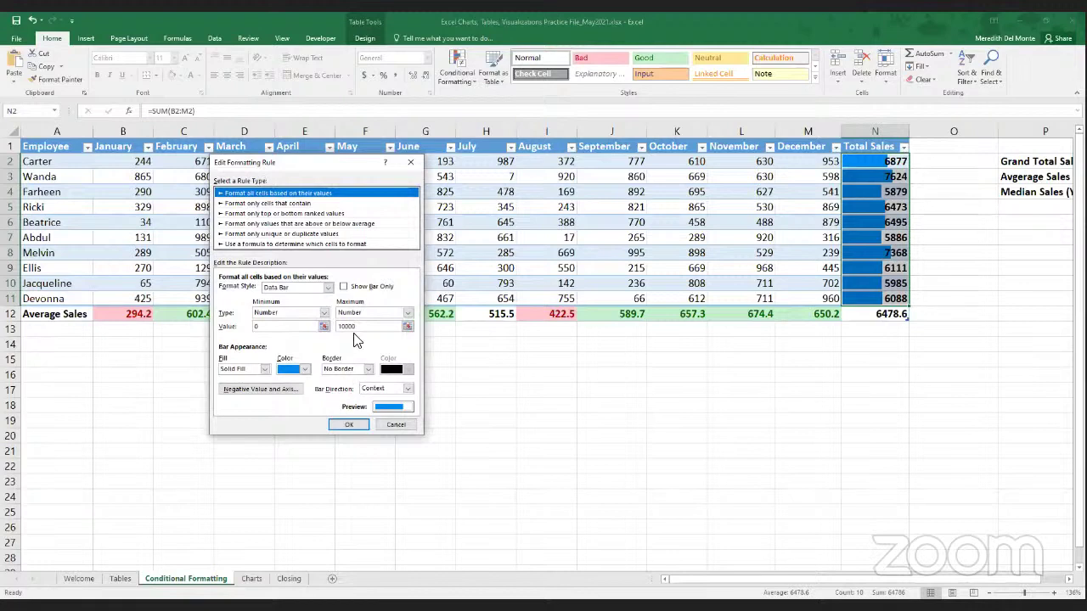
left_click_drag(355, 326, 340, 326)
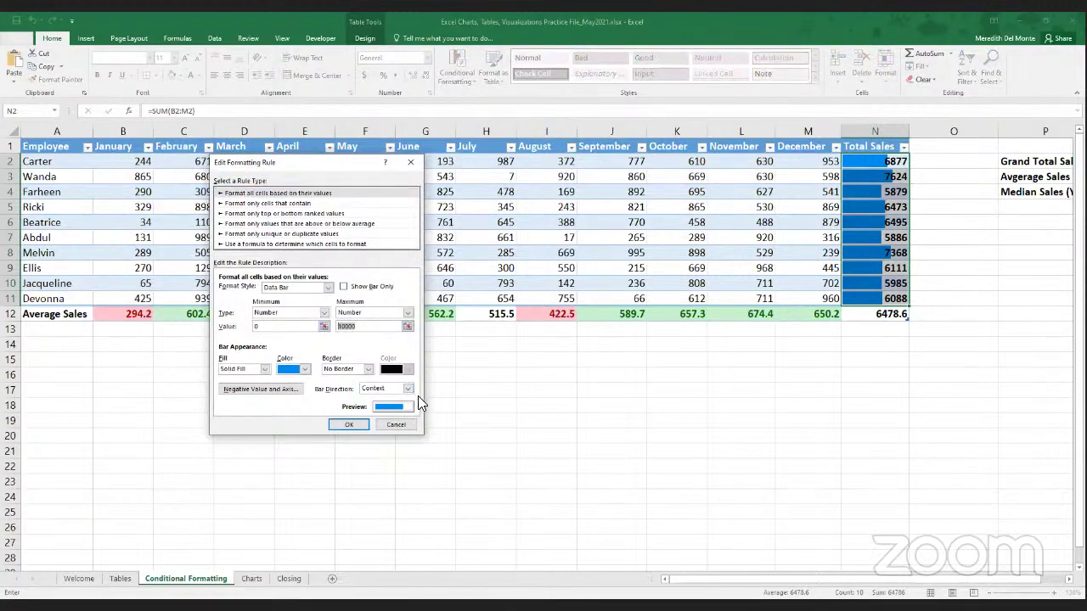
type("7500")
left_click(349, 424)
left_click(468, 368)
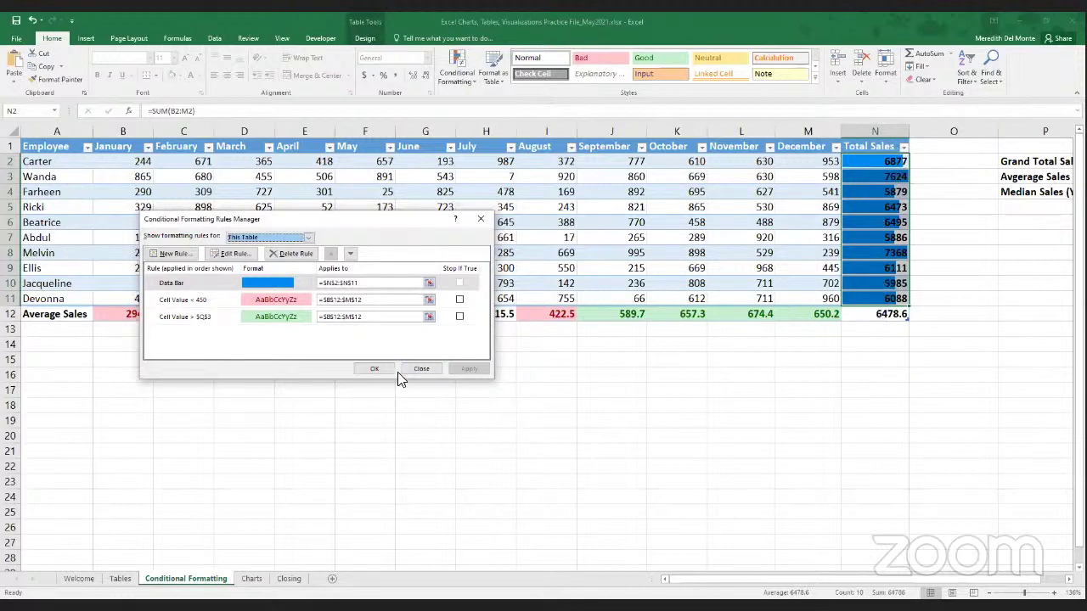
left_click(433, 372)
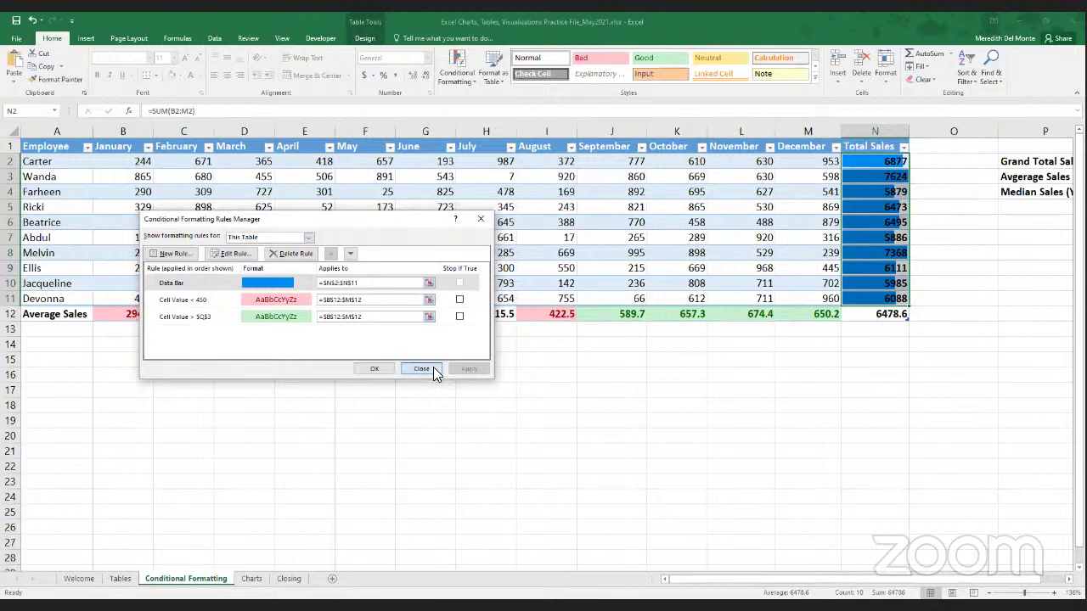
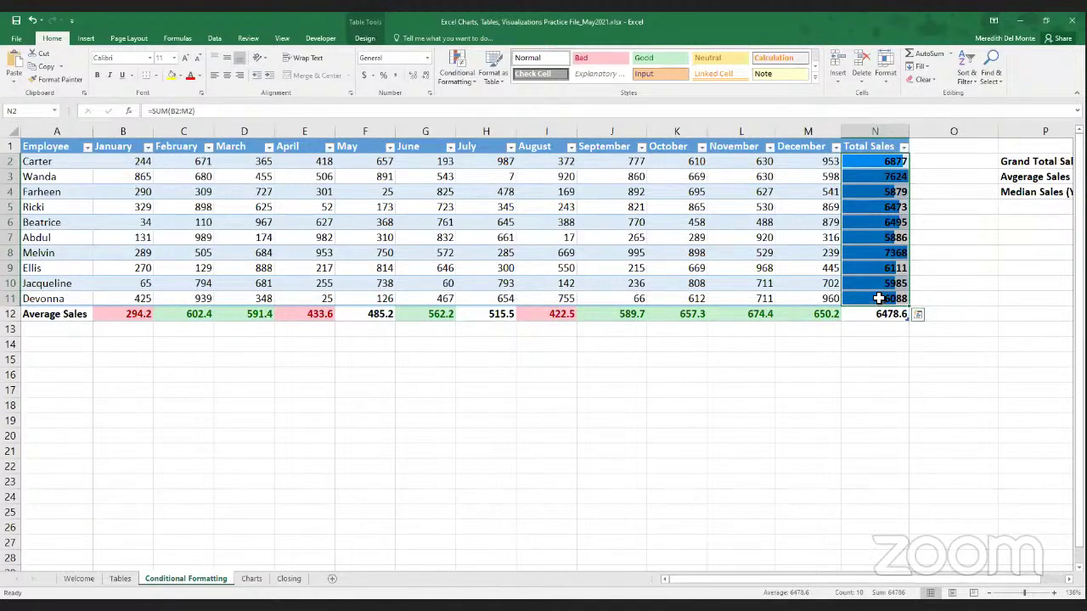
- Try moving the data bar rule down and back up in the table's rule order, and cancel the changes
left_click(457, 73)
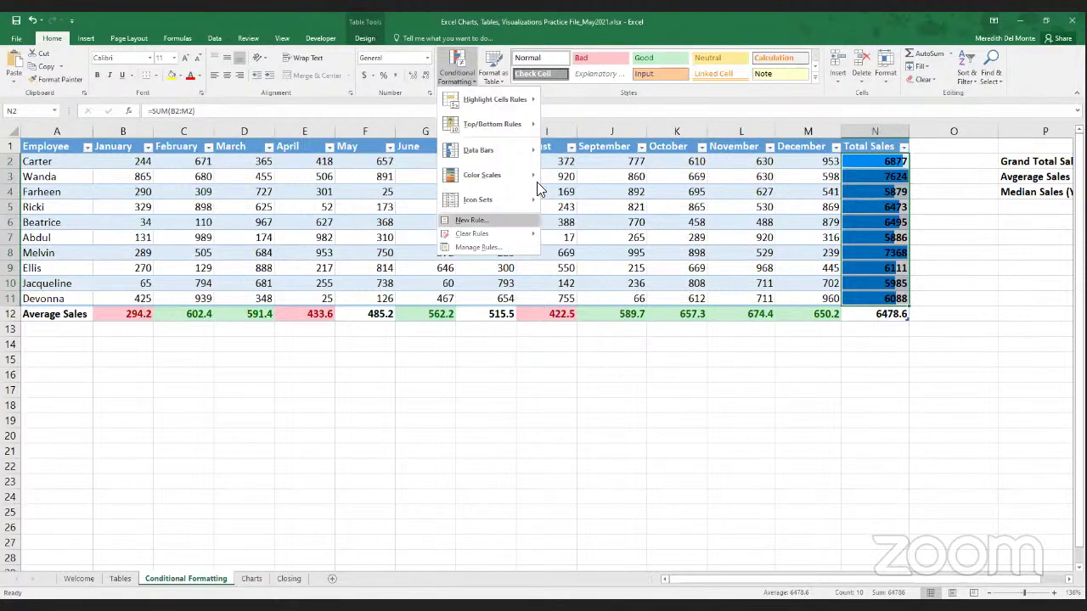
left_click(491, 246)
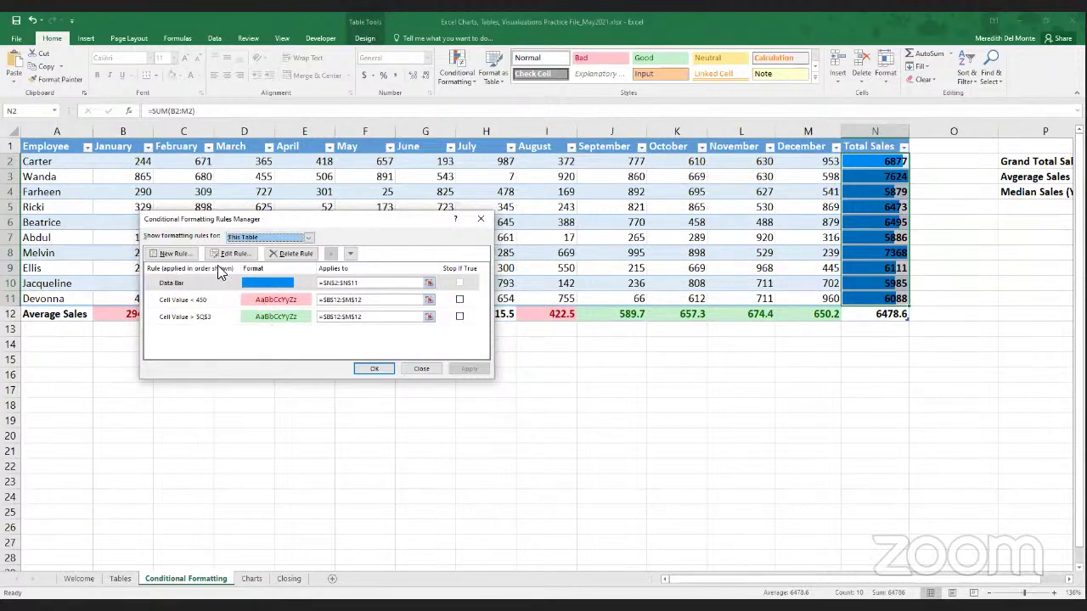
left_click(350, 253)
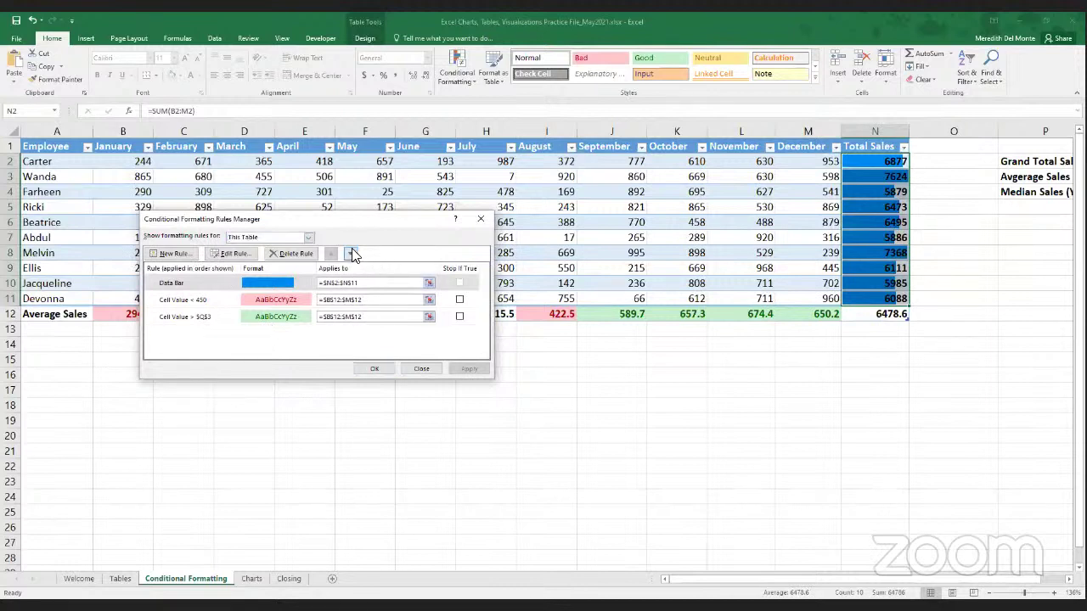
left_click(332, 253)
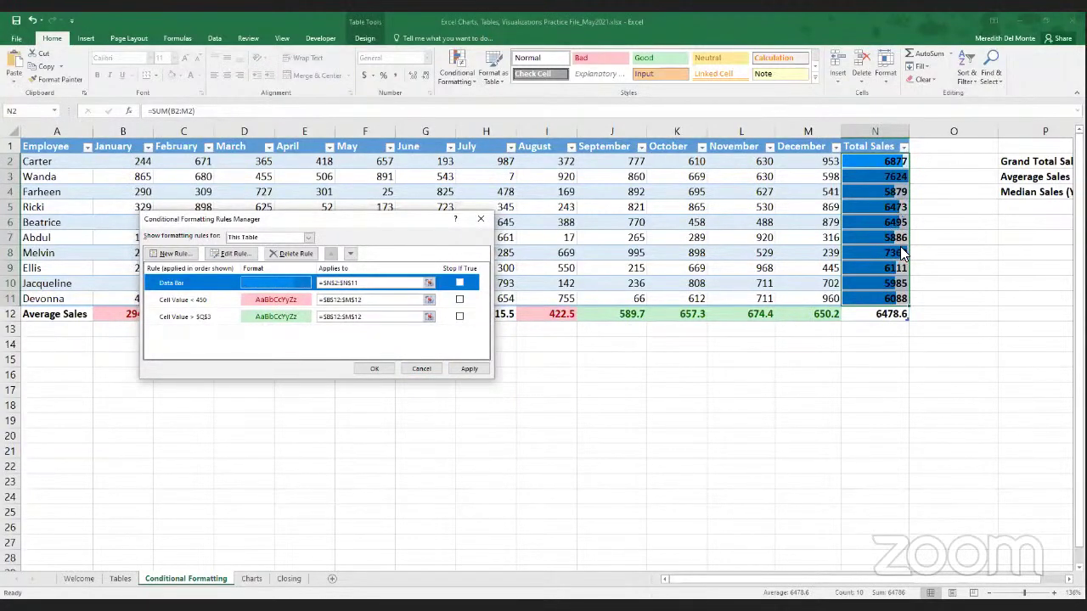
left_click(427, 367)
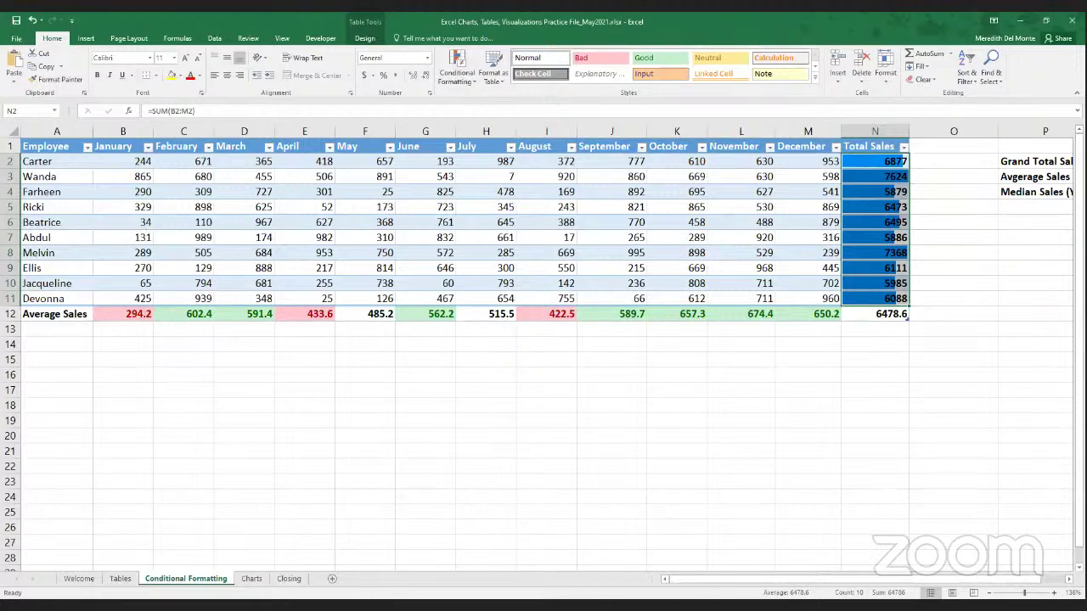
- Clear the data bar rule from the selected Total Sales cells N2:N11
scroll(544, 349, "down", 1)
scroll(543, 349, "up", 1)
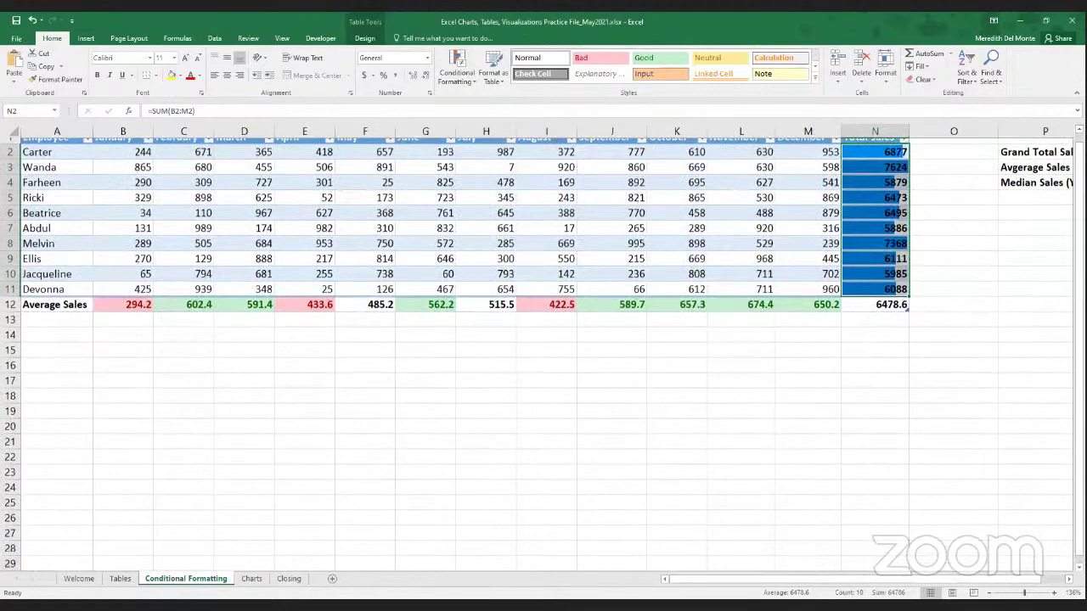
scroll(810, 501, "up", 1)
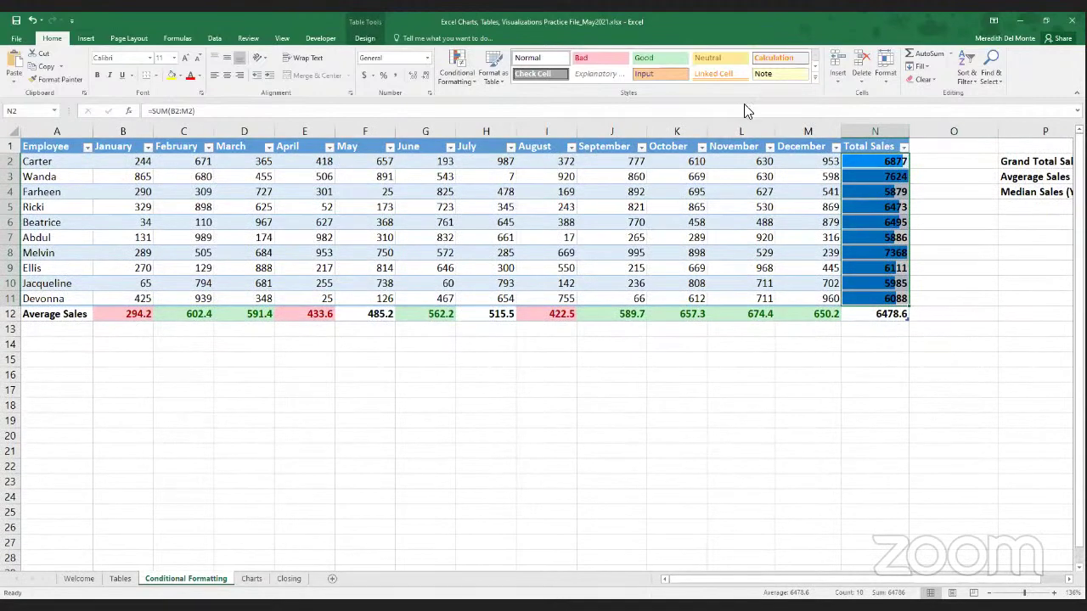
left_click(457, 72)
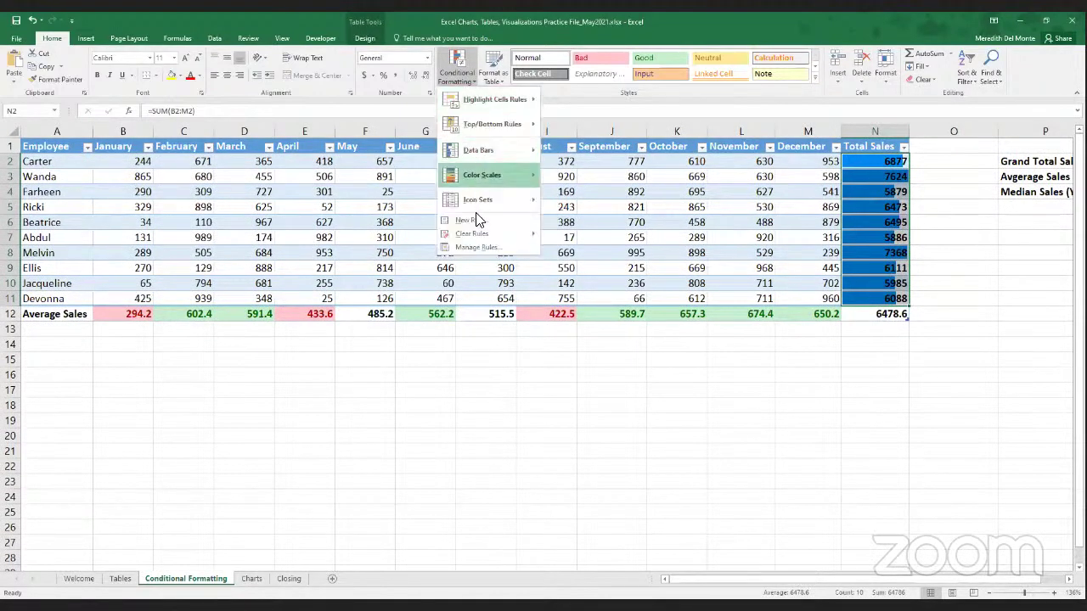
mouse_move(497, 239)
left_click(584, 237)
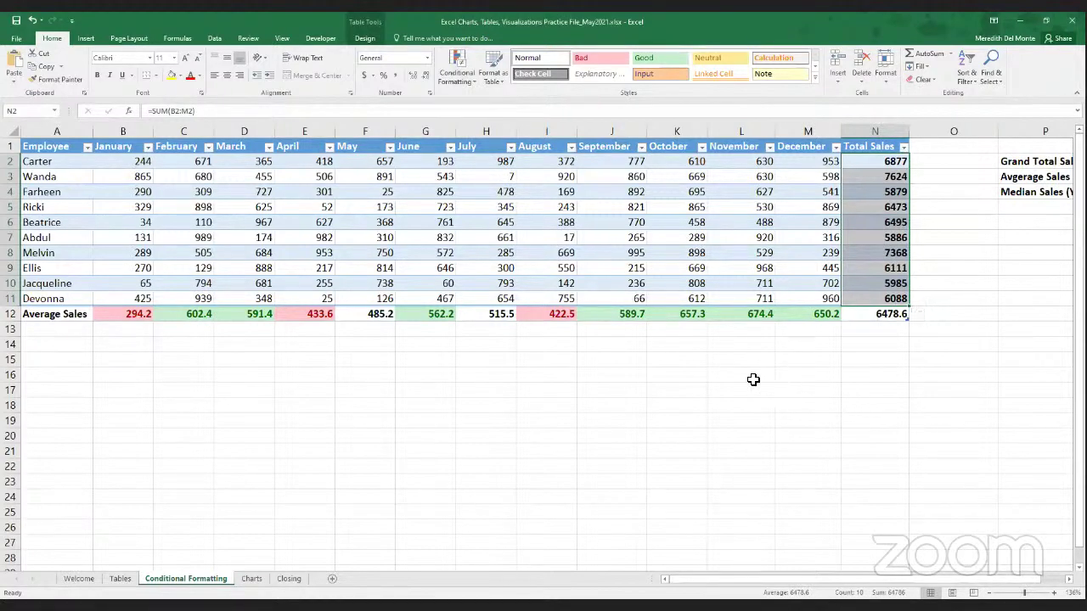
- Clear the conditional formatting rules from the monthly Average Sales cells B12:M12
left_click_drag(119, 315, 798, 315)
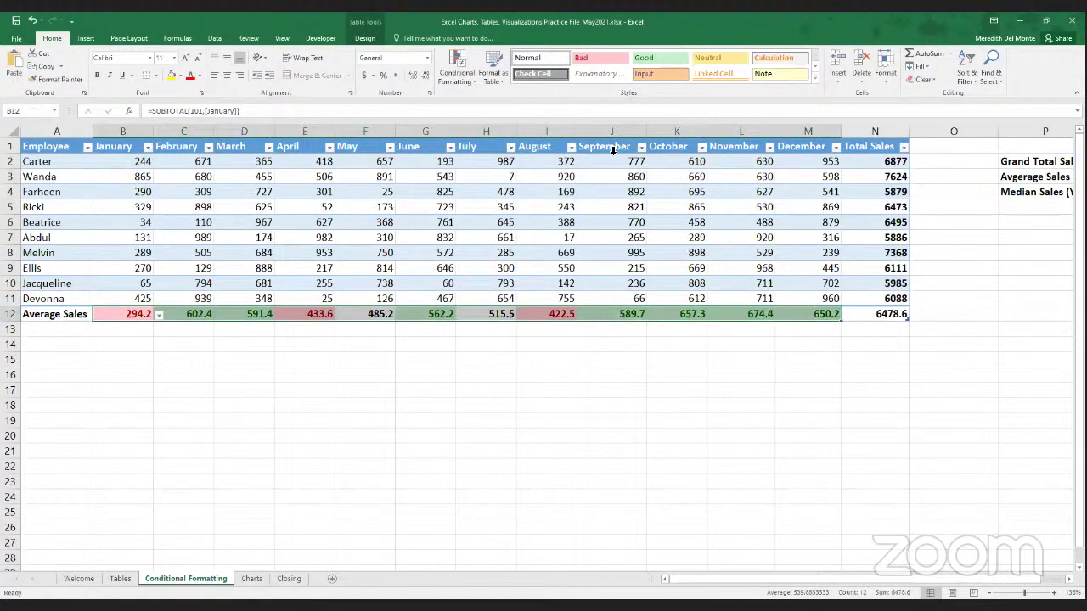
left_click(455, 78)
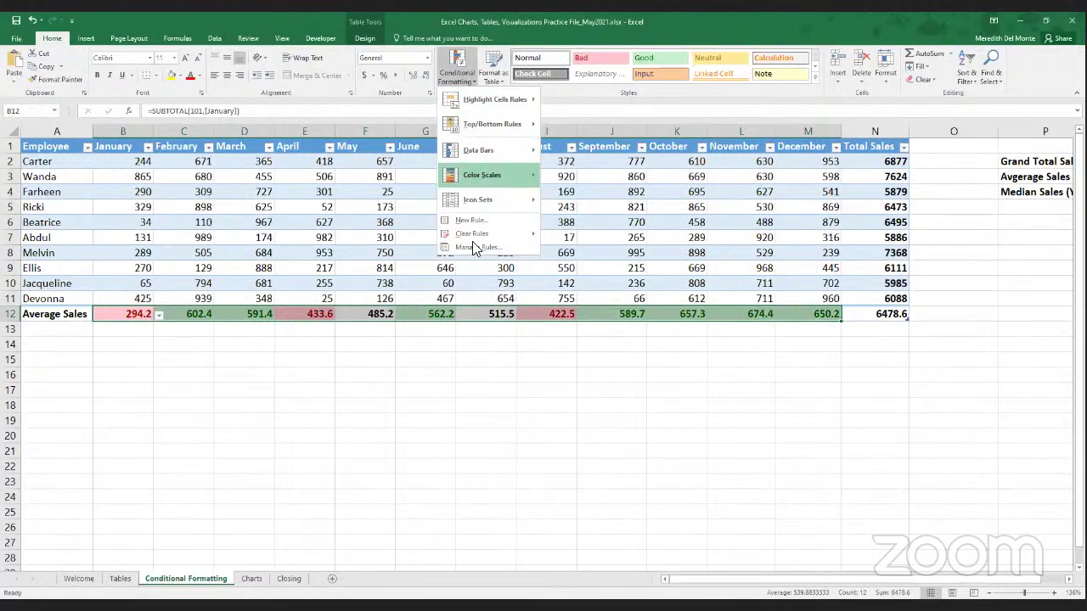
mouse_move(518, 236)
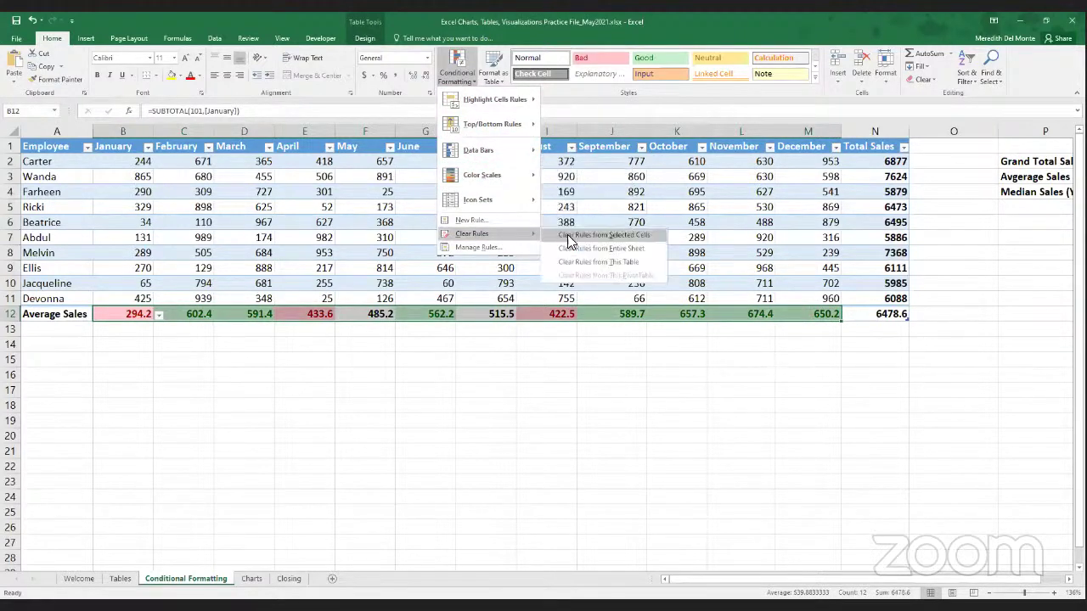
left_click(575, 236)
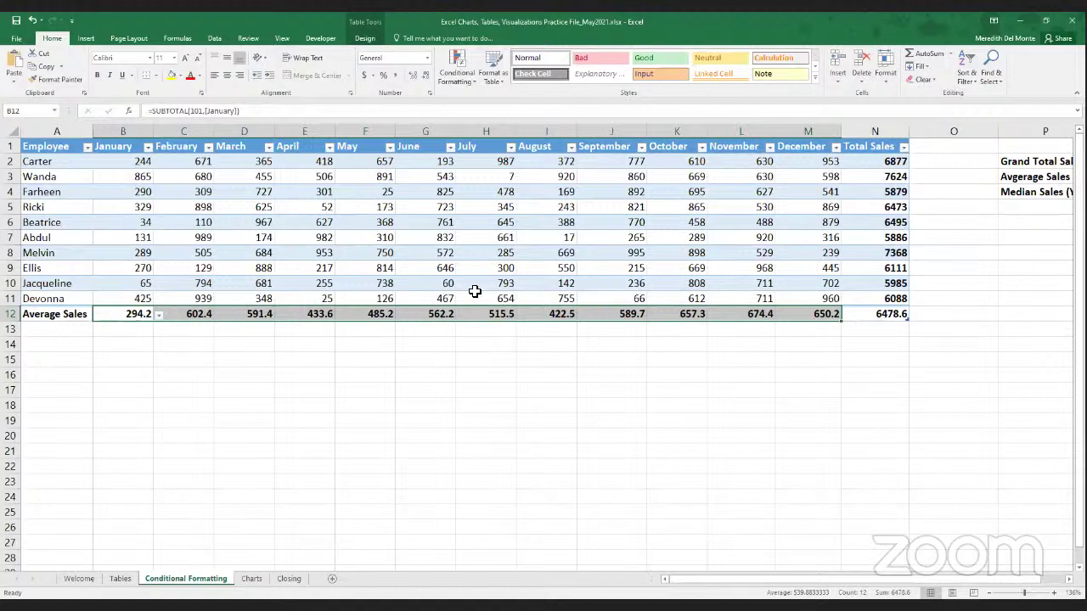
- Apply the green-yellow-red colour scale to the monthly Average Sales cells B12:M12, and select the April average
left_click(464, 80)
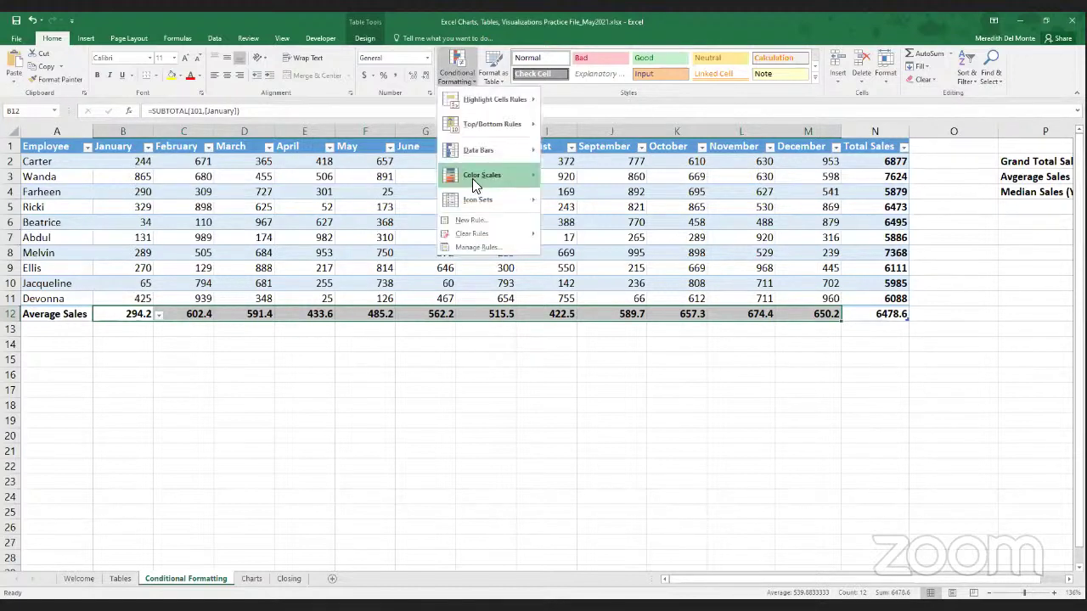
mouse_move(517, 180)
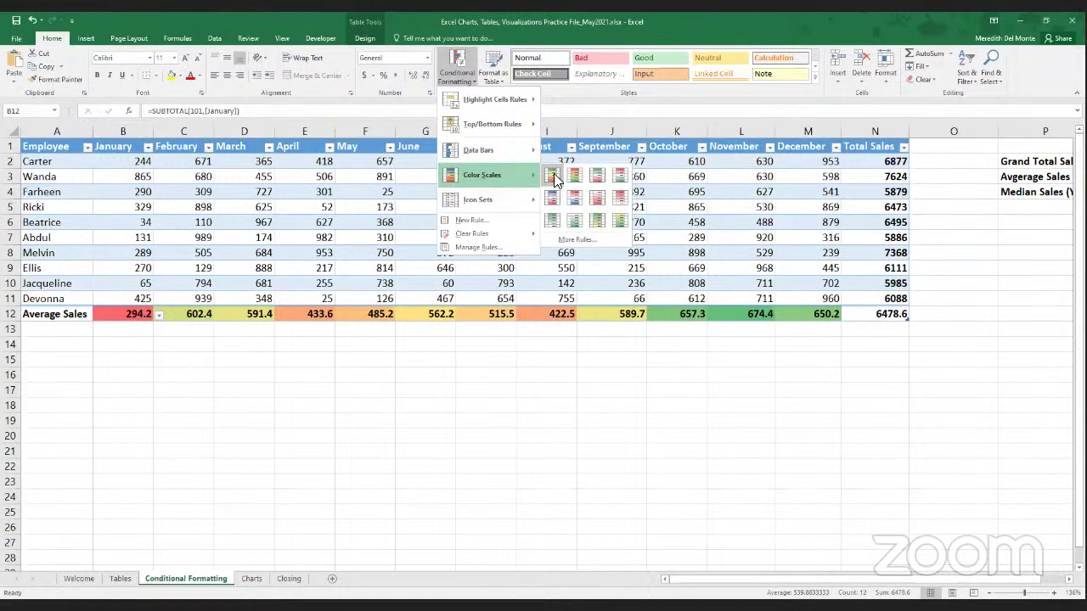
left_click(427, 343)
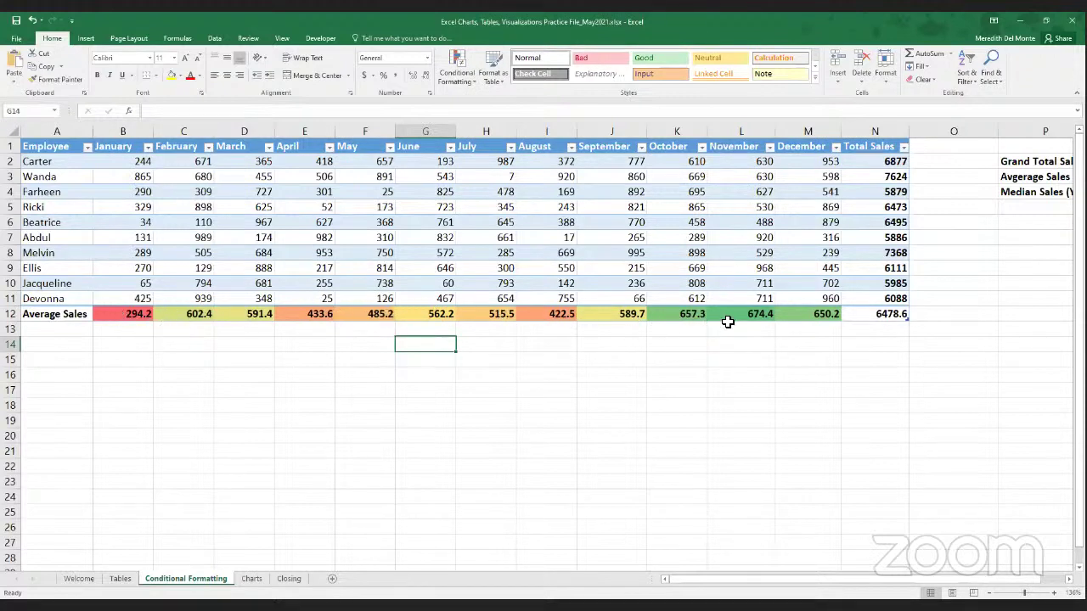
left_click(283, 313)
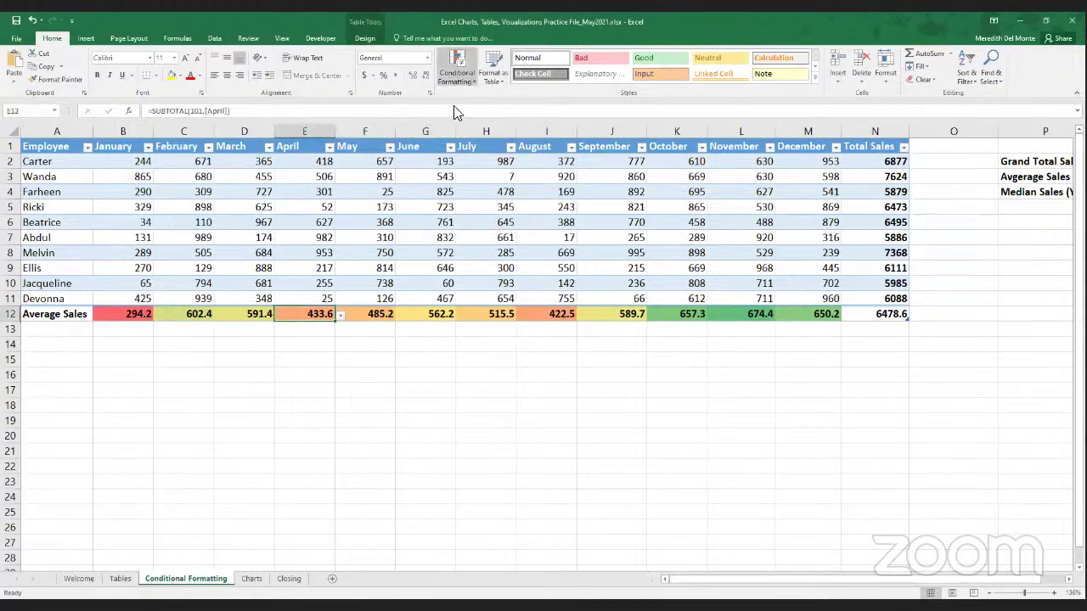
- Try a custom 3-Color Scale rule for the selected April average, formatting cells based on their values
left_click(455, 80)
mouse_move(474, 185)
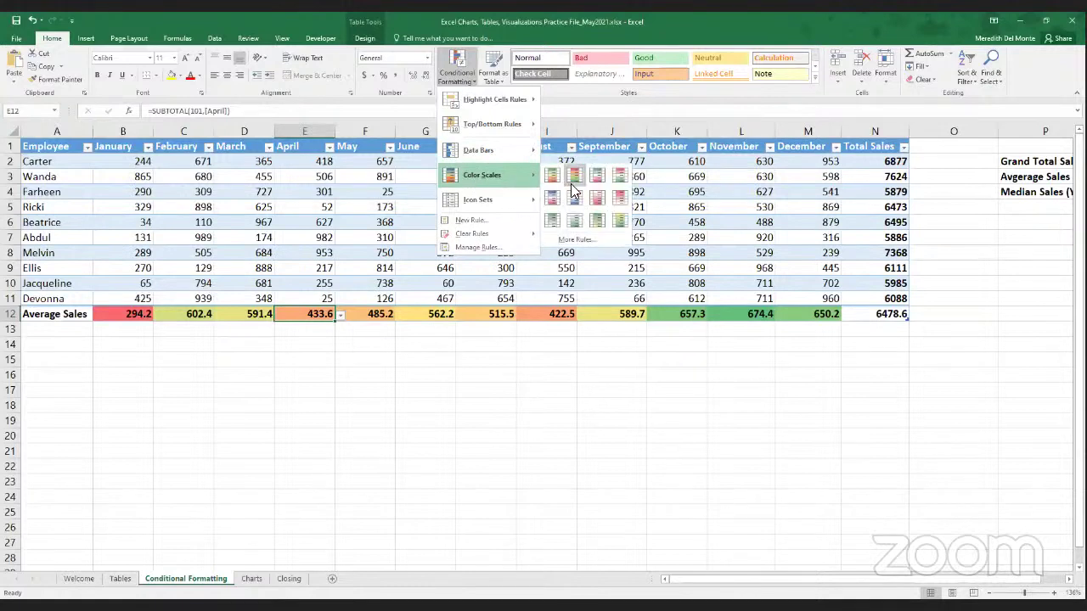
left_click(567, 240)
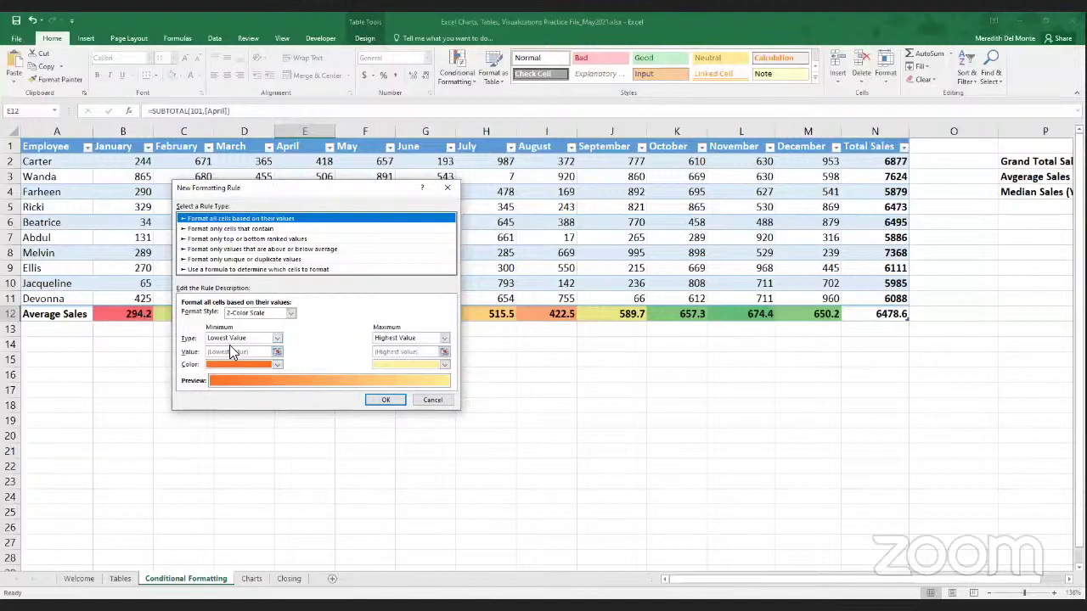
left_click(248, 313)
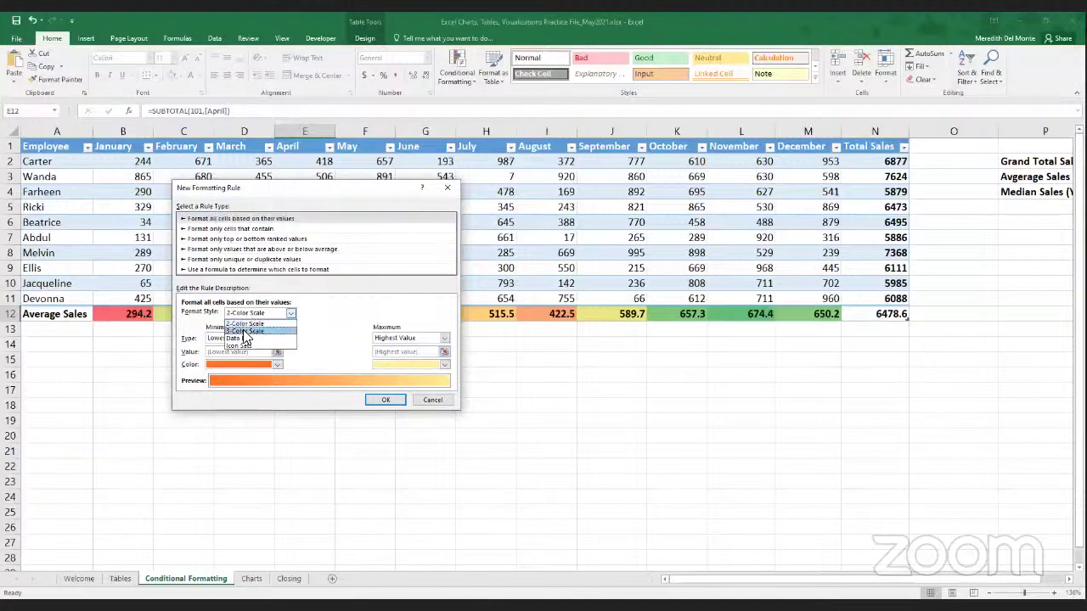
left_click(243, 332)
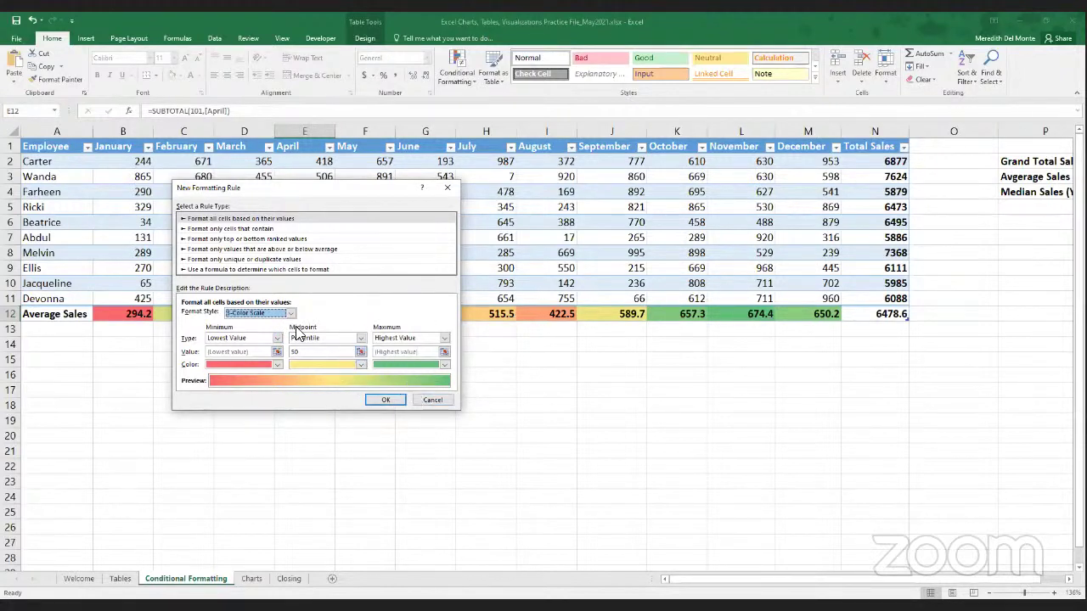
- Try switching the new rule to a 2-Color Scale with blue for the highest value, and cancel the rule
left_click(291, 313)
left_click(267, 323)
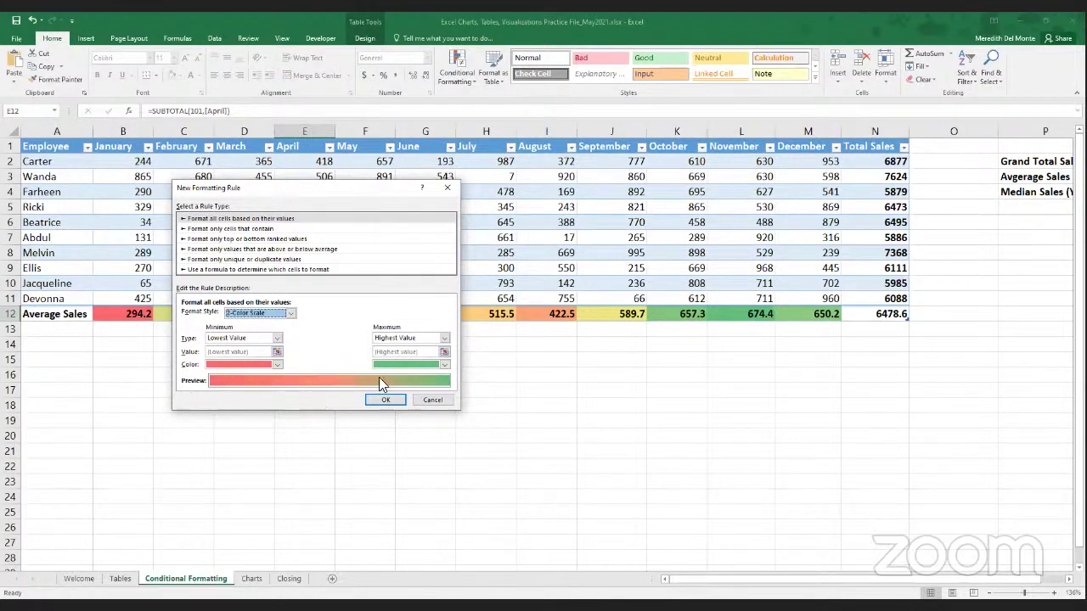
left_click(444, 365)
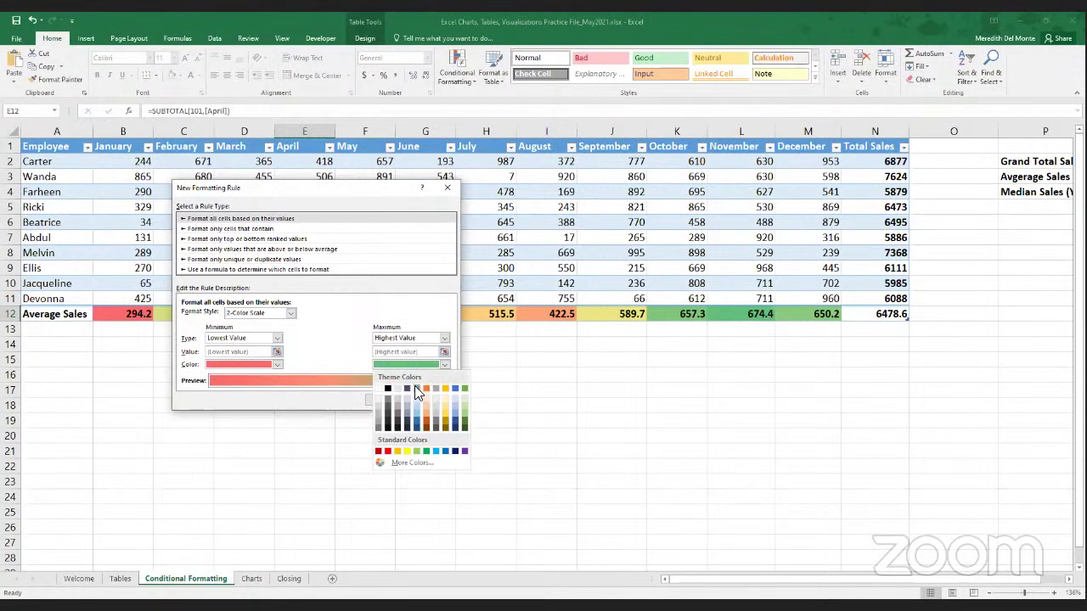
left_click(416, 391)
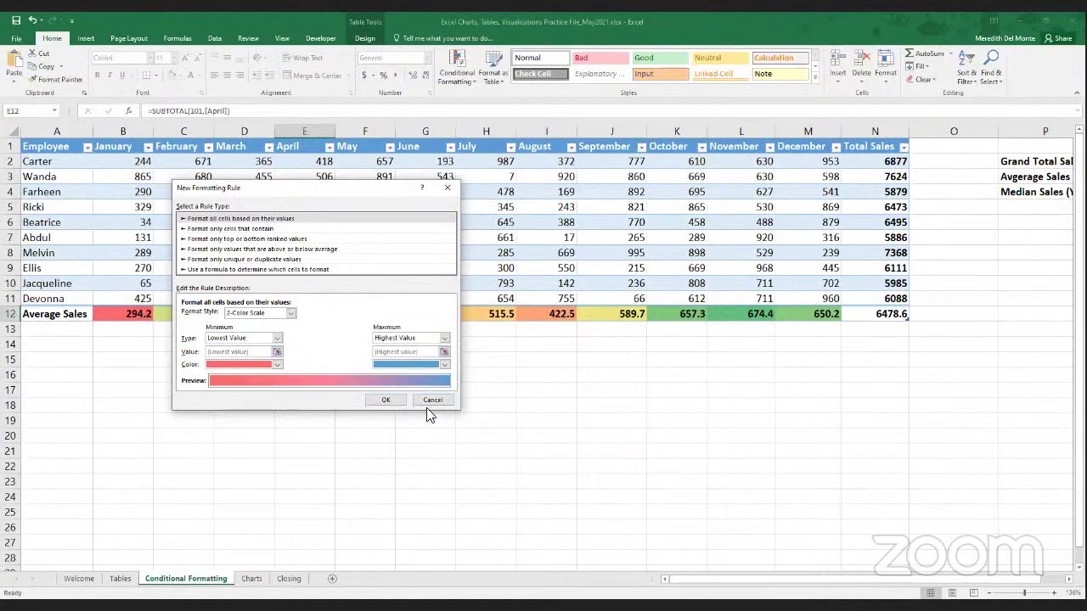
left_click(433, 400)
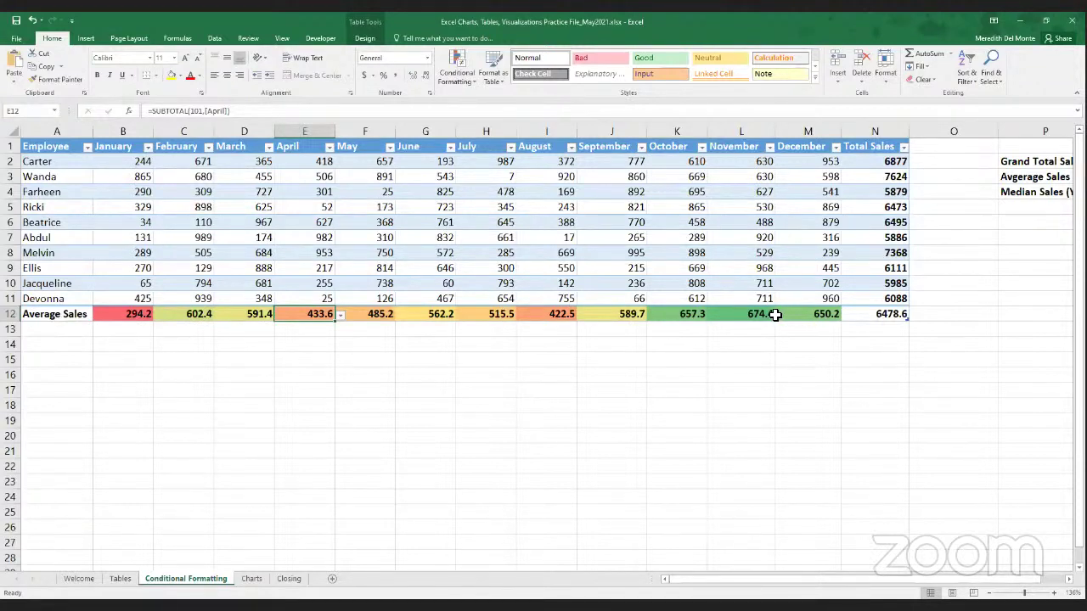
- Undo the green-yellow-red colour scale on the monthly Average Sales cells B12:M12
key("ctrl+z")
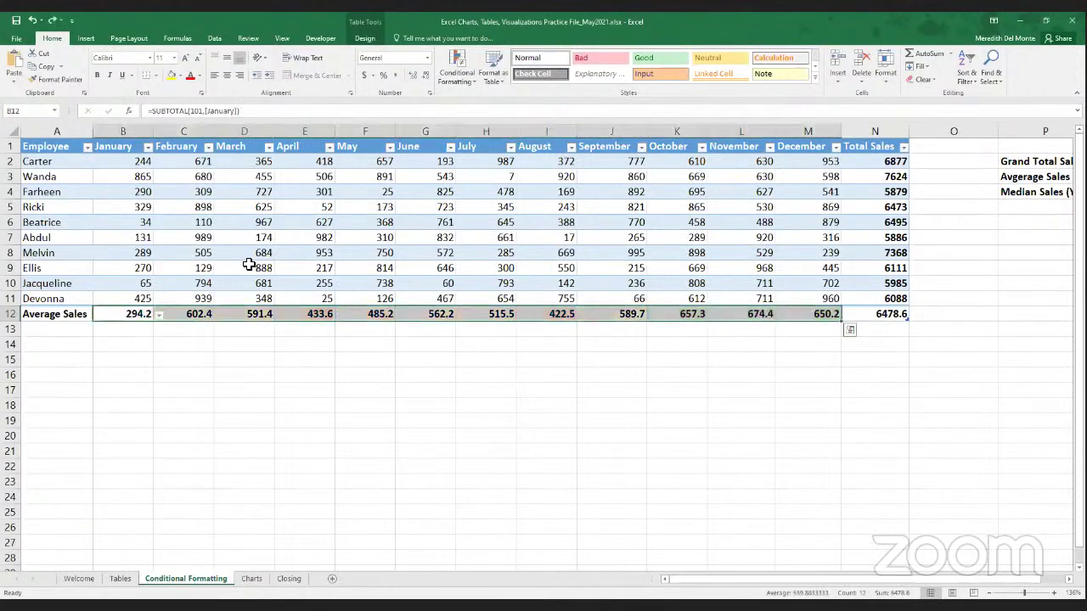
- Try the green-yellow-red colour scale on the employees' monthly sales cells B2:M11, and undo it
left_click_drag(143, 161, 800, 293)
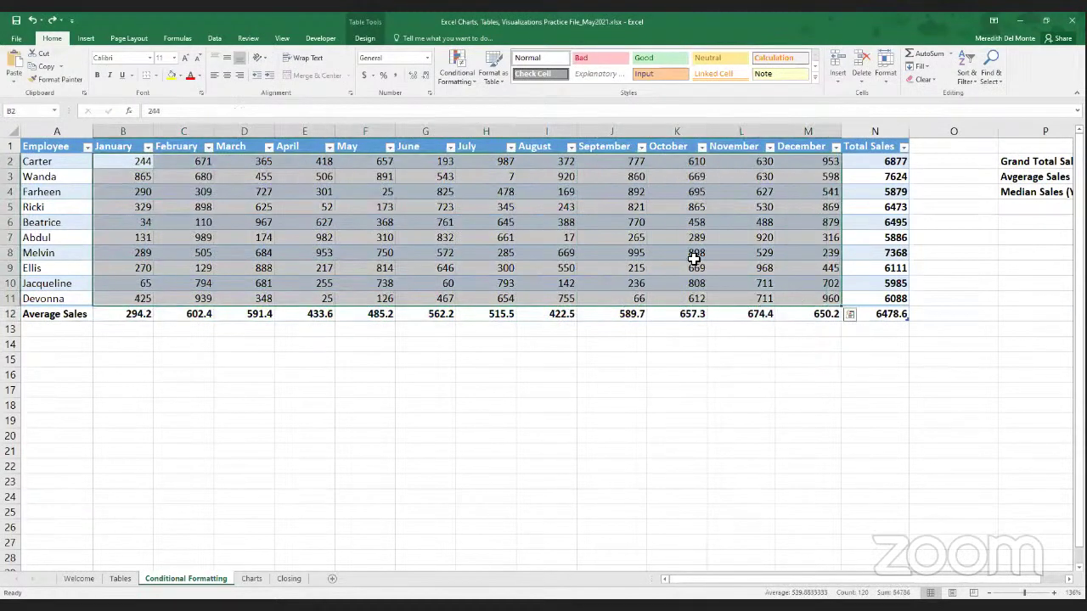
left_click(459, 78)
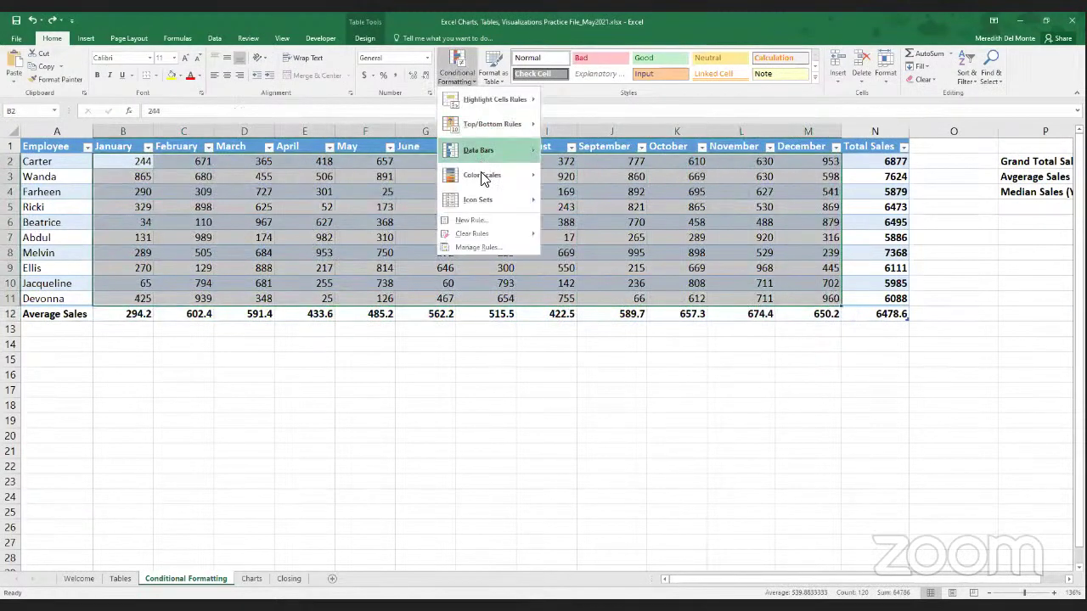
mouse_move(484, 175)
left_click(360, 298)
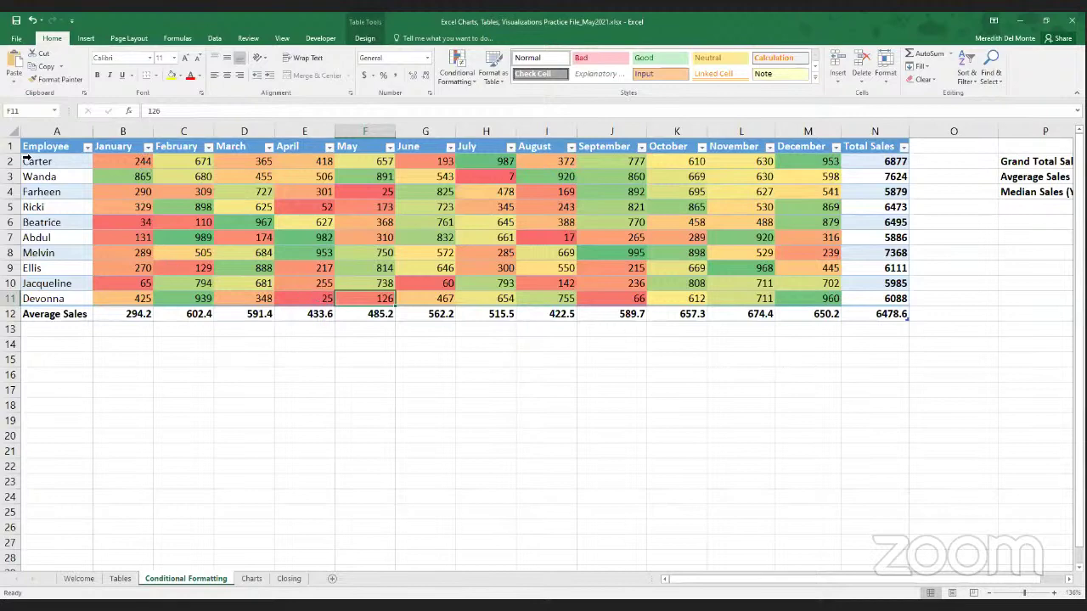
key("ctrl+z")
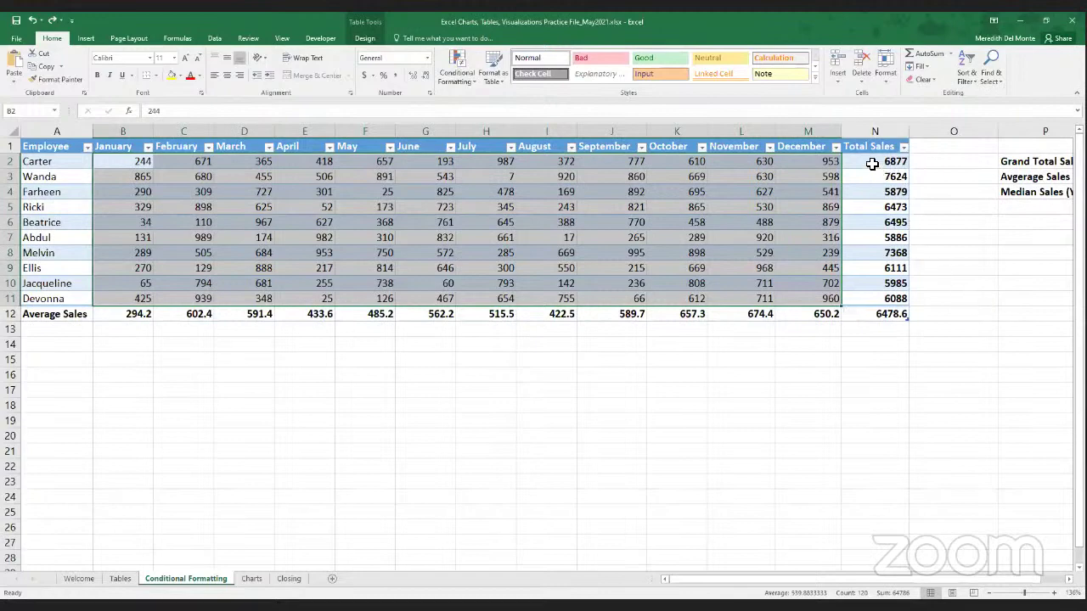
- Apply the icon set of green, yellow and red circles to the Total Sales cells N2:N11, and deselect them
left_click_drag(870, 163, 876, 296)
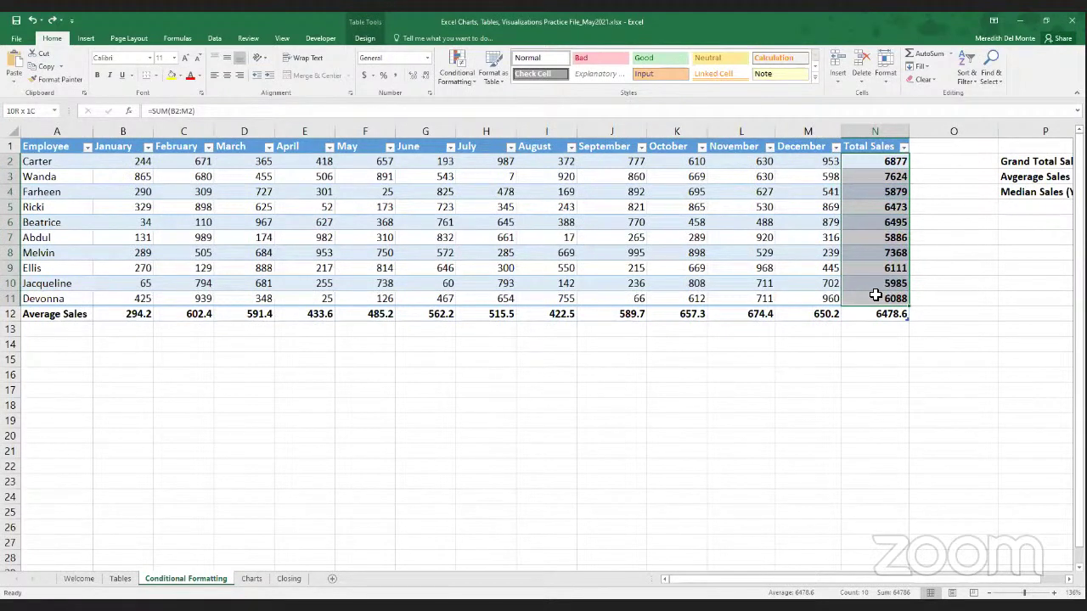
left_click_drag(875, 294, 875, 294)
left_click(457, 75)
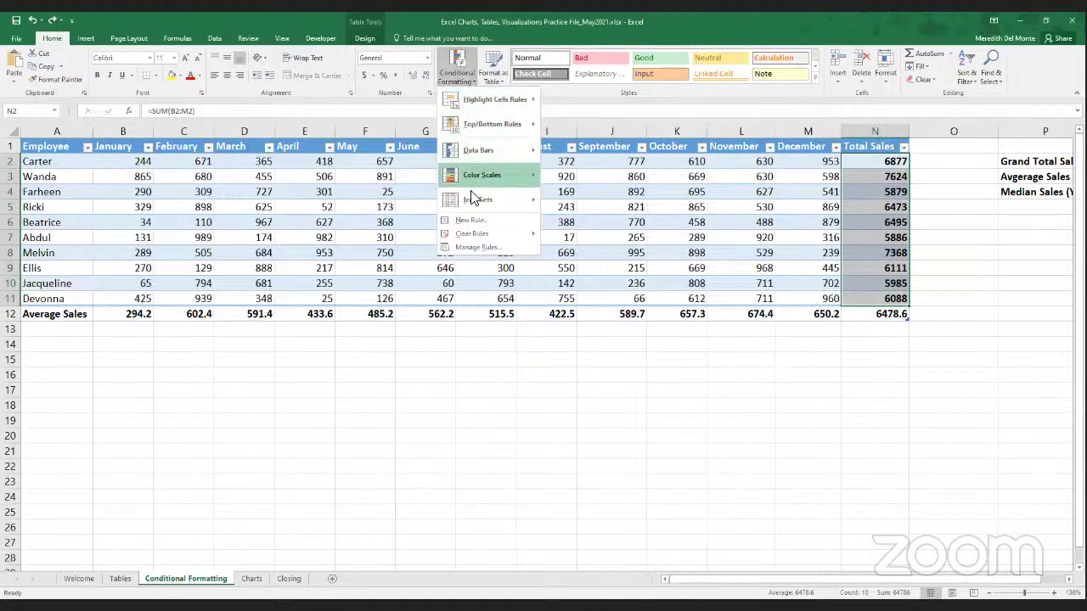
mouse_move(491, 205)
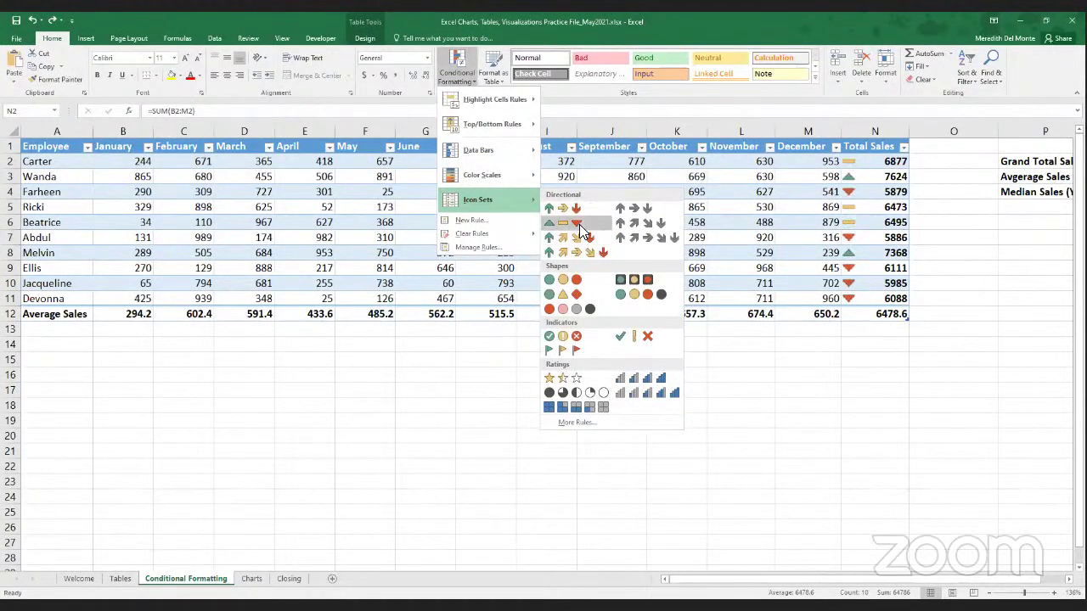
left_click(560, 282)
left_click(932, 204)
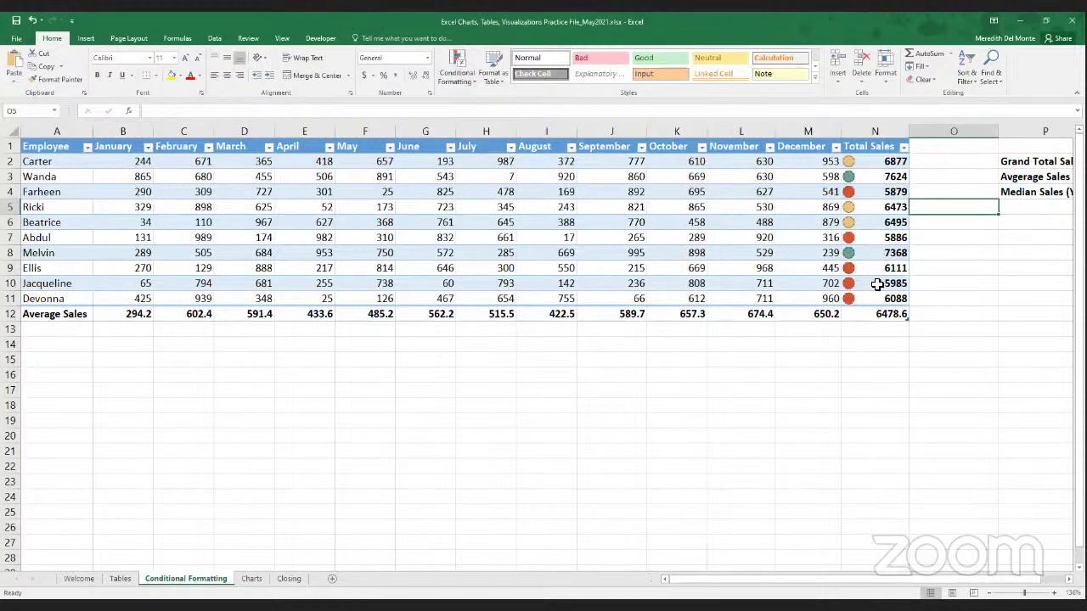
- Open the Total Sales icon set rule for editing from cell N2, and bring up the threshold type choices for the green icon
left_click(463, 79)
mouse_move(500, 234)
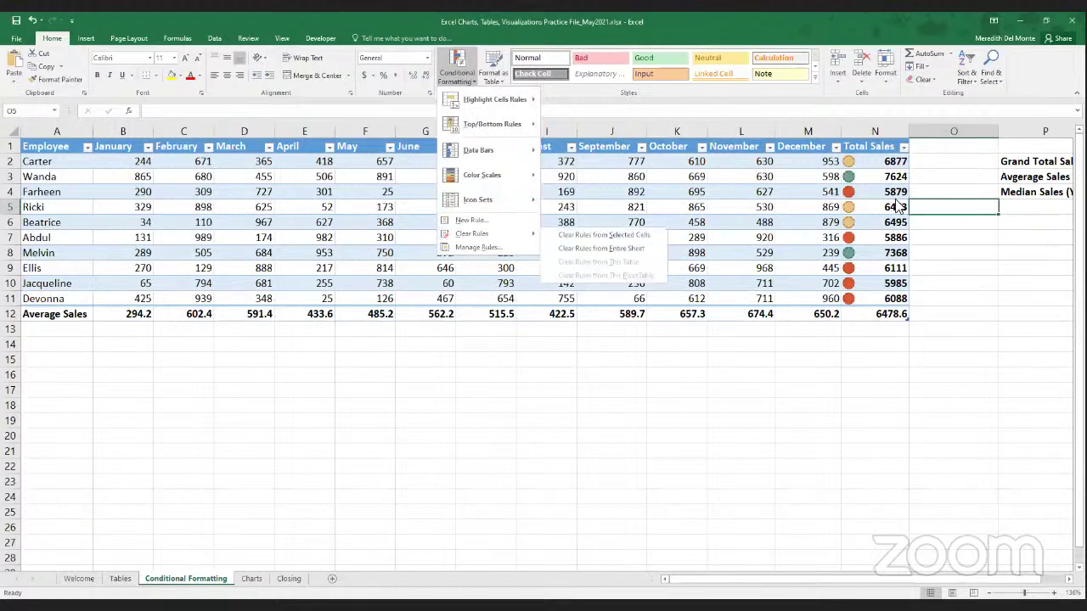
left_click_drag(869, 161, 841, 162)
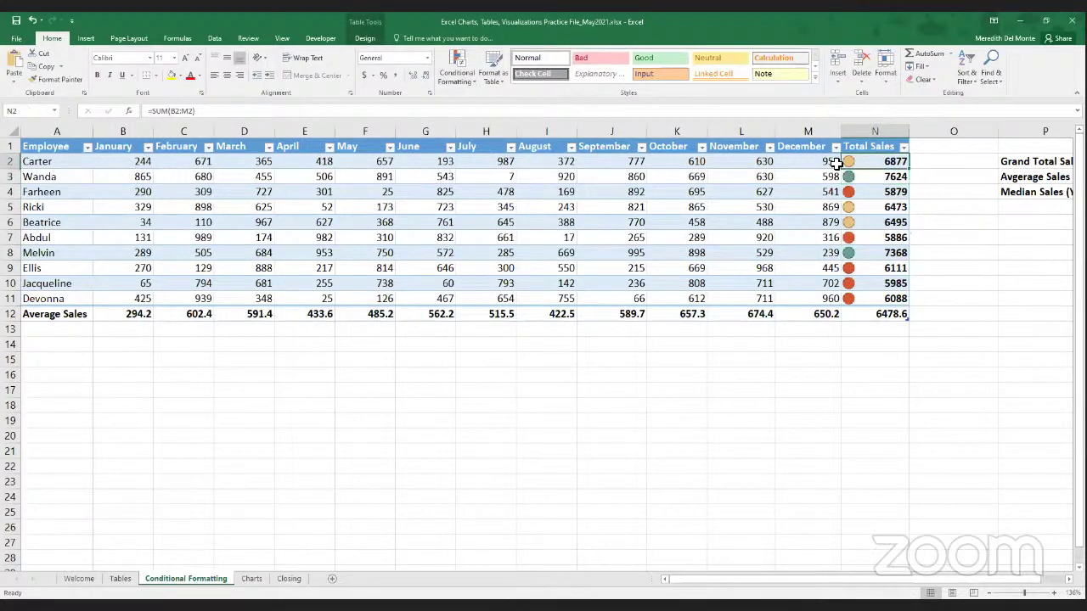
left_click(451, 71)
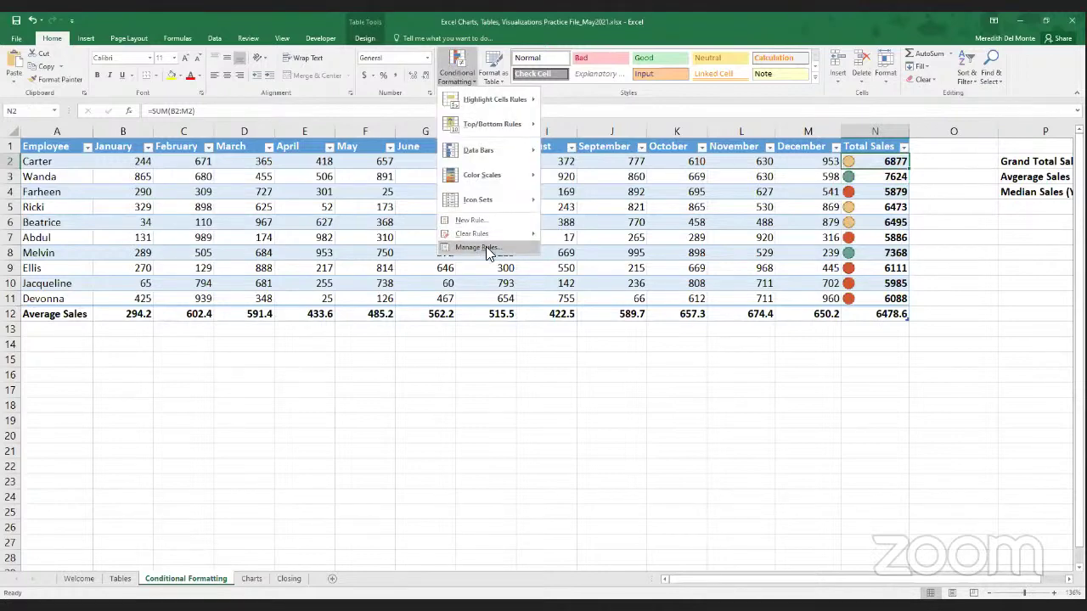
left_click(488, 249)
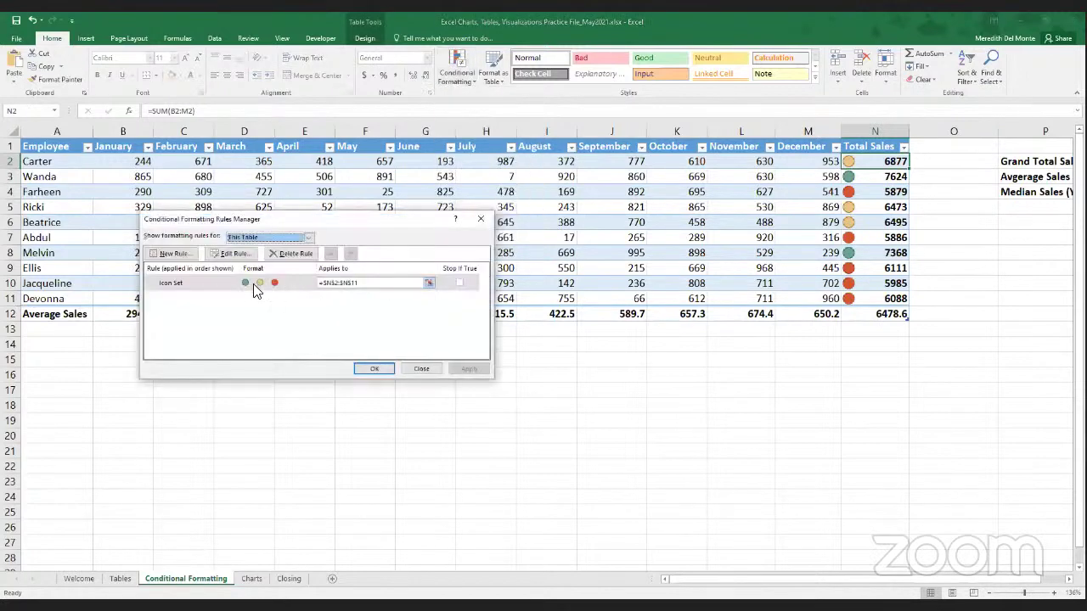
left_click(234, 254)
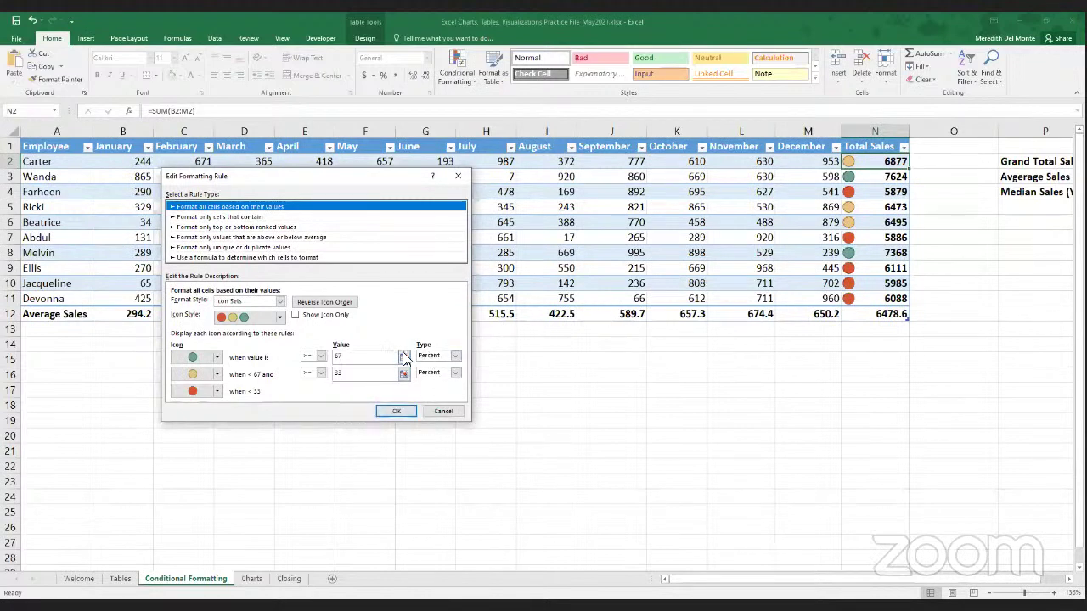
left_click(455, 357)
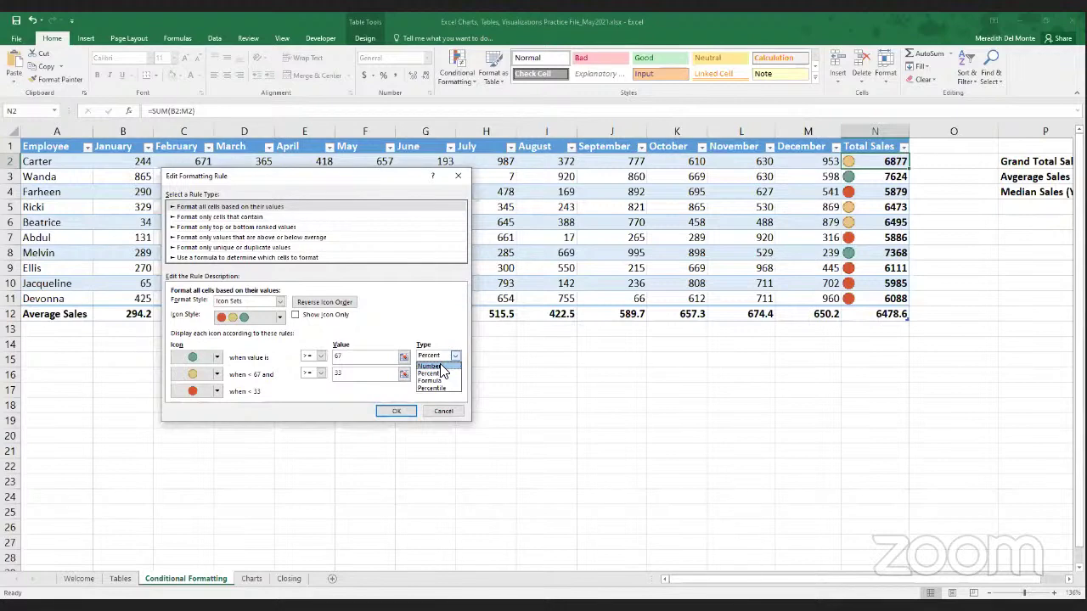
- Change the type of both icon thresholds in the Total Sales icon set rule to Number
left_click(440, 366)
left_click(455, 374)
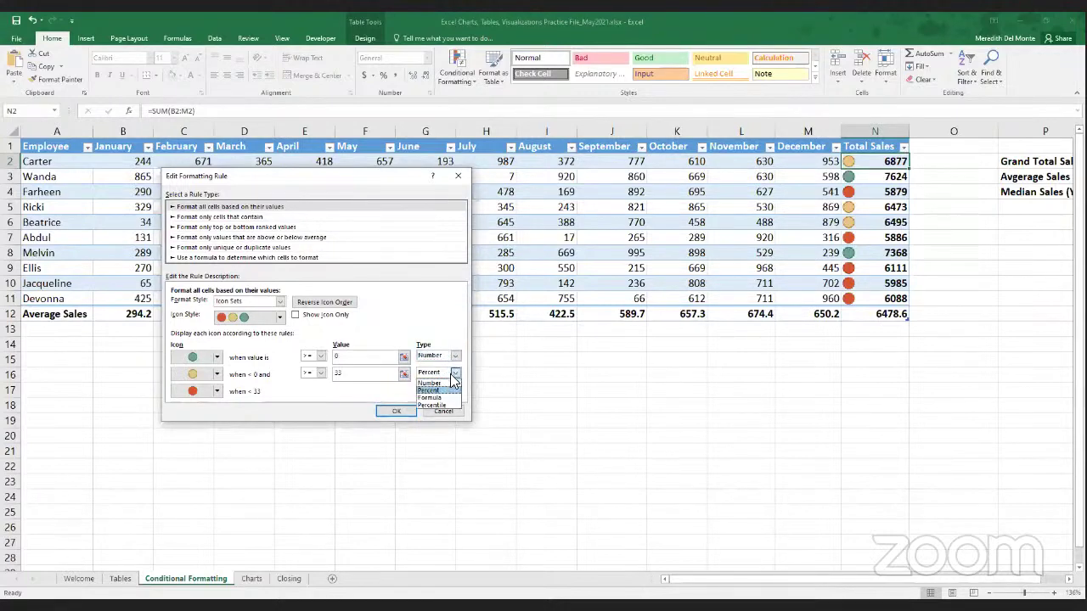
left_click(441, 383)
- Enter number thresholds for the green and yellow icons, apply the edited icon set rule and close the rules manager
left_click(362, 357)
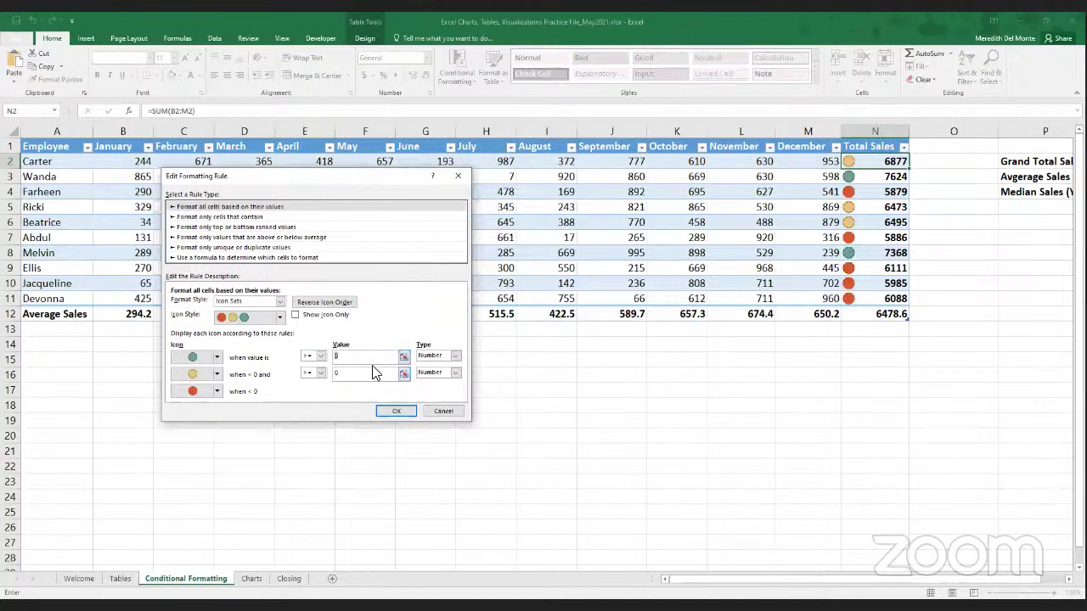
left_click(356, 380)
left_click(337, 357)
left_click(353, 374)
left_click(399, 411)
left_click(468, 368)
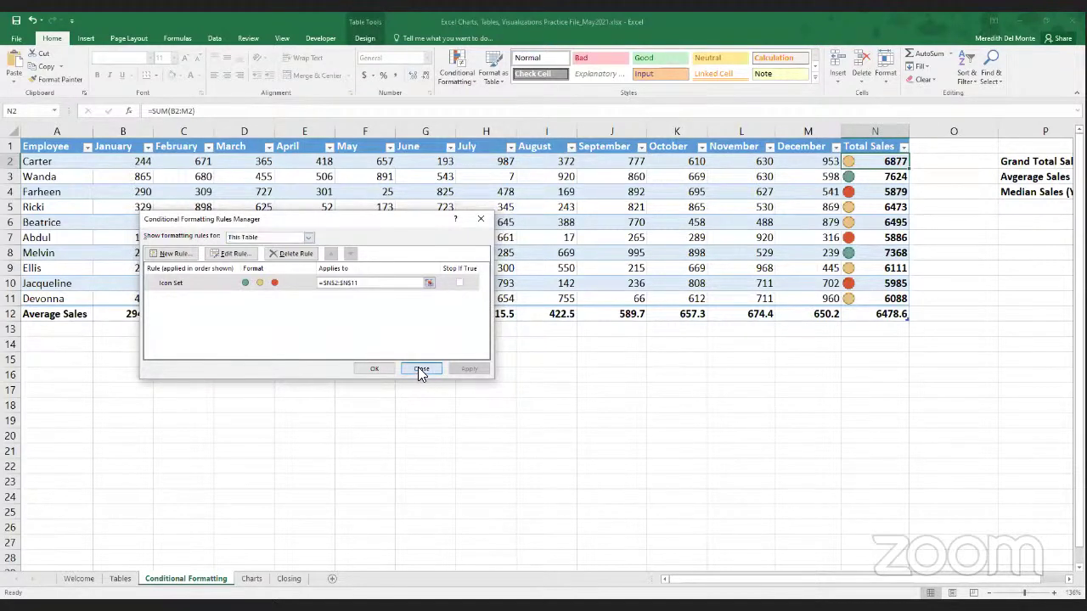
left_click(421, 370)
- Highlight the top 5 values in N2:N11 of the Total Sales column using Green Fill with Dark Green Text
left_click_drag(871, 167, 868, 300)
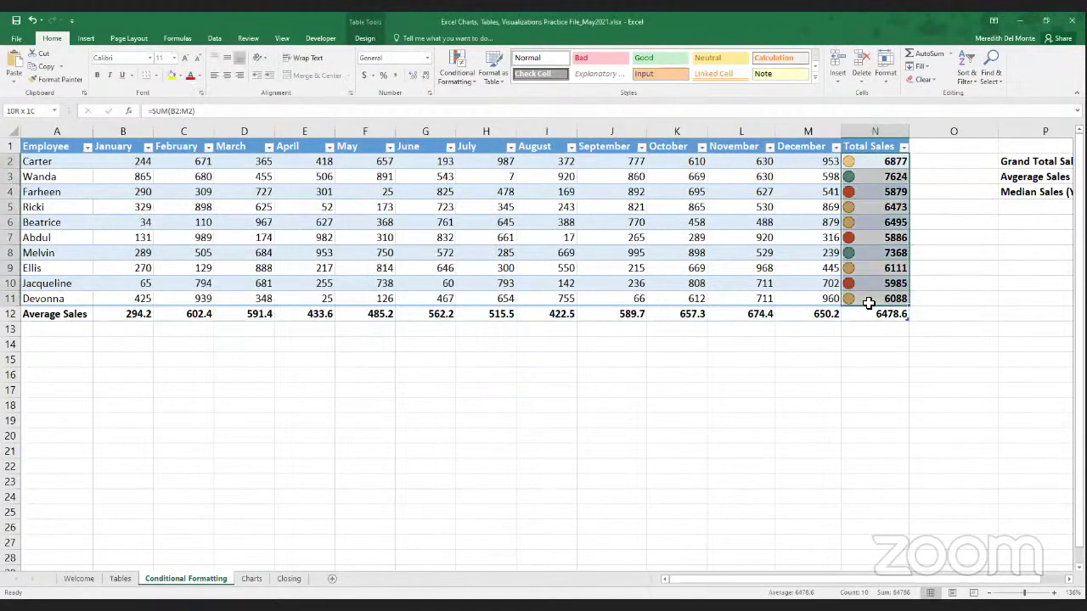
left_click(450, 73)
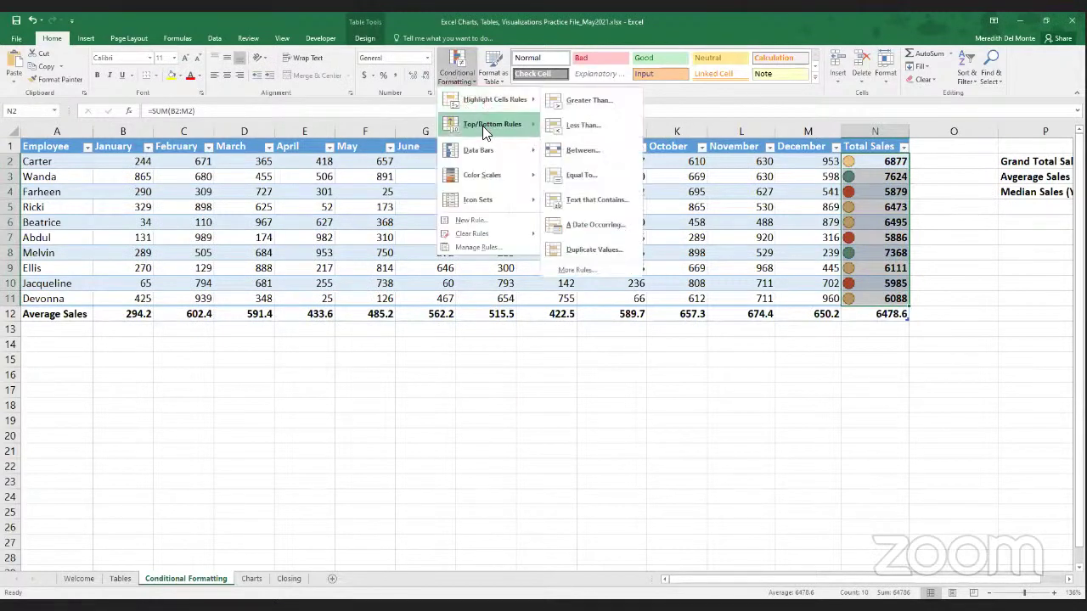
mouse_move(482, 125)
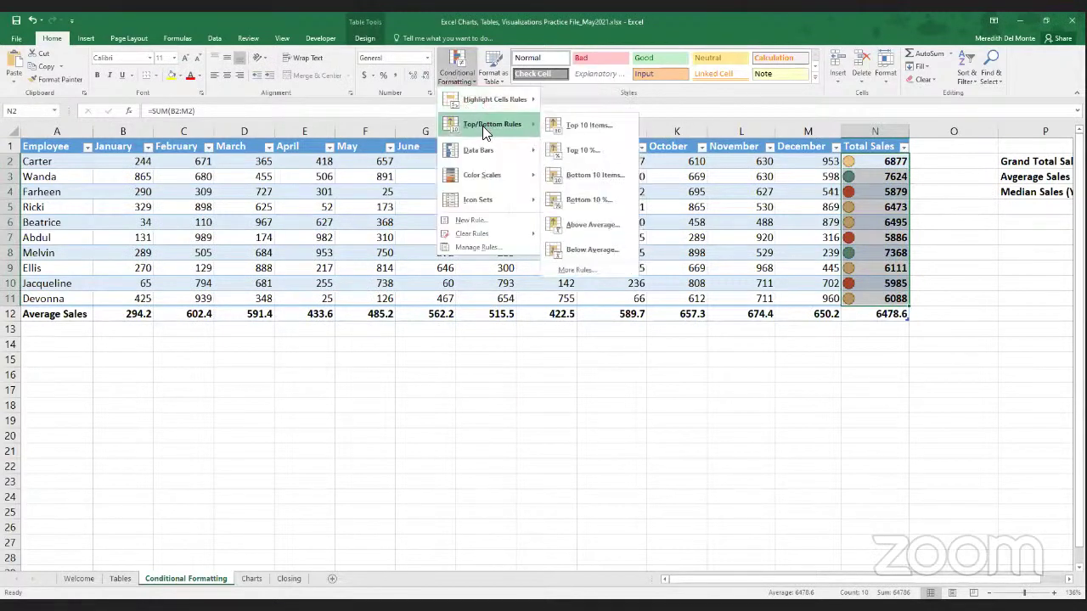
left_click(569, 126)
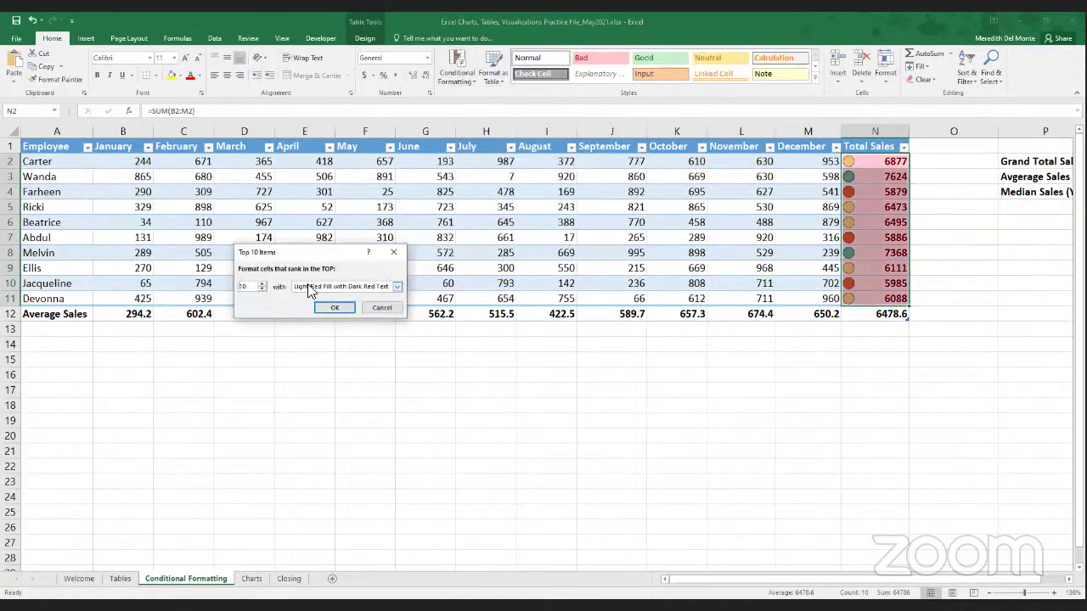
left_click(340, 286)
left_click(313, 312)
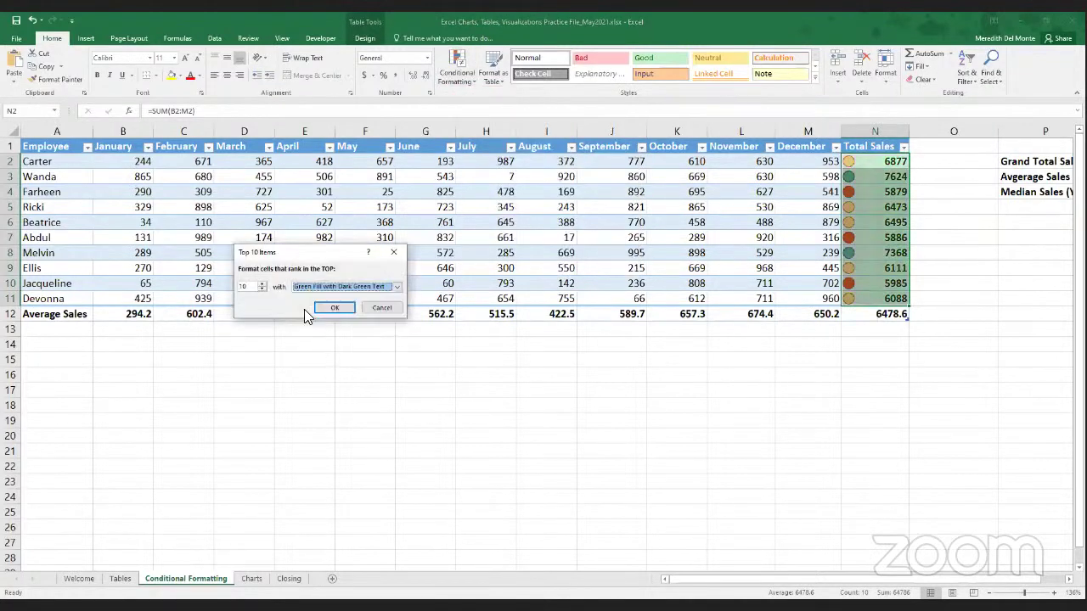
left_click(264, 289)
left_click(264, 288)
left_click(263, 289)
left_click(263, 288)
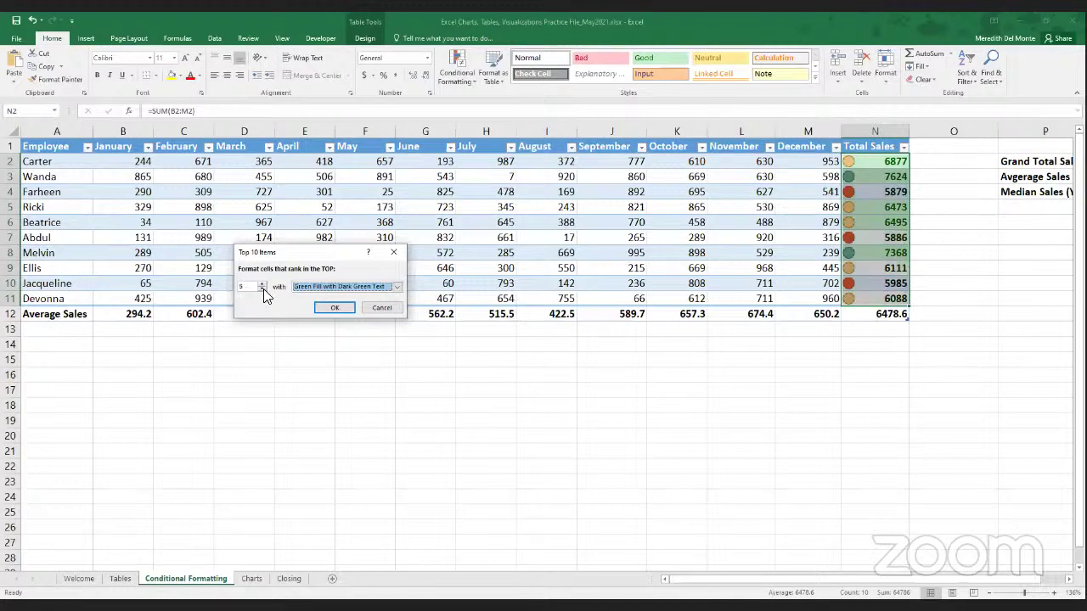
left_click(335, 307)
left_click(988, 270)
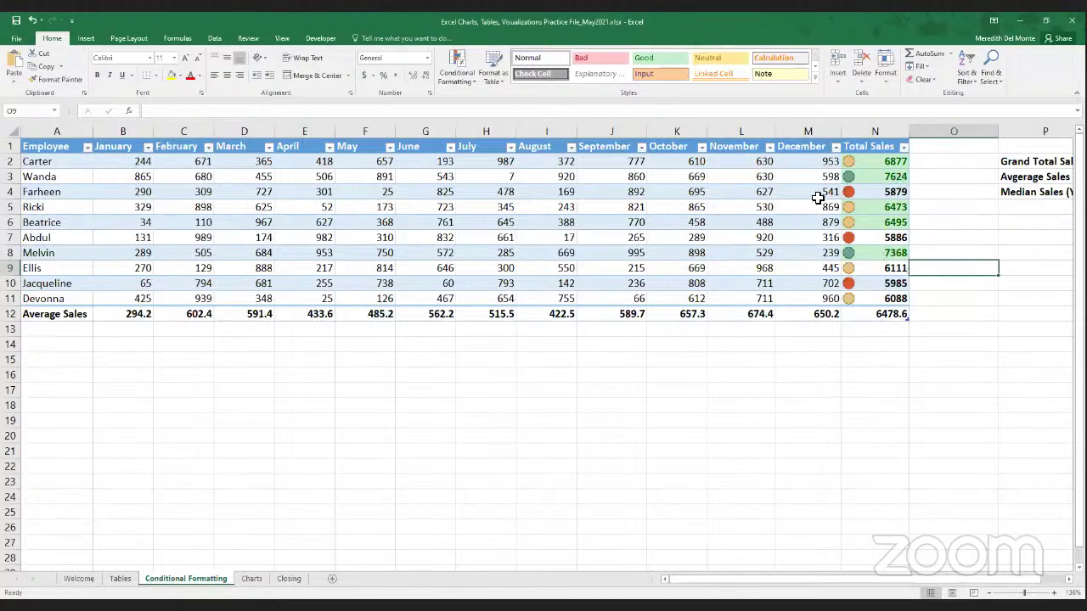
- Turn on the Total Row for the employee sales table on the Tables sheet
left_click(253, 581)
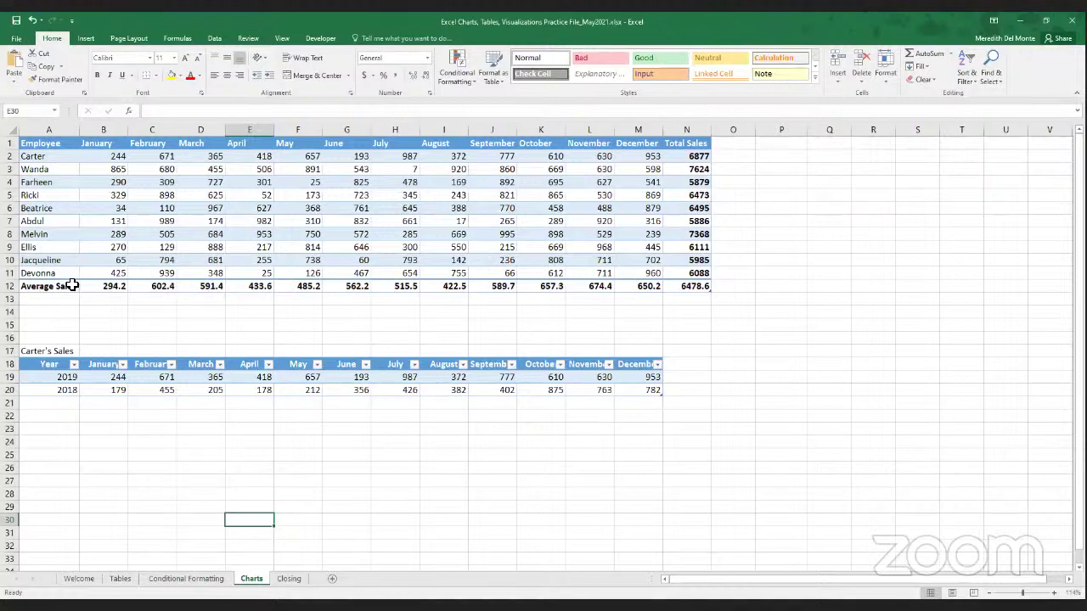
left_click(216, 578)
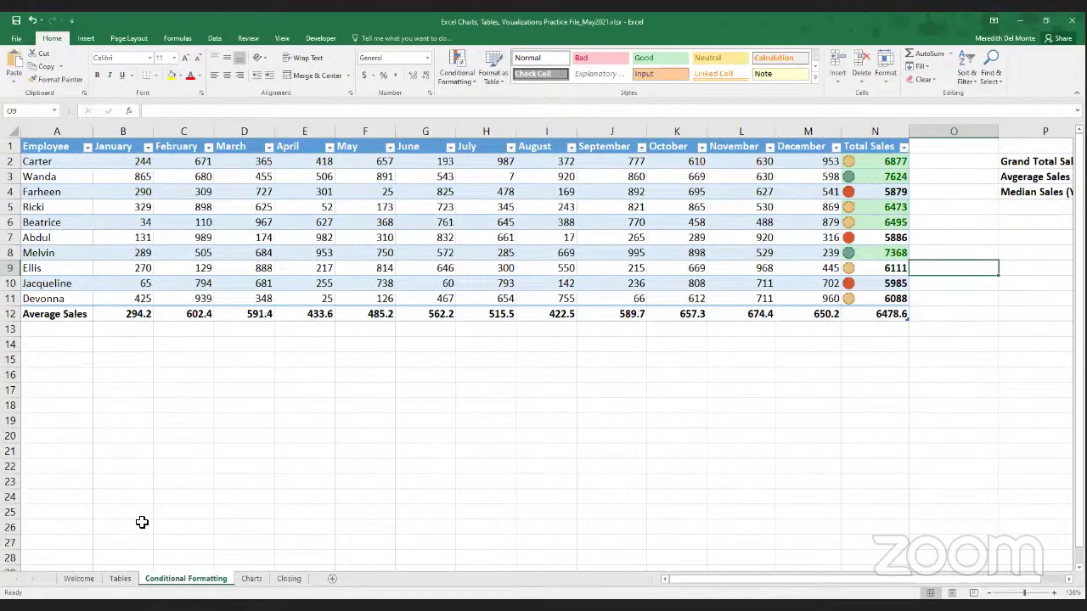
left_click(120, 580)
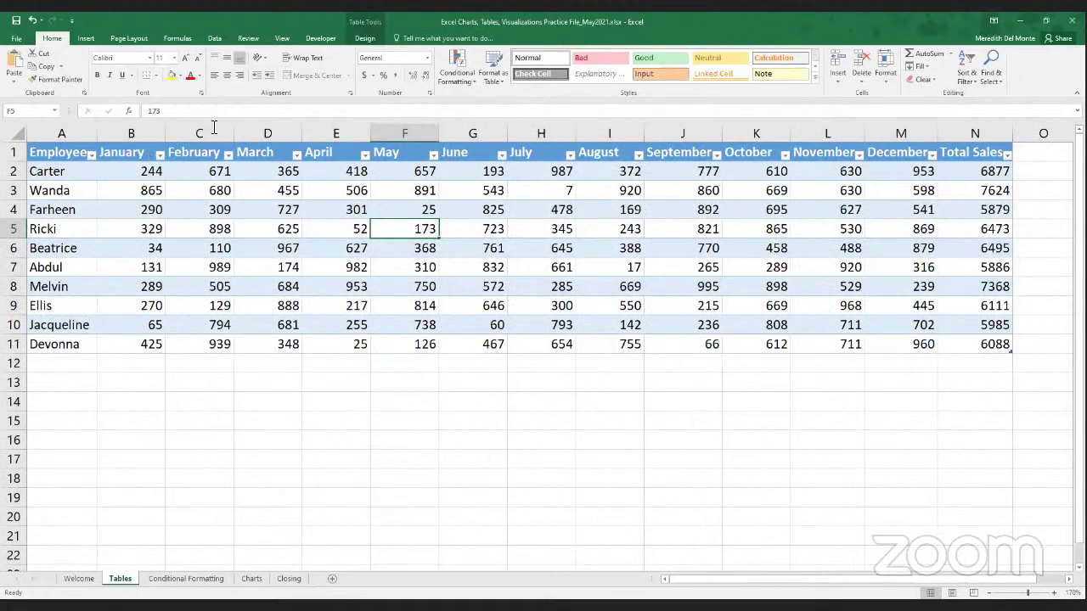
left_click(371, 38)
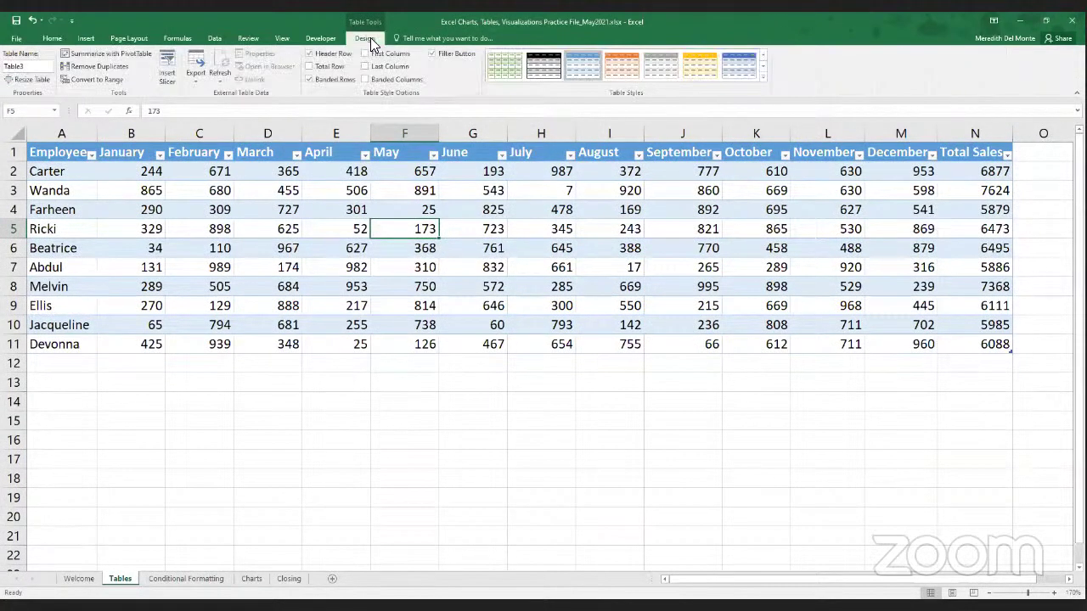
left_click(312, 67)
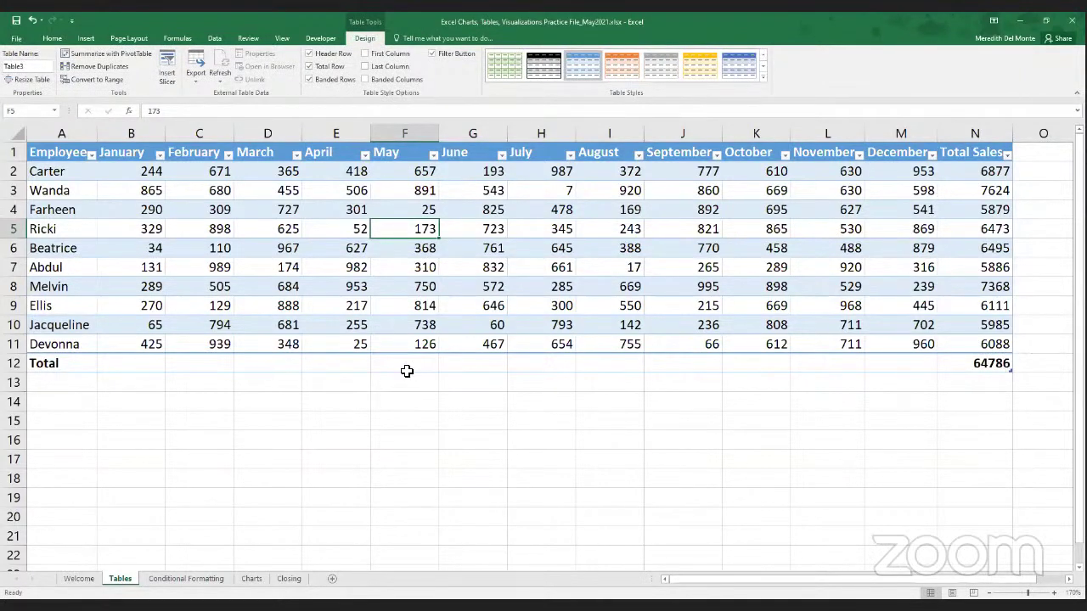
- Set January's total row cell to Average and fill the formula across the row through Total Sales
left_click(134, 365)
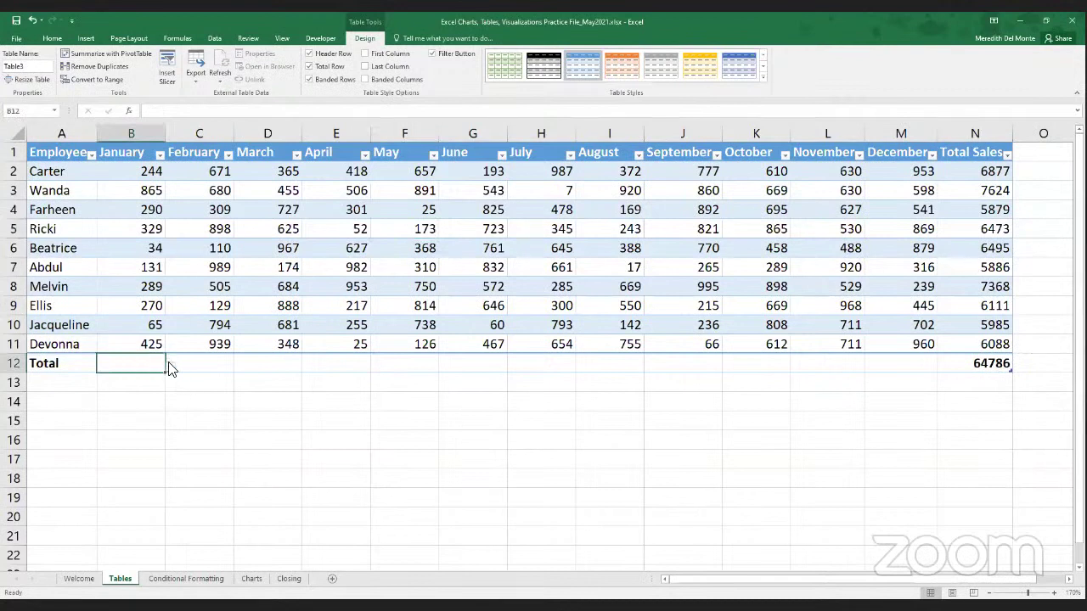
left_click(171, 366)
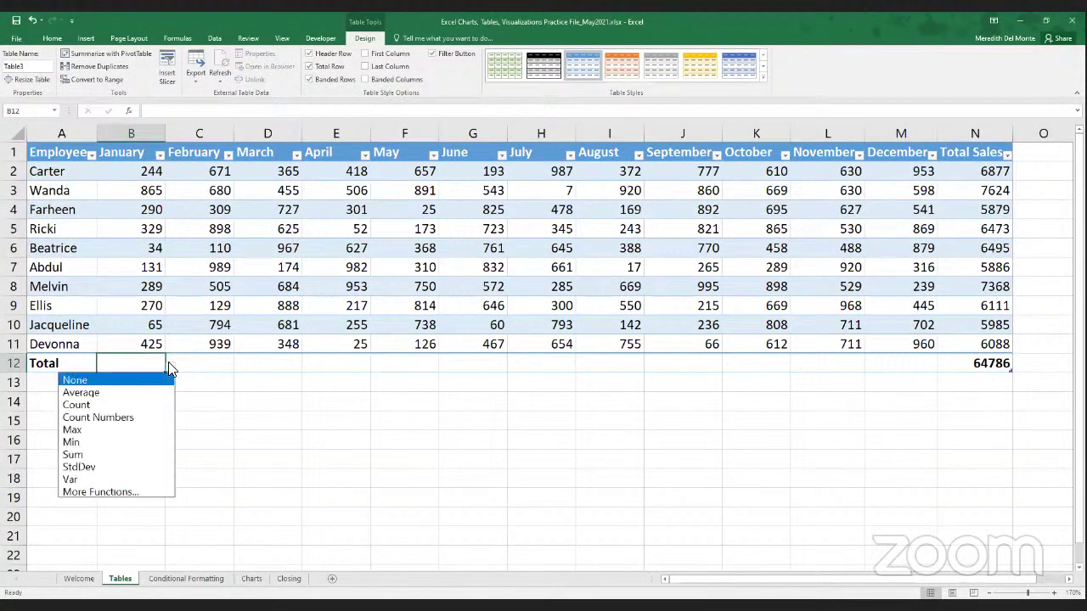
left_click(123, 400)
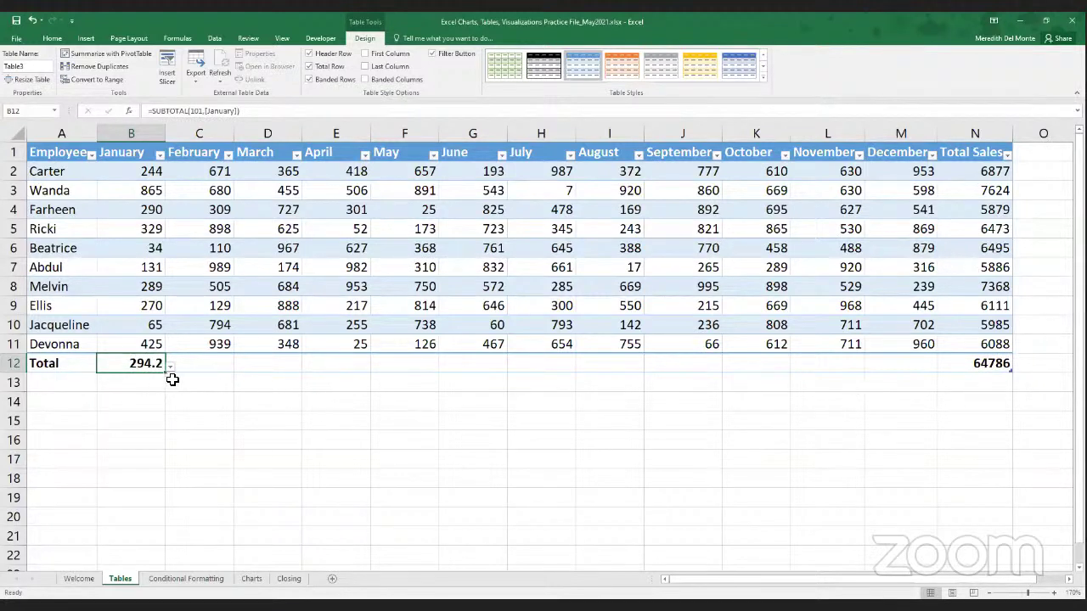
left_click_drag(168, 378, 981, 367)
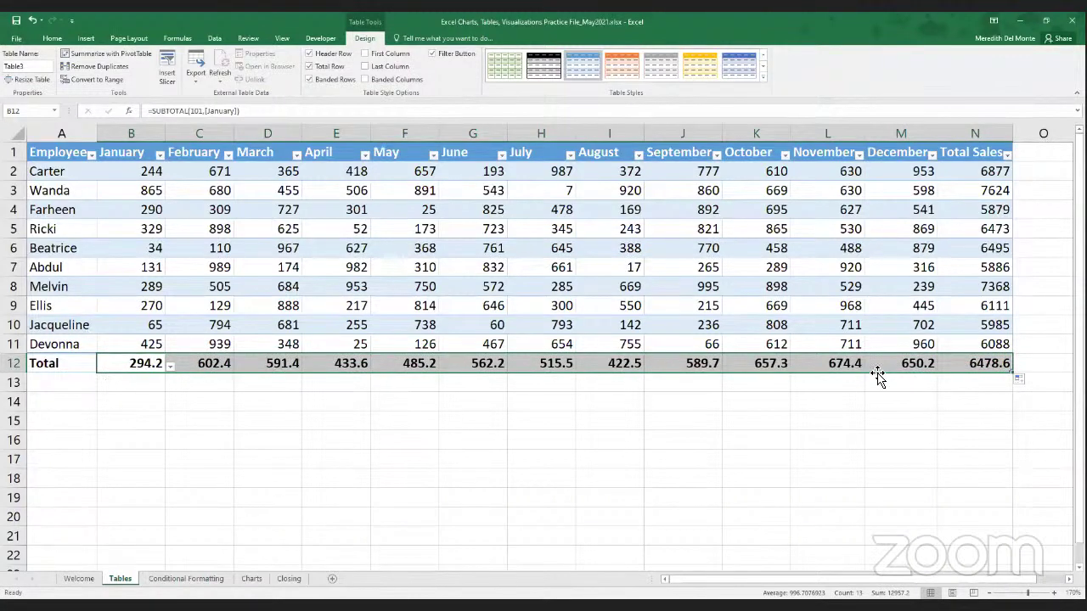
left_click(188, 396)
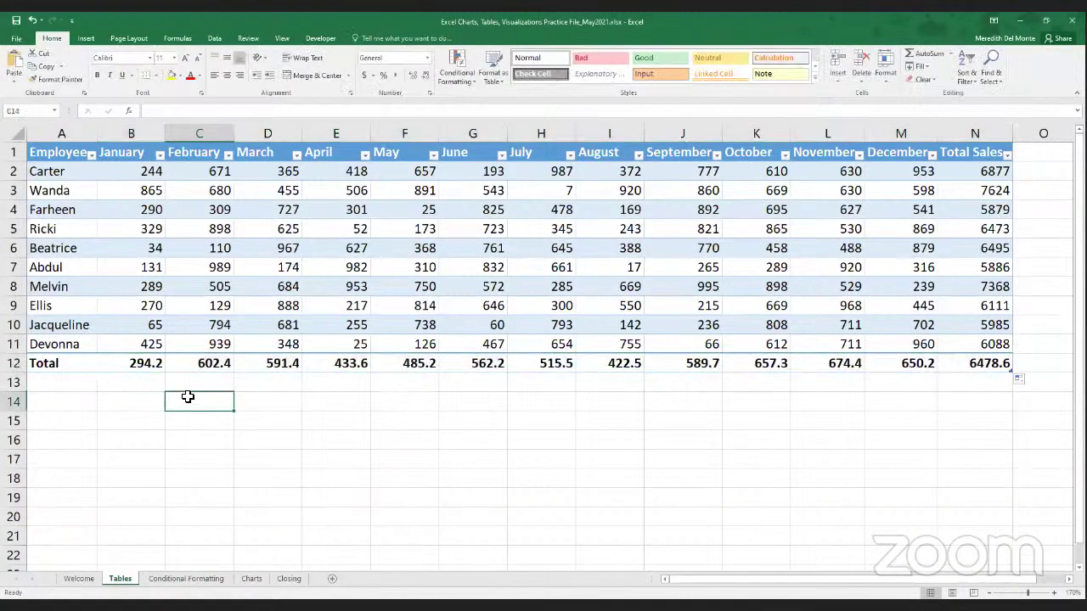
- Try the Sum function in January's total row cell and restore it to Average
left_click(158, 367)
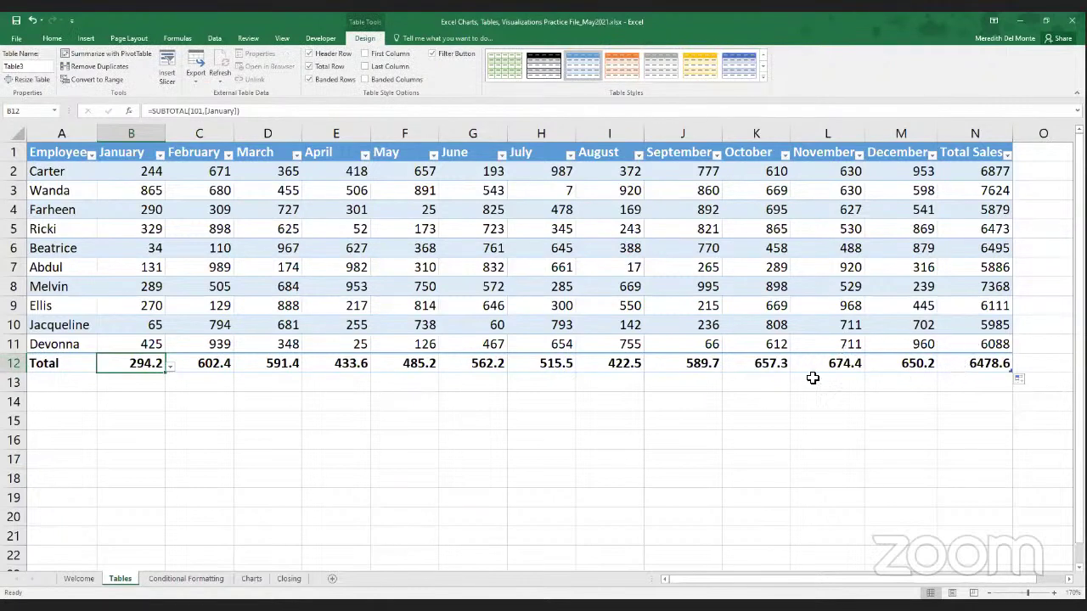
left_click(171, 366)
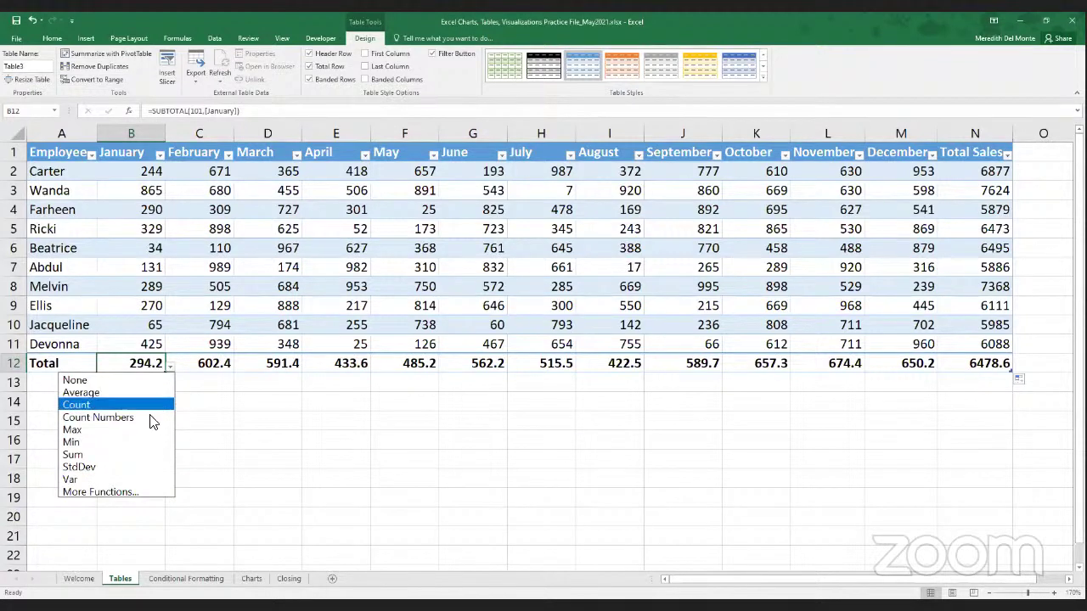
left_click(73, 456)
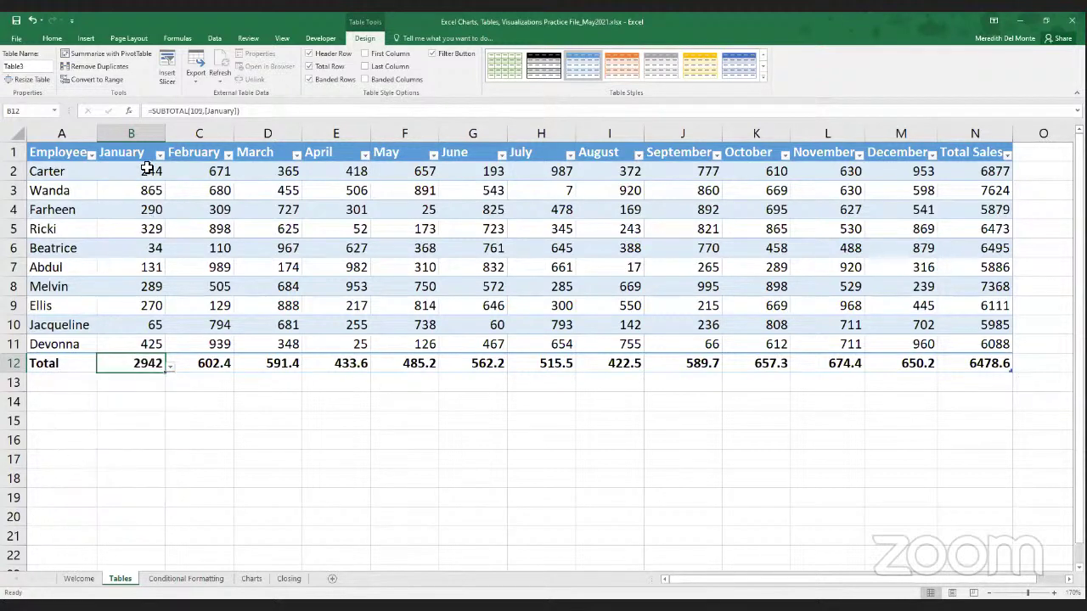
left_click(169, 366)
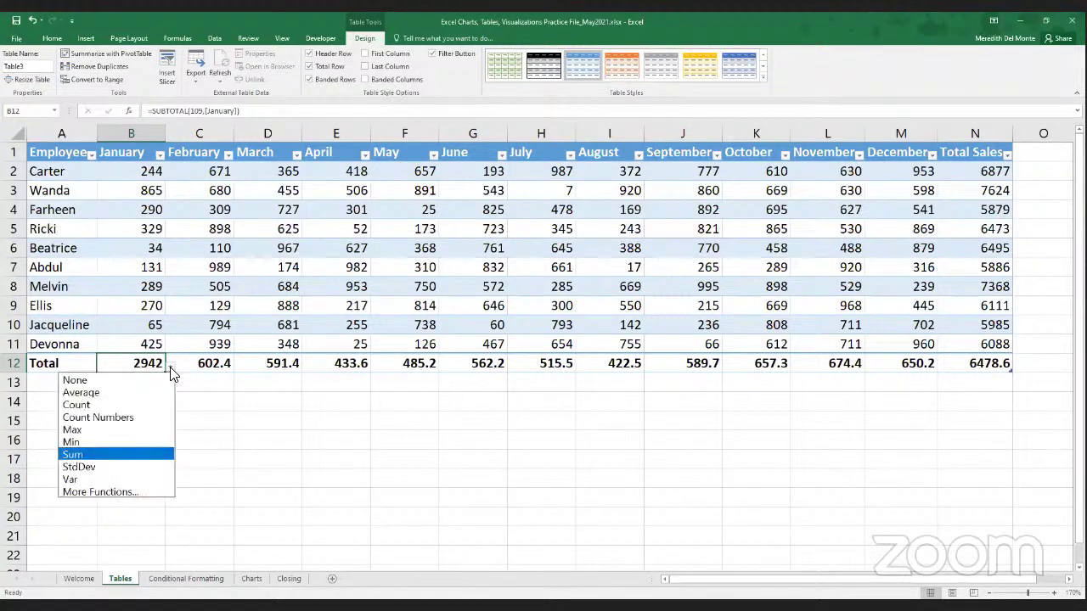
left_click(119, 395)
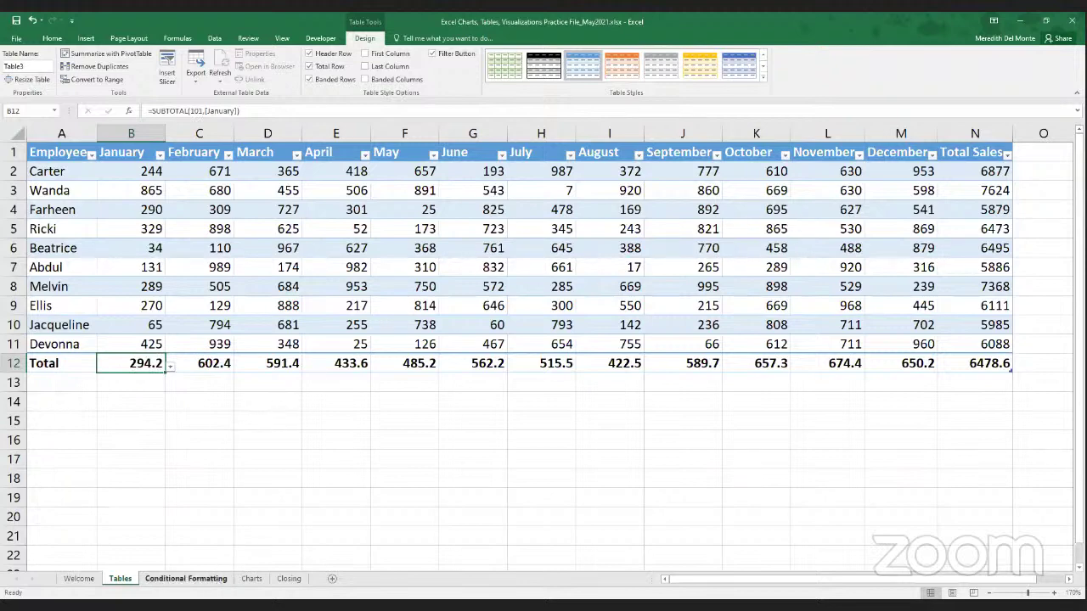
- Insert a 2-D stacked column chart from the employee sales table on the Charts sheet
left_click(249, 583)
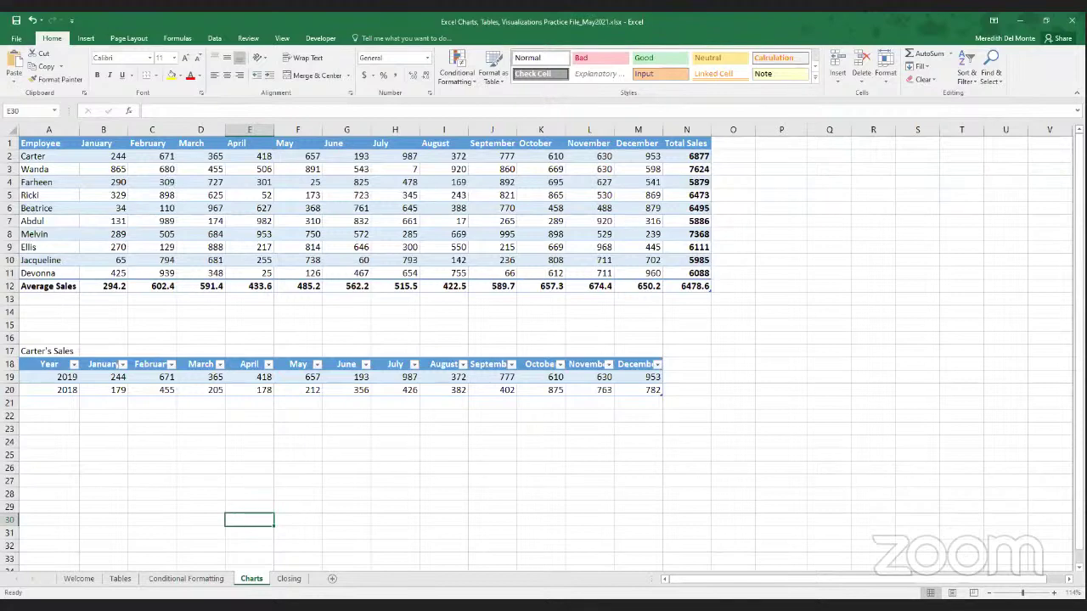
scroll(829, 544, "down", 3)
scroll(829, 543, "up", 3)
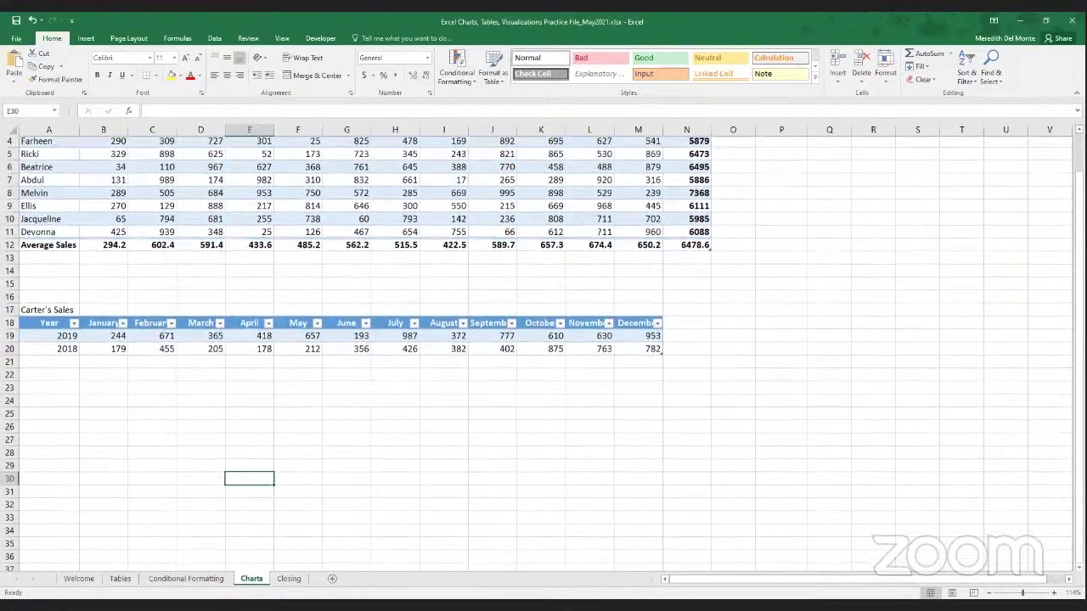
left_click(88, 39)
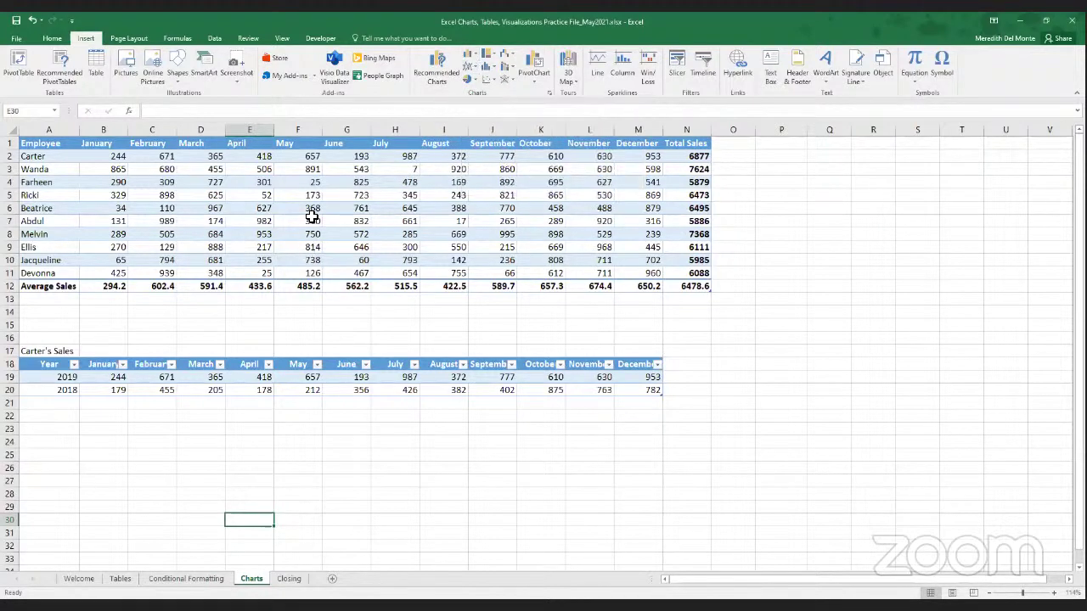
left_click(88, 181)
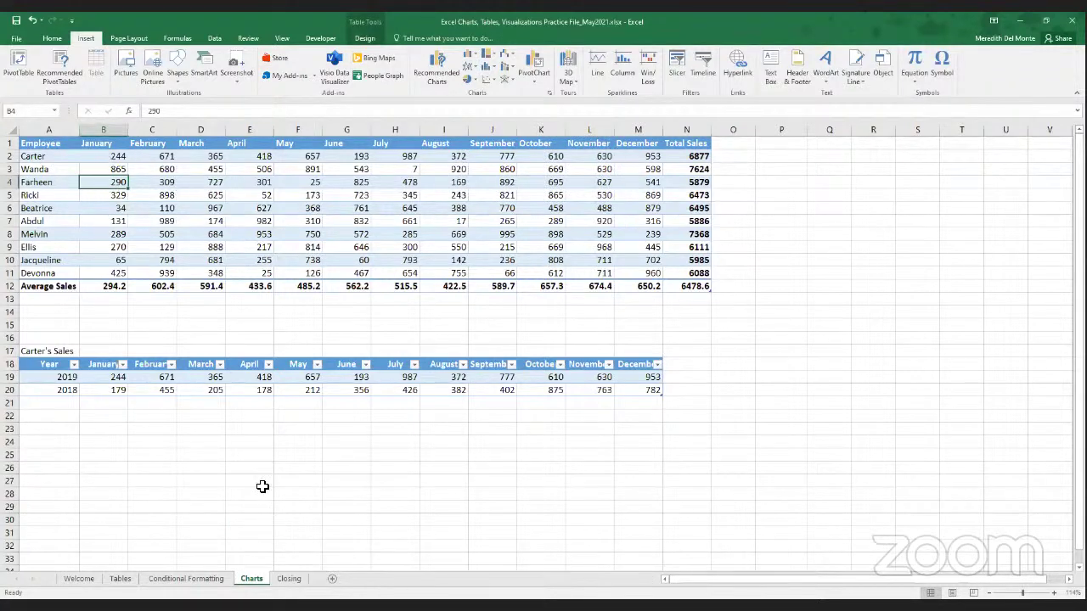
left_click(253, 429)
left_click(235, 440)
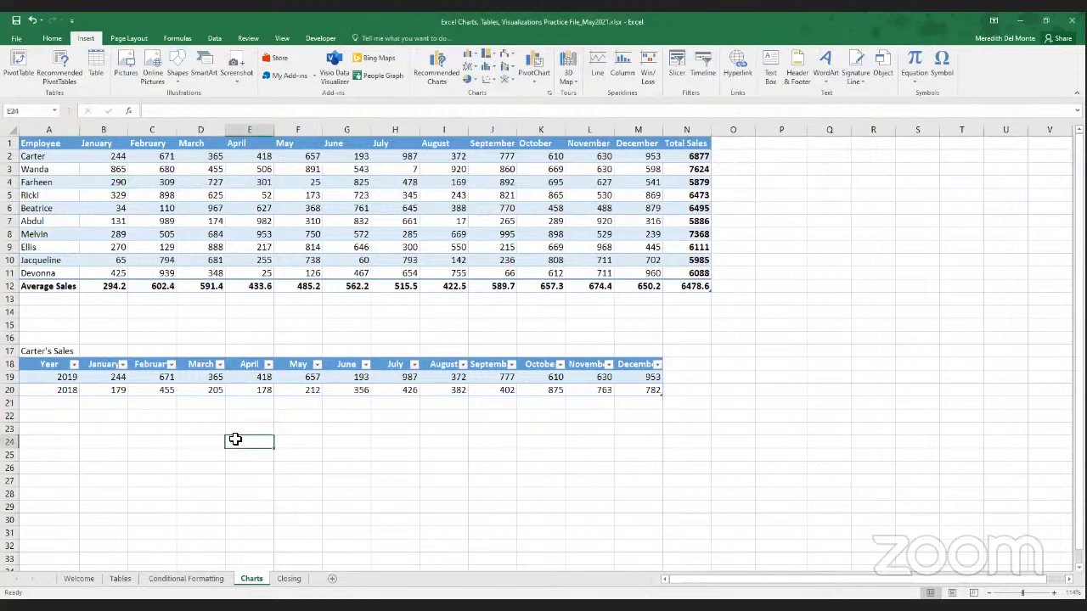
left_click(116, 168)
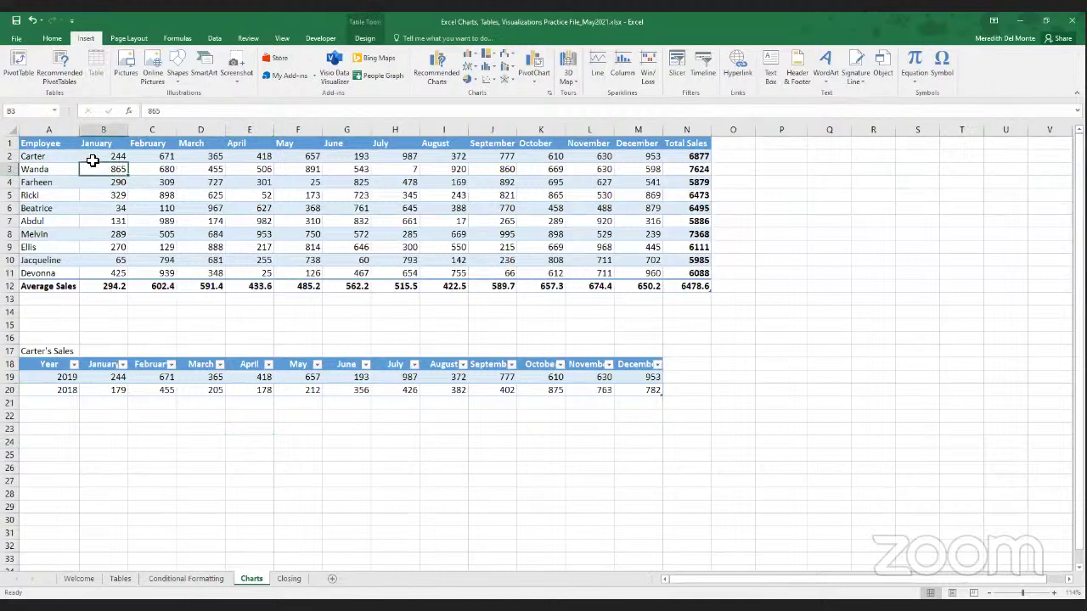
left_click(472, 59)
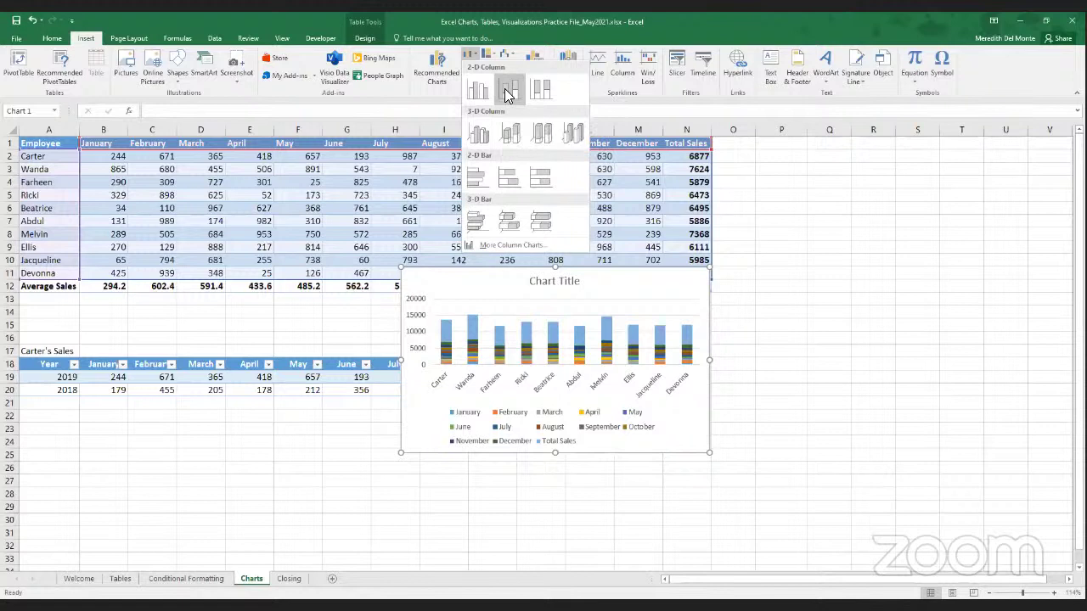
left_click(507, 90)
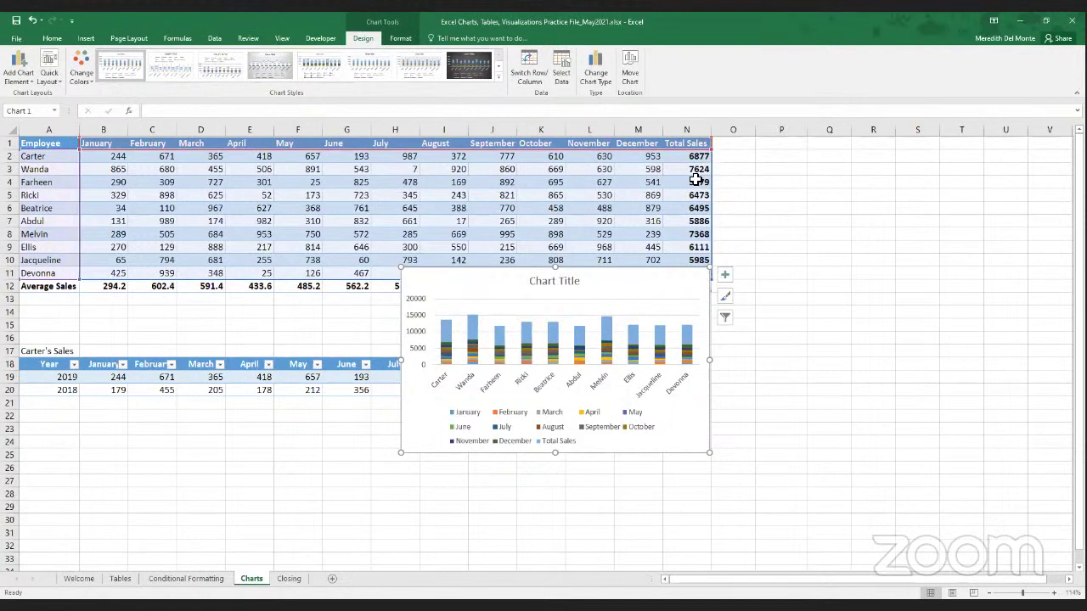
- Shrink the stacked column chart's data range to January through December, excluding the Total Sales column
mouse_move(609, 329)
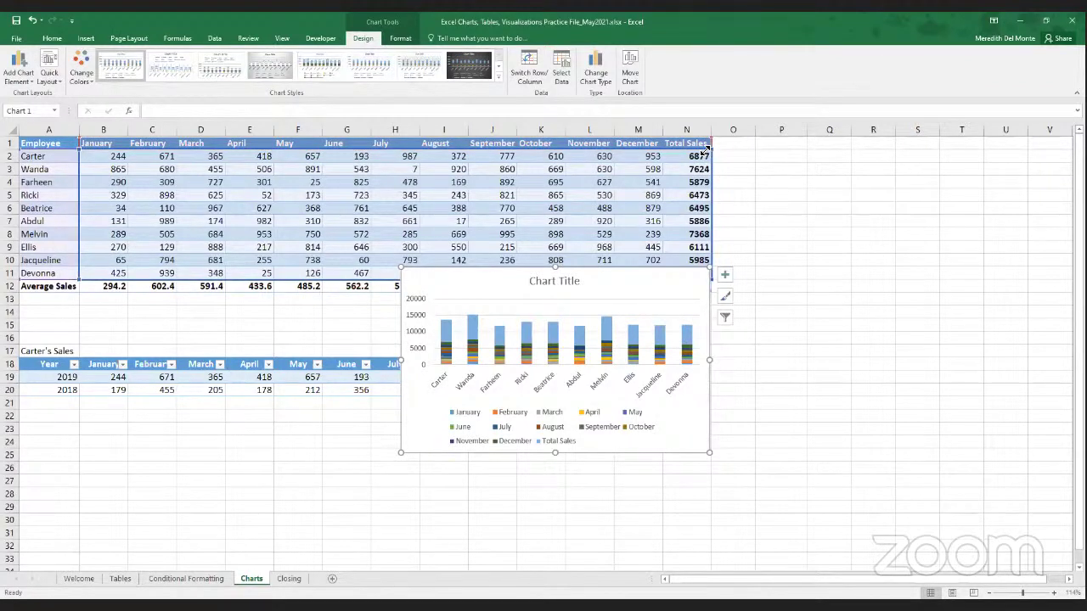
left_click_drag(687, 151, 672, 149)
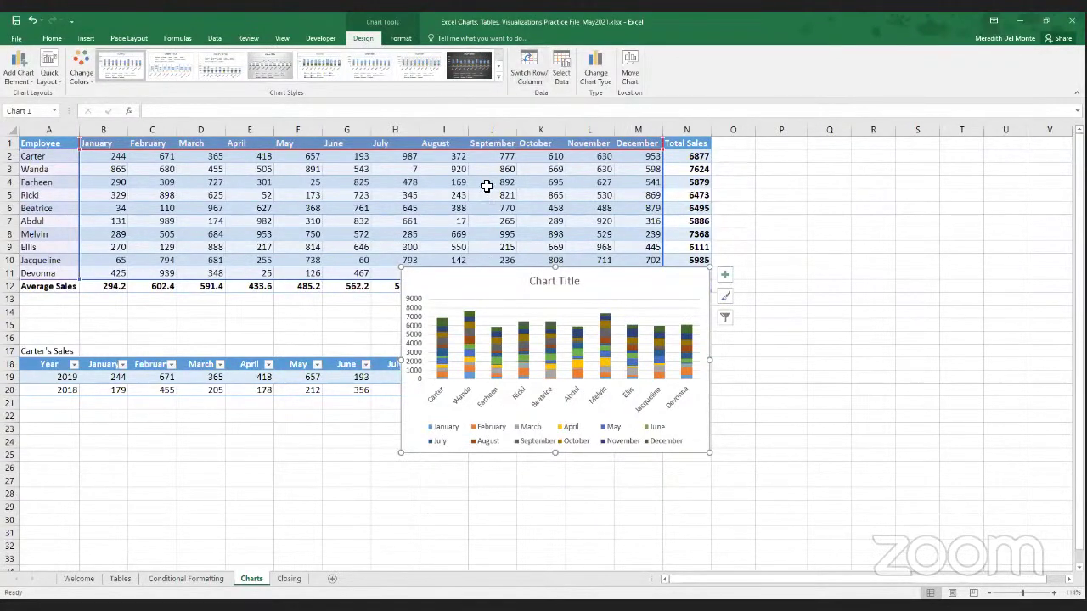
- Swap the chart's rows and columns so months form the categories, and move the chart clear of both tables beside the Total Sales column
left_click(530, 76)
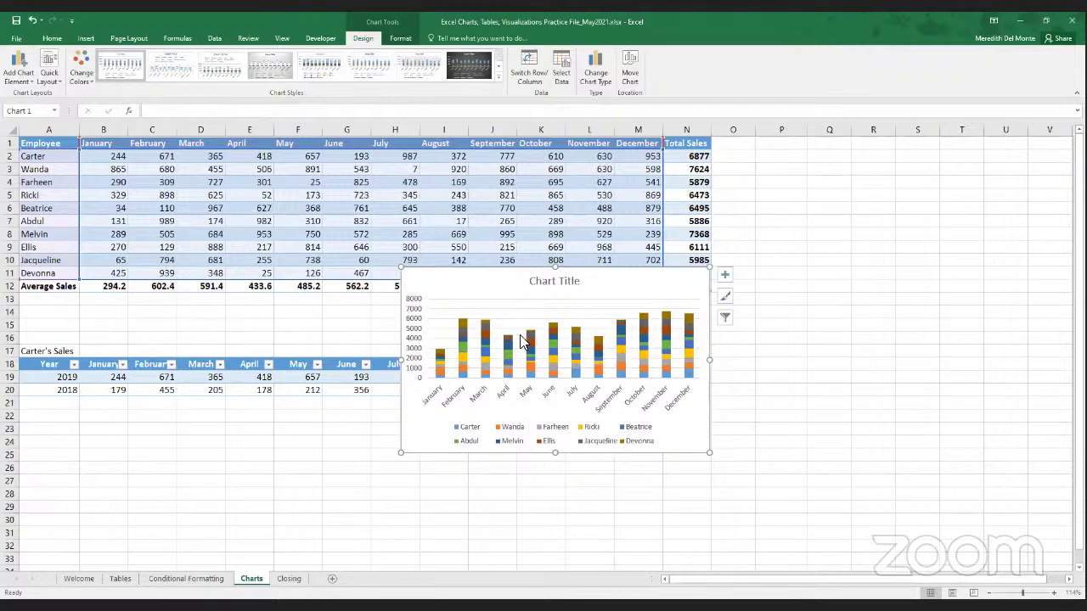
left_click_drag(600, 275, 773, 246)
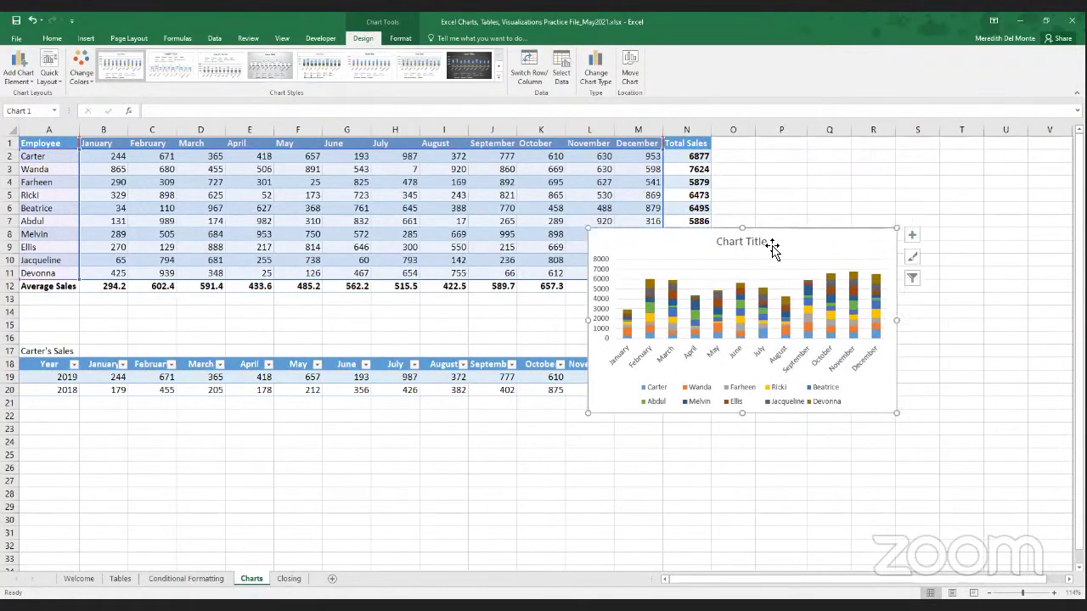
left_click(769, 245)
left_click(603, 275)
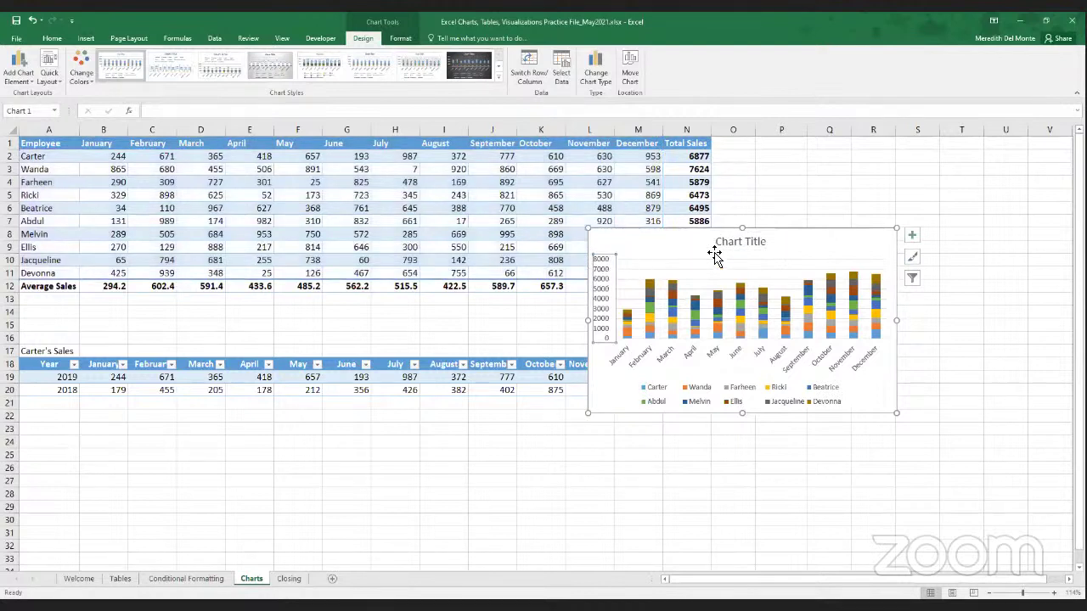
left_click(750, 244)
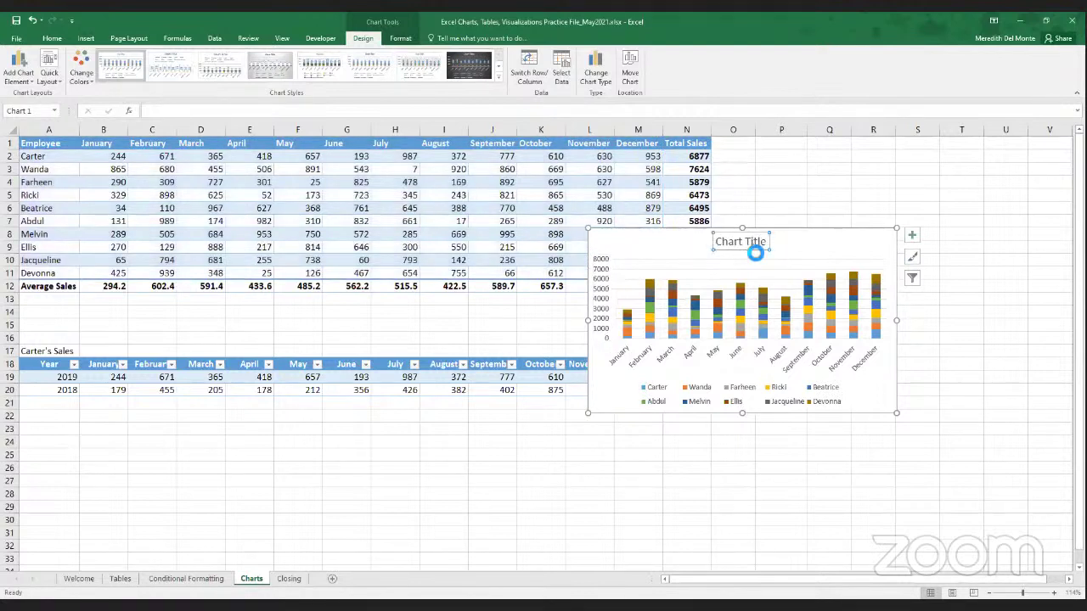
left_click(828, 244)
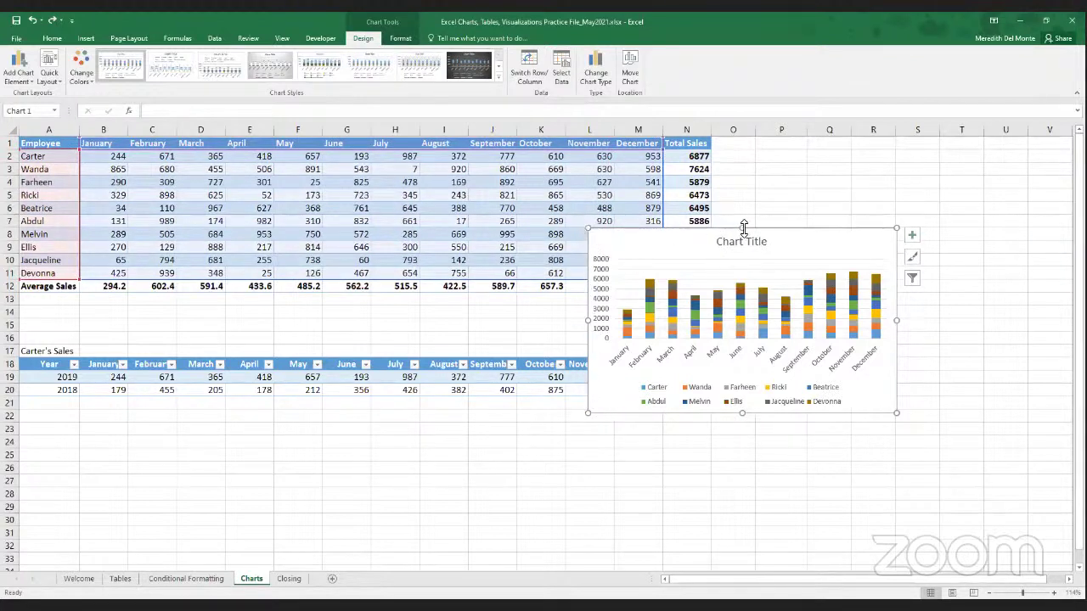
left_click_drag(795, 237, 730, 377)
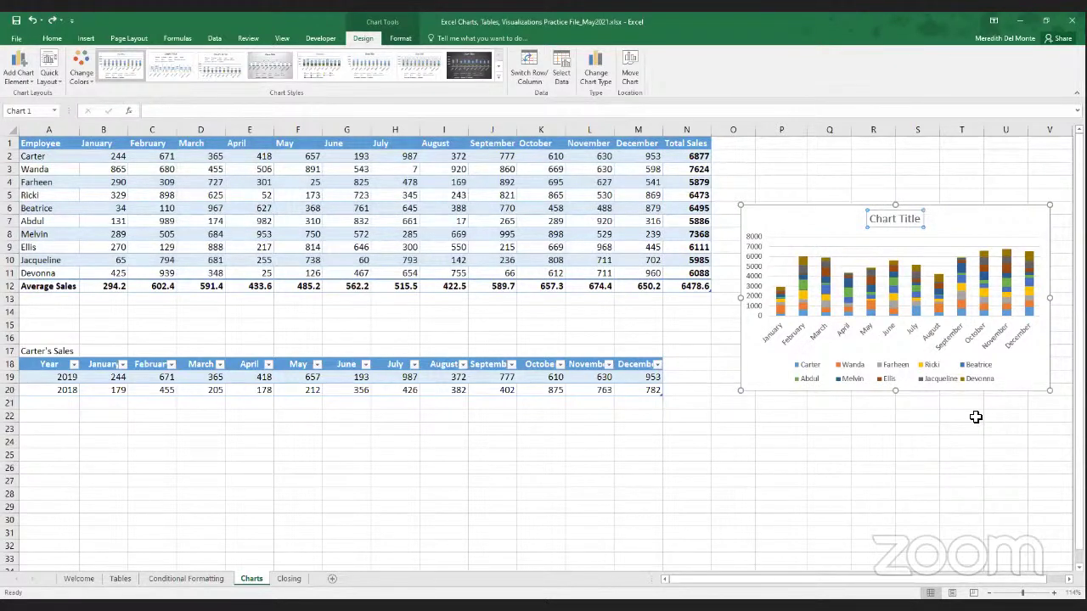
left_click(1008, 373)
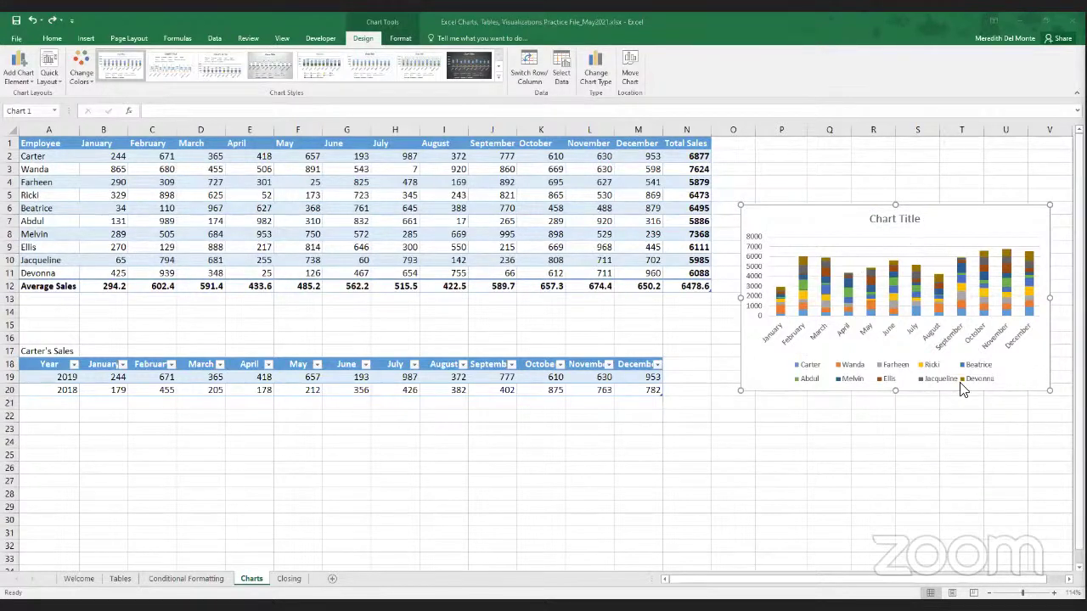
- Replace the placeholder chart title with "Total Sales Per Month"
left_click(918, 220)
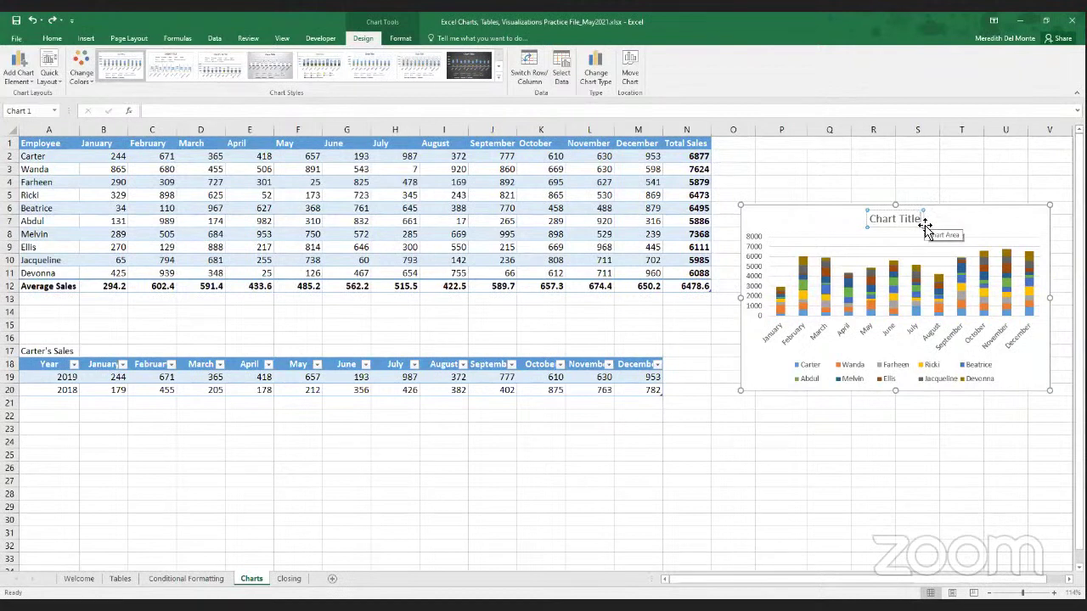
key("BackSpace")
key("BackSpace")
key("BackSpace")
key("BackSpace")
key("BackSpace")
key("BackSpace")
key("BackSpace")
key("BackSpace")
key("BackSpace")
key("BackSpace")
key("BackSpace")
type("Total Sales Pe")
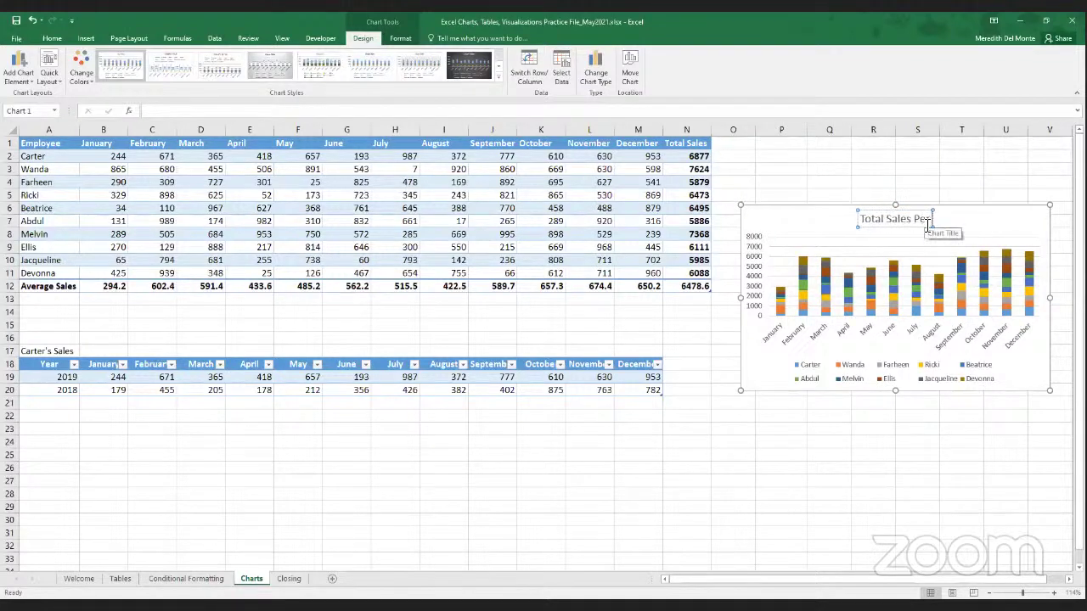
type("r Month")
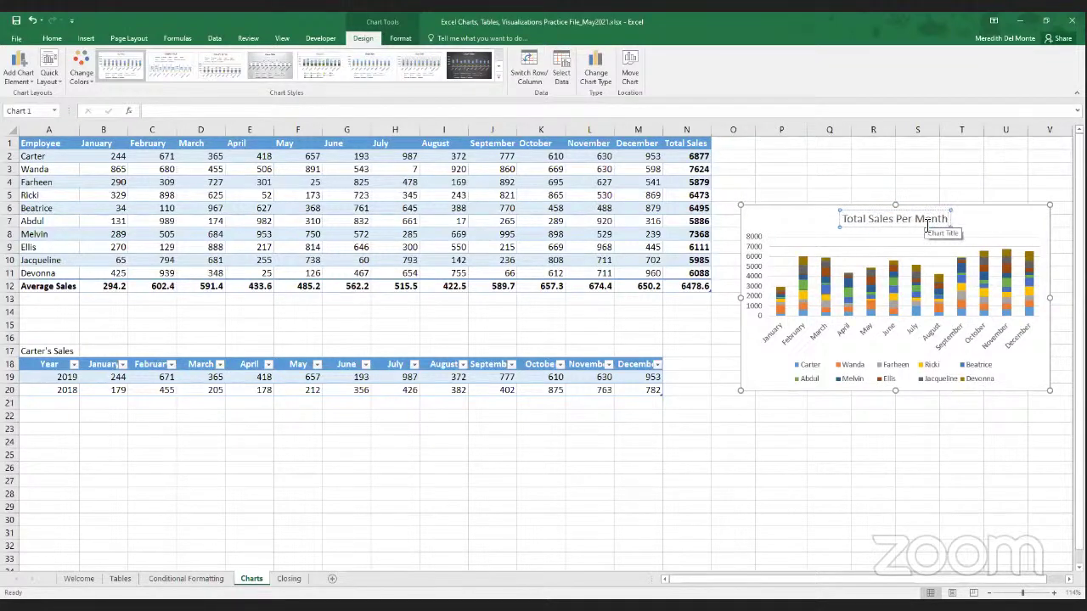
- Enlarge the stacked column chart considerably and reposition it over the middle of the sheet, starting just below row 2
left_click(969, 224)
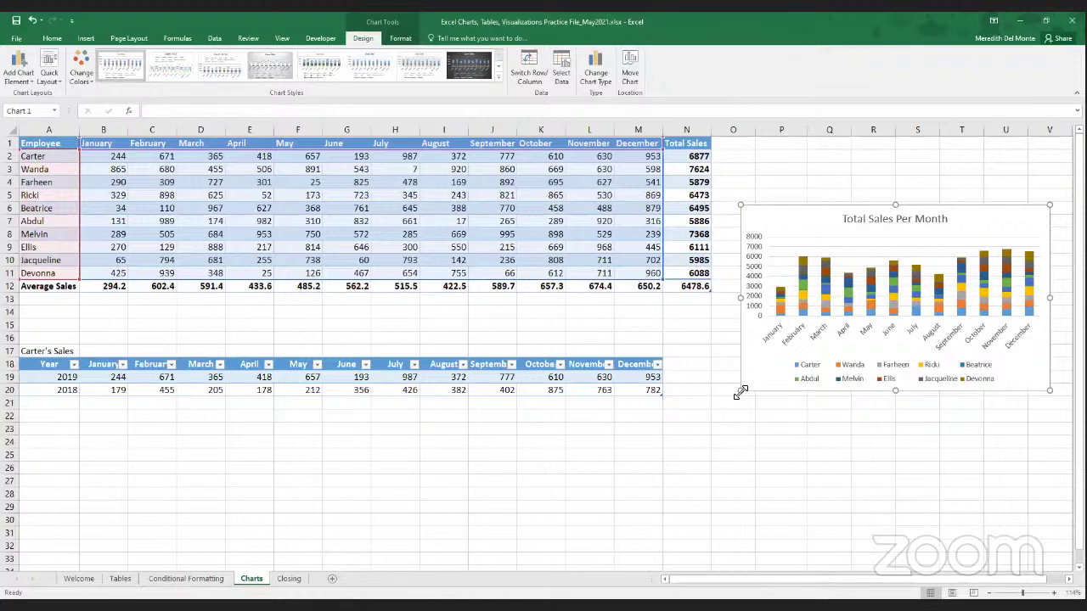
left_click_drag(741, 391, 507, 558)
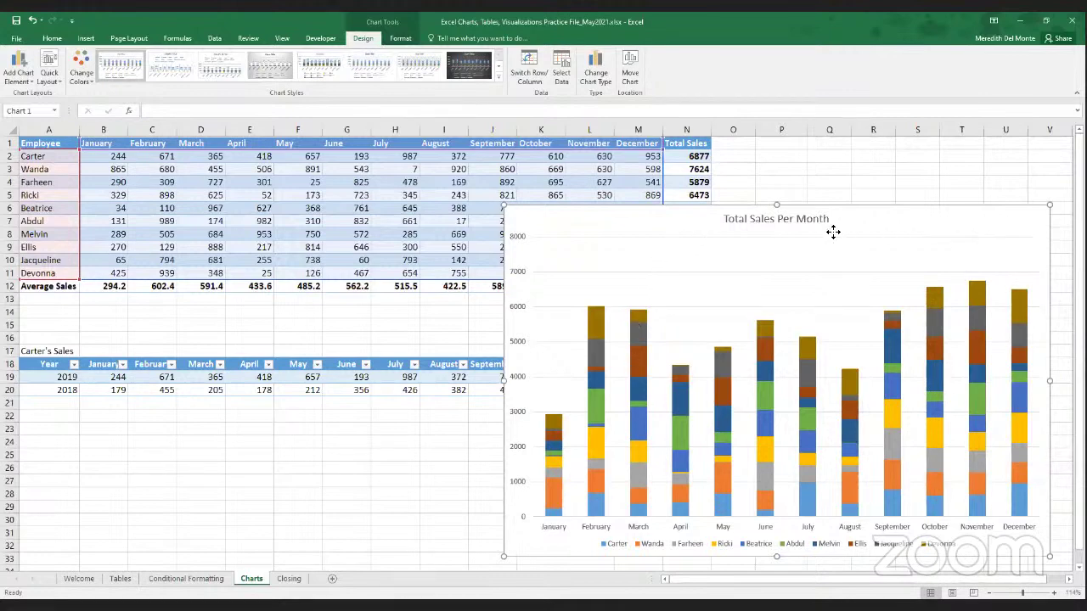
left_click_drag(836, 235, 639, 190)
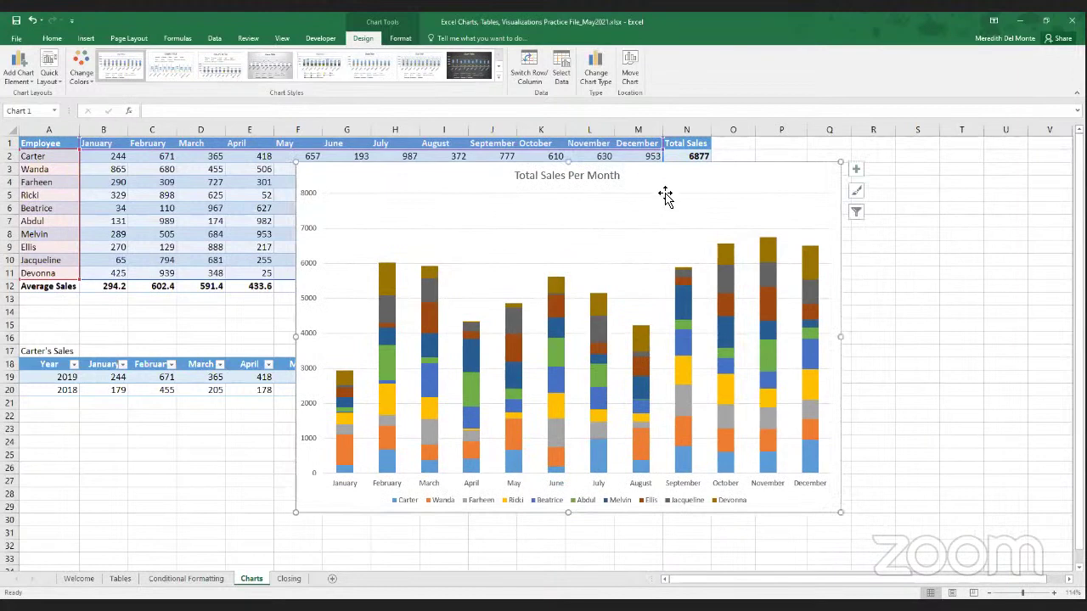
- Bring up the formatting options of the chart's vertical axis and set its major unit to 500
double_click(660, 193)
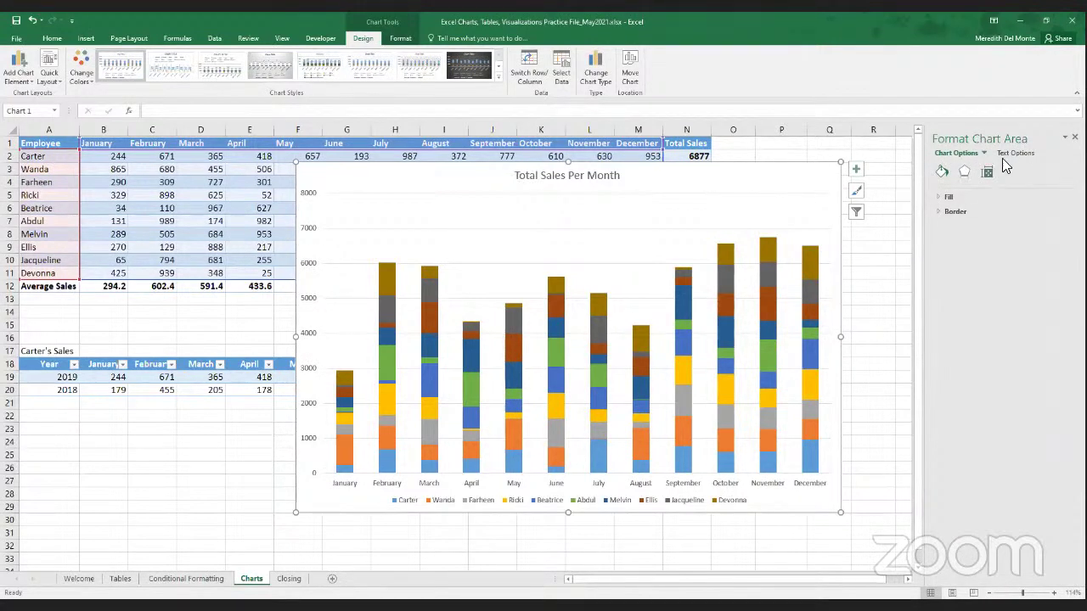
left_click(748, 309)
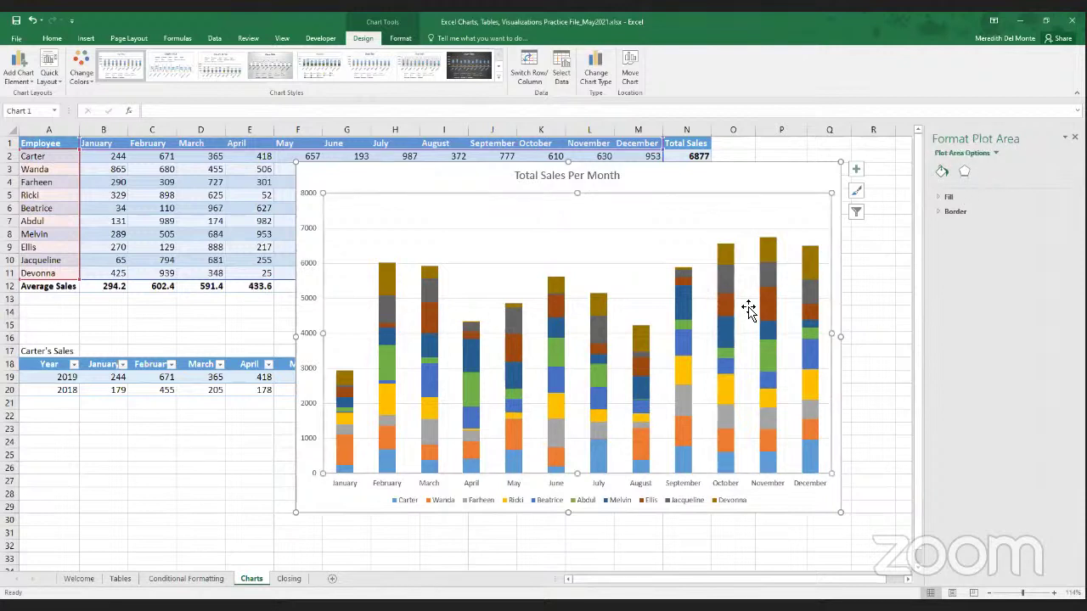
left_click(998, 156)
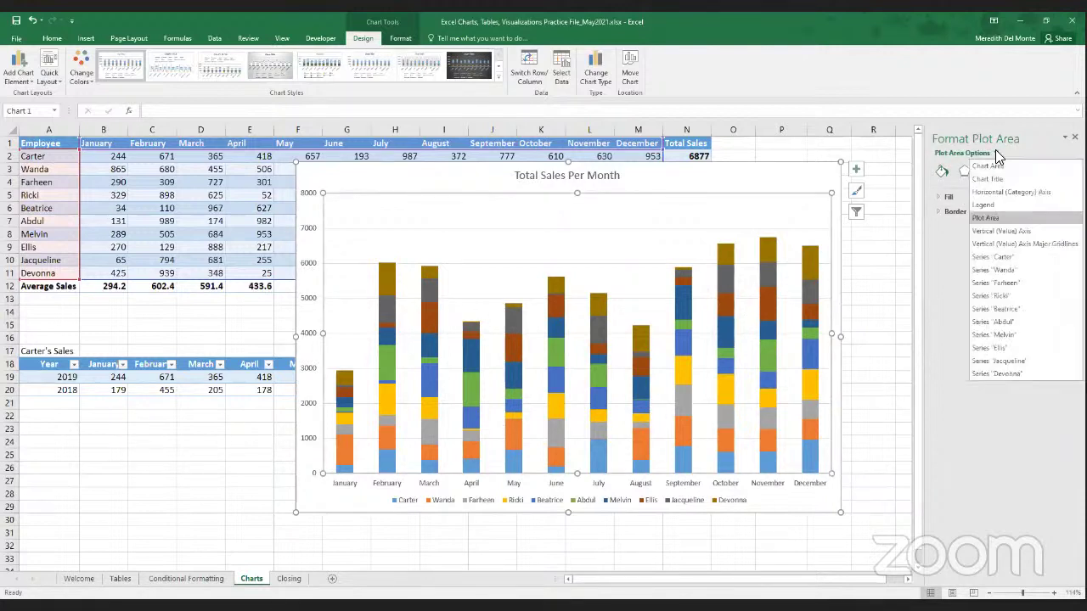
left_click(302, 331)
left_click(309, 255)
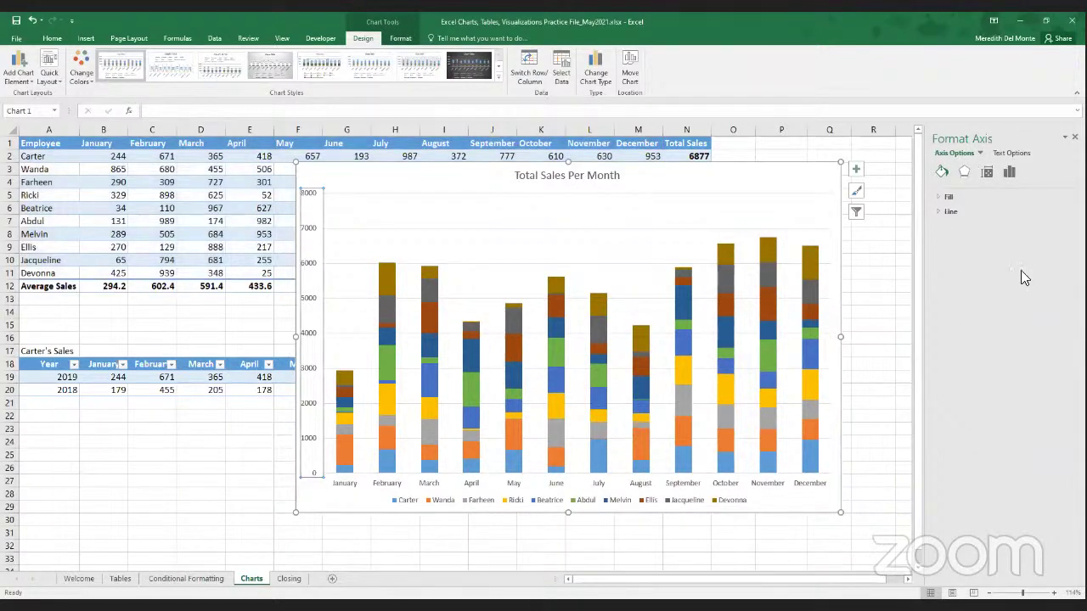
left_click(1008, 173)
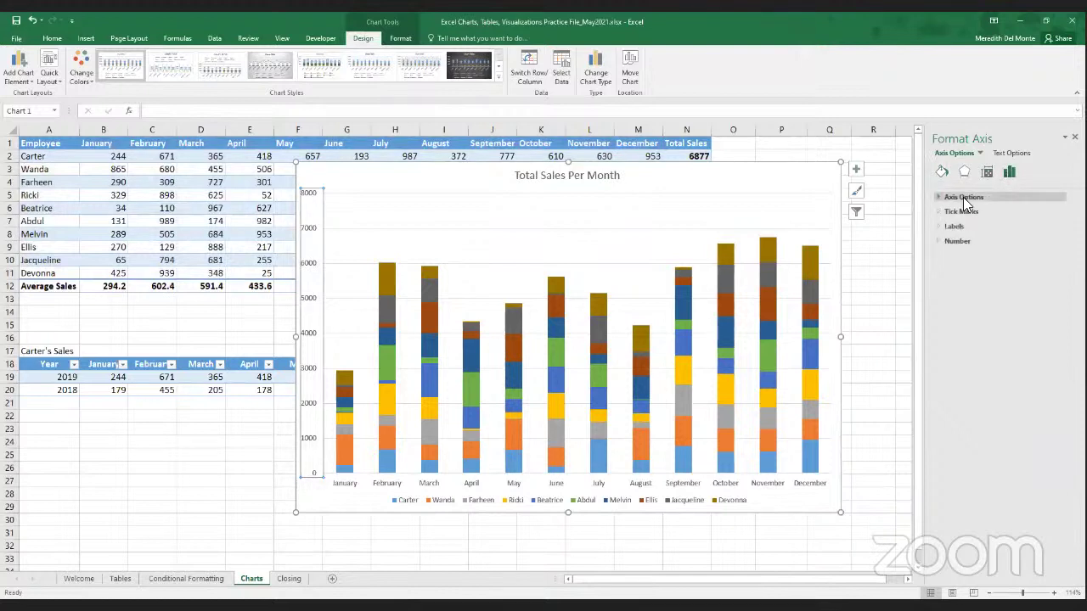
left_click(962, 197)
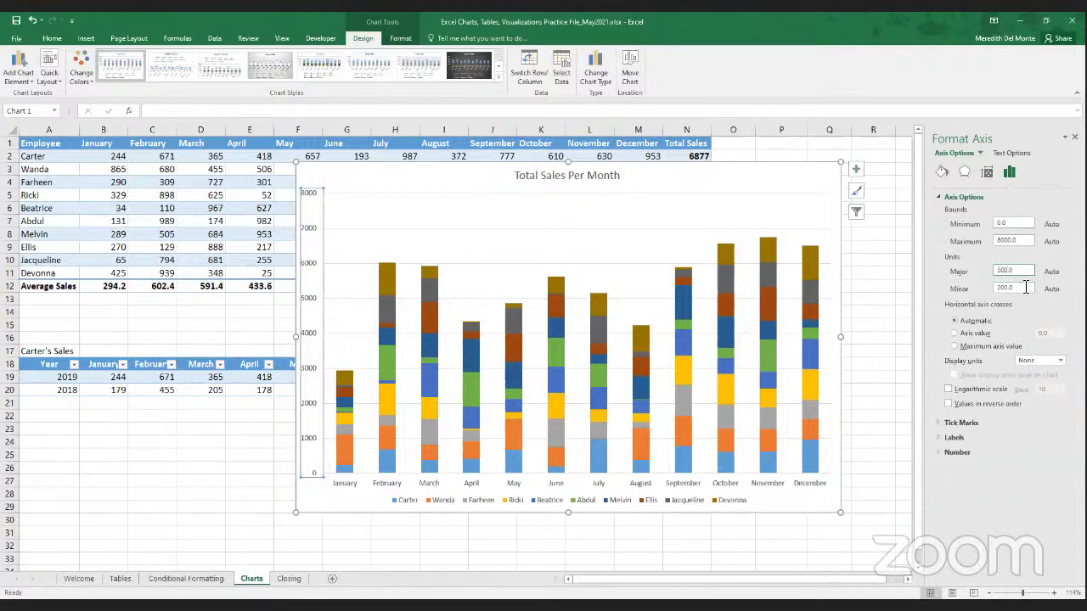
key("Return")
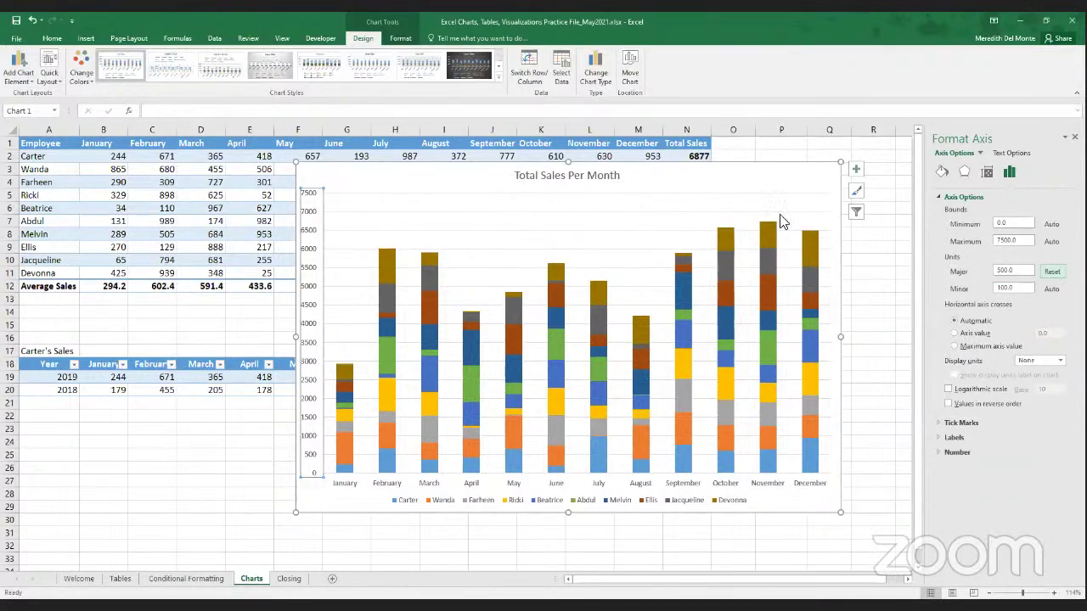
- Set the vertical axis's maximum bound to 7000
left_click(1005, 242)
key("BackSpace")
type("0")
key("Return")
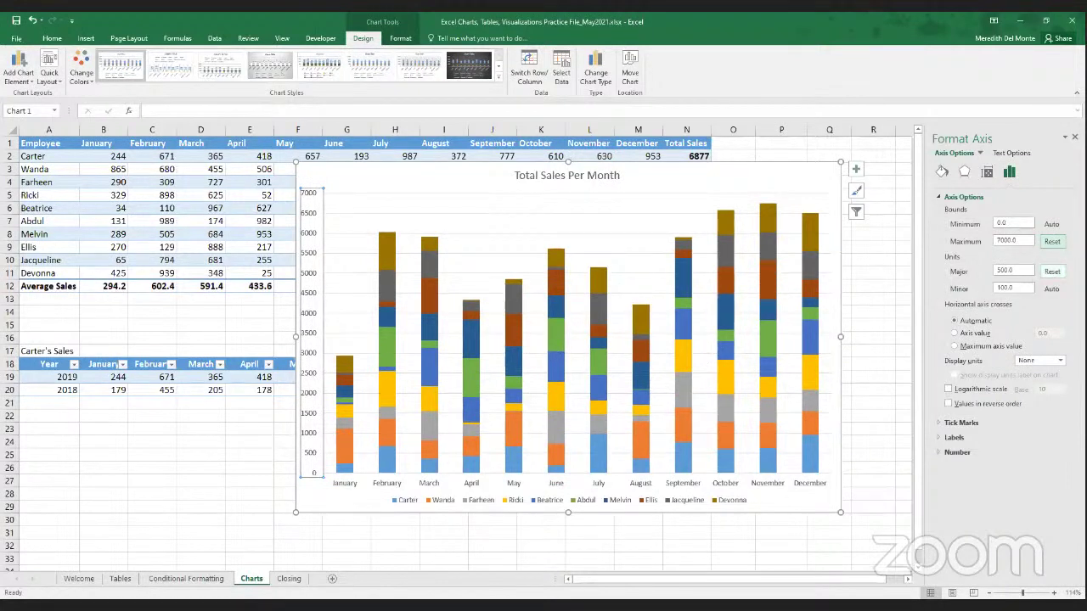
- Reset the vertical axis's maximum bound and major unit to their automatic values
left_click(1051, 243)
left_click(1052, 272)
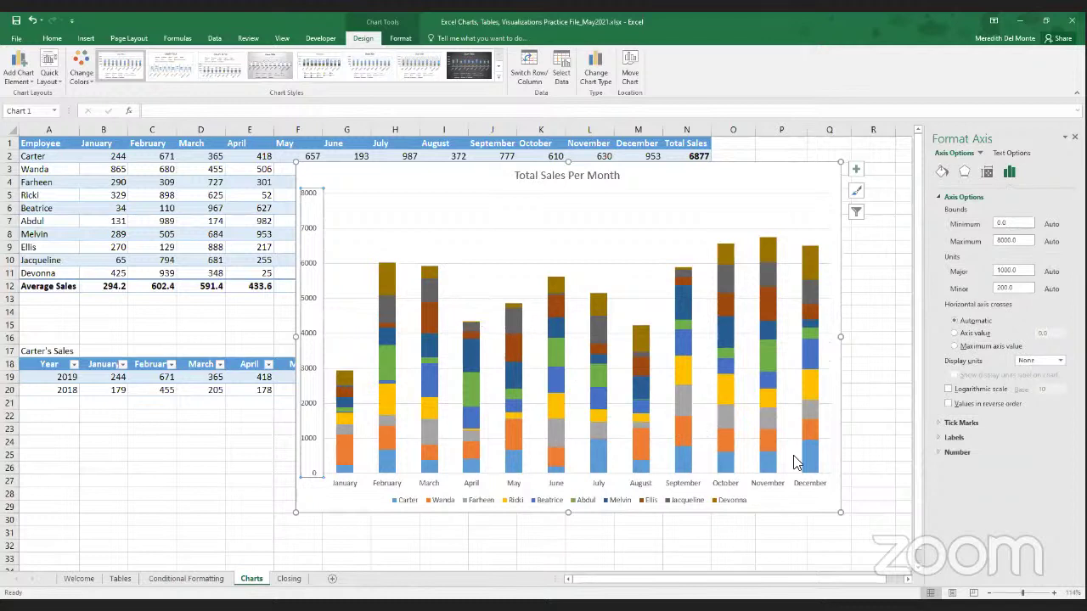
- Add axis titles to both the horizontal and vertical axes of the stacked column chart
mouse_move(811, 463)
left_click(18, 79)
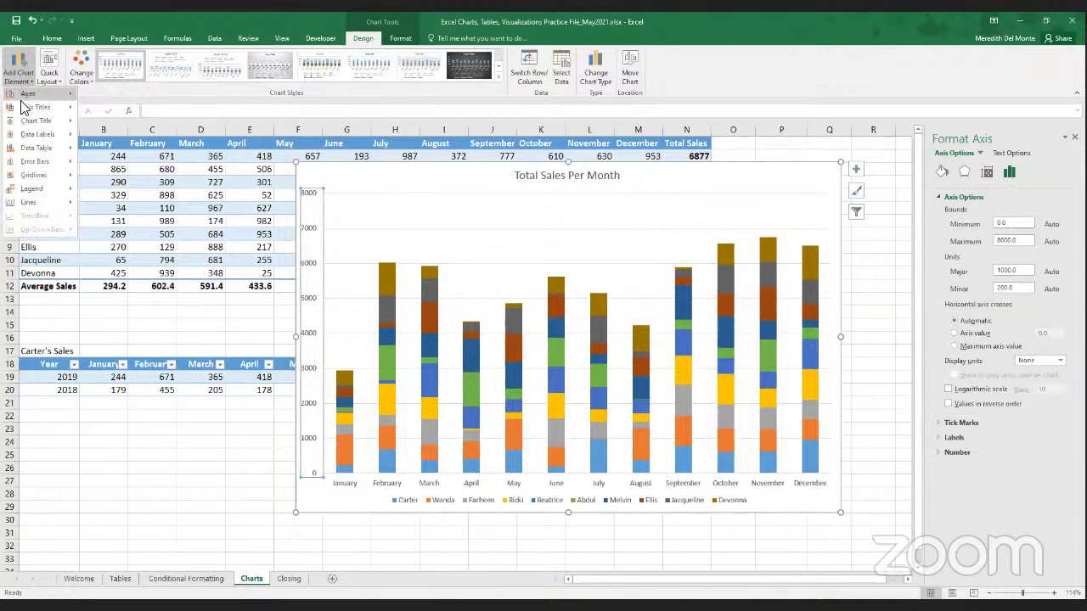
mouse_move(23, 110)
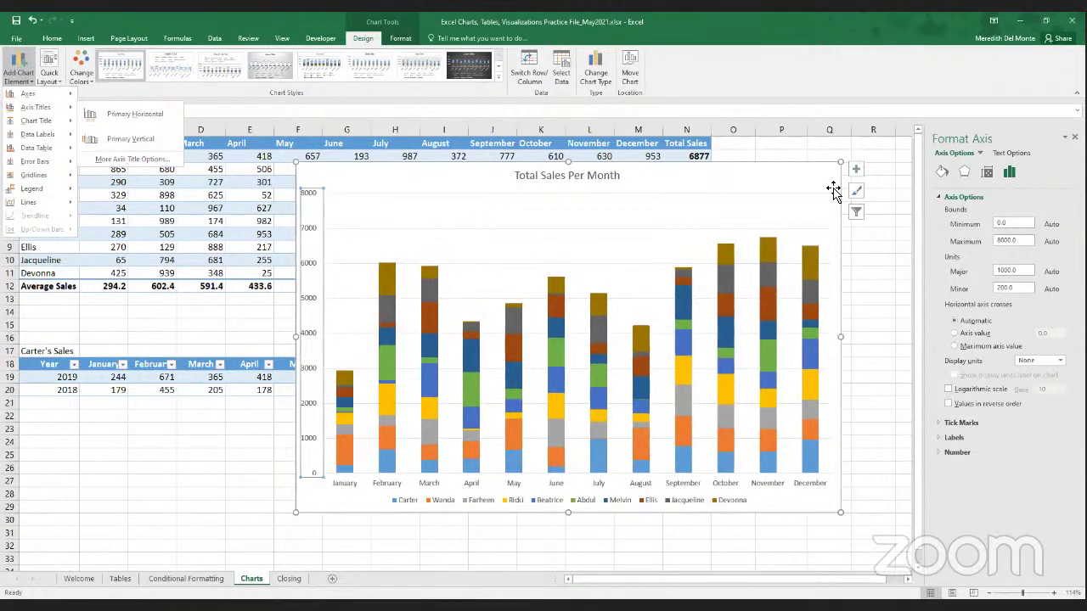
left_click(858, 172)
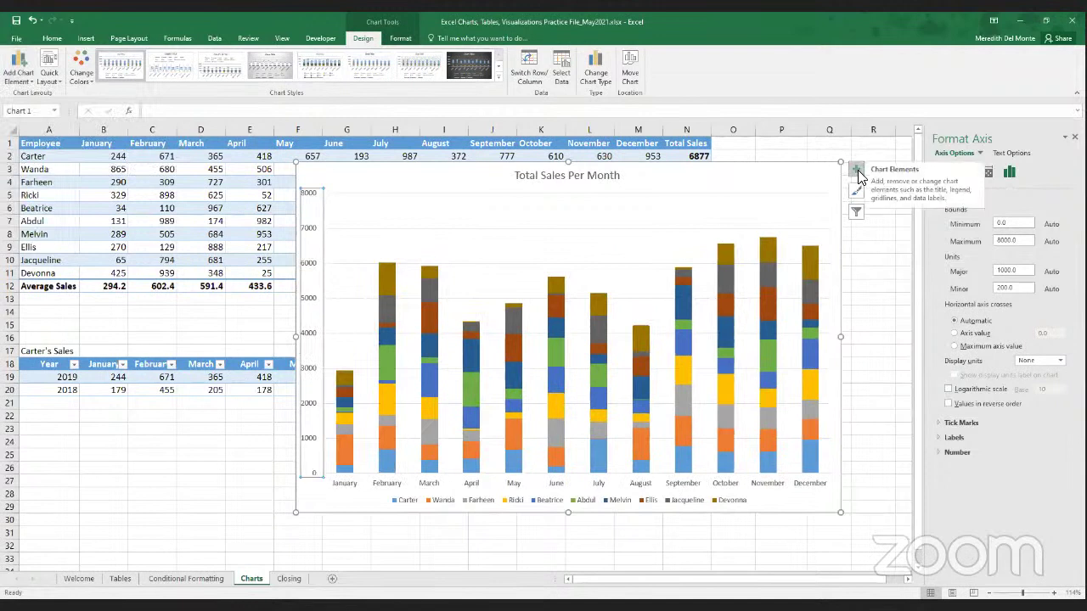
left_click(858, 173)
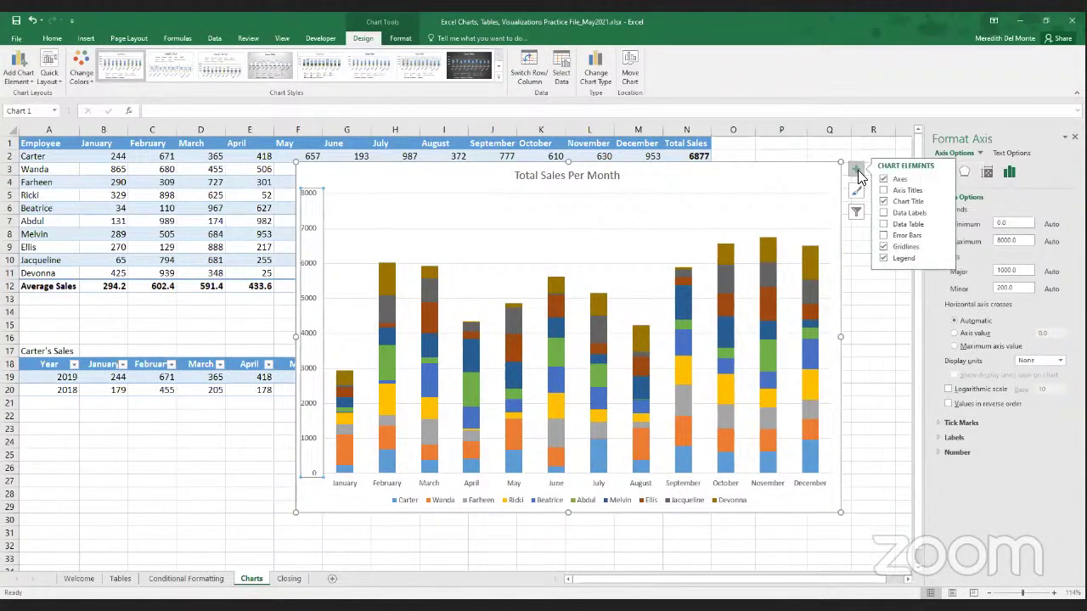
left_click(884, 212)
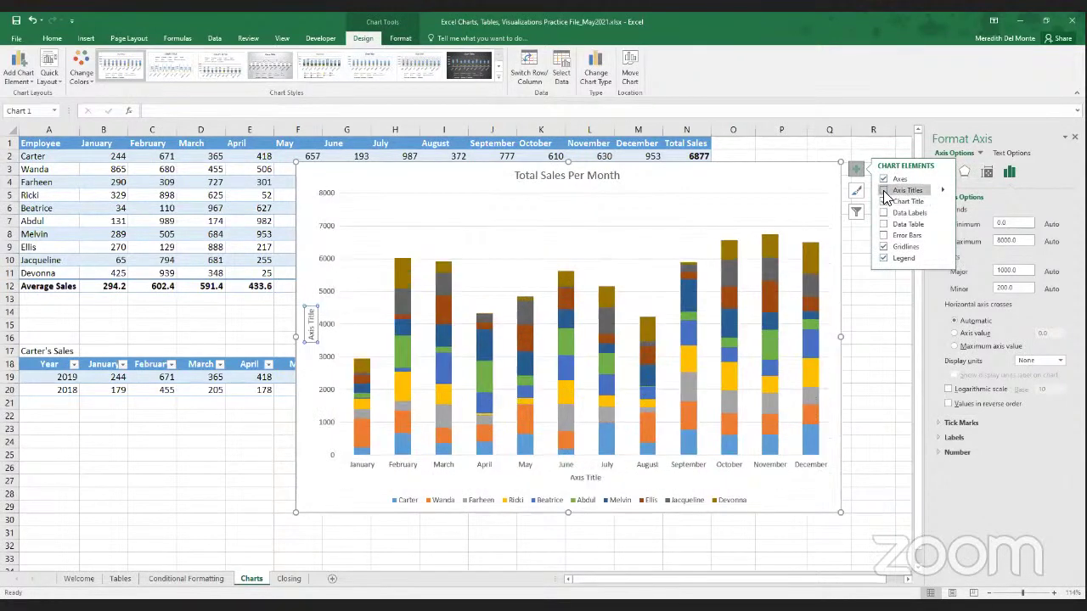
left_click(884, 192)
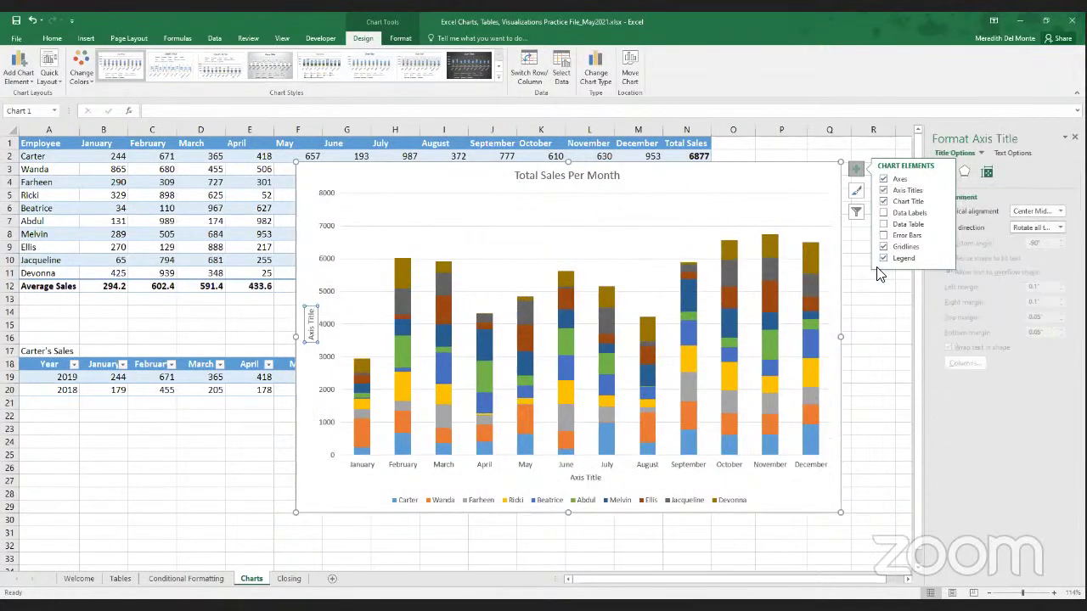
- Replace the vertical axis title's placeholder text with "Number of Sales"
left_click(313, 335)
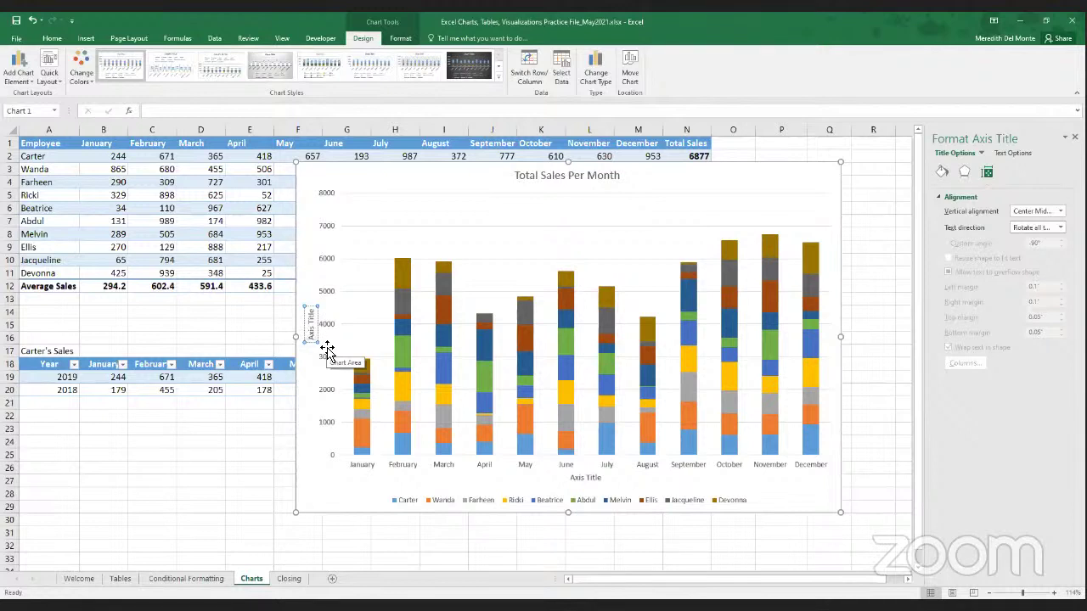
key("BackSpace")
key("BackSpace")
key("BackSpace")
key("BackSpace")
key("BackSpace")
key("BackSpace")
key("BackSpace")
key("BackSpace")
key("BackSpace")
key("BackSpace")
key("BackSpace")
type("S")
type("umber of")
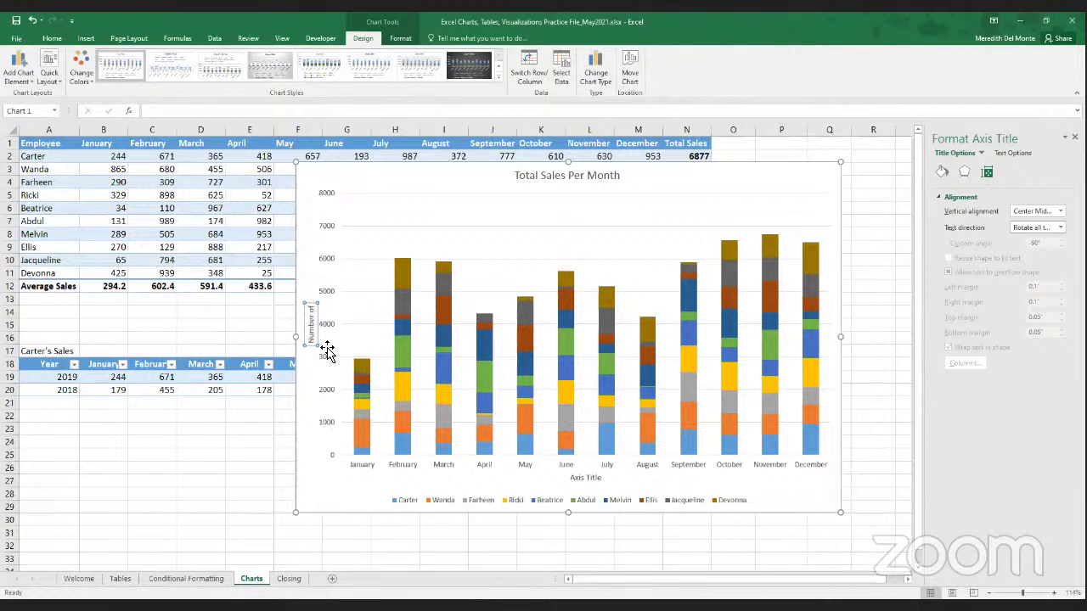
type(" Sales")
- Replace the horizontal axis title's placeholder text with "Employee Contribution"
left_click(590, 480)
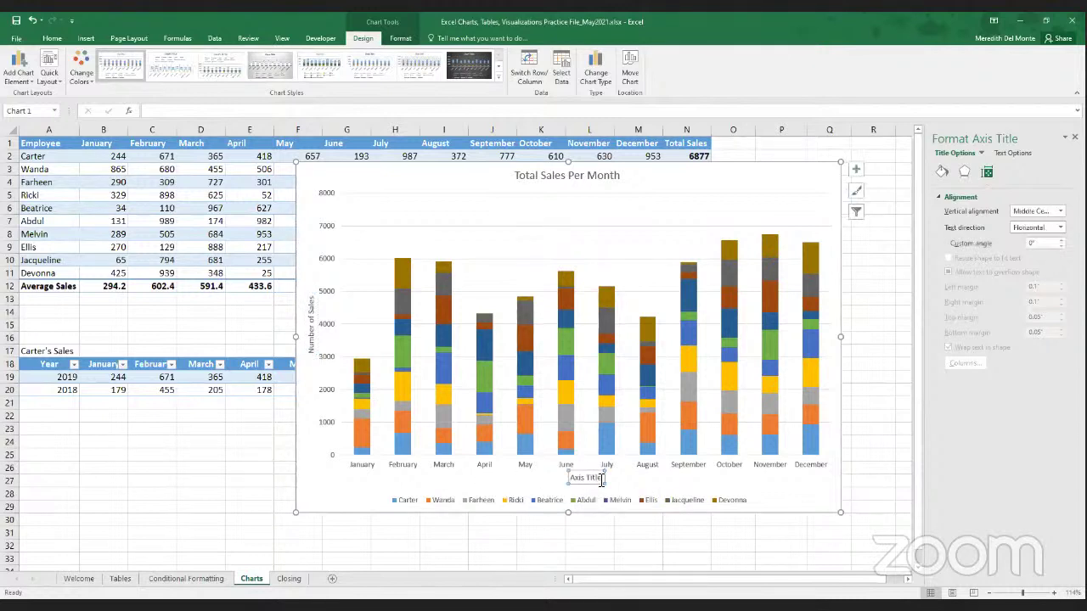
left_click_drag(604, 481, 575, 487)
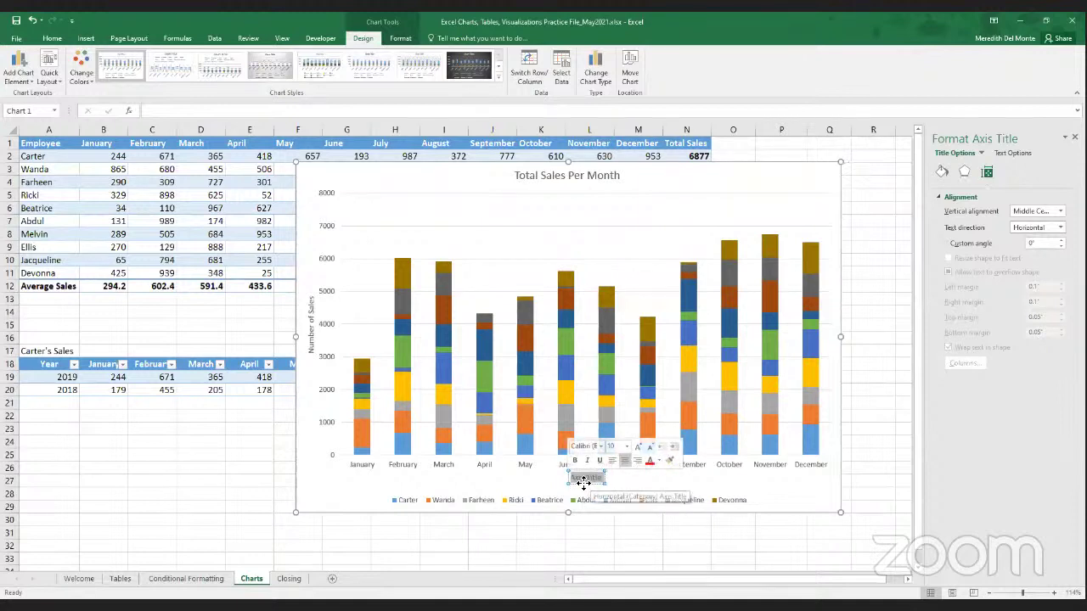
key("Delete")
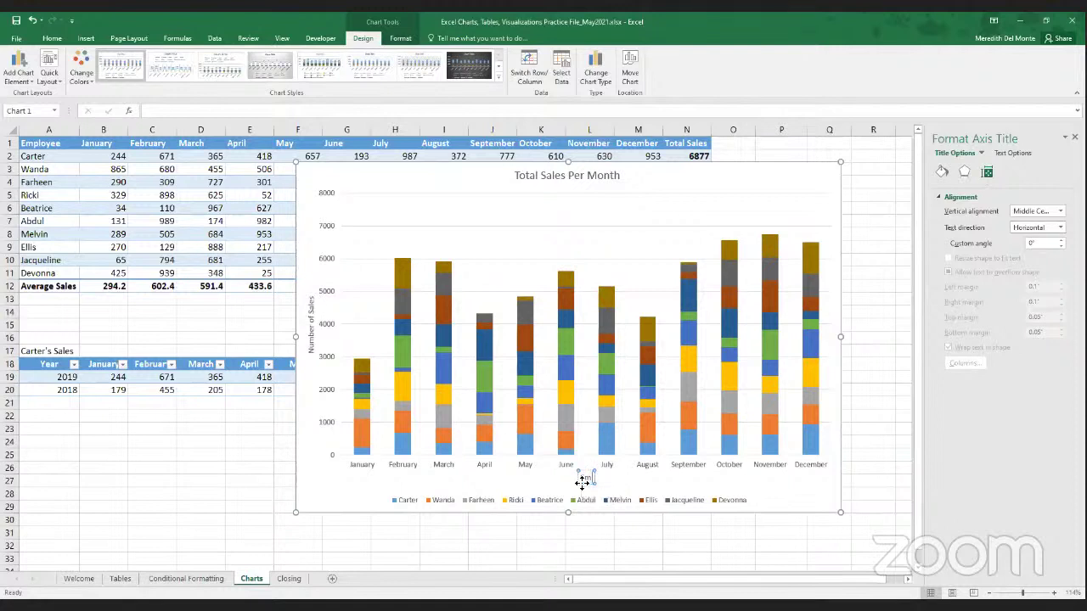
type("Employee")
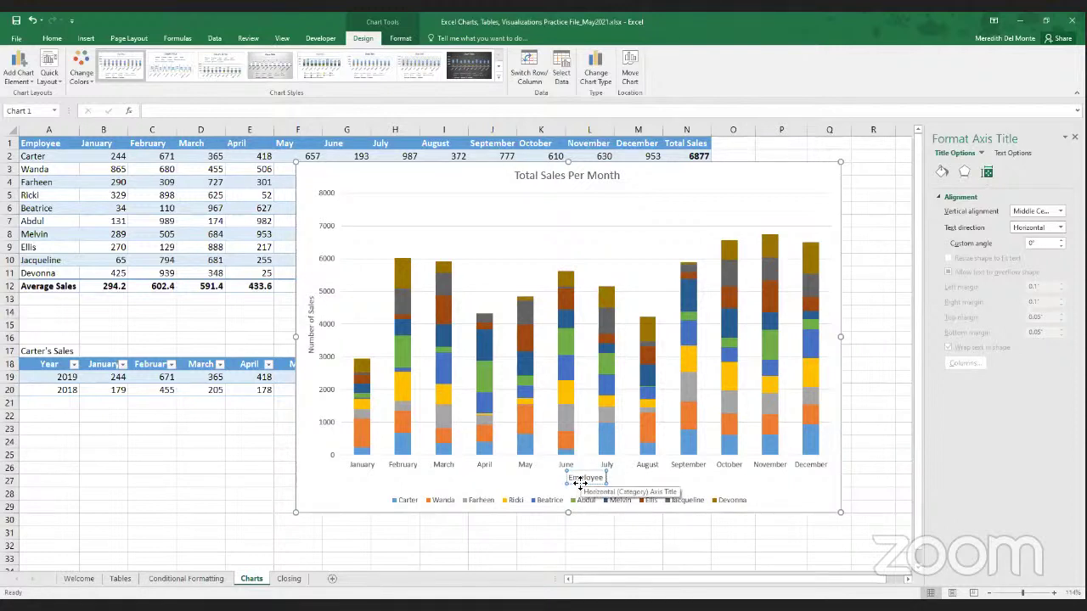
type(" Contribution")
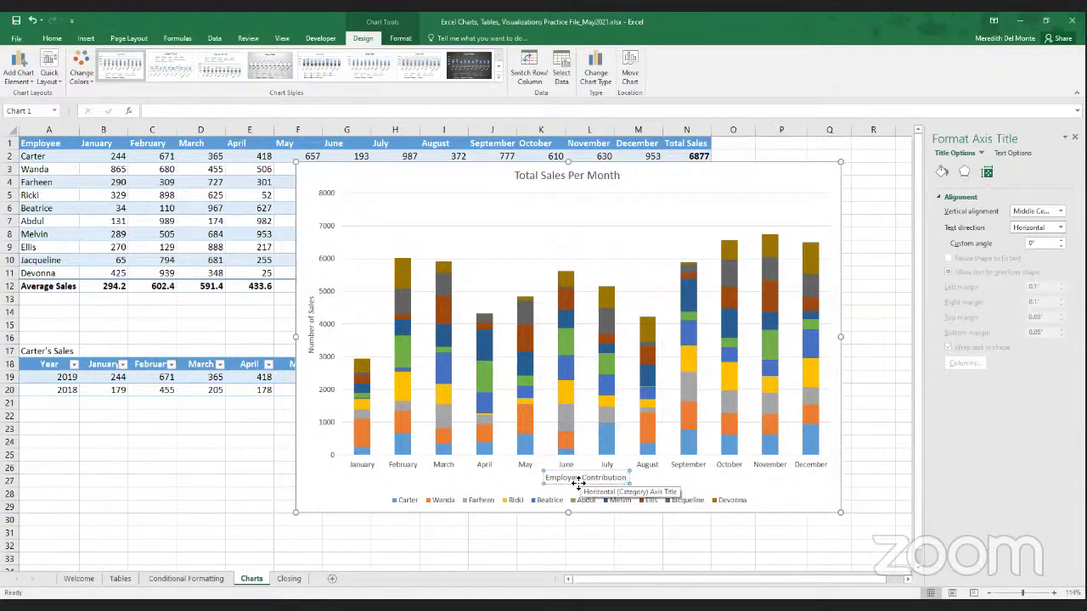
- Remove the extra line break from the horizontal axis title and finish editing its text
key("Return")
key("BackSpace")
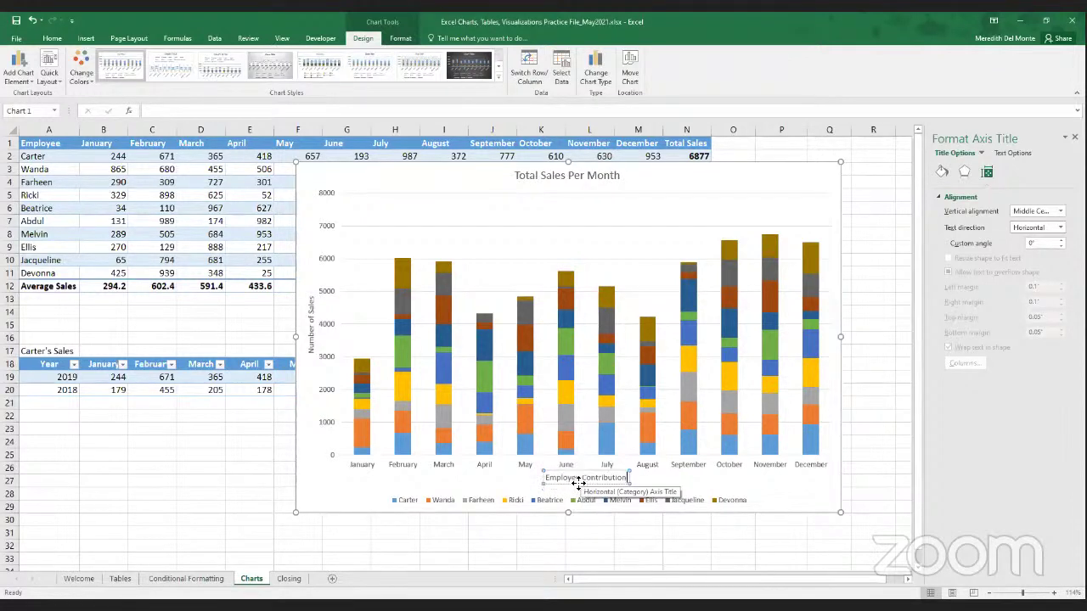
left_click(704, 484)
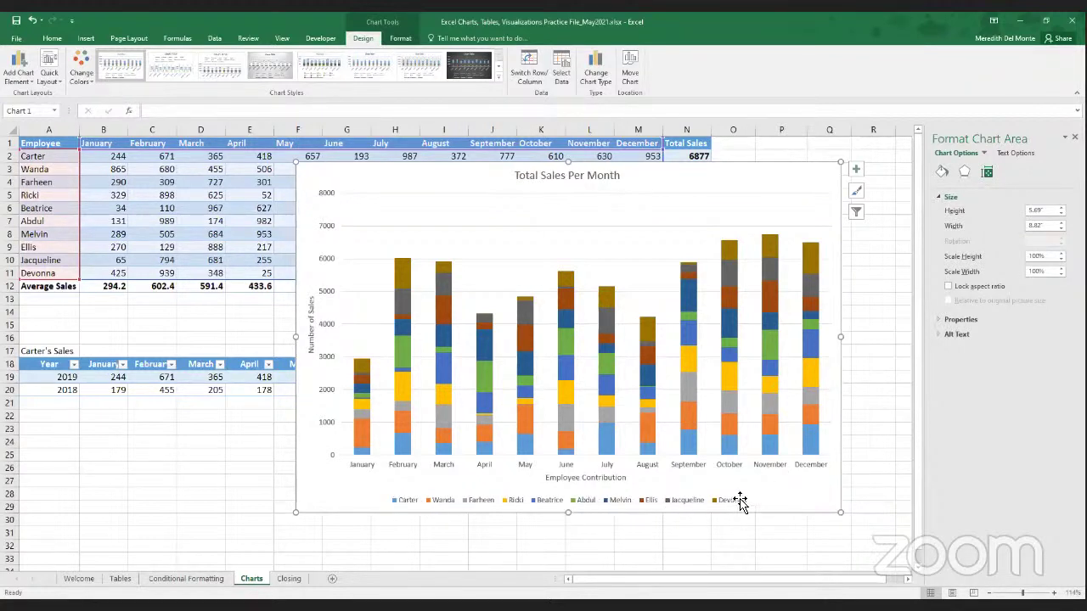
- Toggle the chart legend off and on, and position it on the right side of the chart
left_click(856, 169)
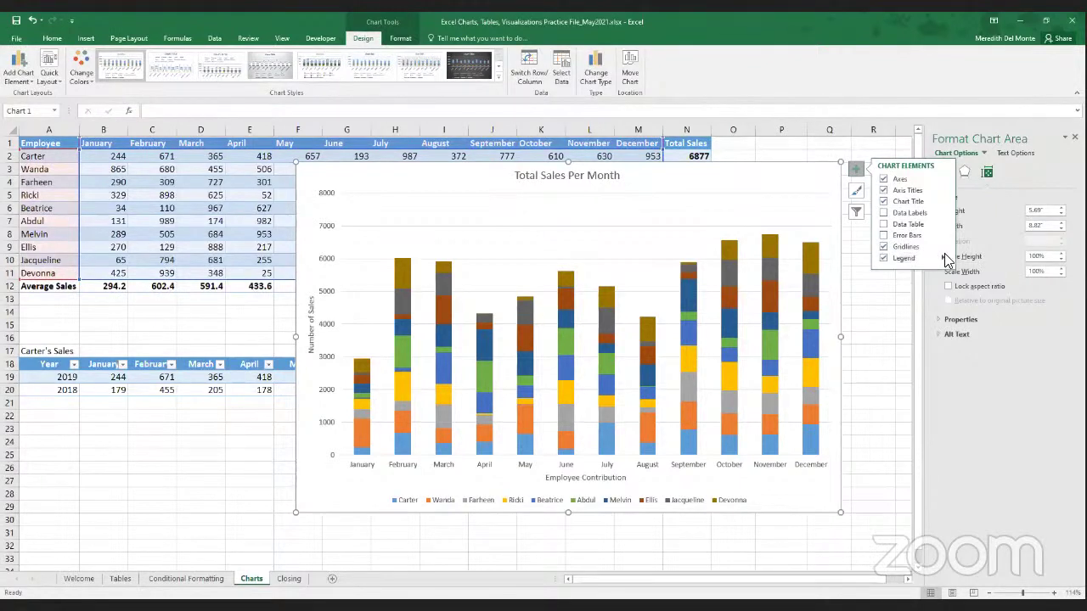
left_click(907, 257)
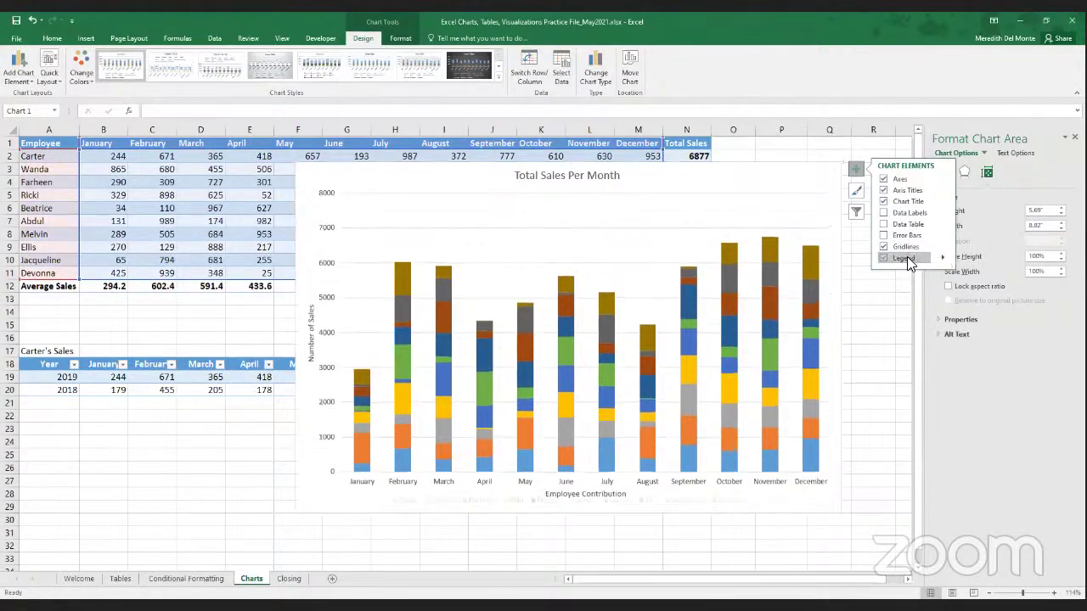
left_click(908, 256)
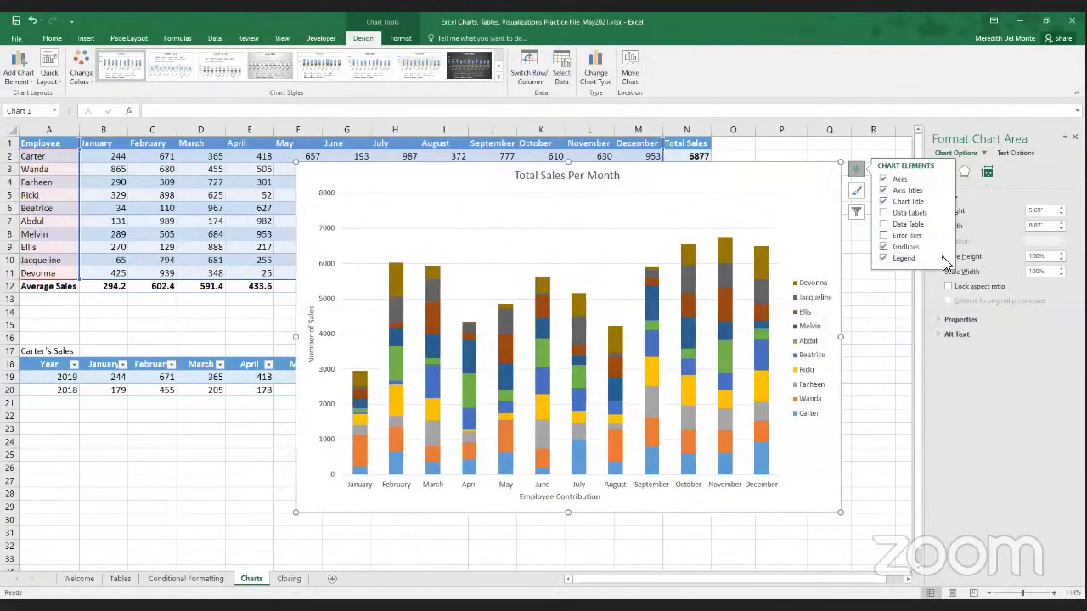
left_click(943, 256)
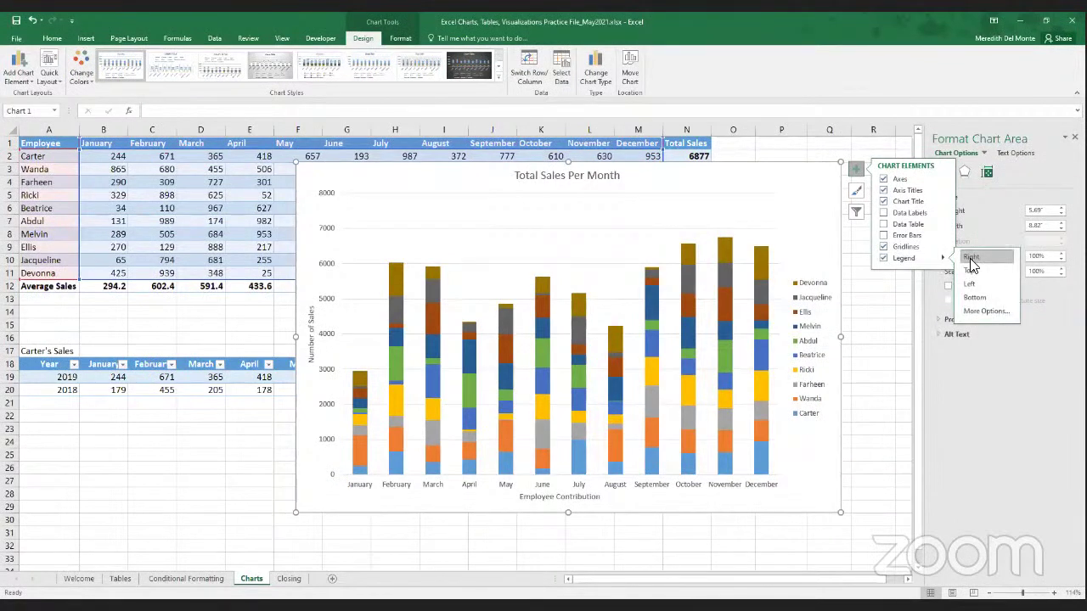
left_click(970, 268)
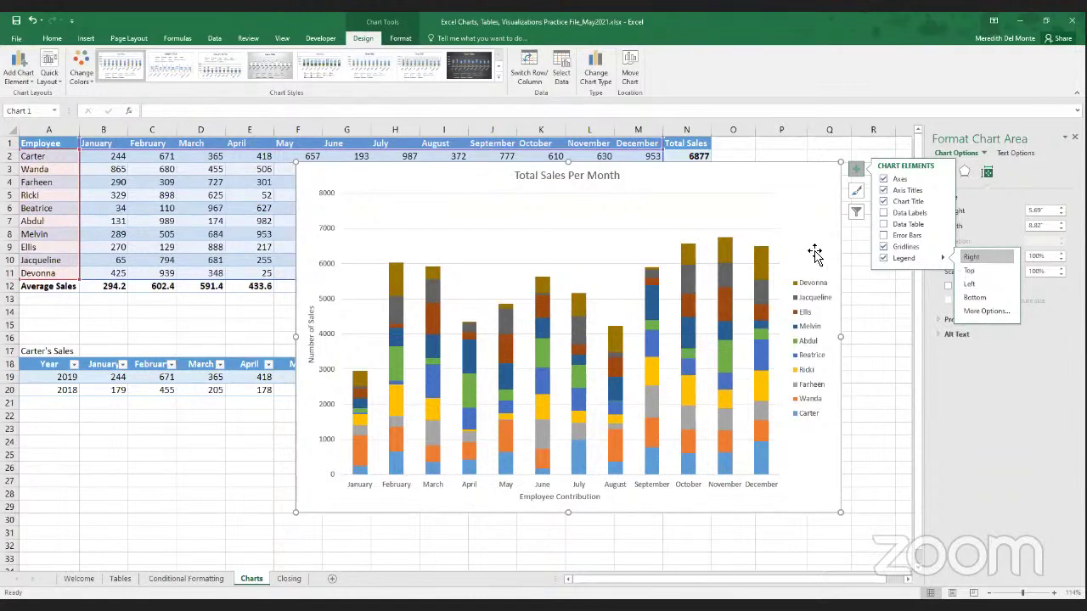
left_click(858, 170)
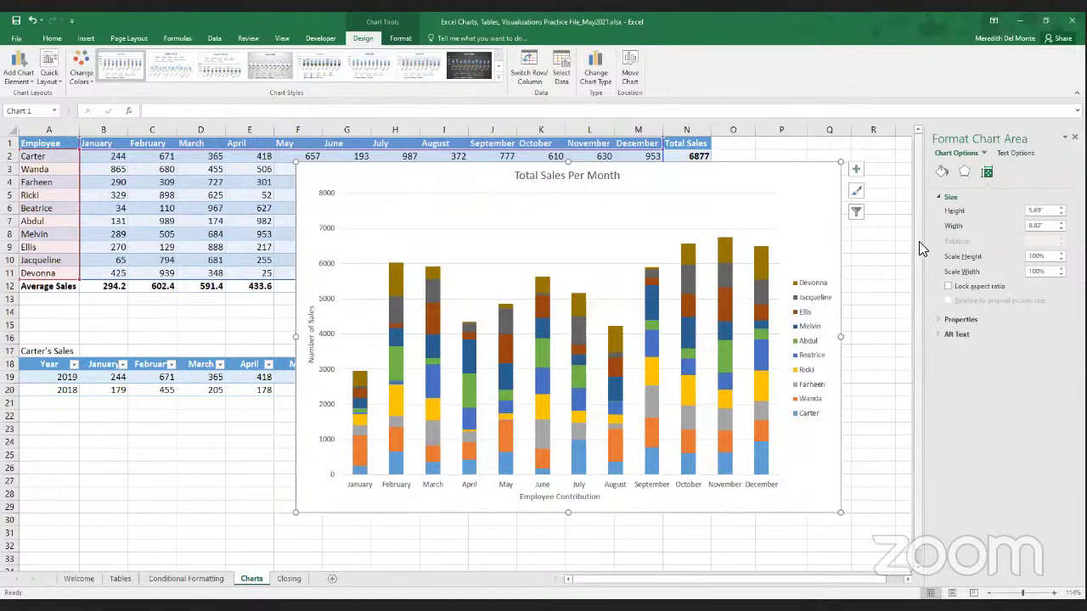
- Preview data labels, their placement options and a data table on the stacked column chart
left_click(856, 168)
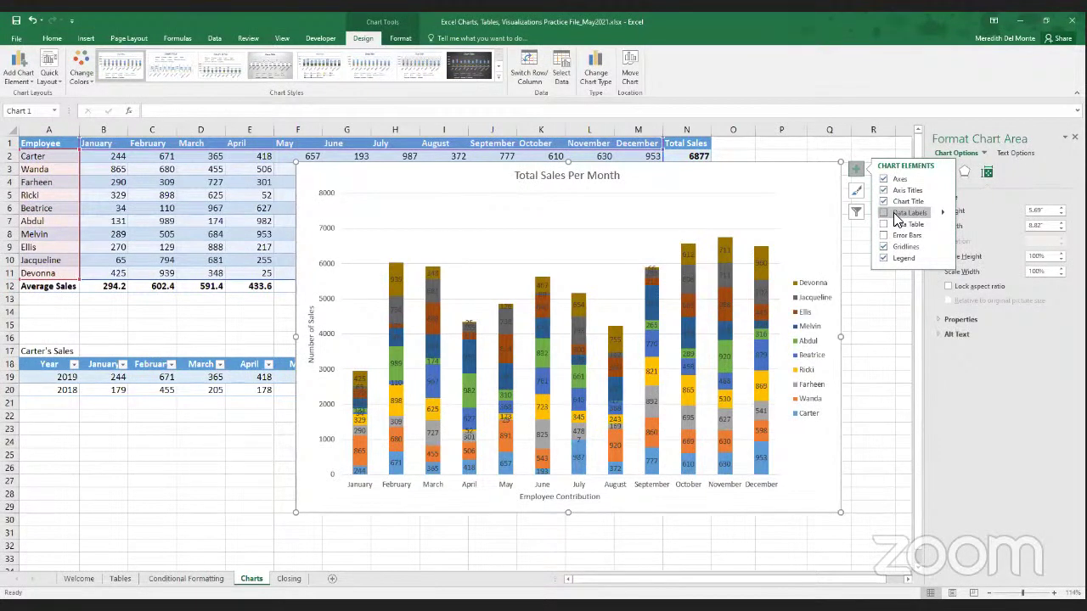
left_click(942, 213)
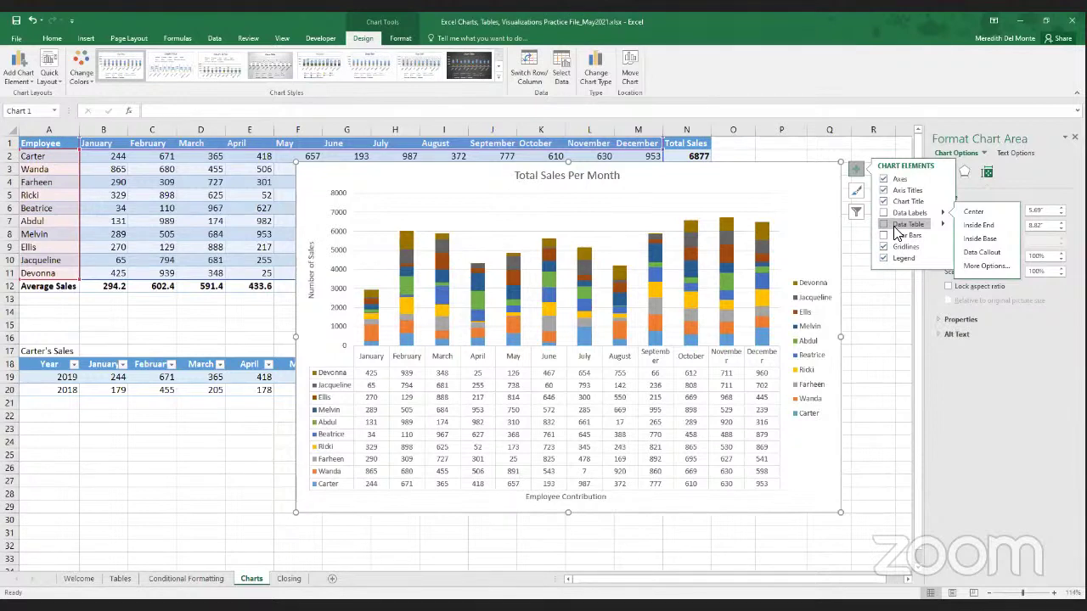
left_click(896, 236)
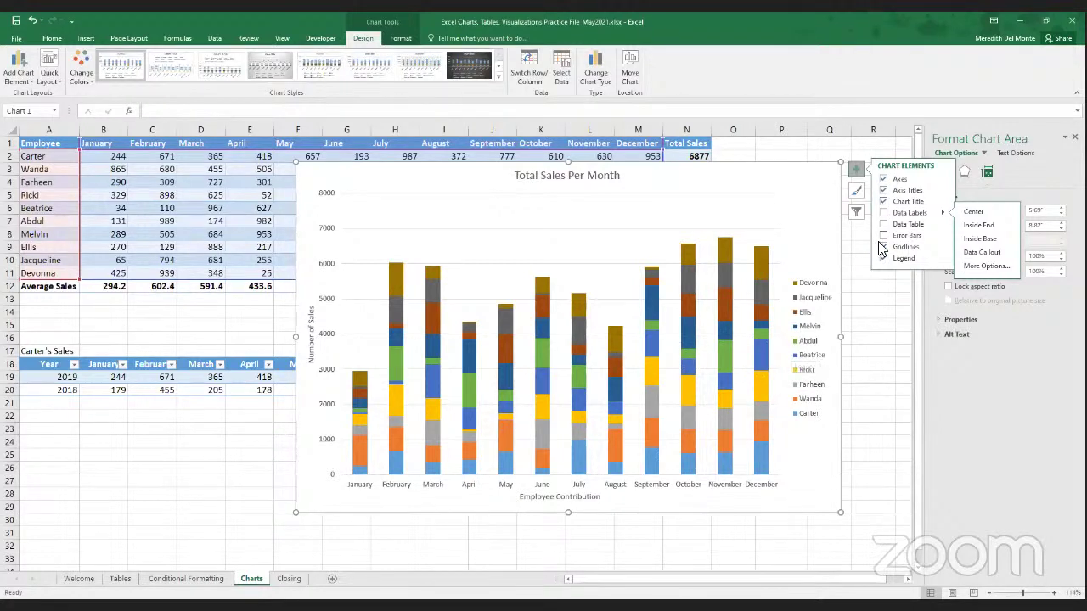
- Try primary minor horizontal and primary major vertical gridlines on the chart, and turn both off again
left_click(943, 246)
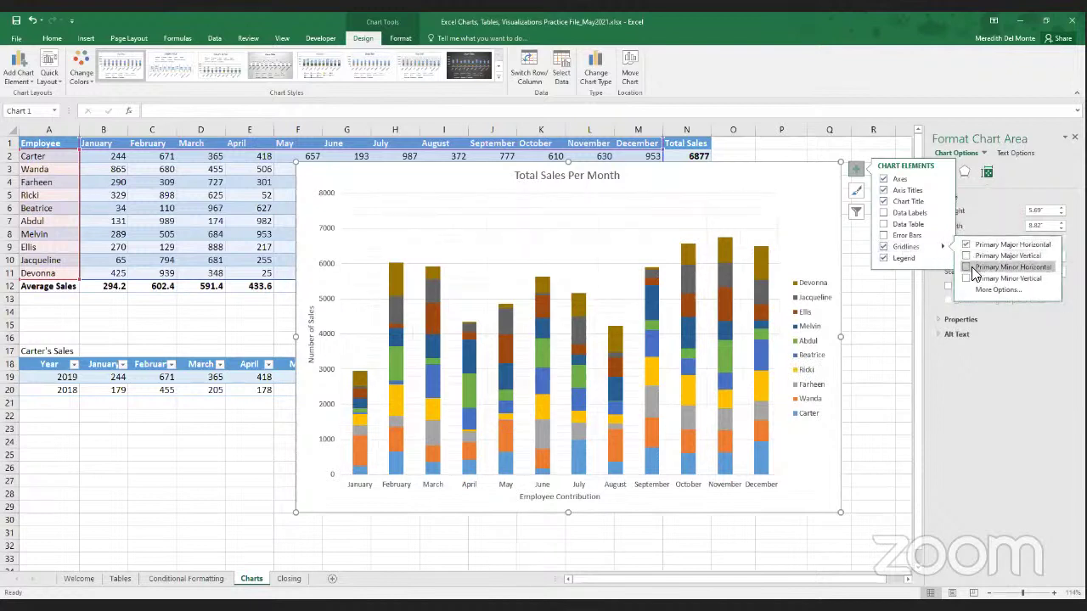
left_click(966, 267)
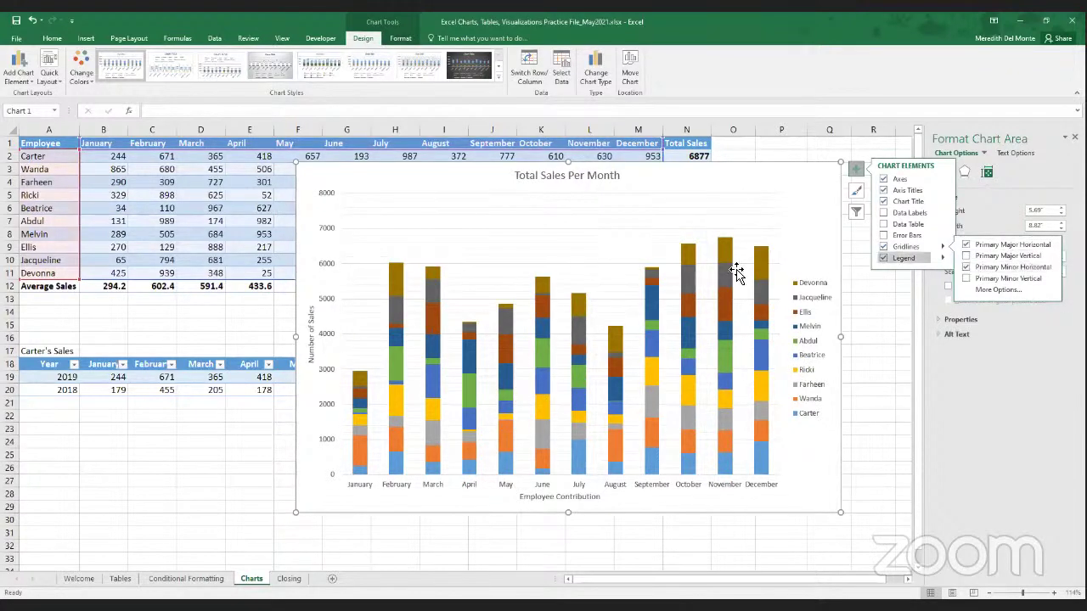
left_click(966, 257)
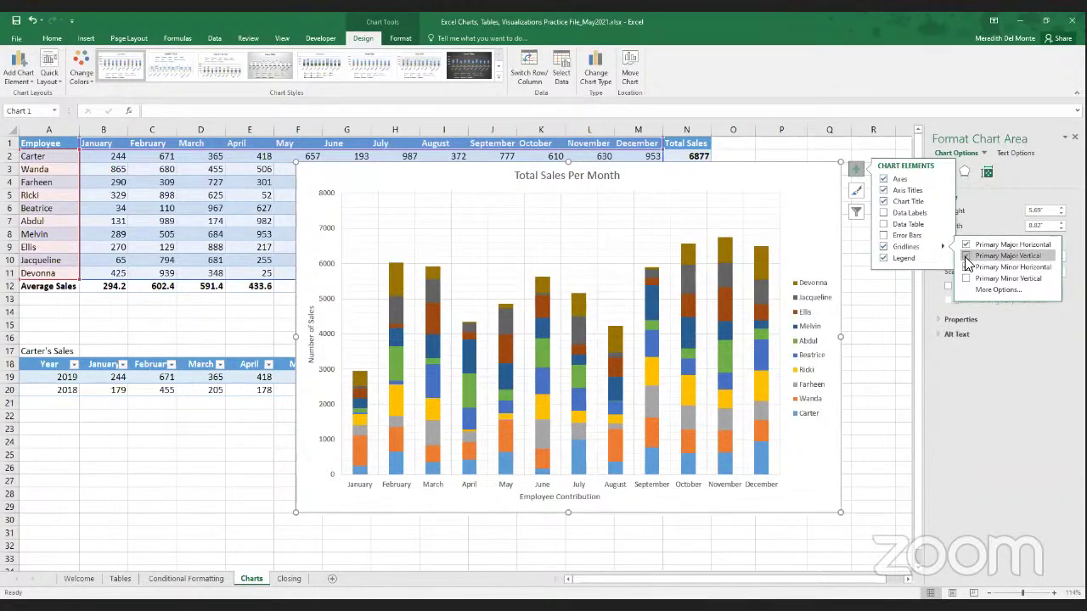
left_click(967, 258)
left_click(966, 267)
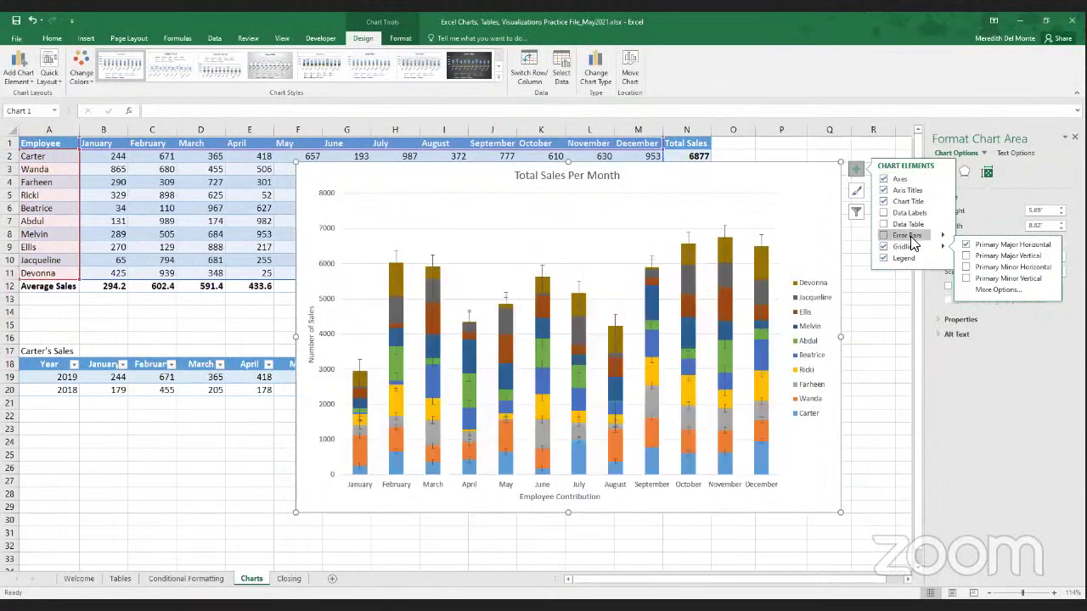
left_click(856, 172)
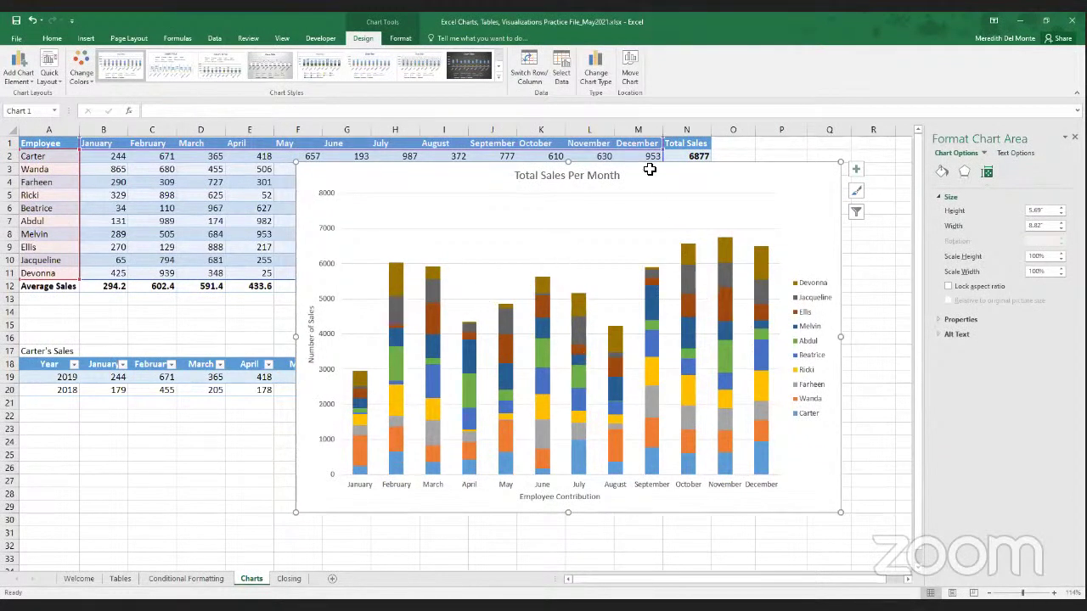
- Change the chart type from stacked column to Stacked Bar
left_click(596, 75)
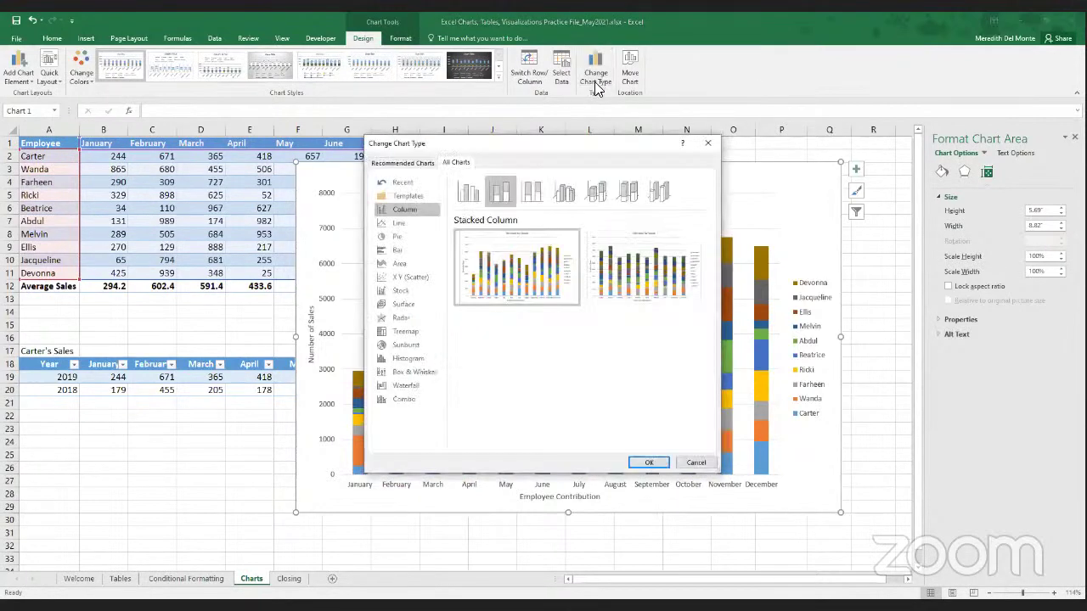
left_click(399, 249)
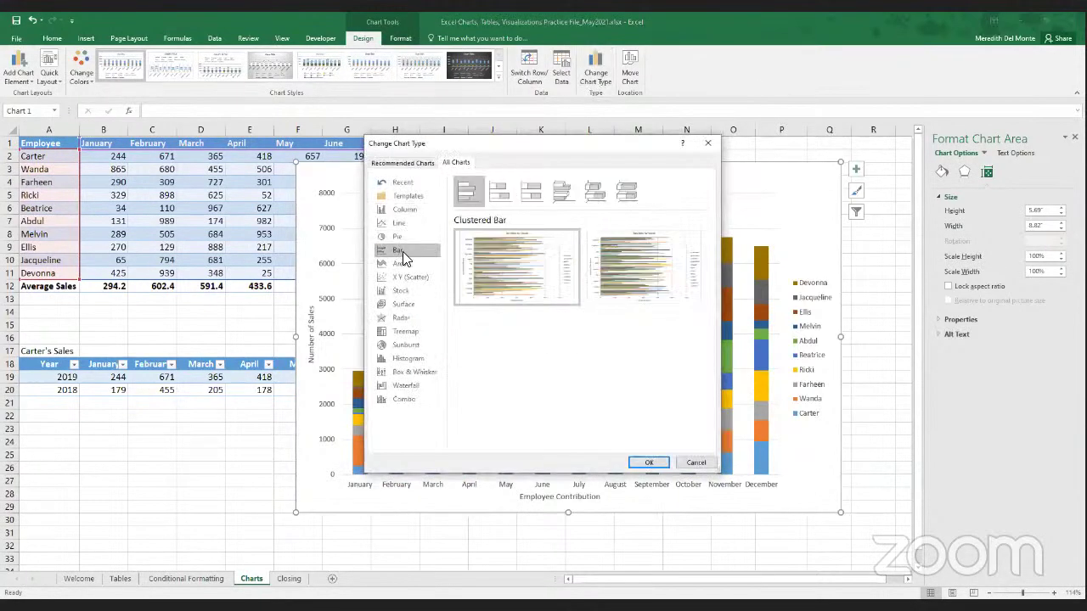
left_click(506, 192)
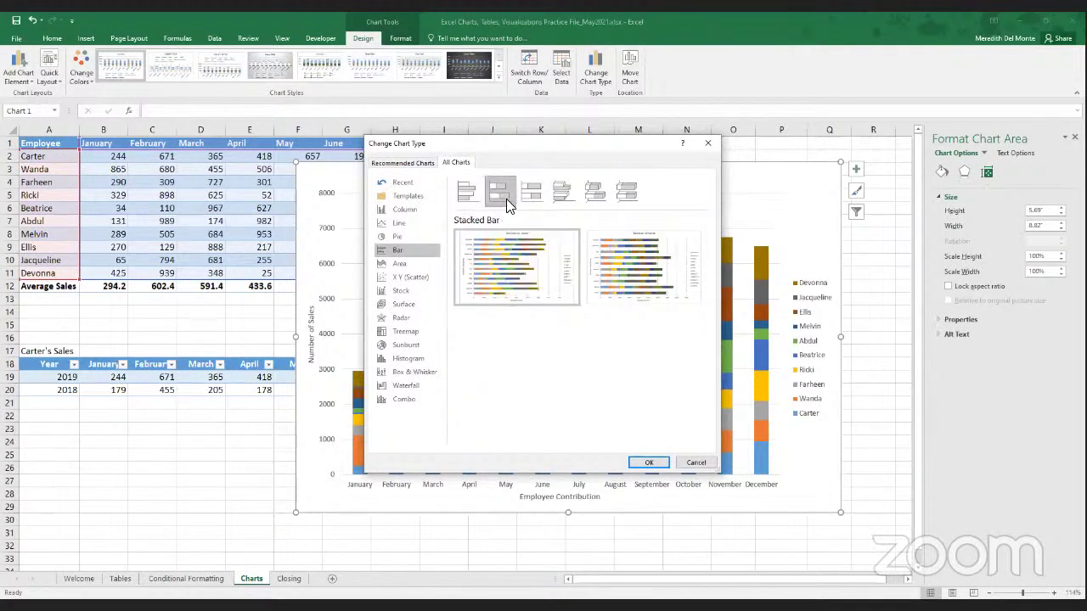
left_click(651, 463)
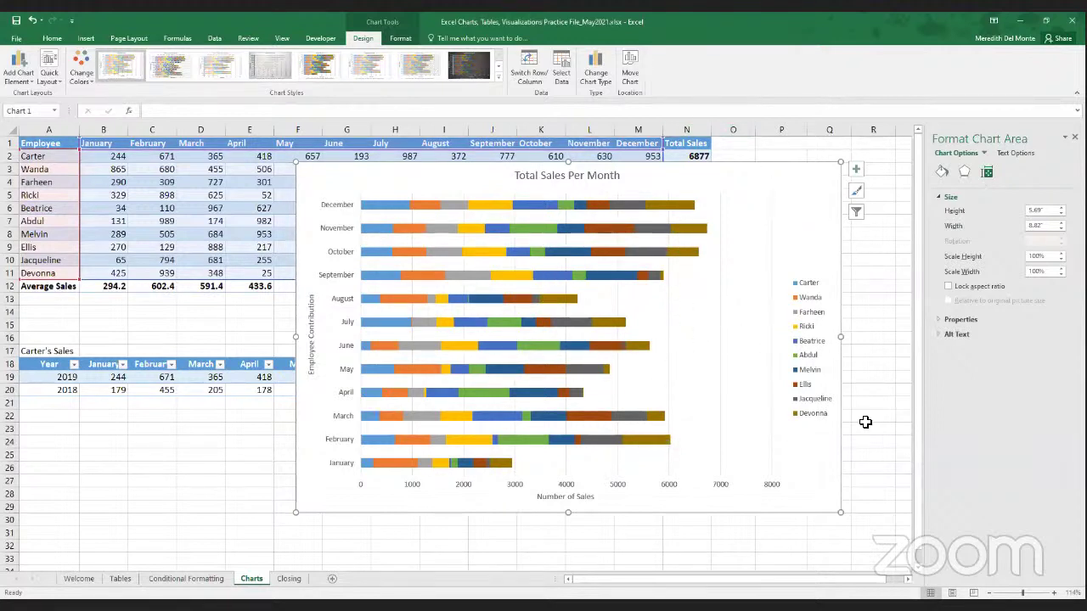
- Check the Move Chart options for placing the chart as an object in another sheet, and cancel without moving it
left_click(629, 68)
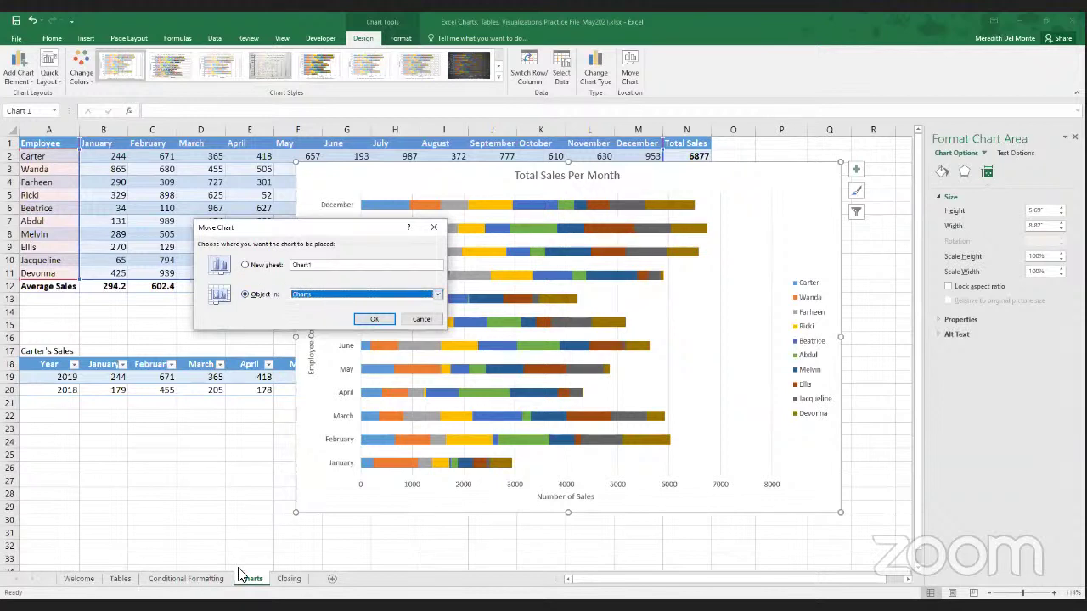
left_click(357, 295)
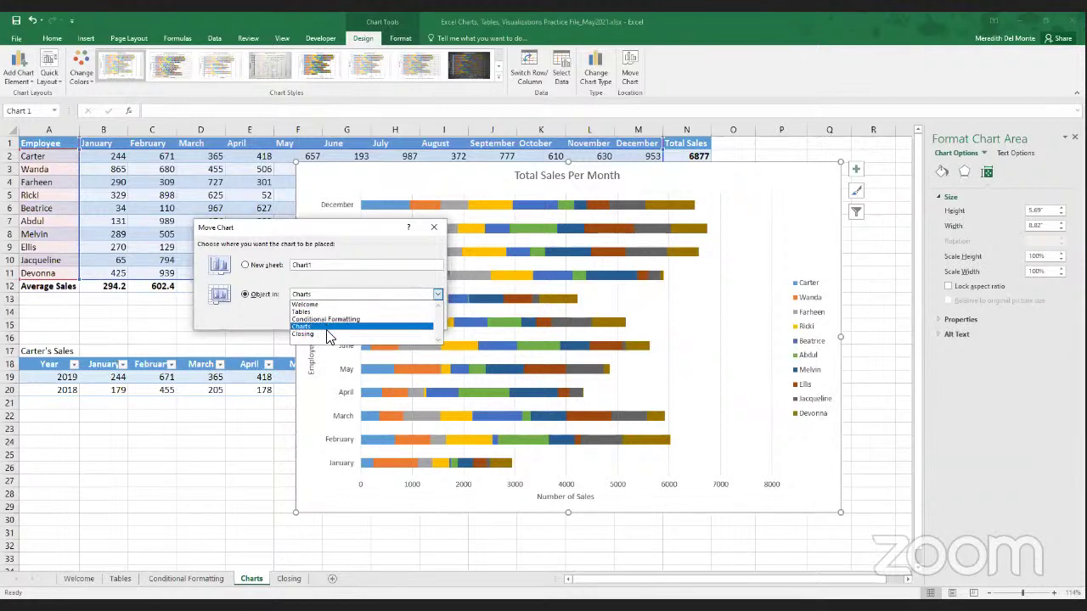
left_click(345, 290)
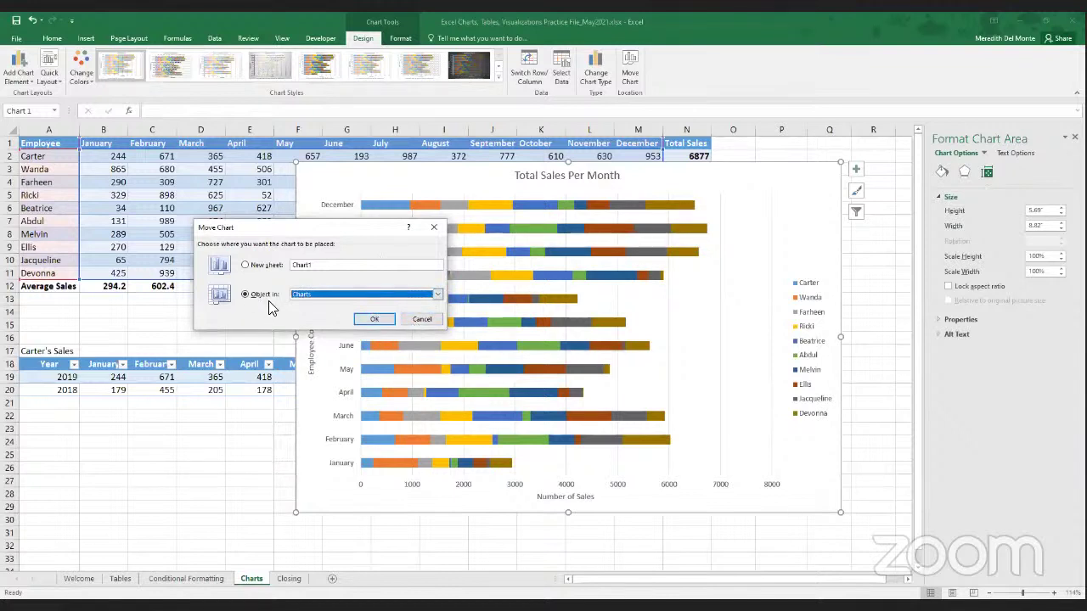
left_click(430, 318)
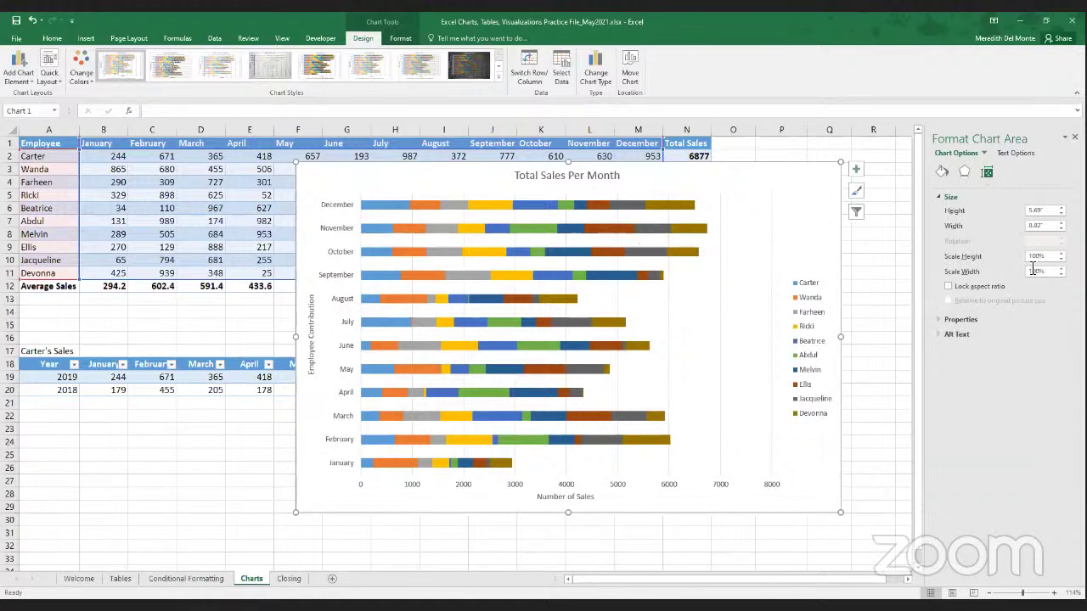
- Select several employees' data series one after another in the stacked bar chart to examine their segments
left_click(481, 204)
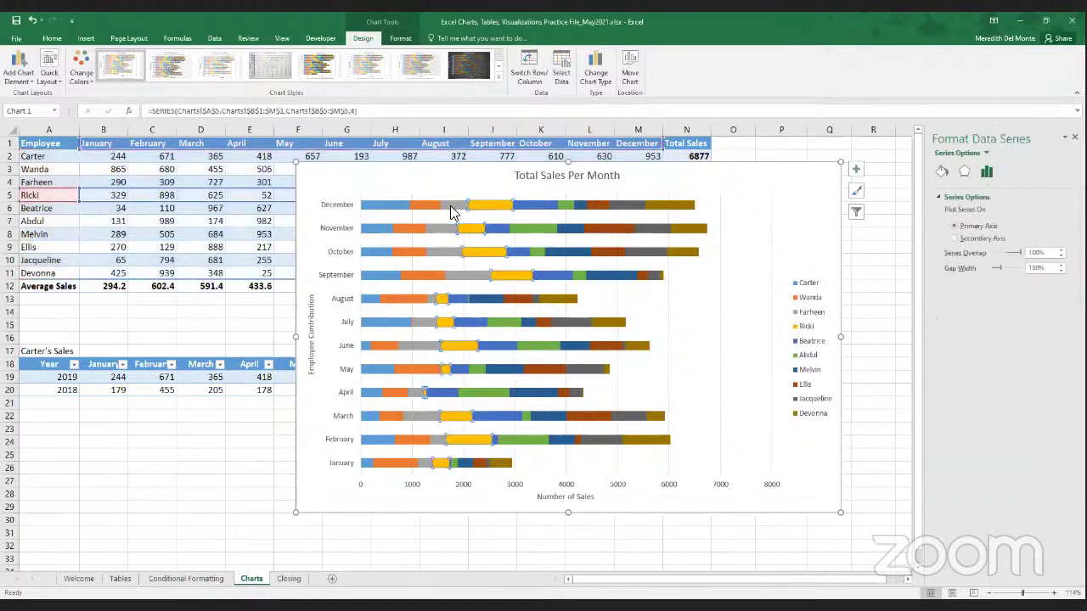
left_click(453, 212)
left_click(523, 251)
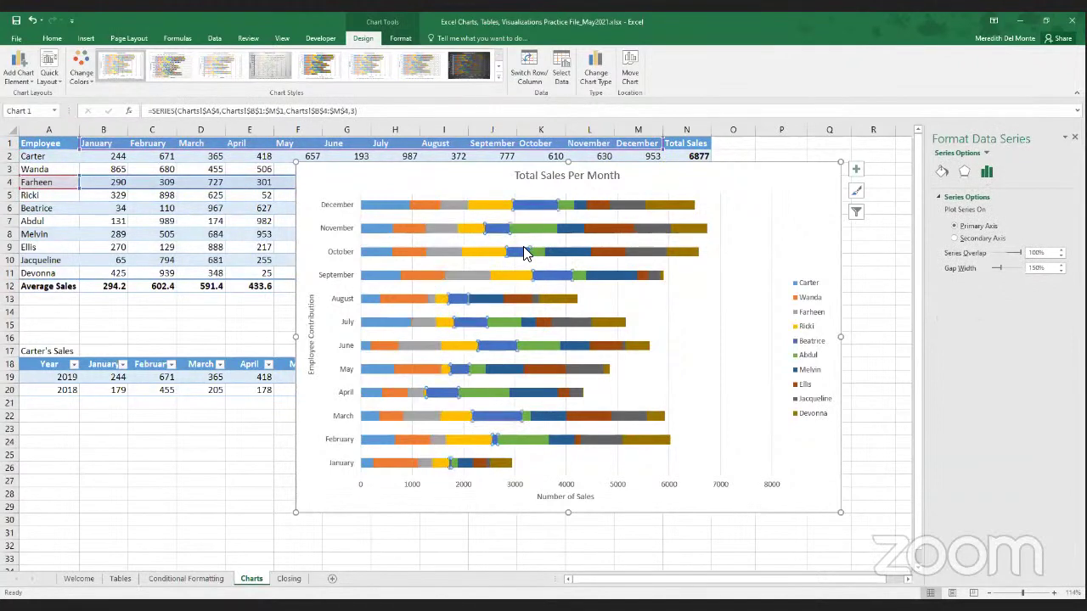
left_click(604, 253)
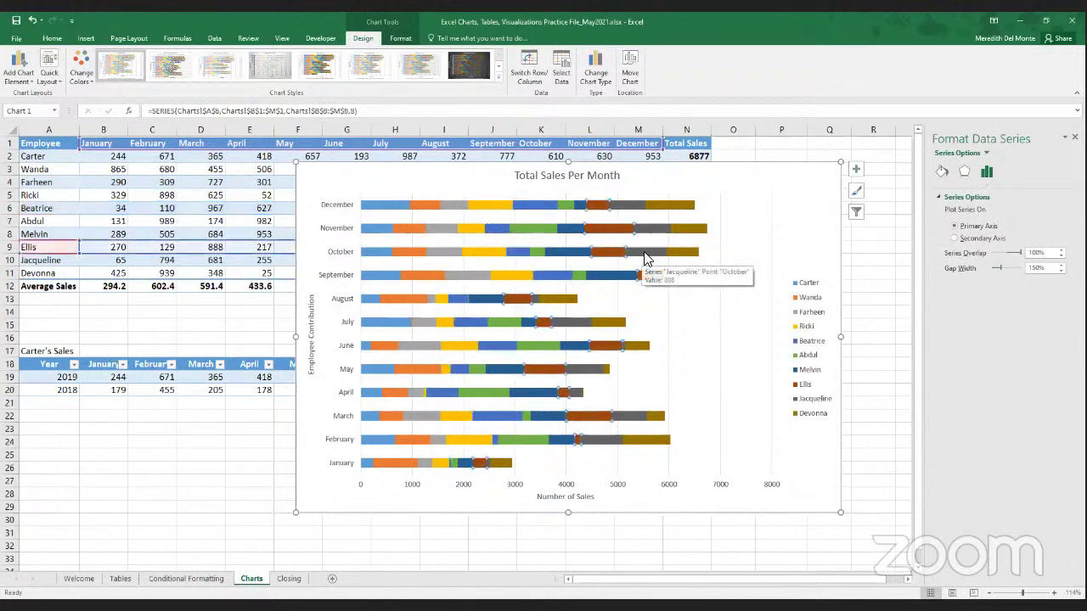
- Give the last employee's data series in the stacked bar chart a standard blue solid fill
left_click(687, 254)
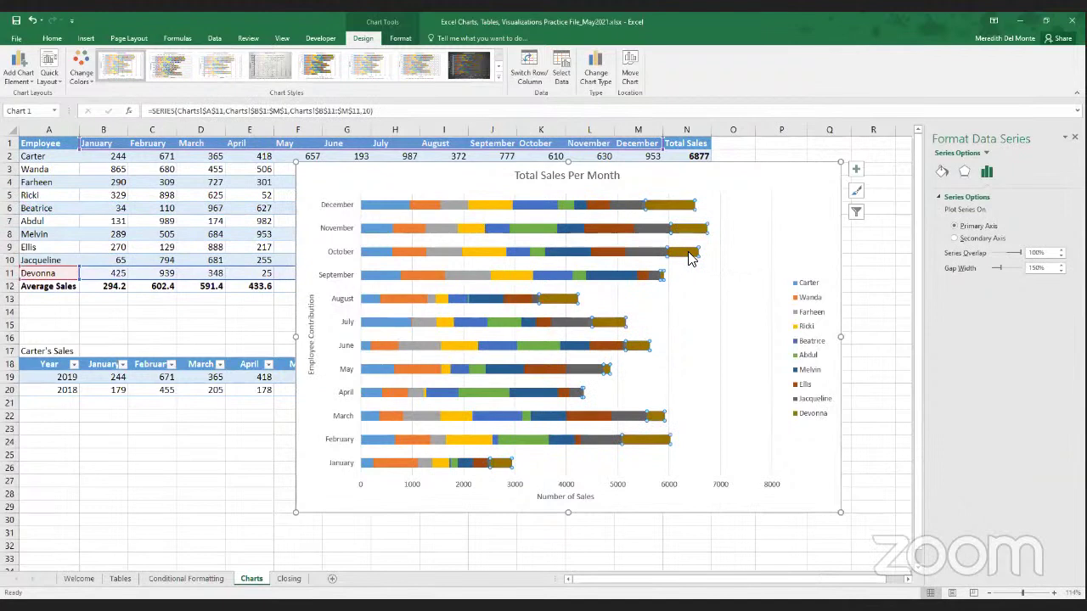
left_click(942, 172)
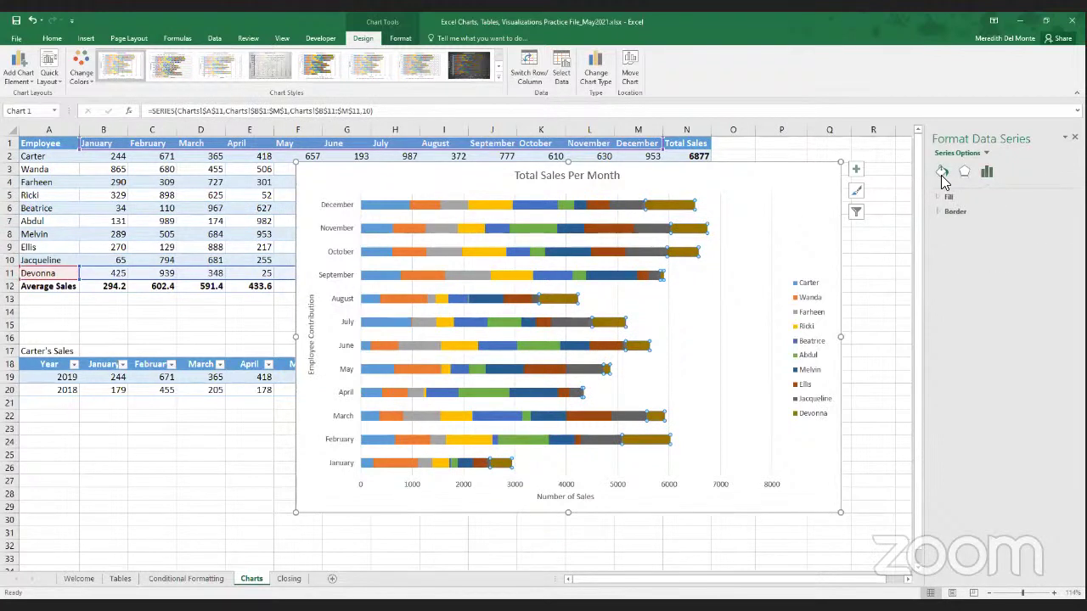
left_click(947, 201)
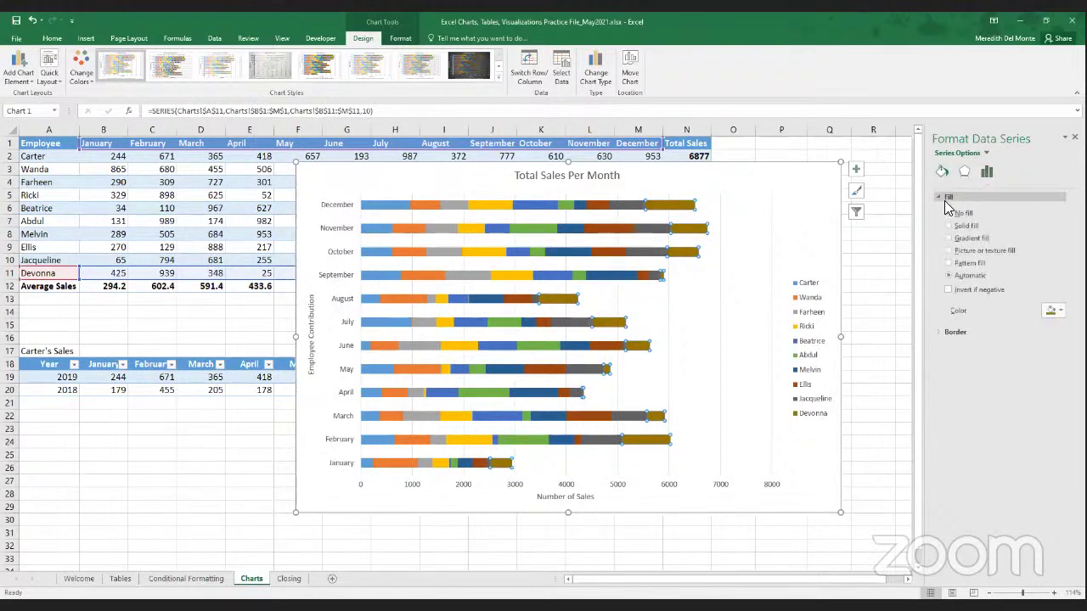
left_click(1051, 312)
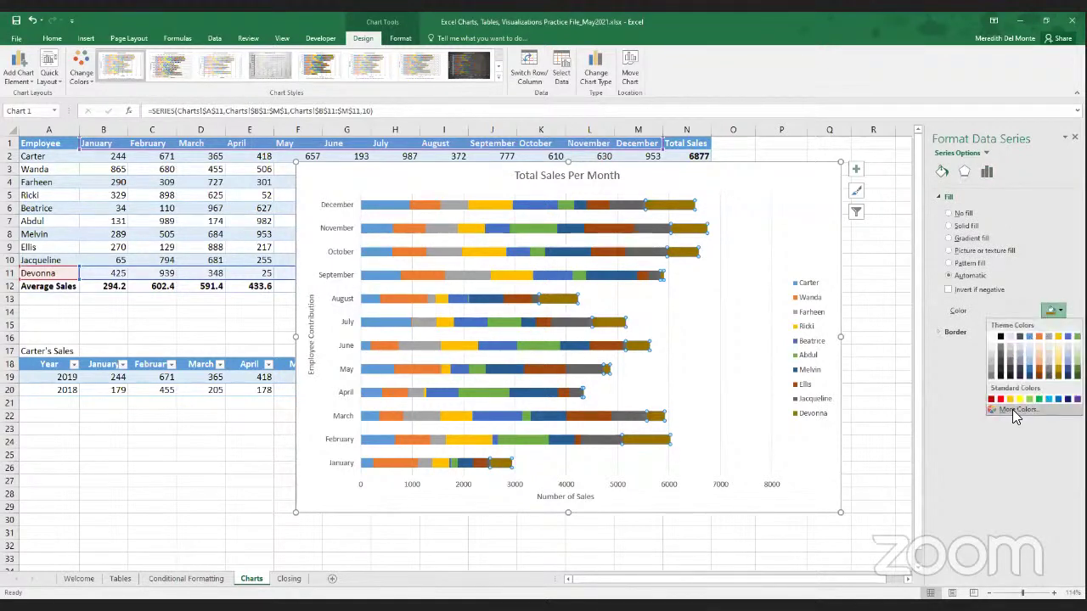
left_click(1058, 400)
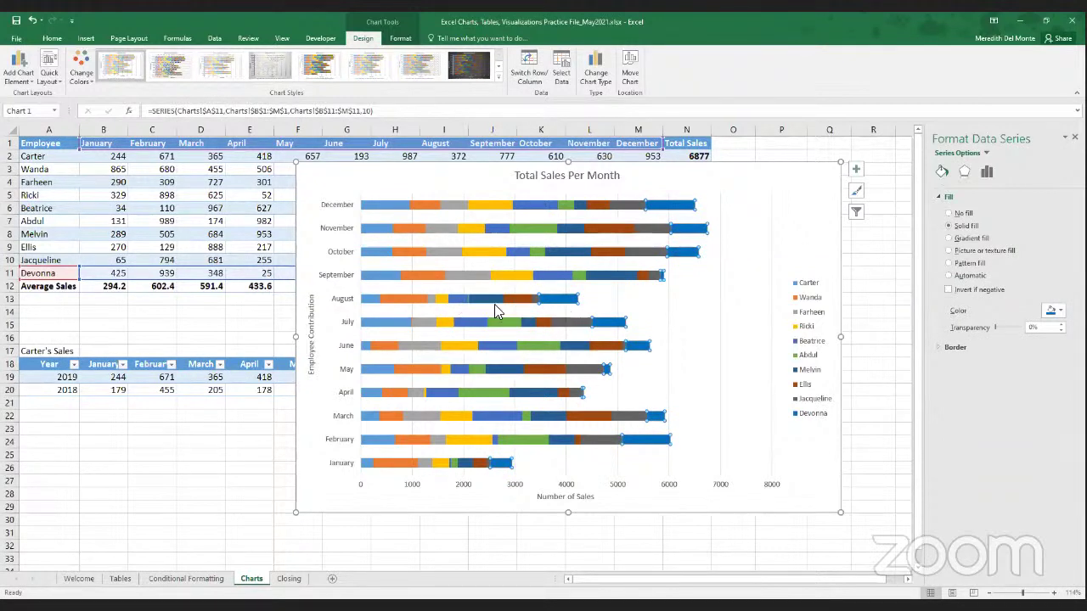
- Close the fill color choices and undo the blue fill on the last employee's data series
left_click(1060, 314)
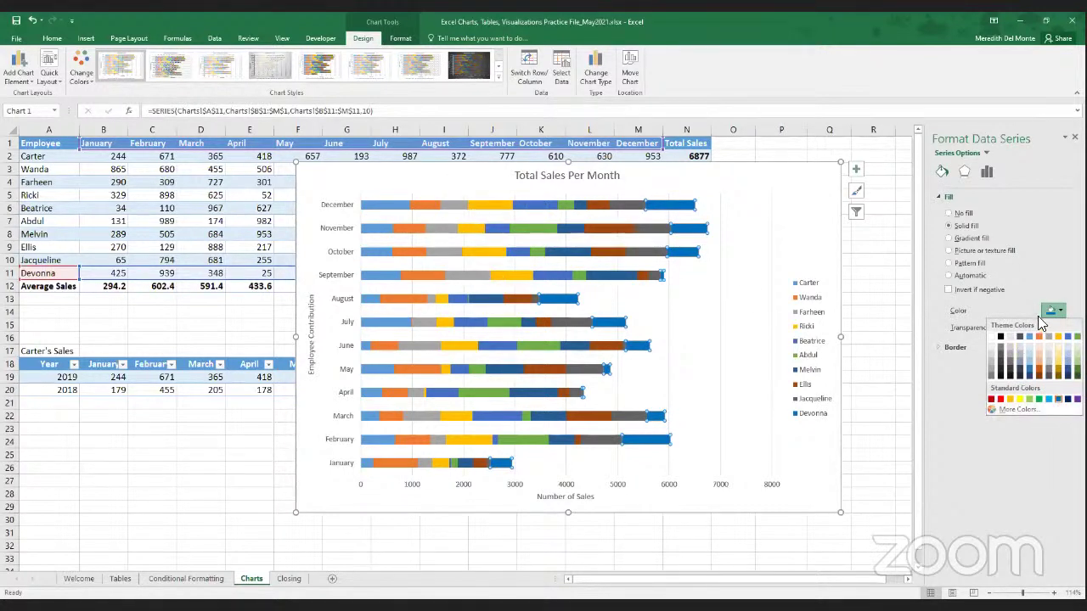
left_click(1054, 285)
key("ctrl+z")
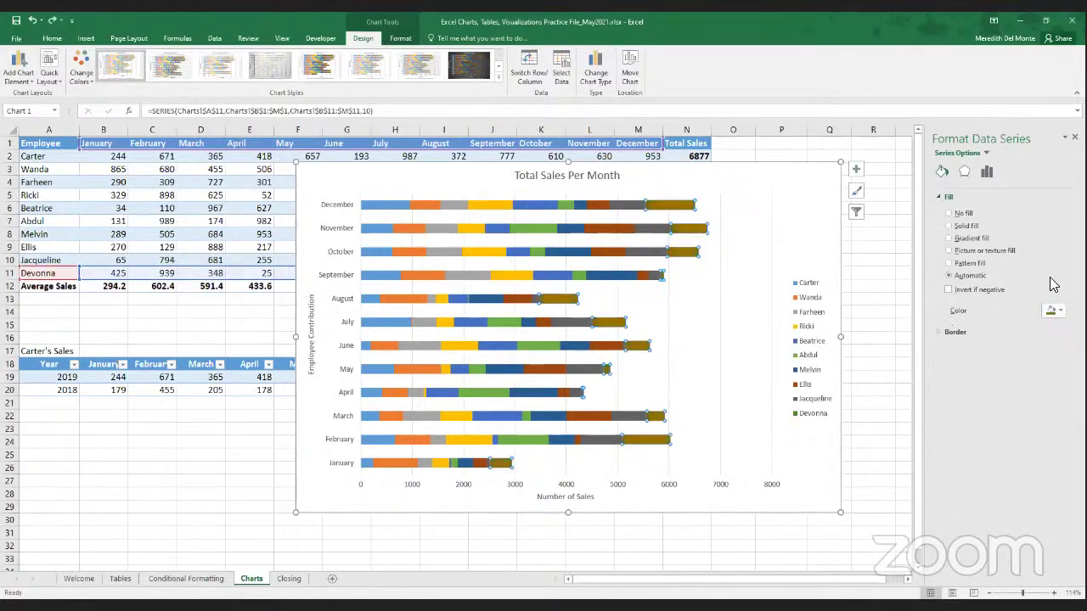
- Preview the colorful and monochromatic color schemes on the stacked bar chart without applying any of them
left_click(85, 89)
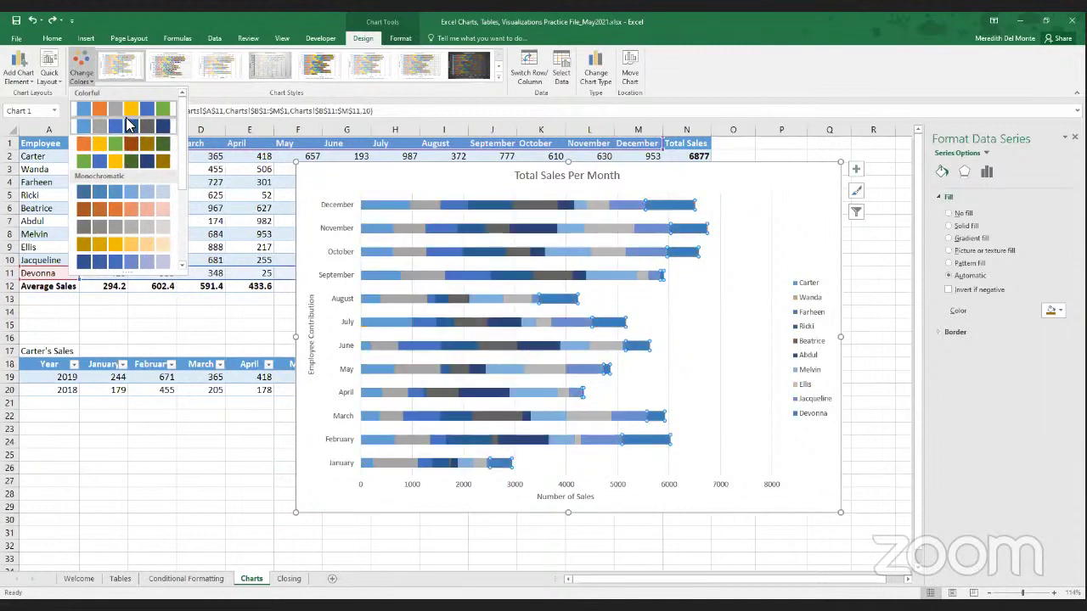
scroll(132, 132, "down", 3)
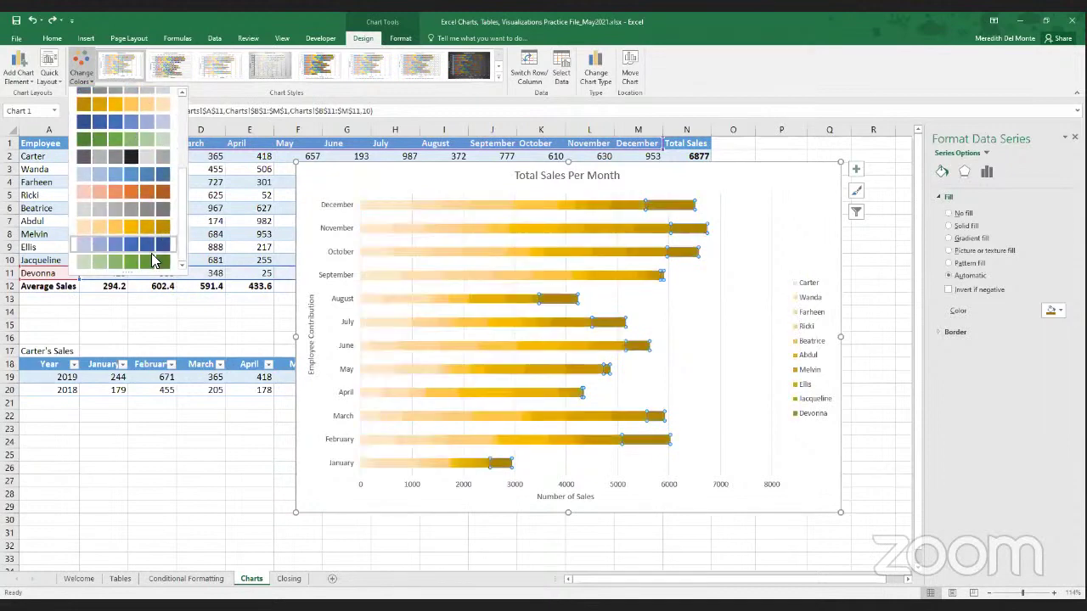
scroll(129, 161, "up", 3)
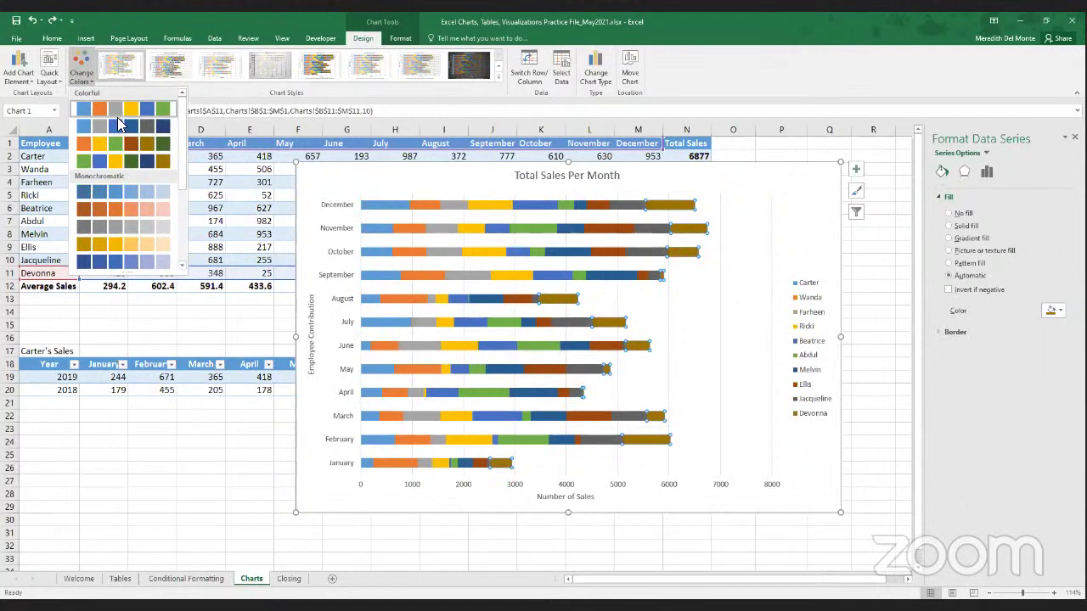
left_click(974, 365)
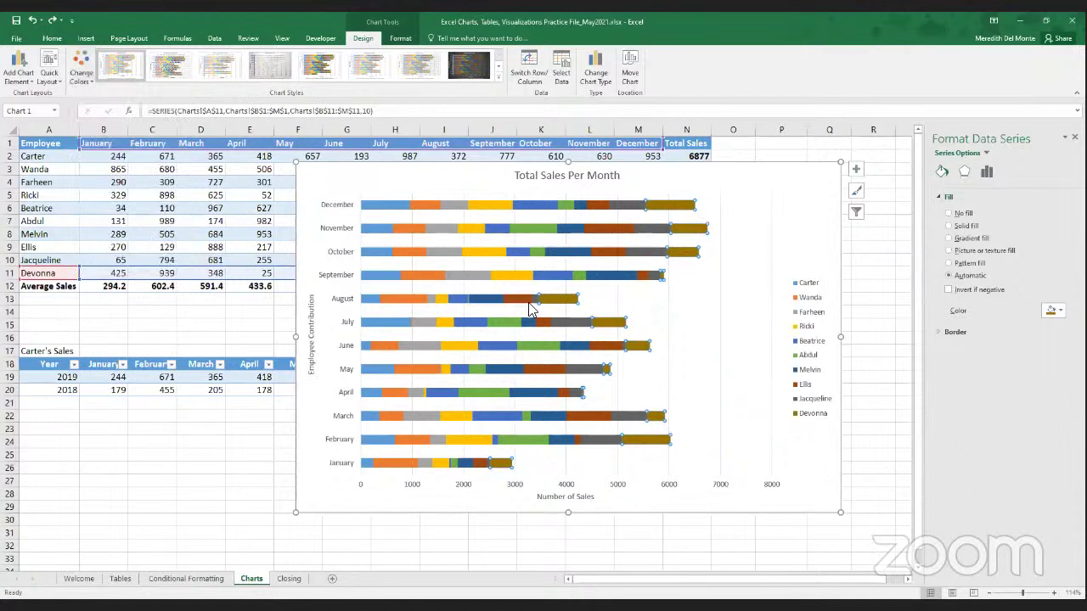
- Set the gap width of the stacked bar chart's data series to 50%
left_click(988, 173)
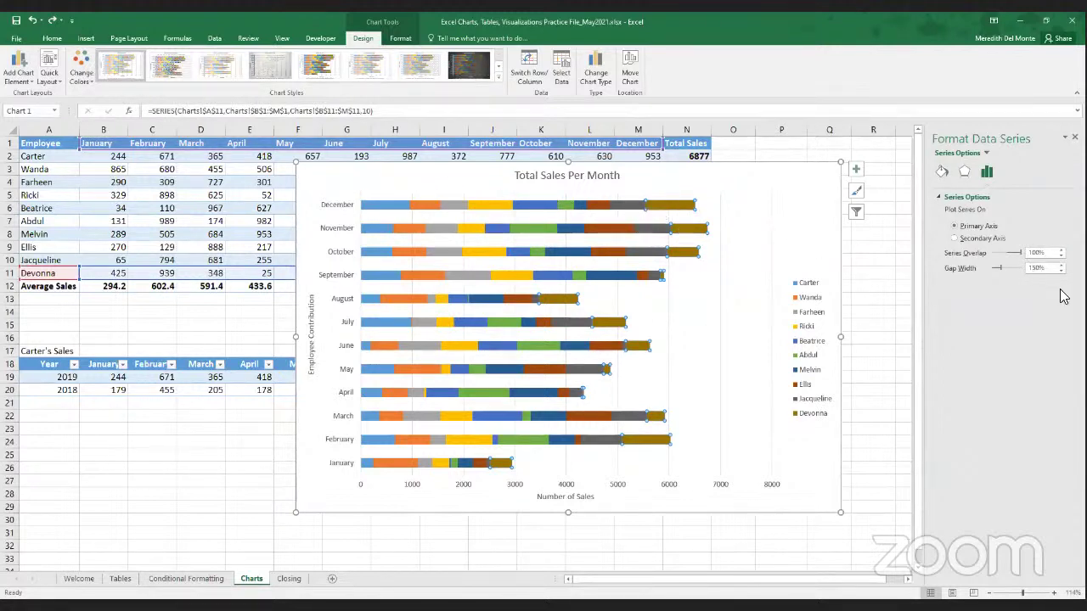
left_click(1032, 269)
type("5")
key("Return")
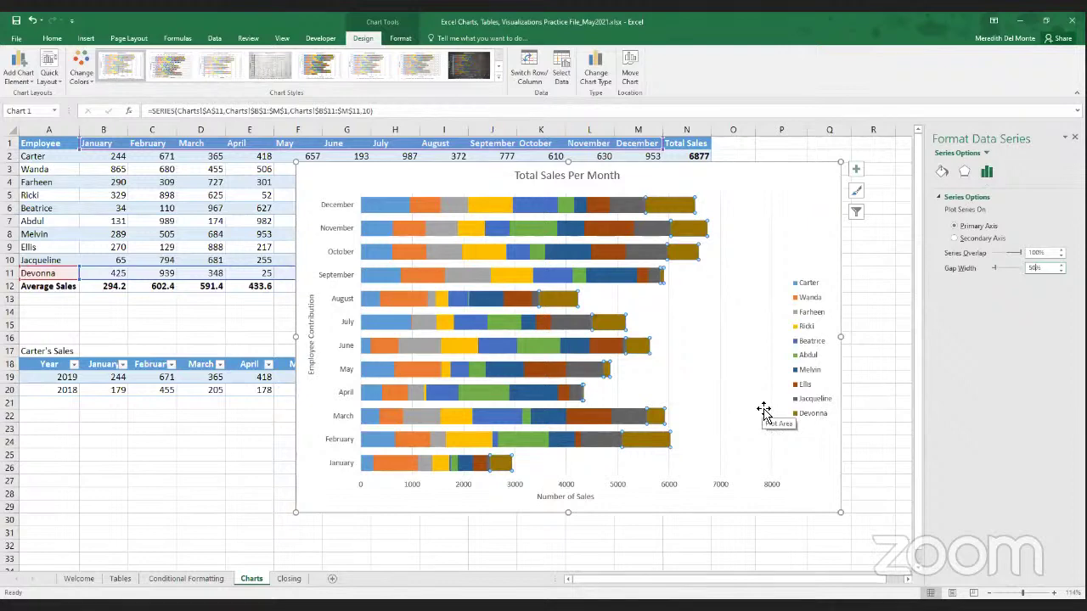
- Reposition the stacked bar chart and shrink it to about 3.7" high by 7.74" wide, below the employee sales table
mouse_move(749, 185)
left_mouse_down()
mouse_move(777, 241)
mouse_move(757, 192)
left_mouse_up()
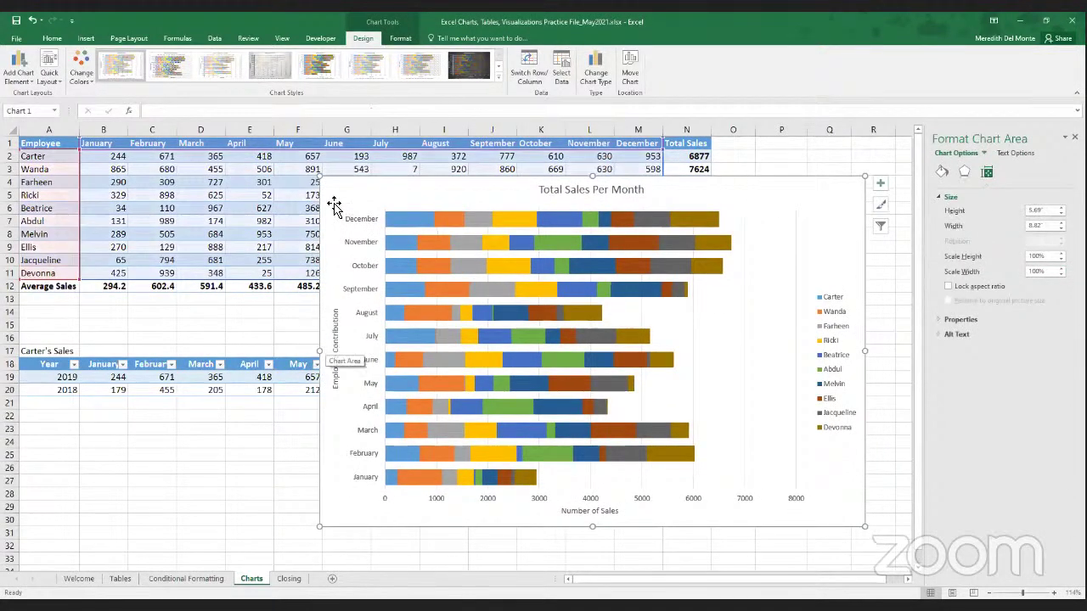
left_click_drag(320, 177, 386, 299)
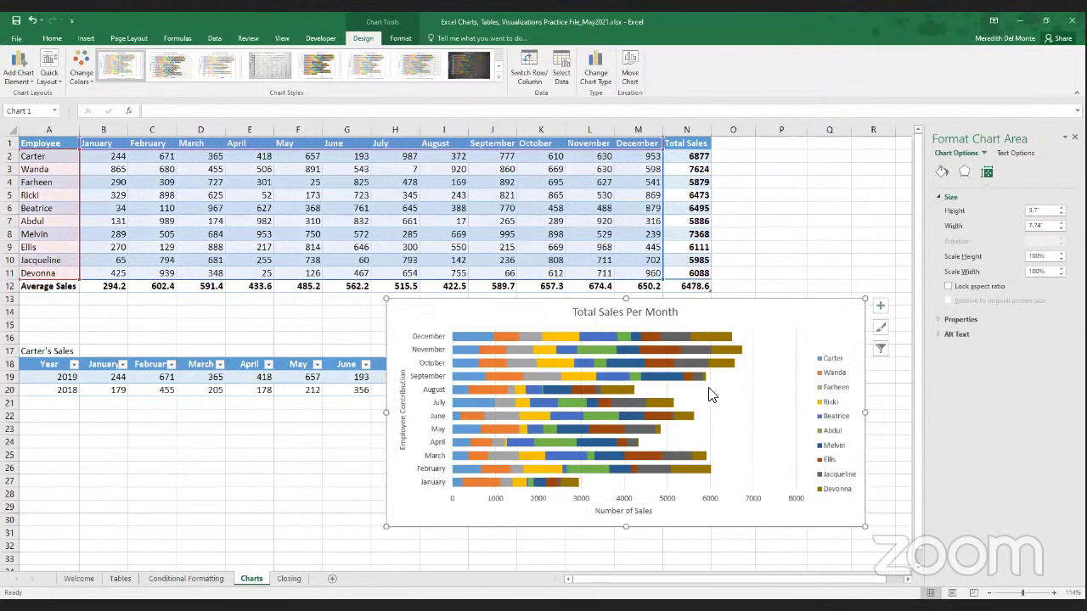
- Delete the entire Total Sales Per Month chart from the Charts sheet
left_click(665, 379)
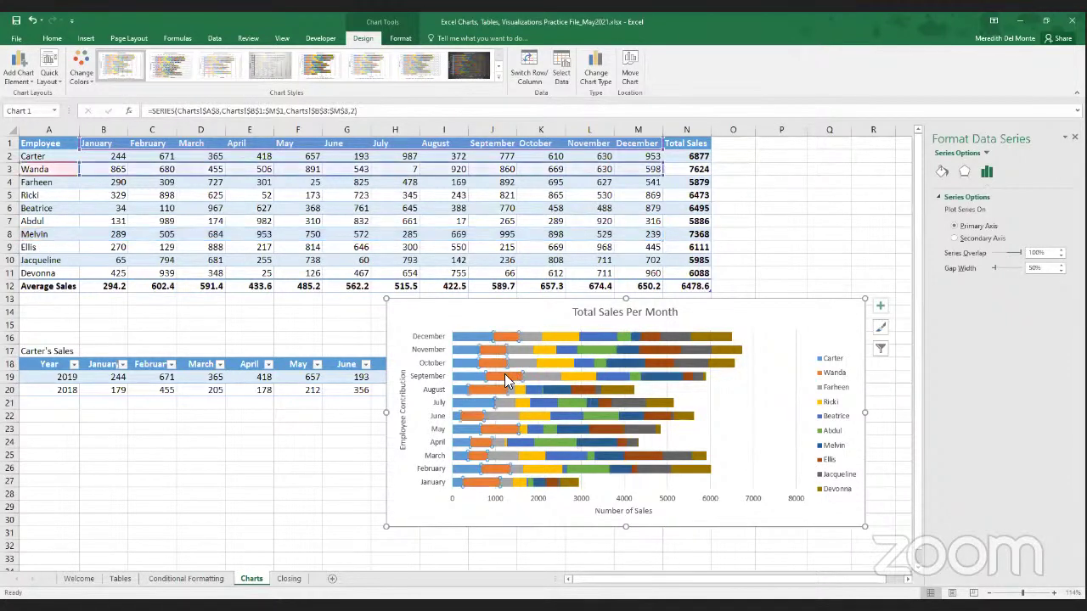
left_click(421, 321)
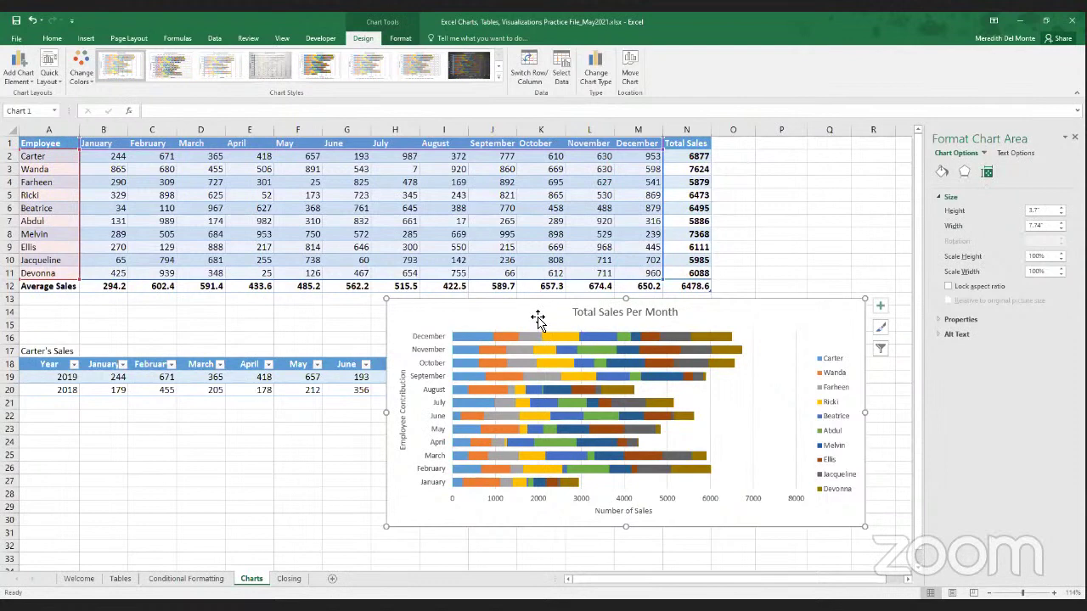
key("Delete")
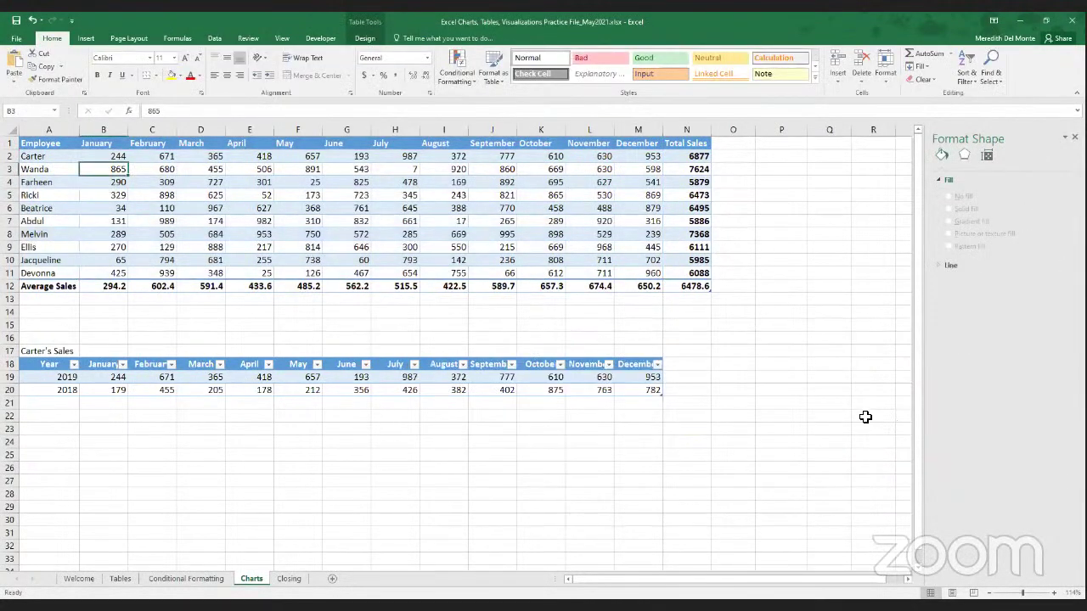
scroll(825, 389, "down", 2)
scroll(815, 391, "up", 2)
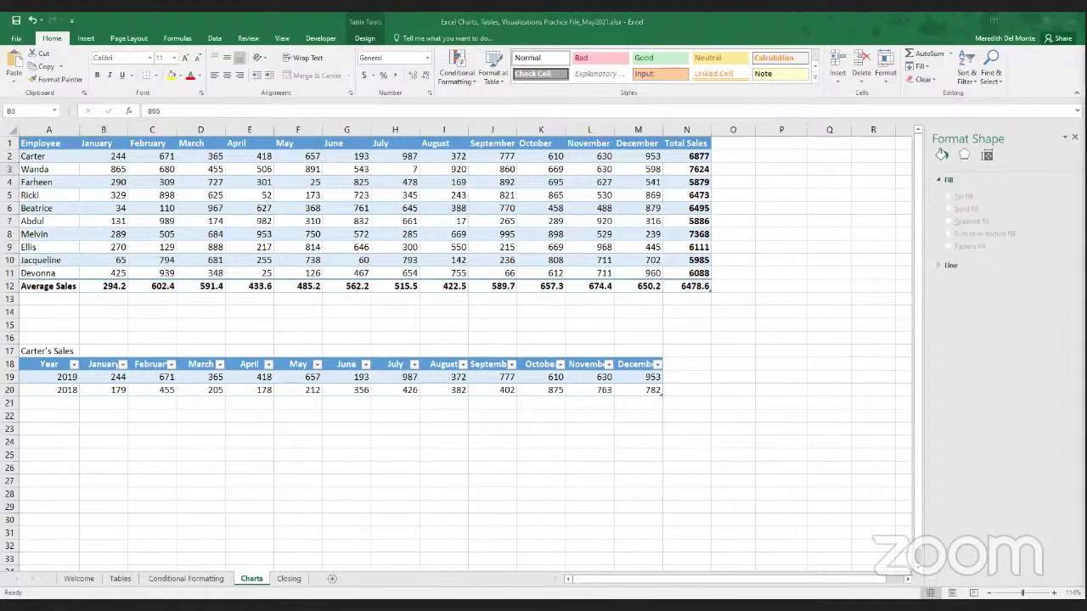
left_click(56, 154)
left_click_drag(74, 160, 643, 167)
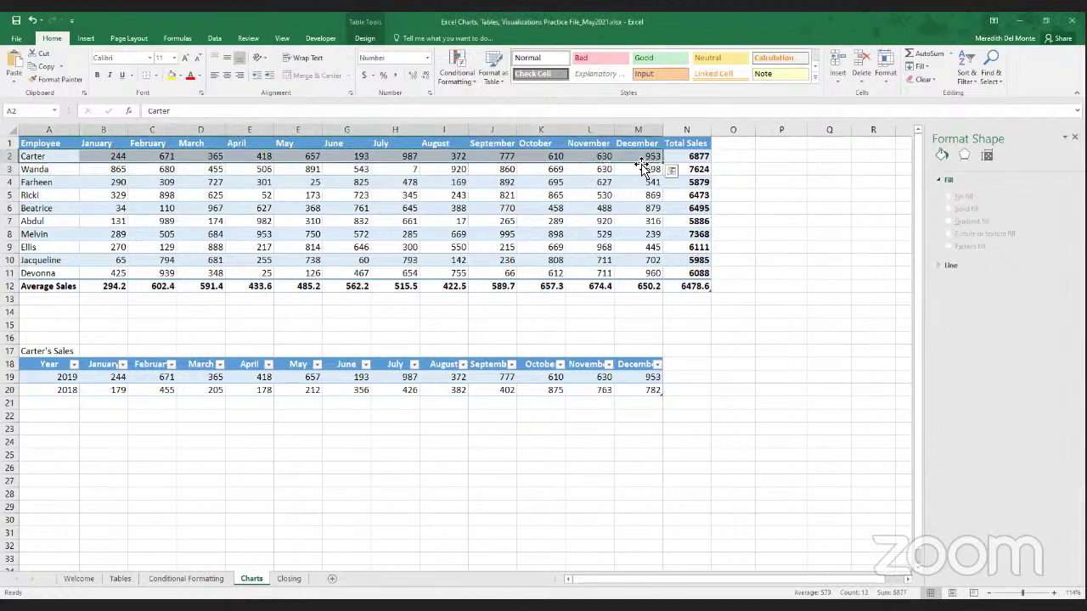
left_click(92, 37)
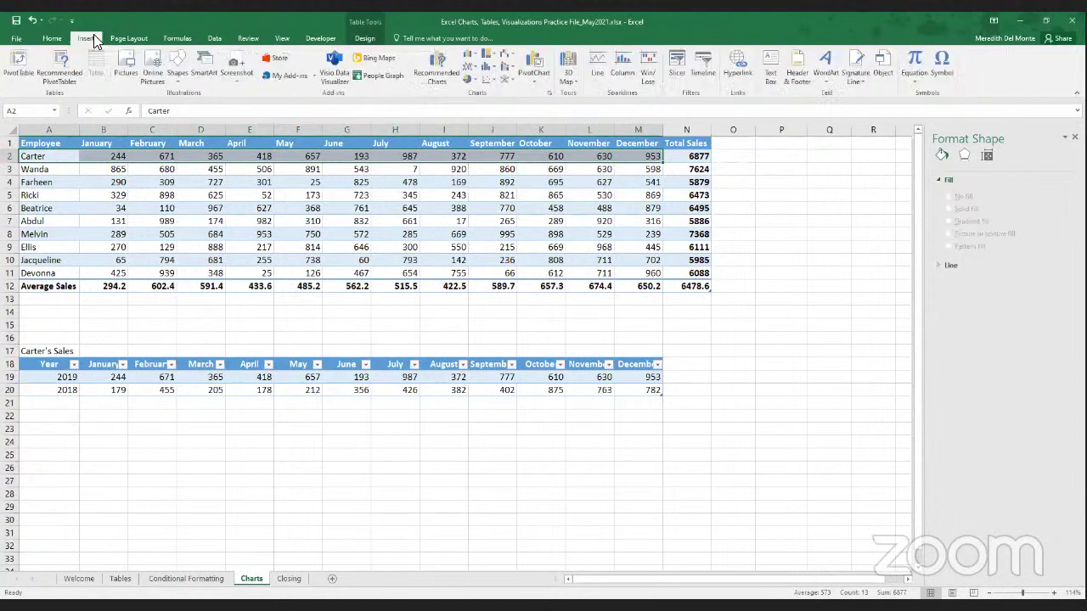
left_click(470, 80)
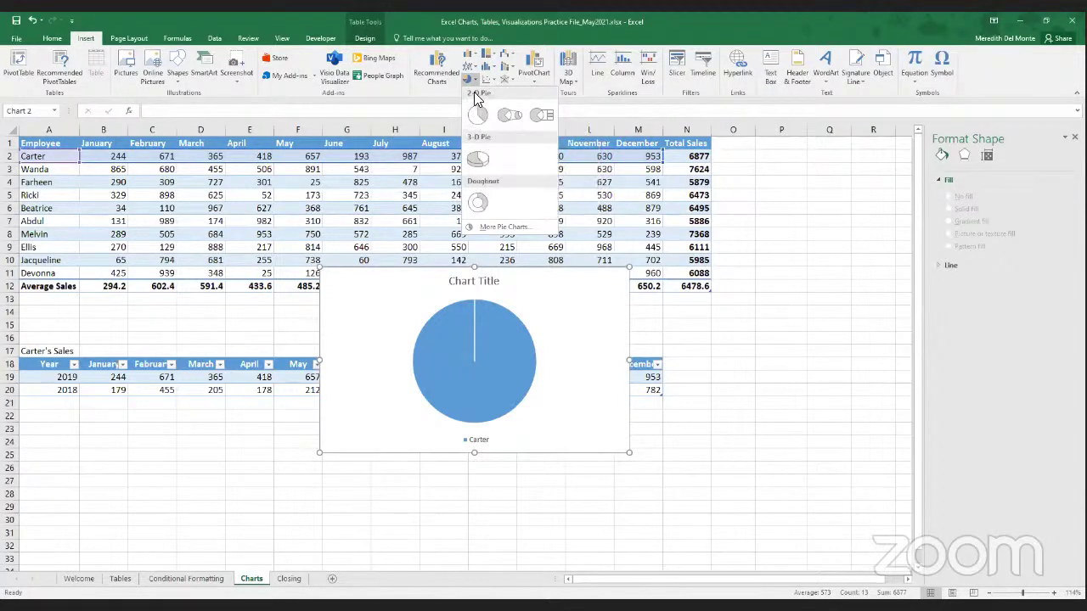
left_click(73, 141)
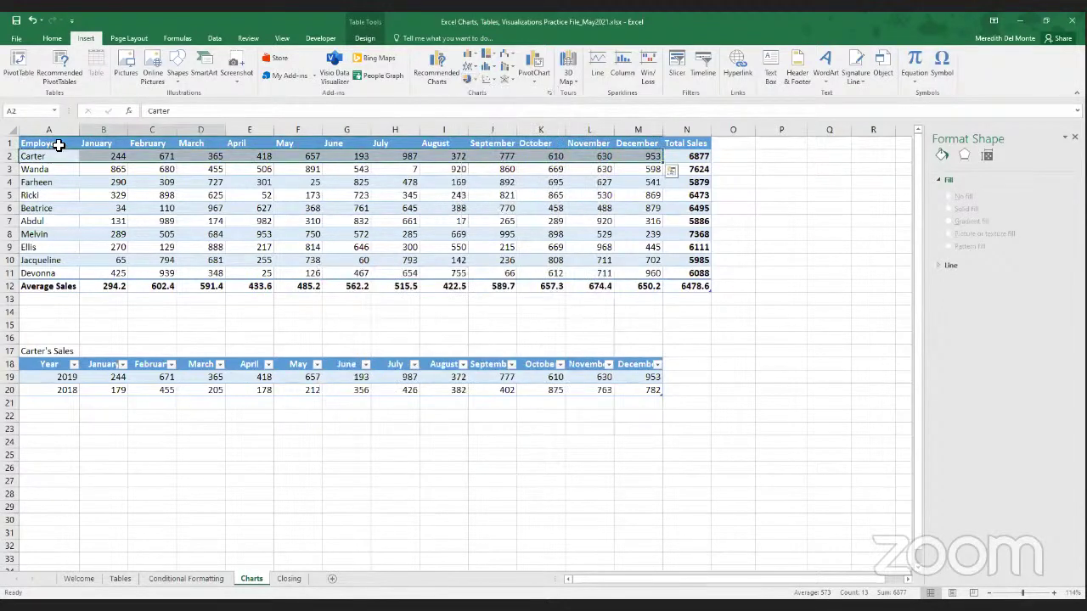
- Insert a pie chart of the first employee's monthly sales from A1:M2, with one slice per month, and enlarge it
left_click_drag(56, 145, 639, 161)
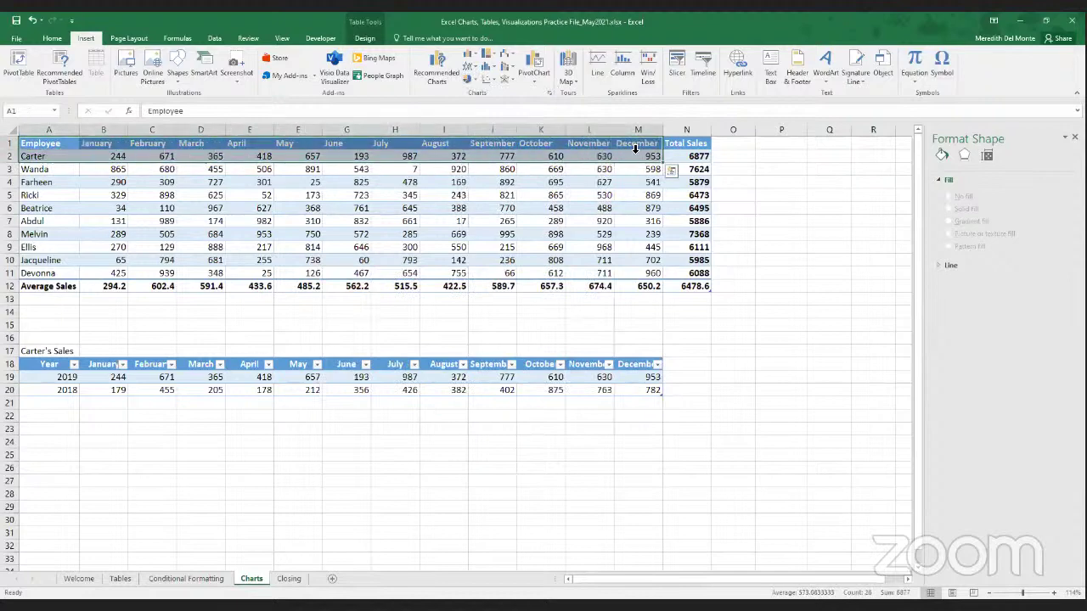
left_click(472, 83)
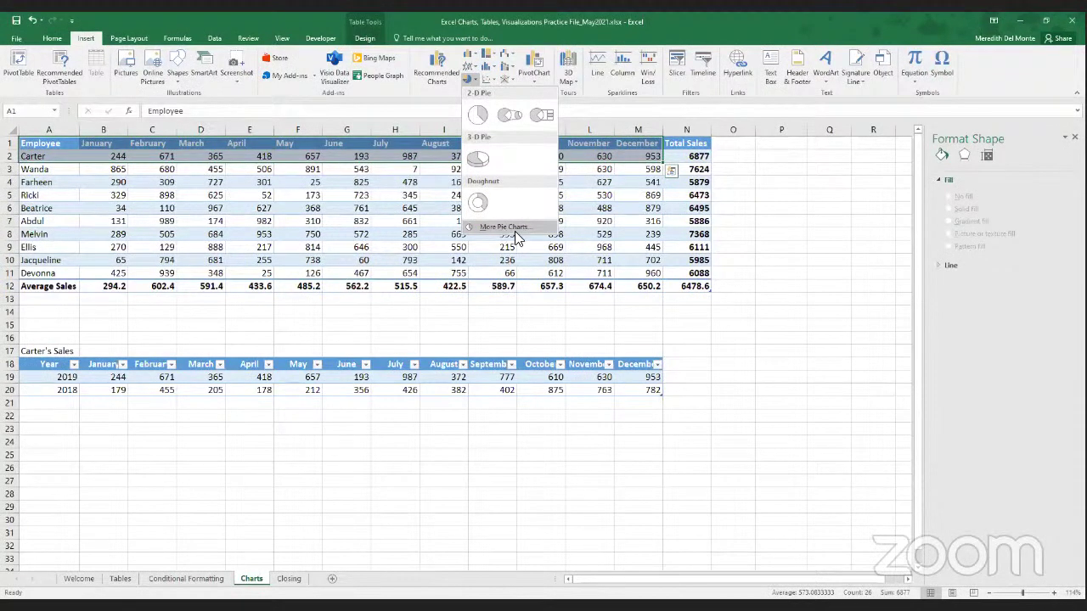
left_click(515, 229)
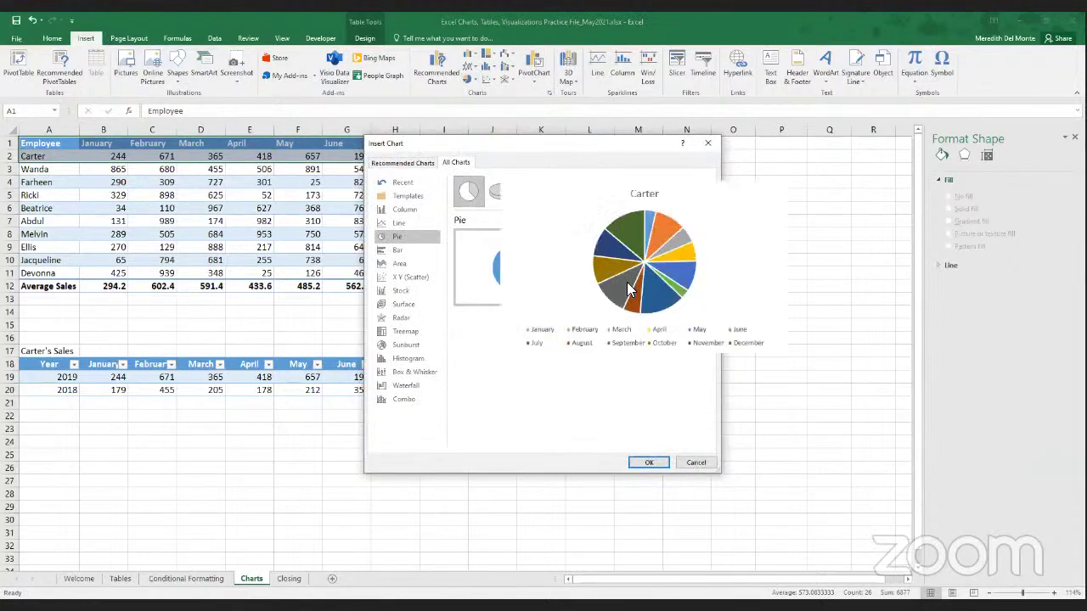
mouse_move(623, 289)
mouse_move(485, 289)
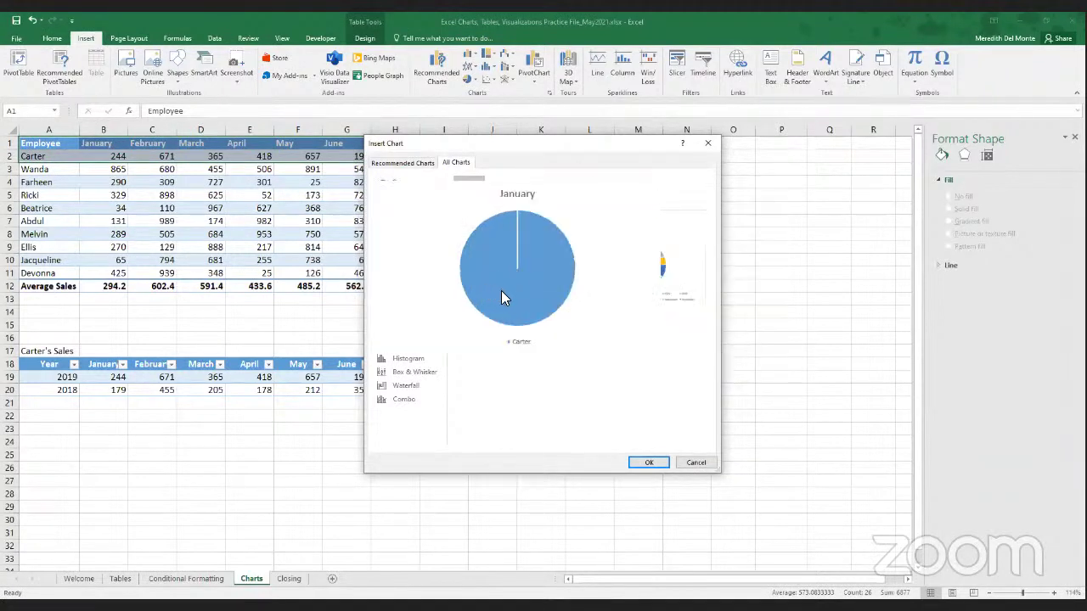
left_click(647, 463)
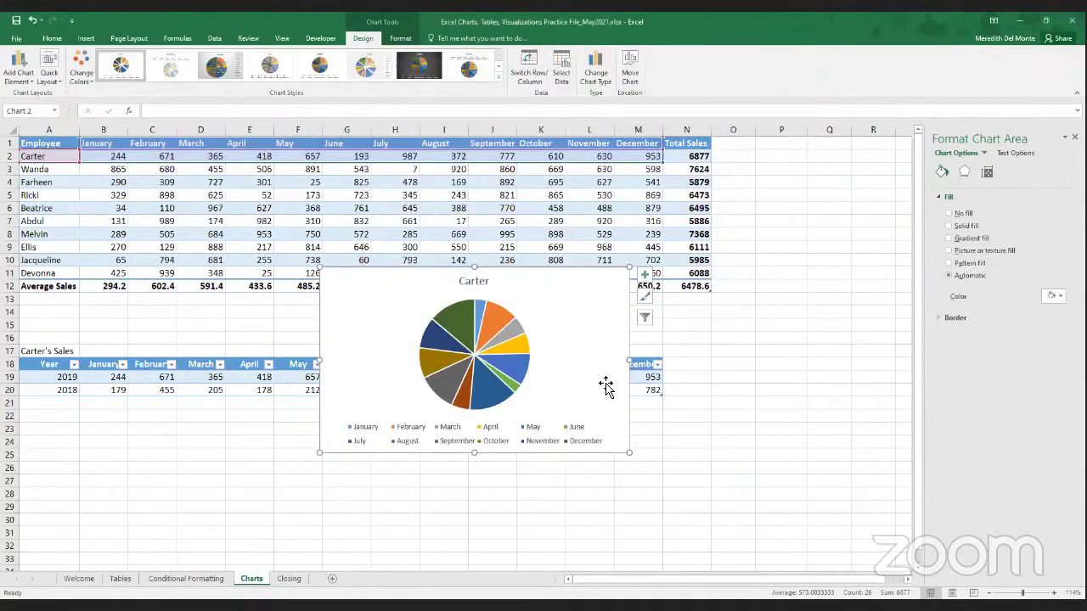
left_click_drag(629, 453, 716, 490)
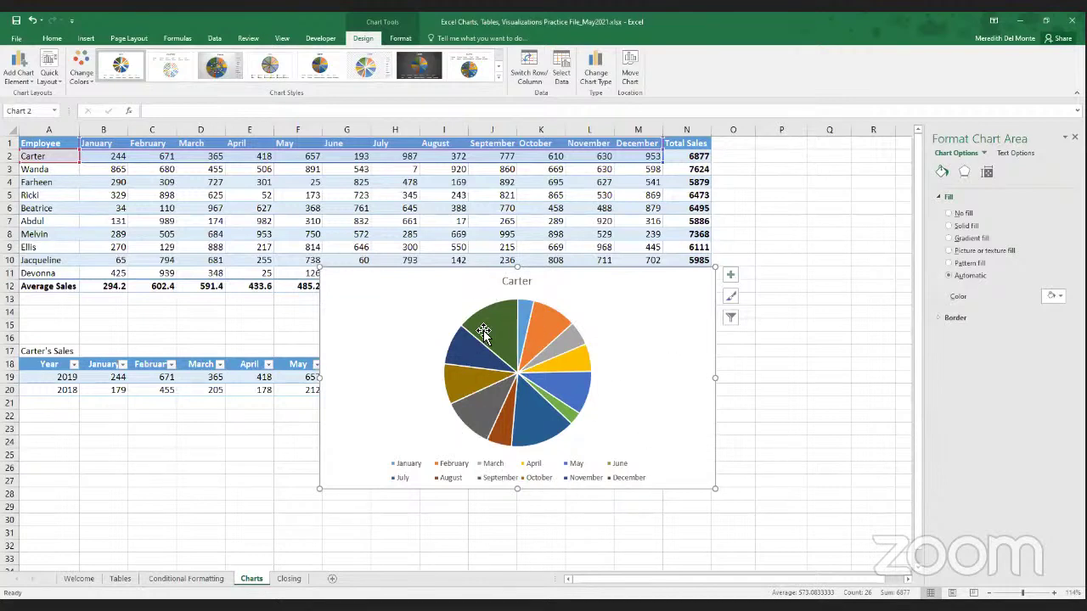
- Review the data label placement options for the monthly pie chart without applying them, and delete the chart
left_click(731, 276)
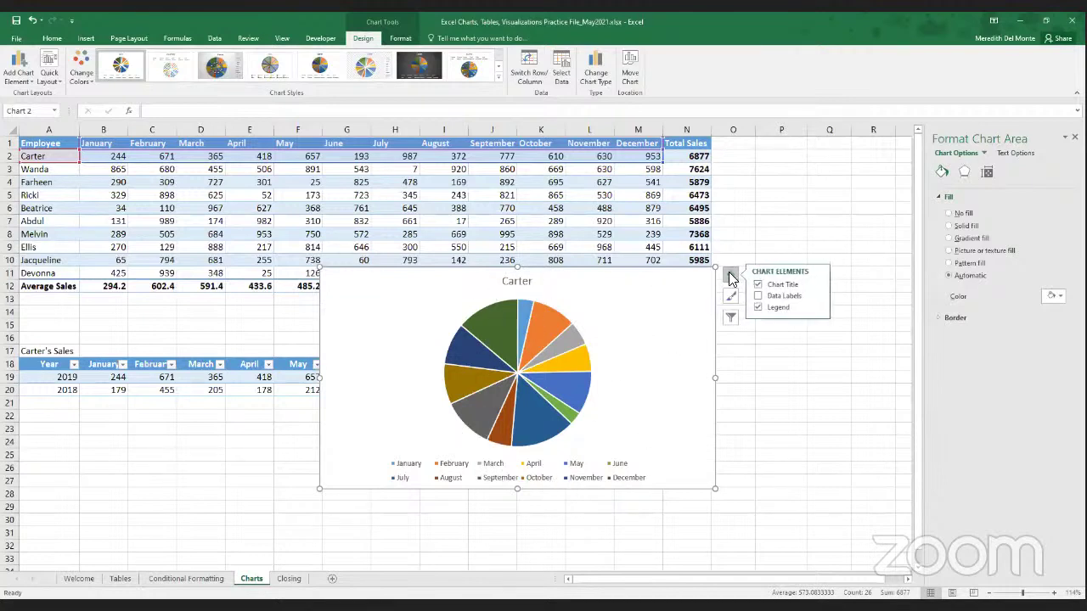
left_click(775, 297)
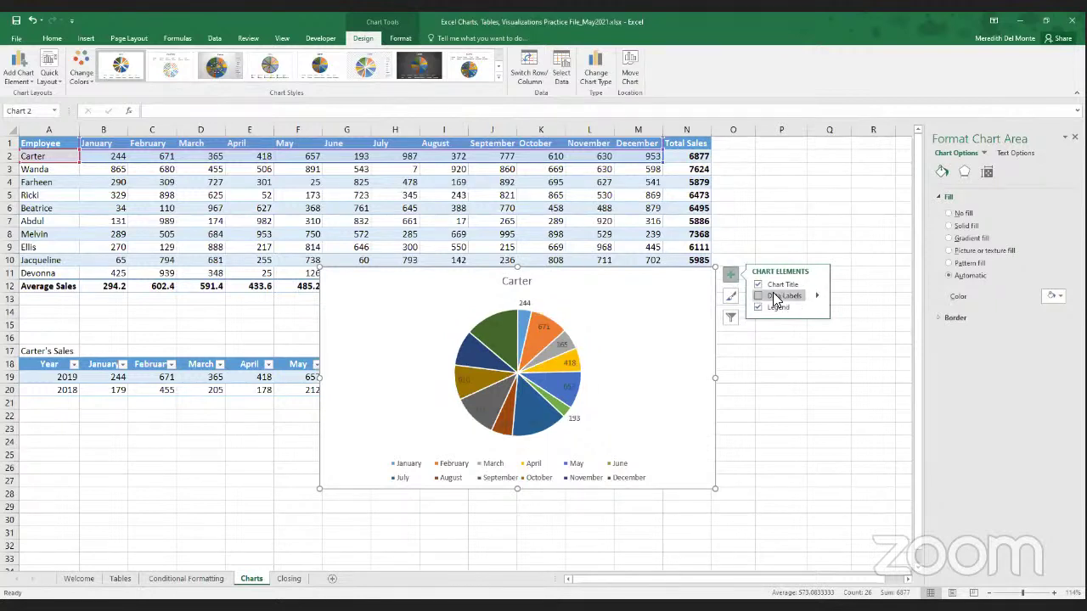
left_click(728, 278)
left_click(729, 276)
left_click(818, 296)
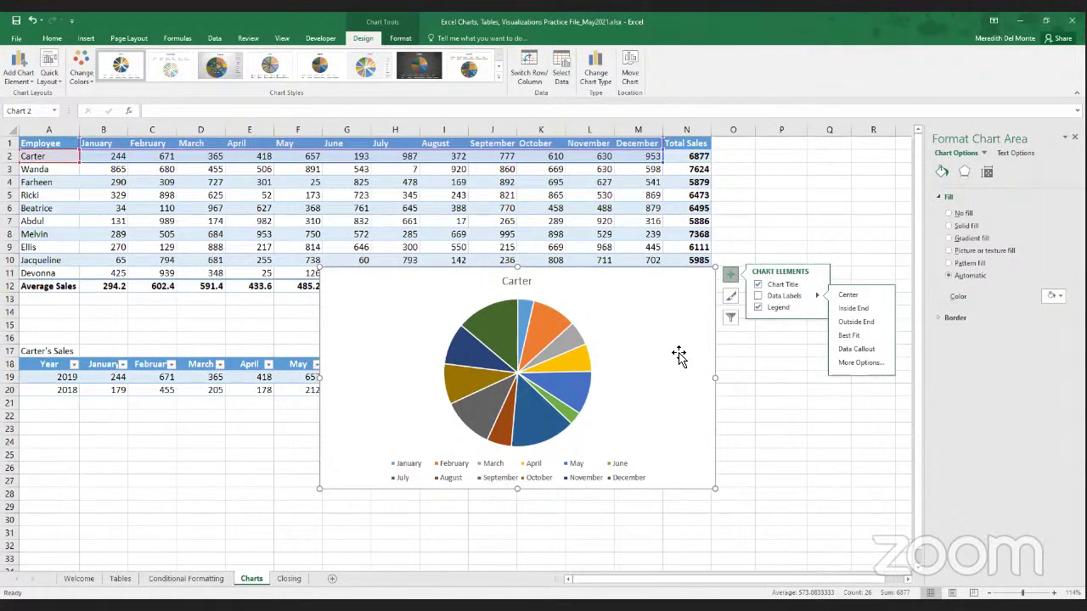
key("Delete")
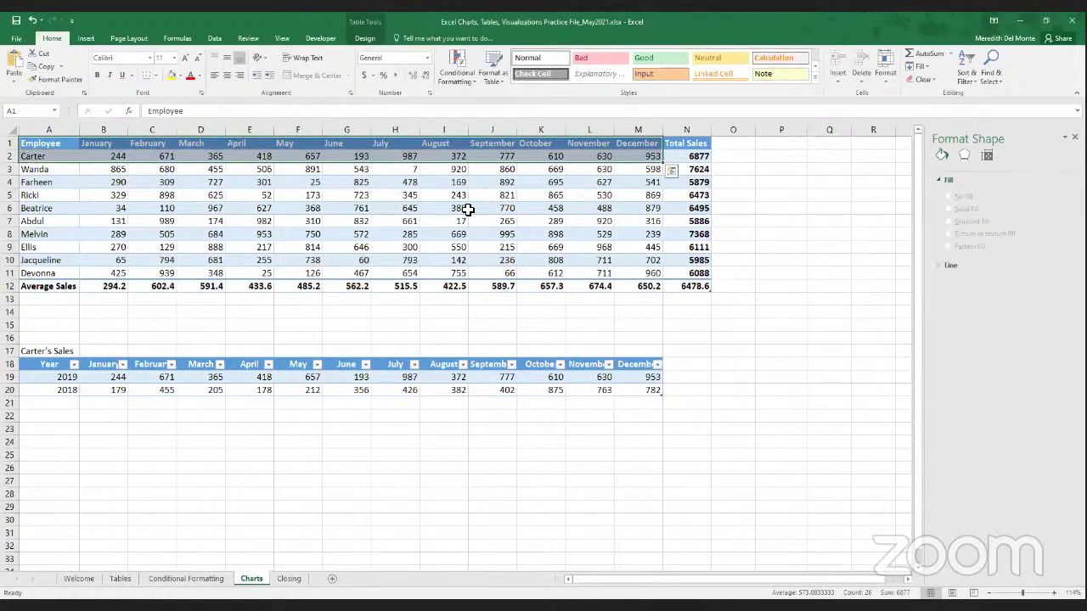
- Insert a 2-D pie chart of the employees' January sales from the range A1:B12
left_click(60, 146)
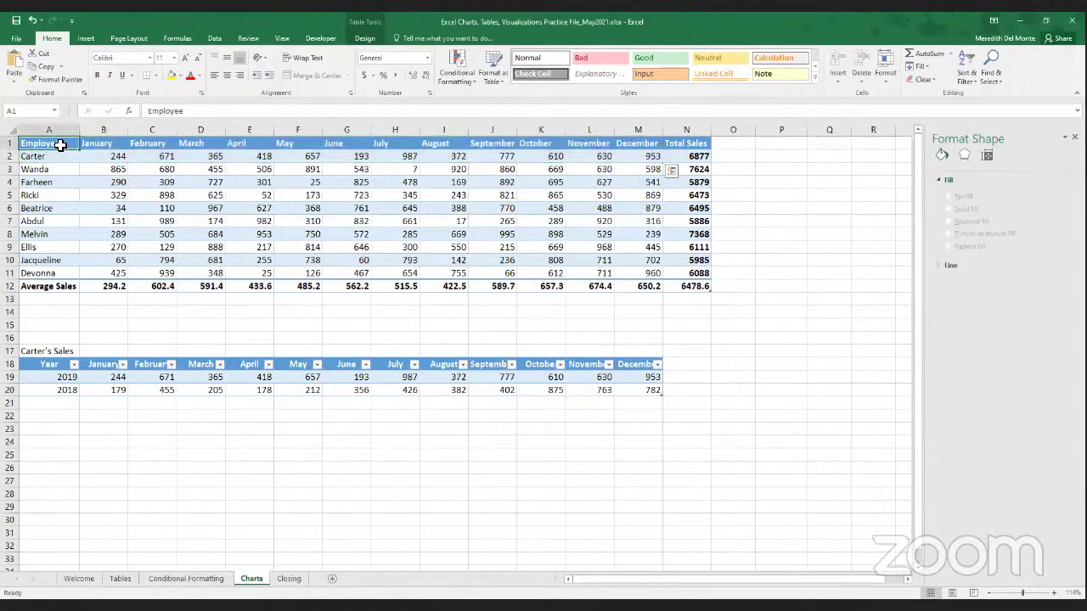
left_click_drag(61, 145, 115, 285)
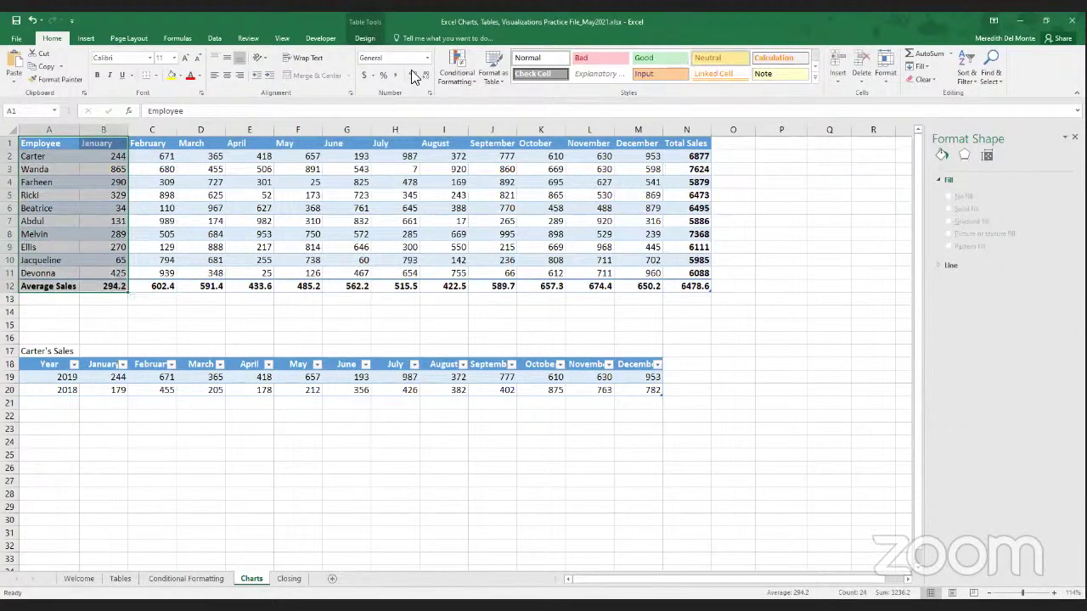
left_click(87, 36)
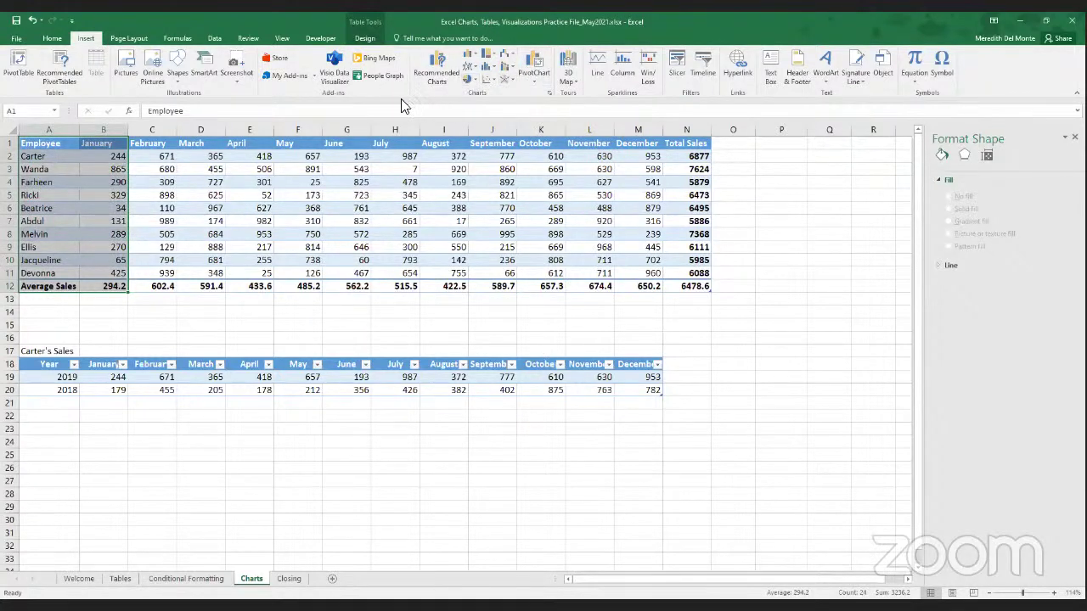
left_click(435, 83)
left_click(474, 85)
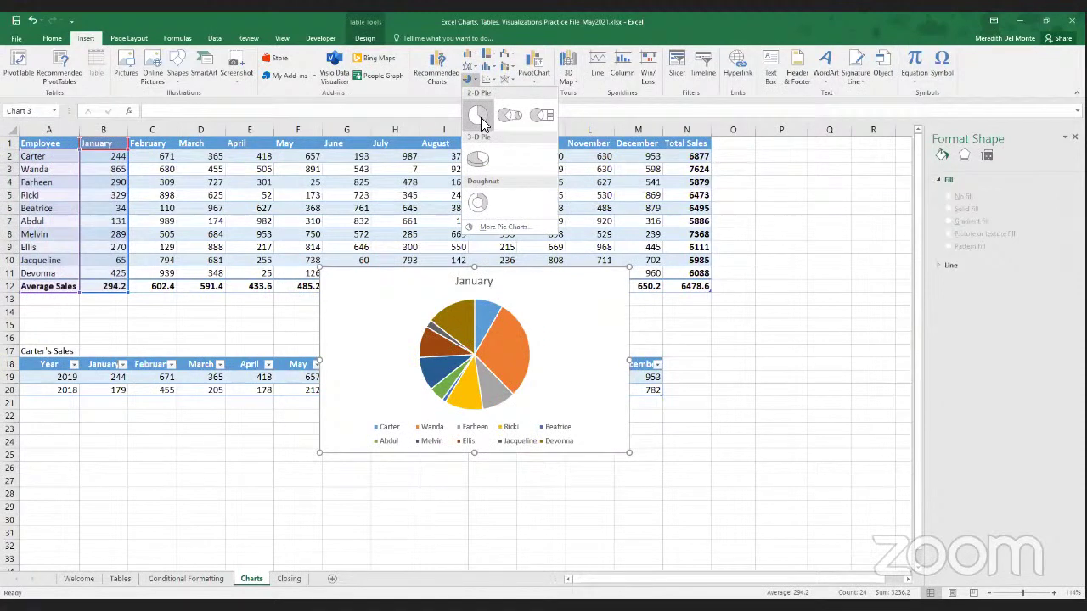
left_click(480, 117)
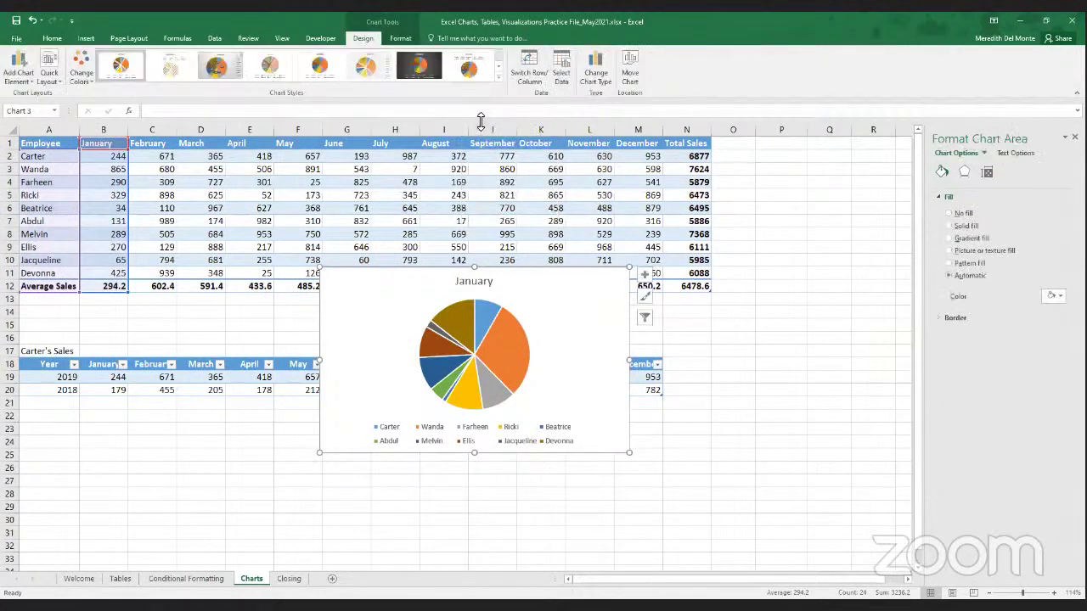
- Move the January pie chart aside to uncover the table data, and delete the chart
left_click_drag(536, 295, 801, 278)
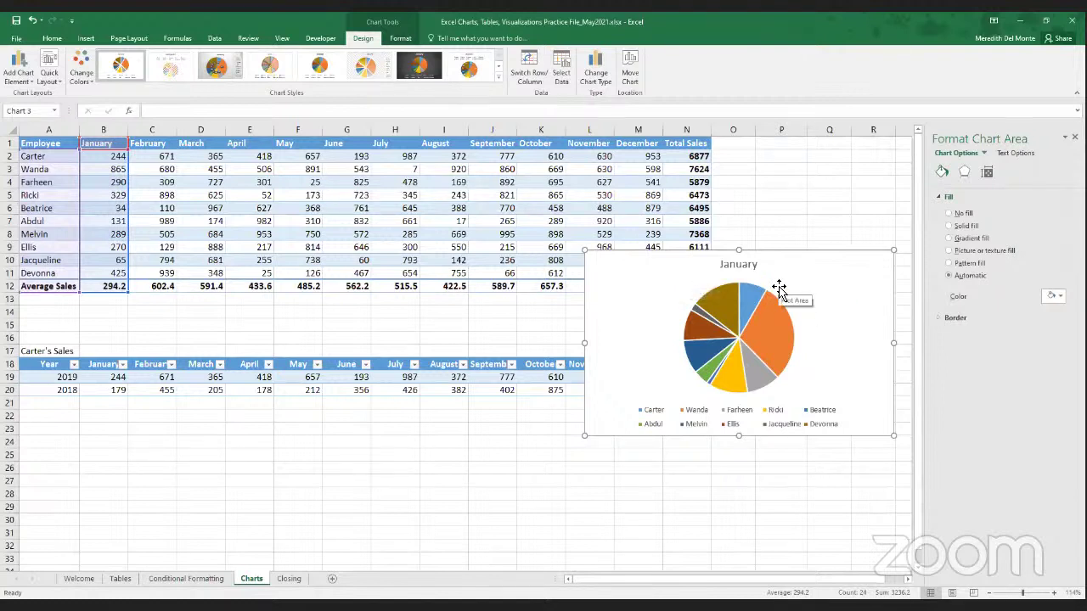
key("Delete")
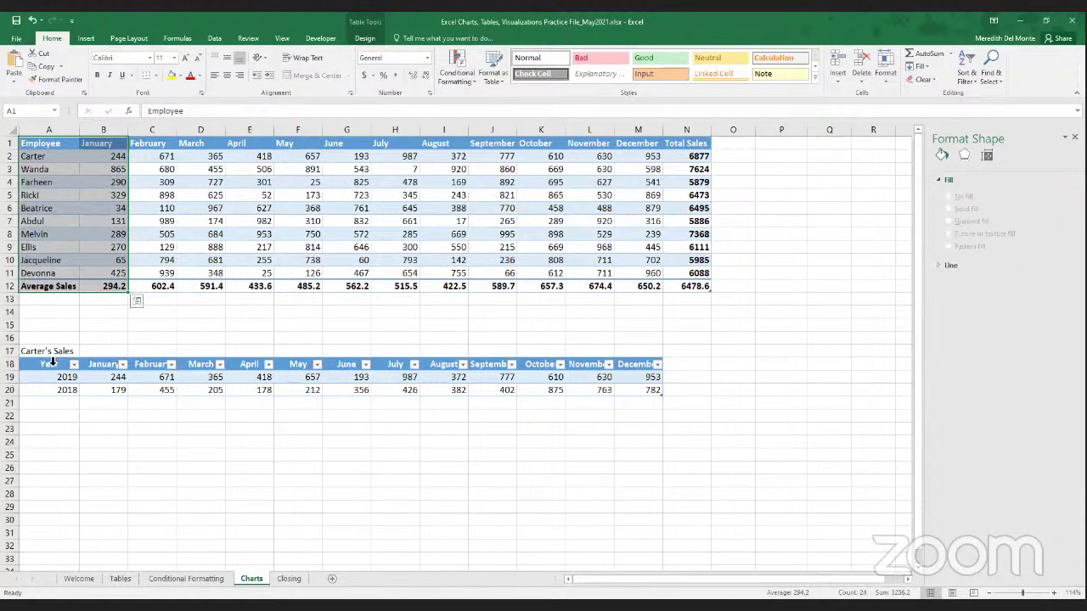
- Insert a line chart of A1:N12 with one line per employee across the months, and exclude the Total Sales column from its data
left_click(61, 145)
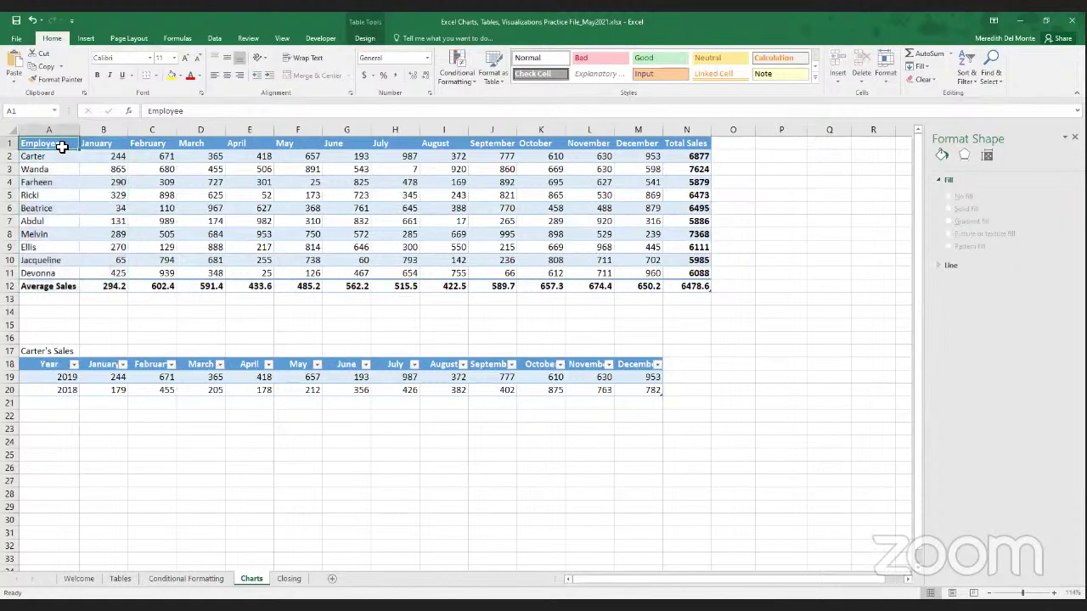
left_click_drag(62, 145, 696, 286)
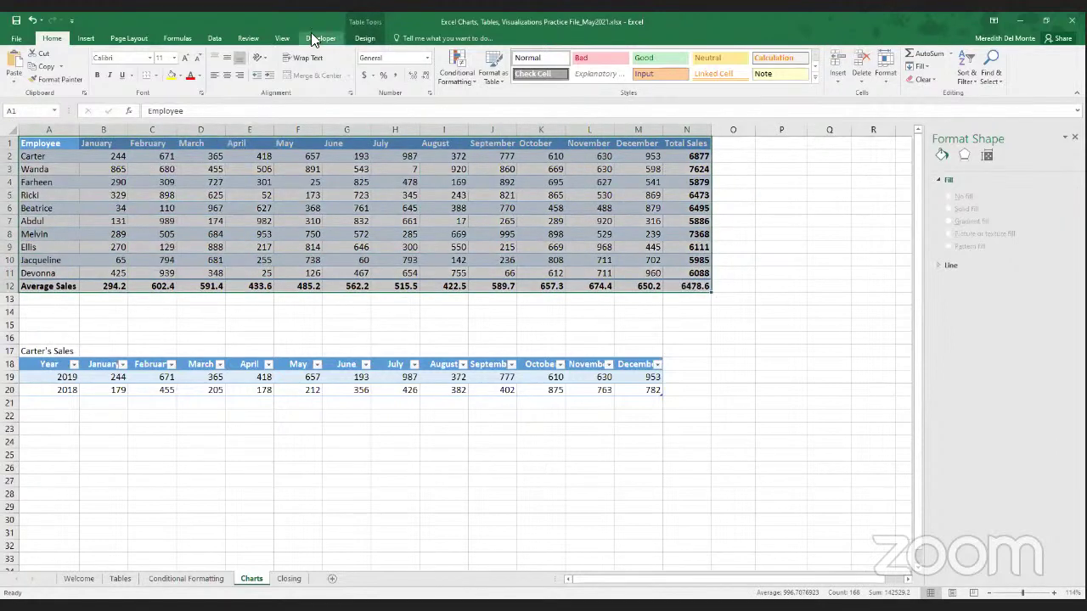
left_click(83, 37)
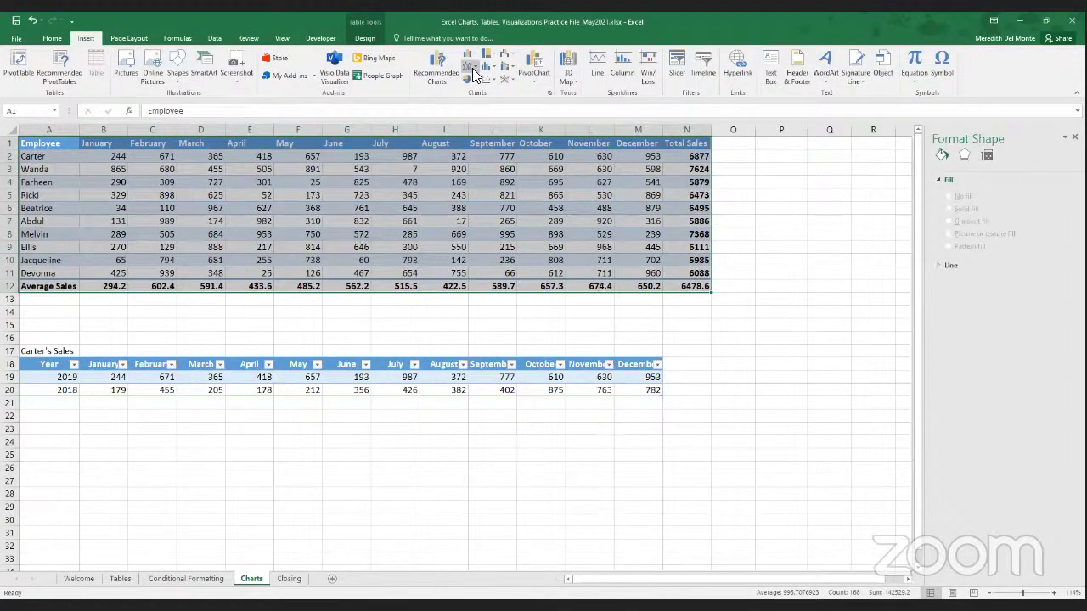
left_click(473, 68)
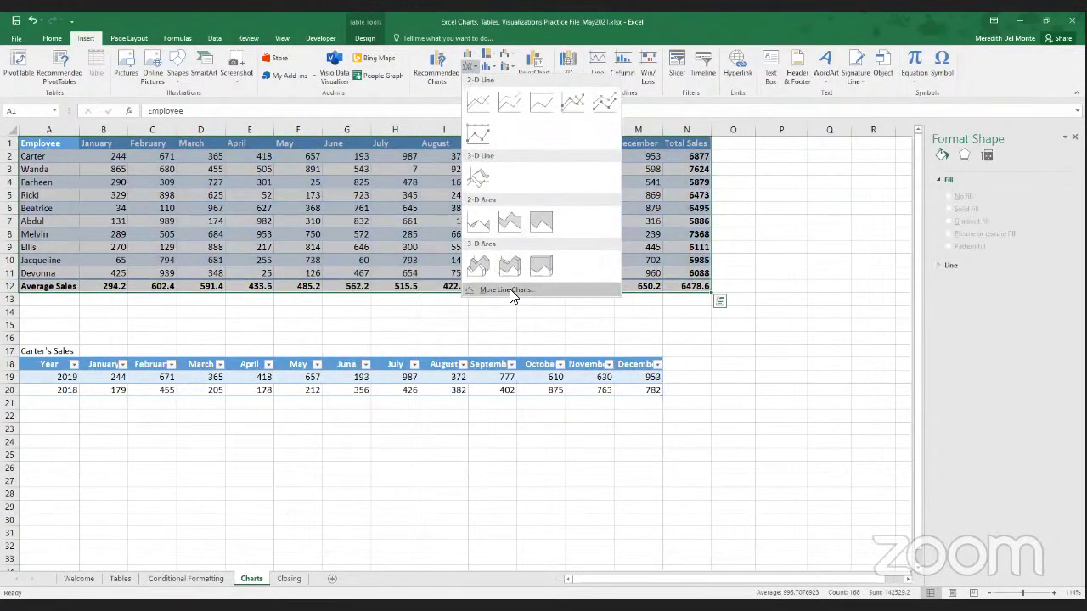
left_click(509, 288)
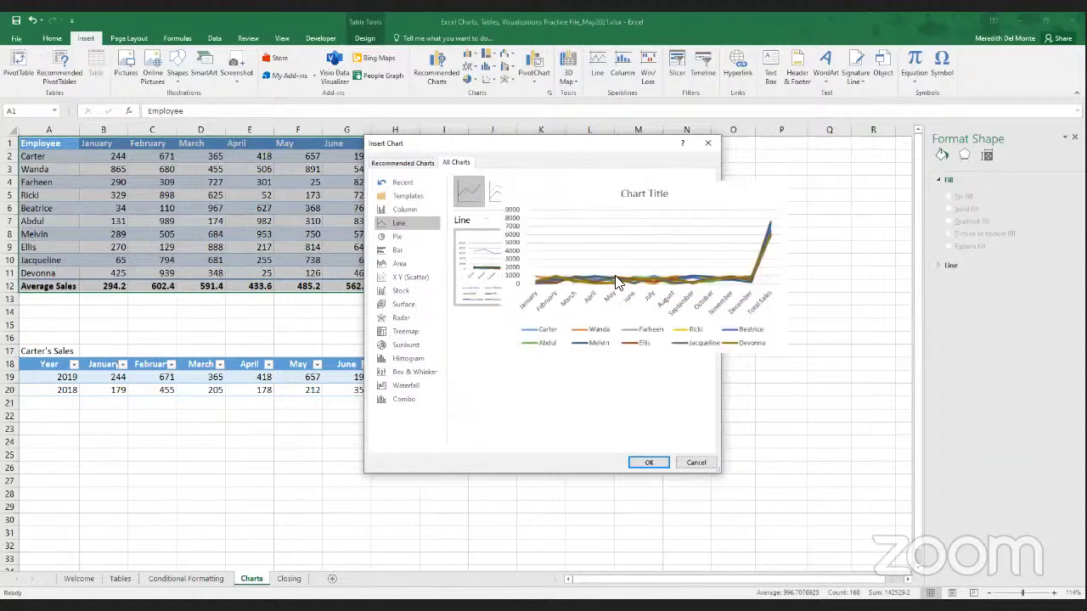
mouse_move(654, 273)
mouse_move(511, 266)
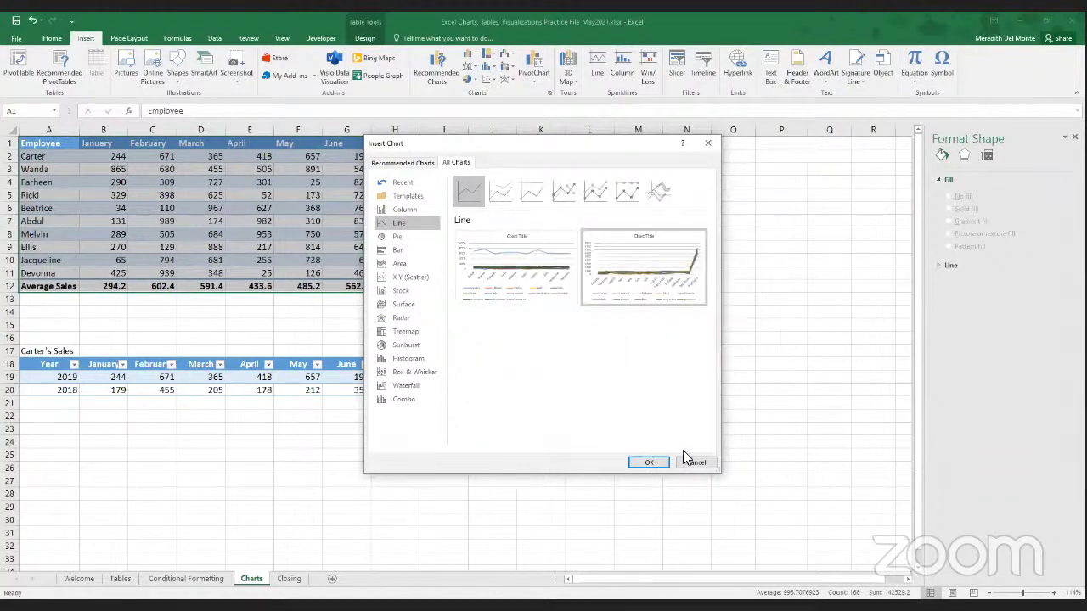
left_click(647, 463)
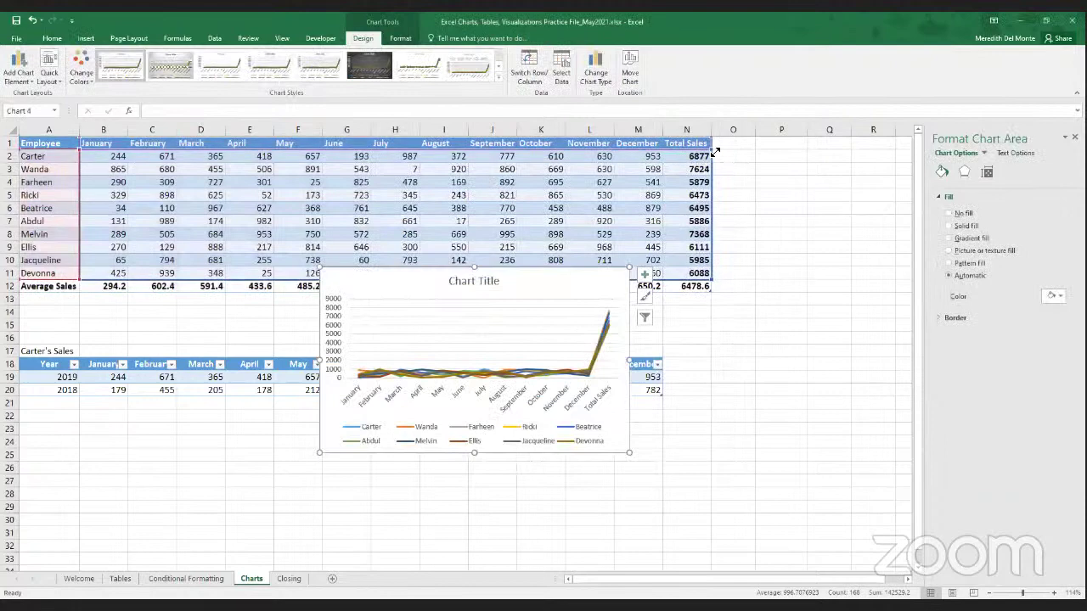
left_click_drag(714, 151, 672, 146)
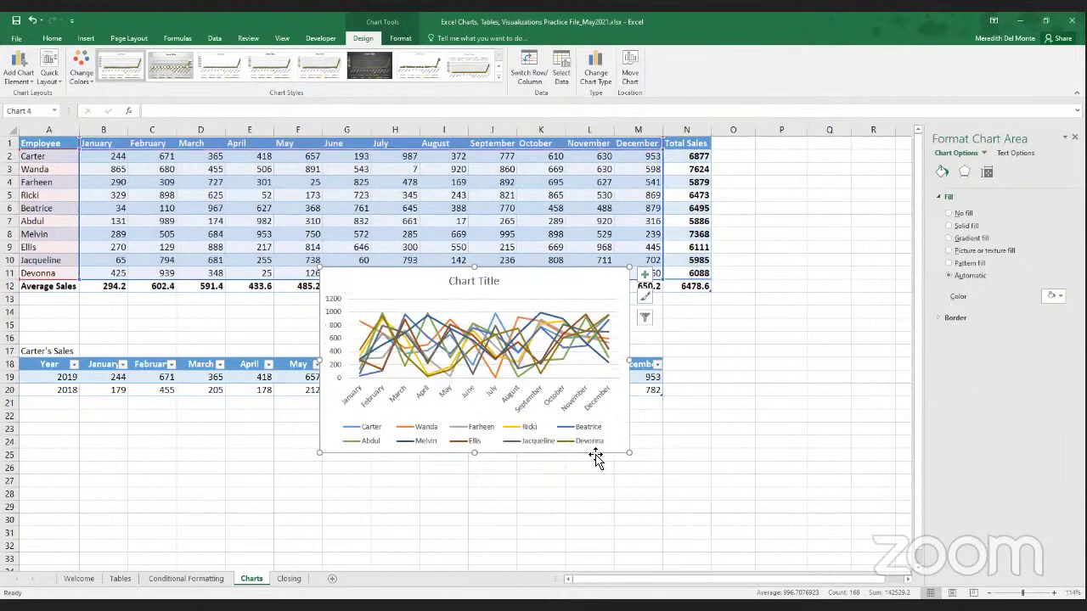
- Enlarge the employee line chart for a closer view, and delete it
left_click_drag(631, 455, 735, 528)
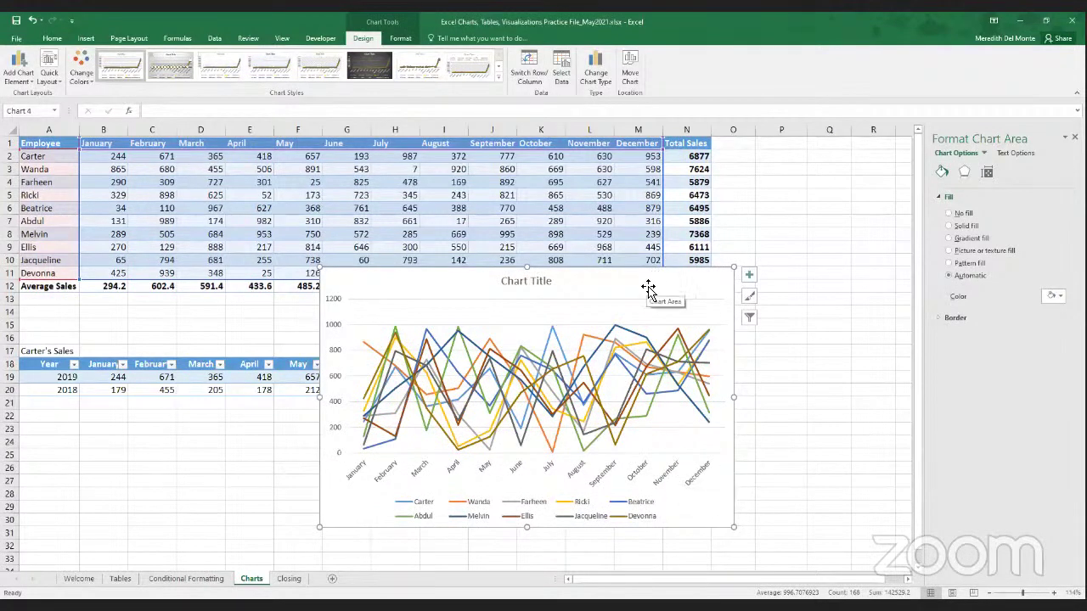
key("Delete")
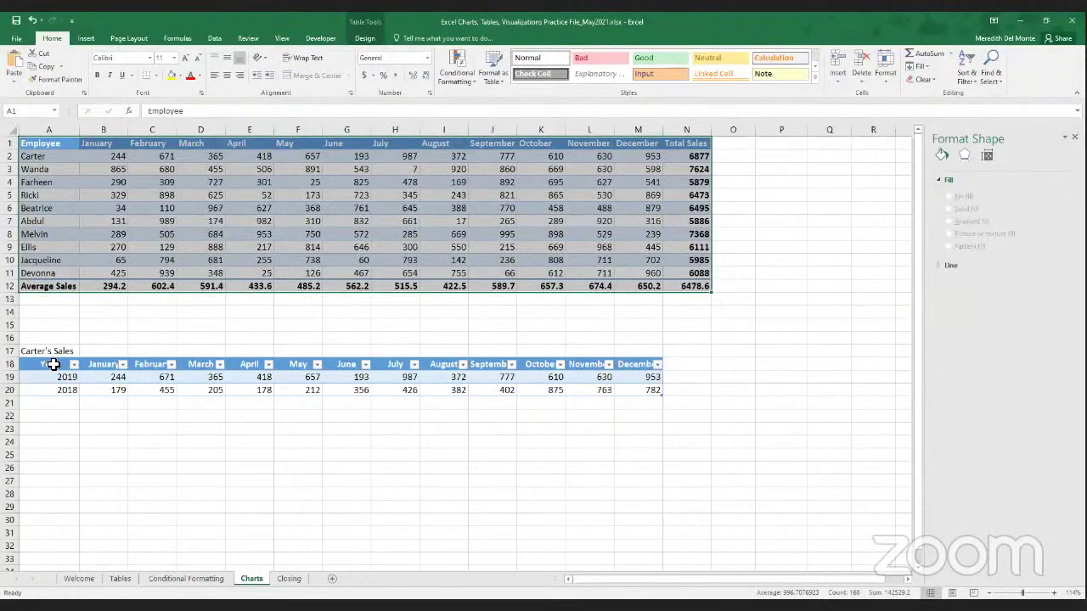
- Insert a line chart from A18:M20 comparing the 2019 and 2018 monthly sales, with one line per year
left_click_drag(53, 364, 637, 391)
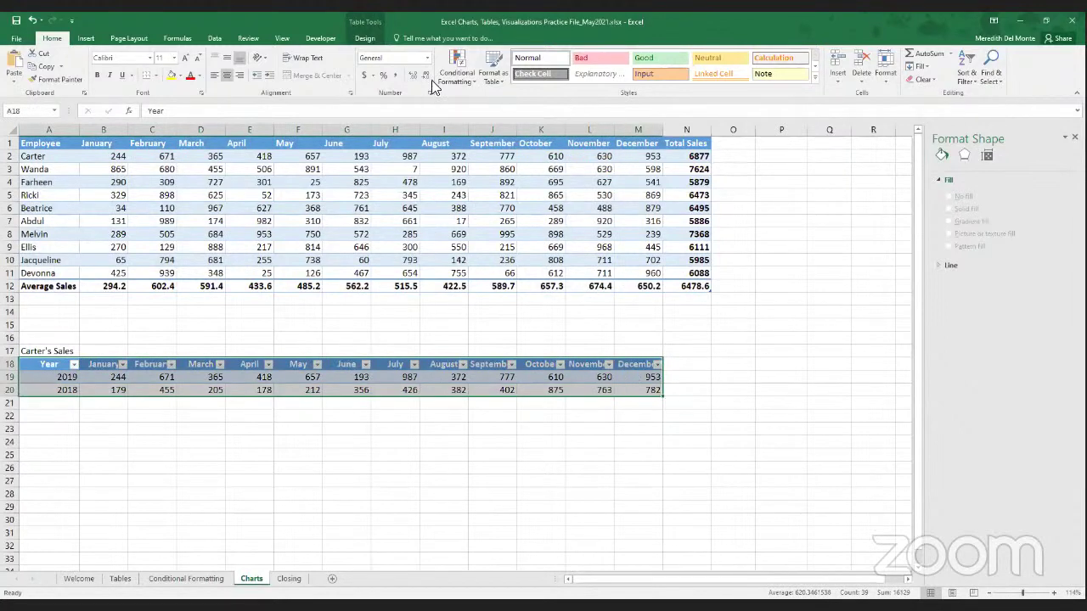
left_click(86, 38)
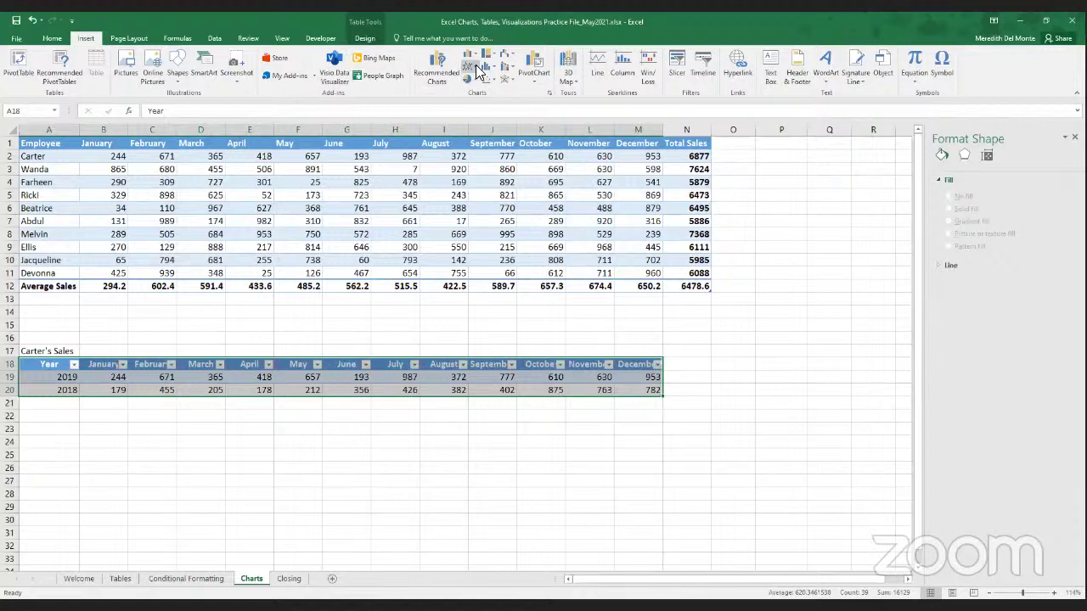
left_click(477, 71)
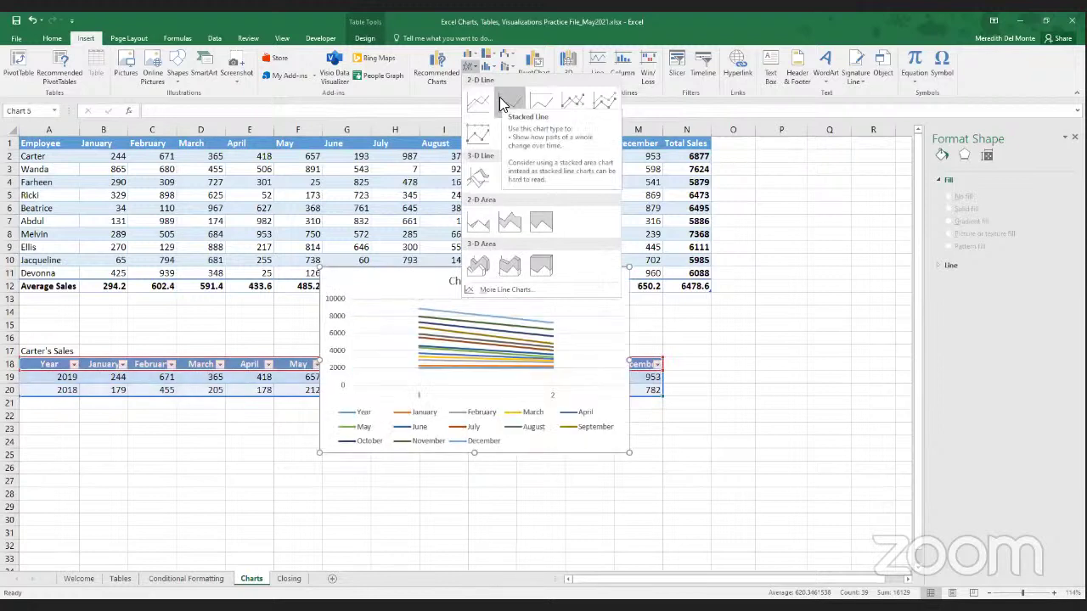
left_click(530, 290)
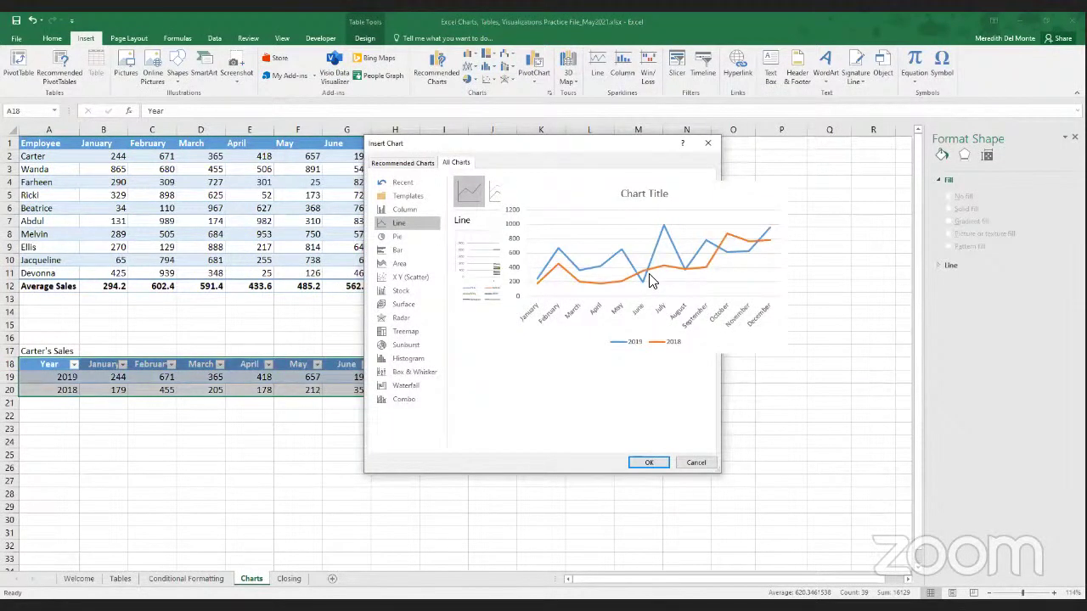
left_click(650, 464)
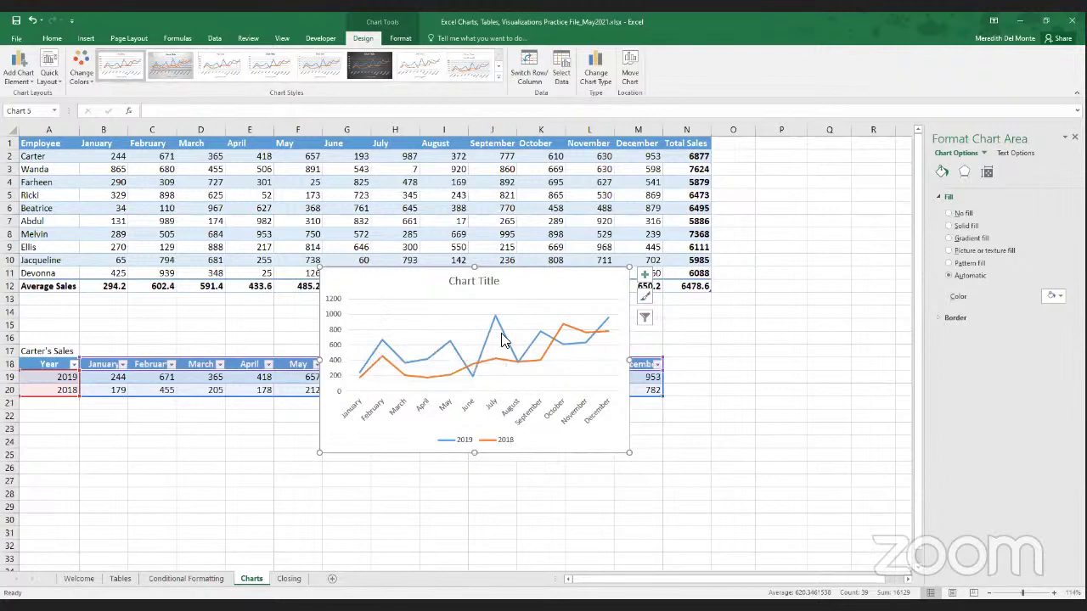
mouse_move(474, 380)
- Preview the Up/Down Bars chart element on the 2019 and 2018 line chart without applying it, and delete the chart
left_click(646, 277)
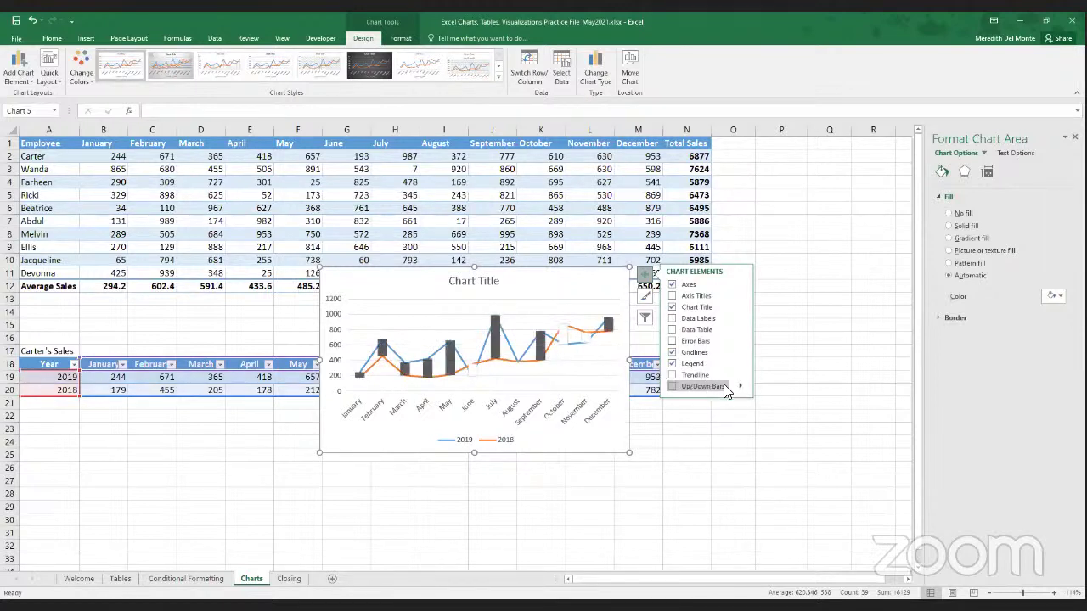
mouse_move(740, 389)
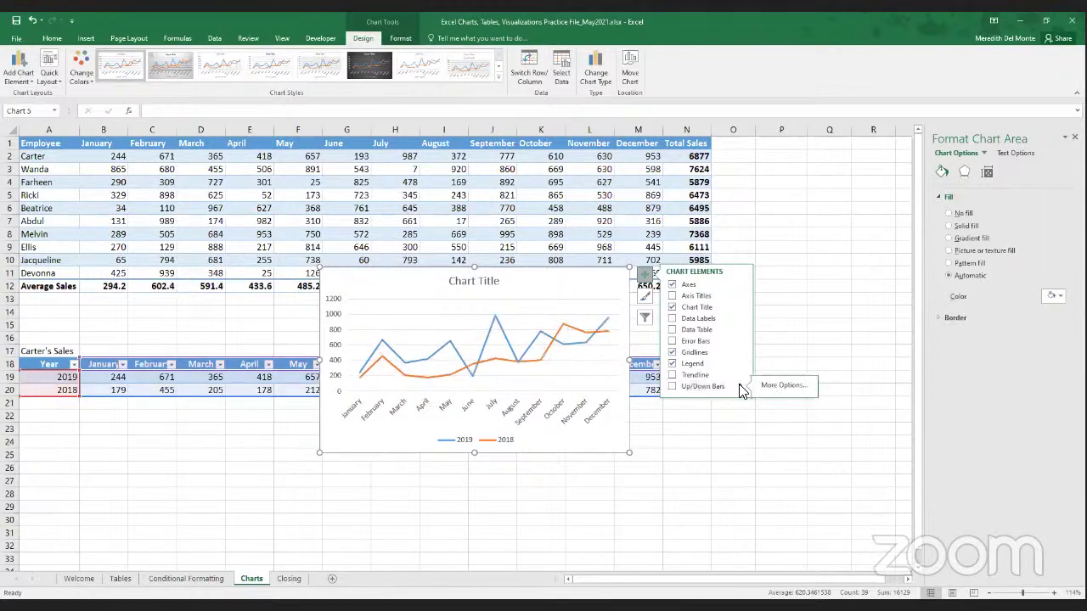
left_click(778, 310)
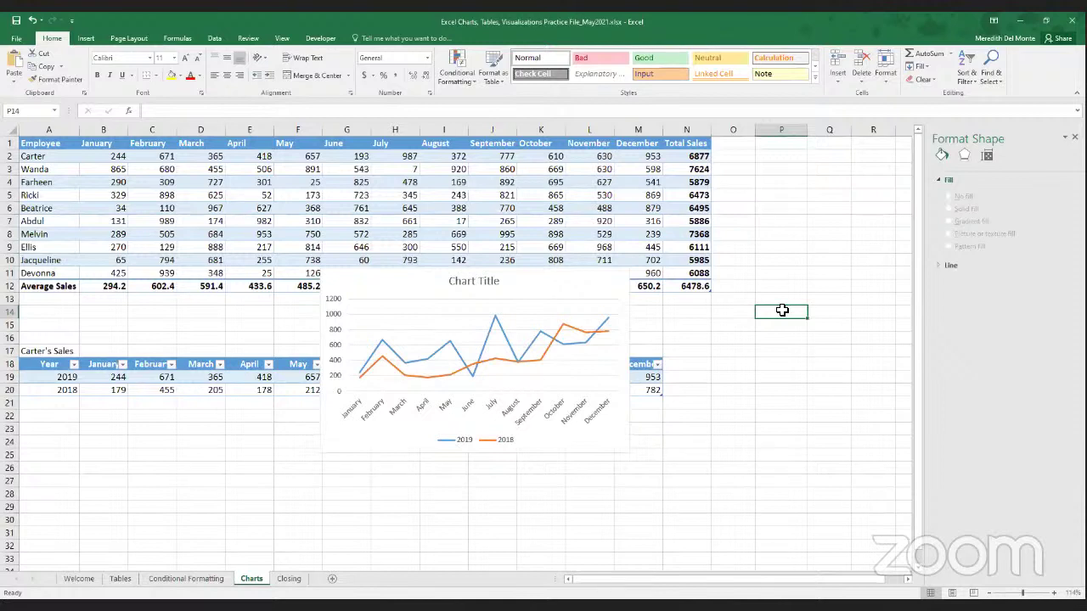
left_click(580, 308)
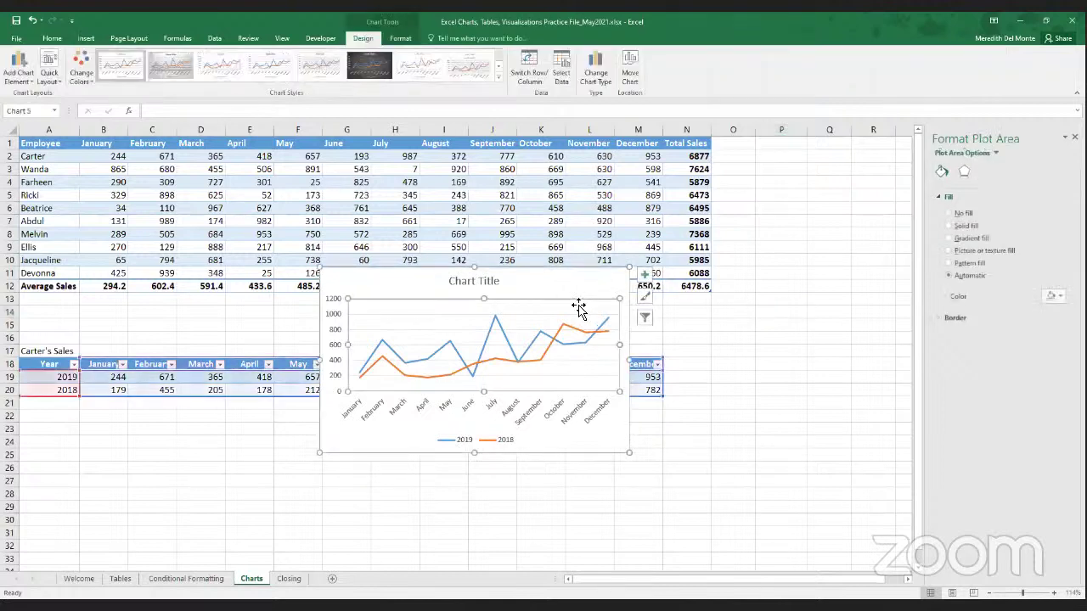
left_click(575, 290)
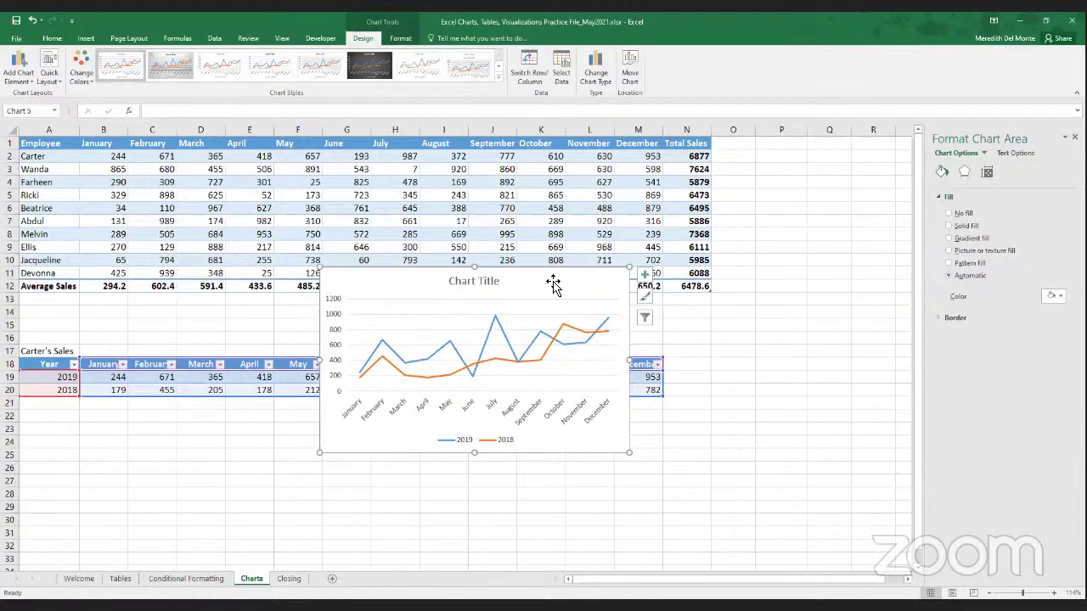
key("Delete")
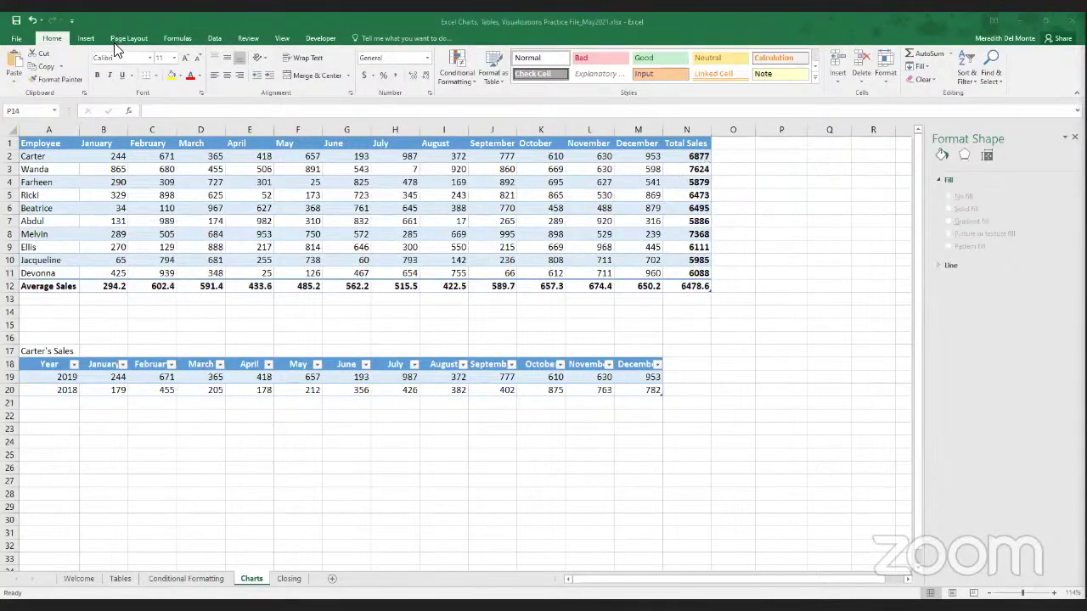
- Create a line sparkline in O2 from the first employee's data range A2:M2
left_click(85, 38)
left_click(86, 38)
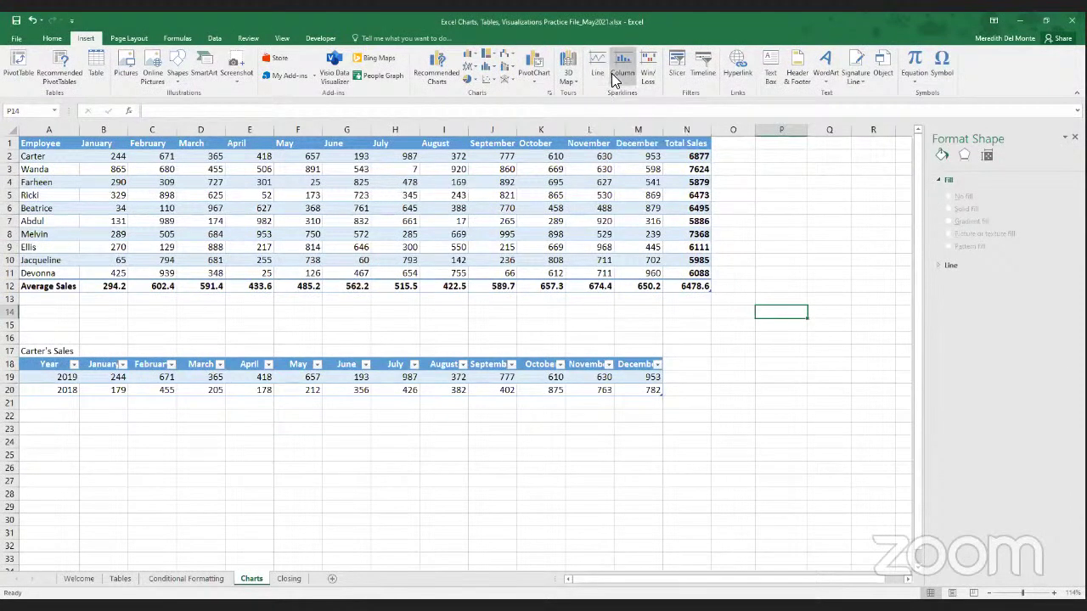
left_click(728, 159)
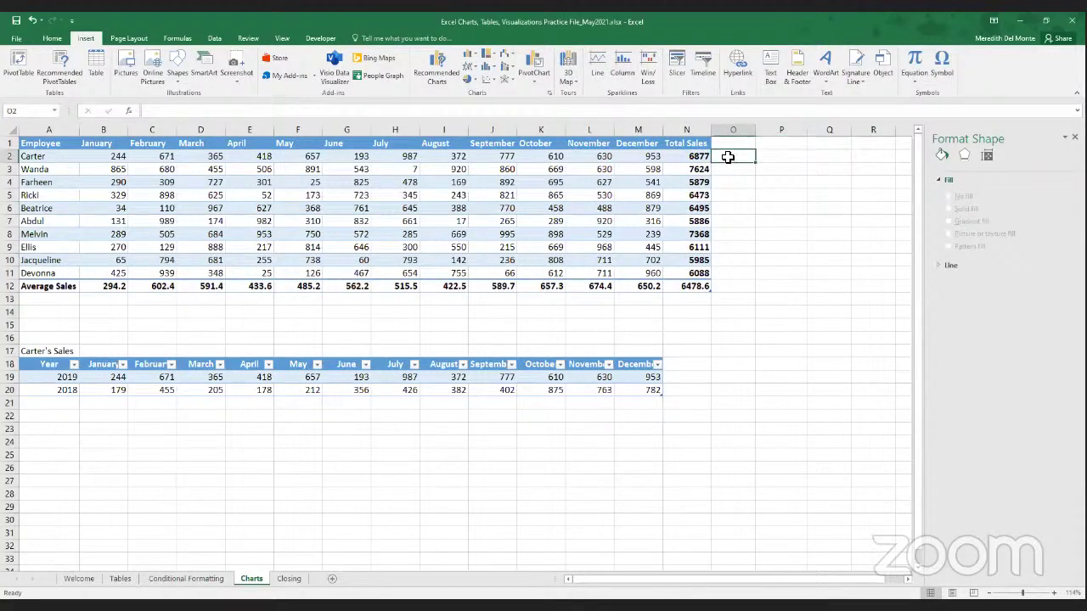
left_click_drag(49, 161, 632, 159)
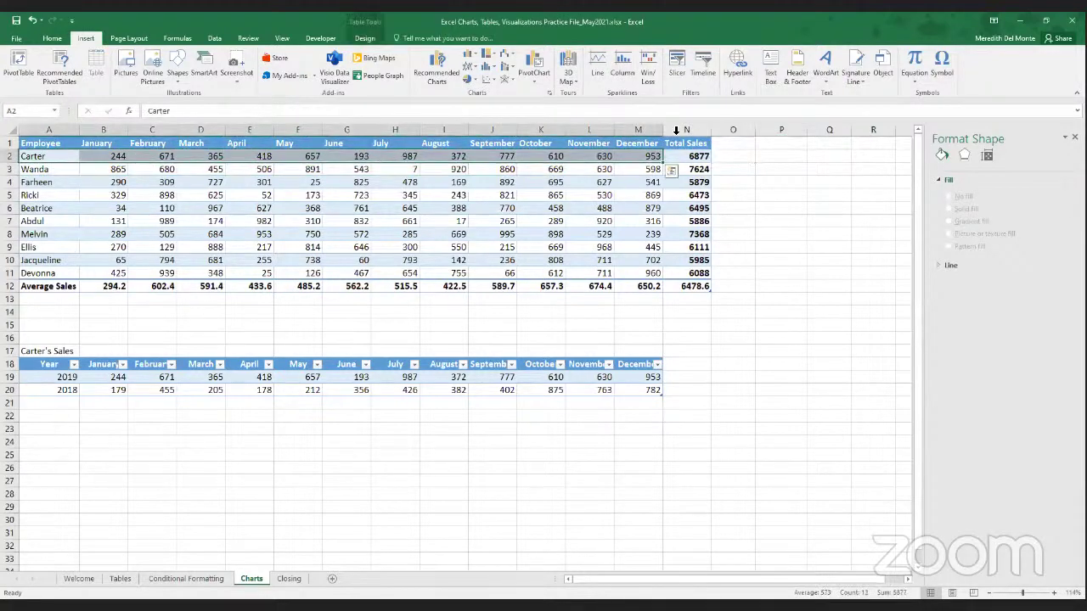
left_click(600, 71)
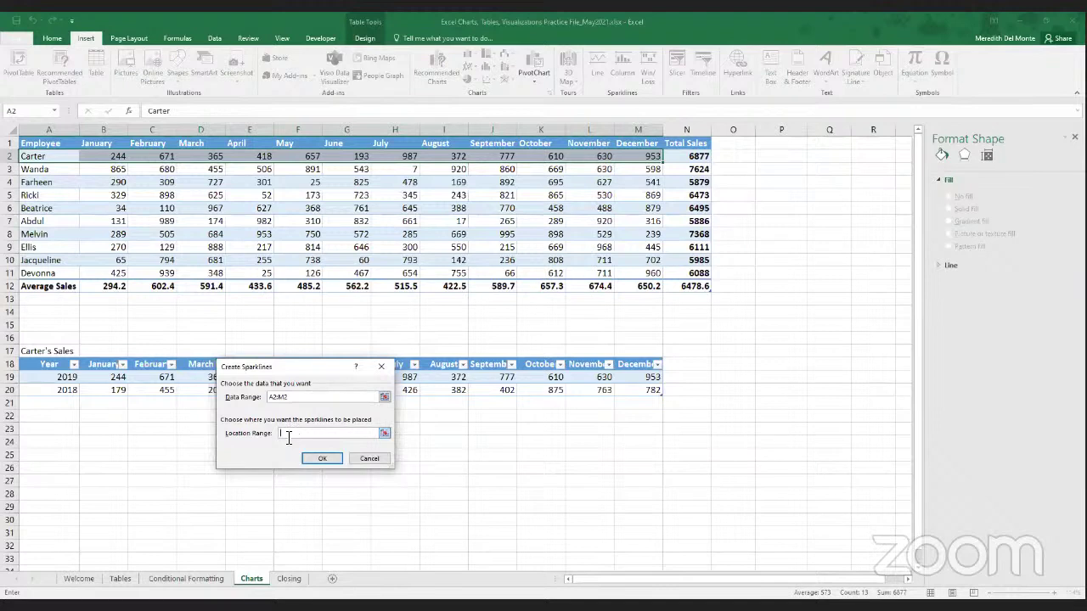
left_click(731, 159)
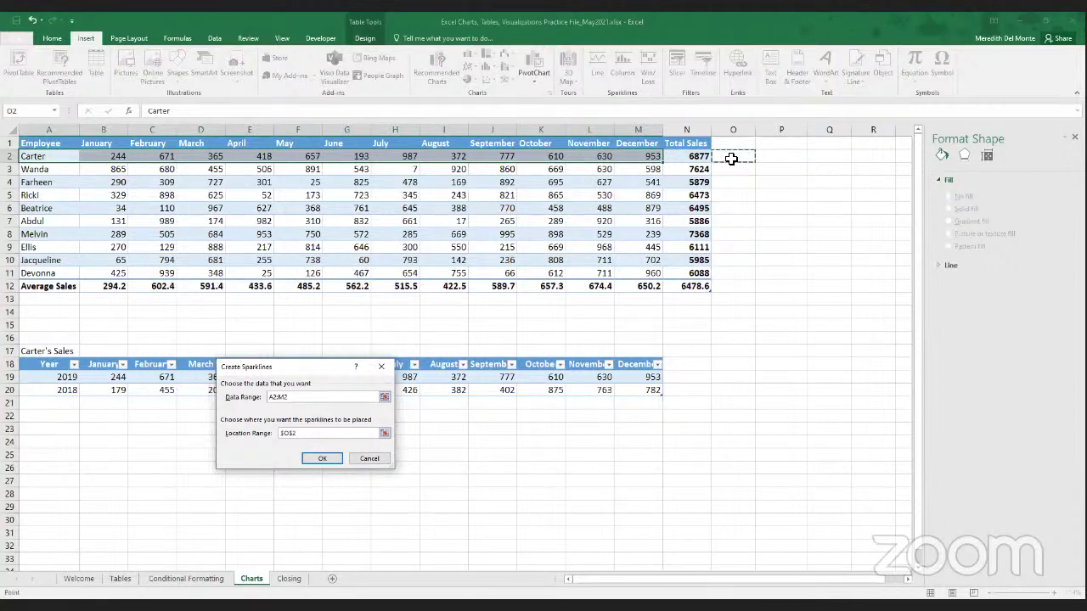
left_click(322, 458)
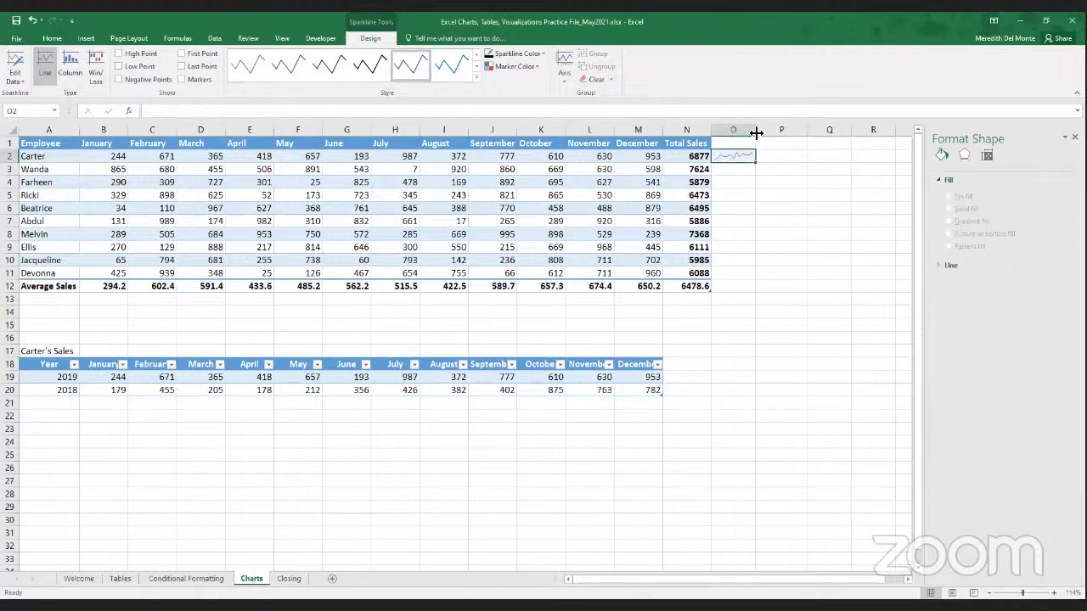
- Widen column O to more than three times its width, and fill the sparkline down from O2 to O11
left_click_drag(871, 133, 871, 133)
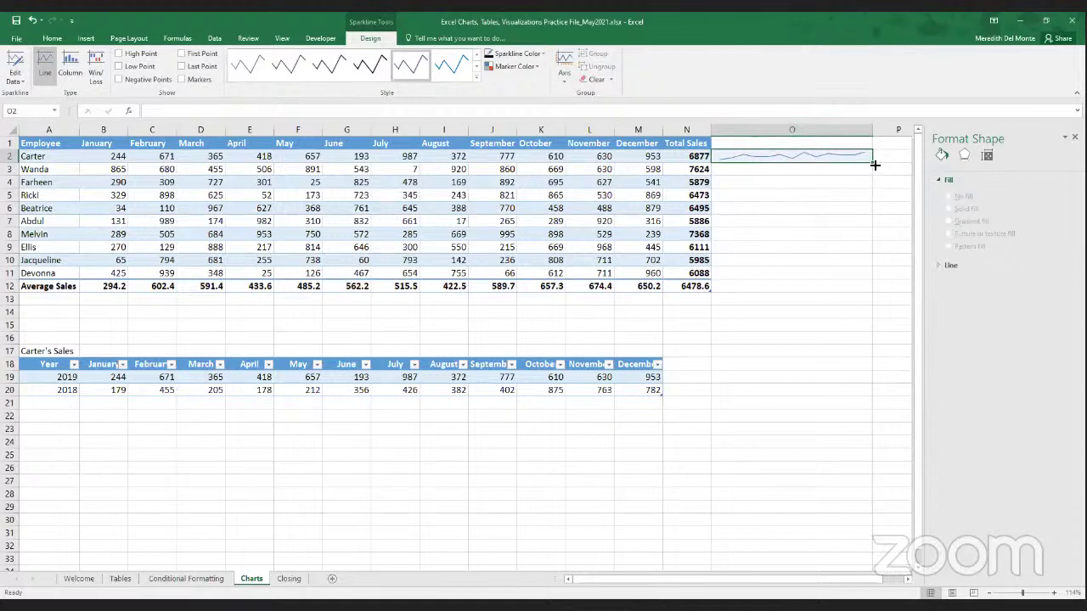
left_click_drag(875, 165, 856, 279)
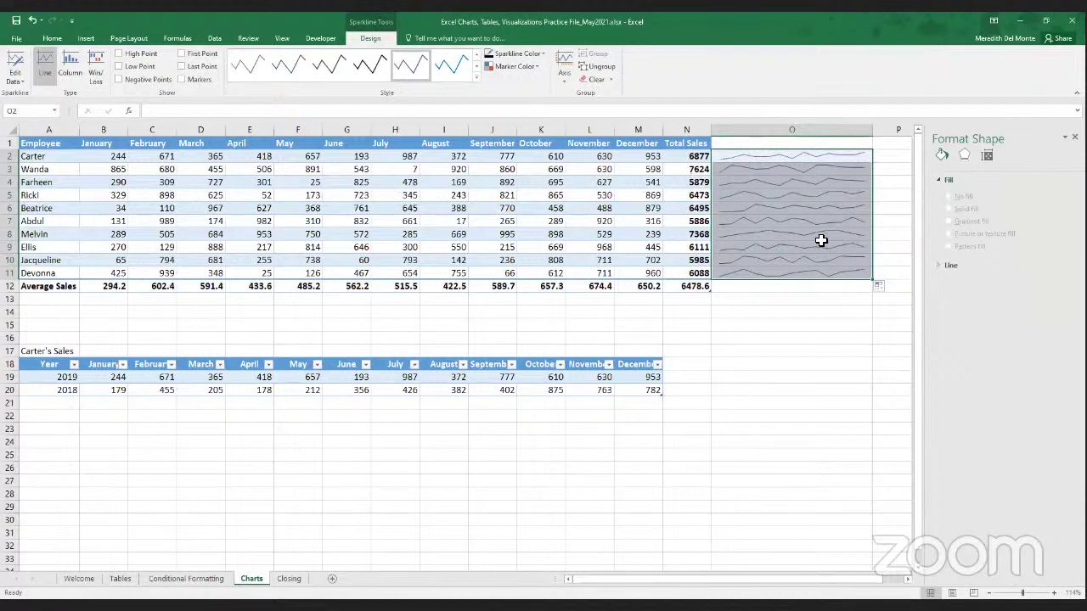
left_click(792, 168)
left_click(789, 158)
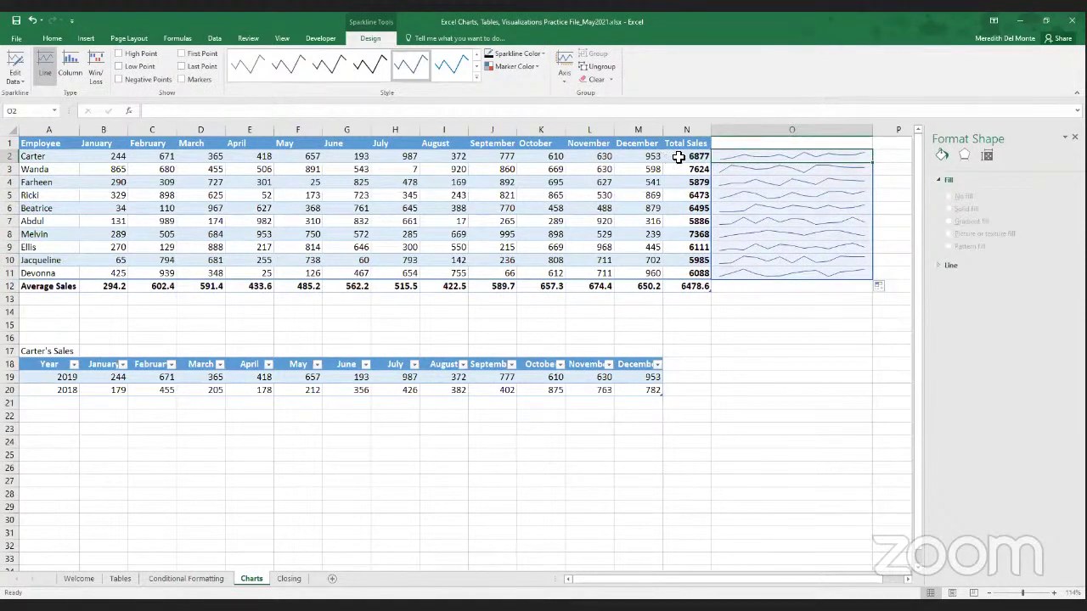
- Select the sparklines in O2:O11 and review their axis, sparkline color and marker color options
left_click(805, 208)
left_click(806, 157)
left_click_drag(806, 158, 809, 272)
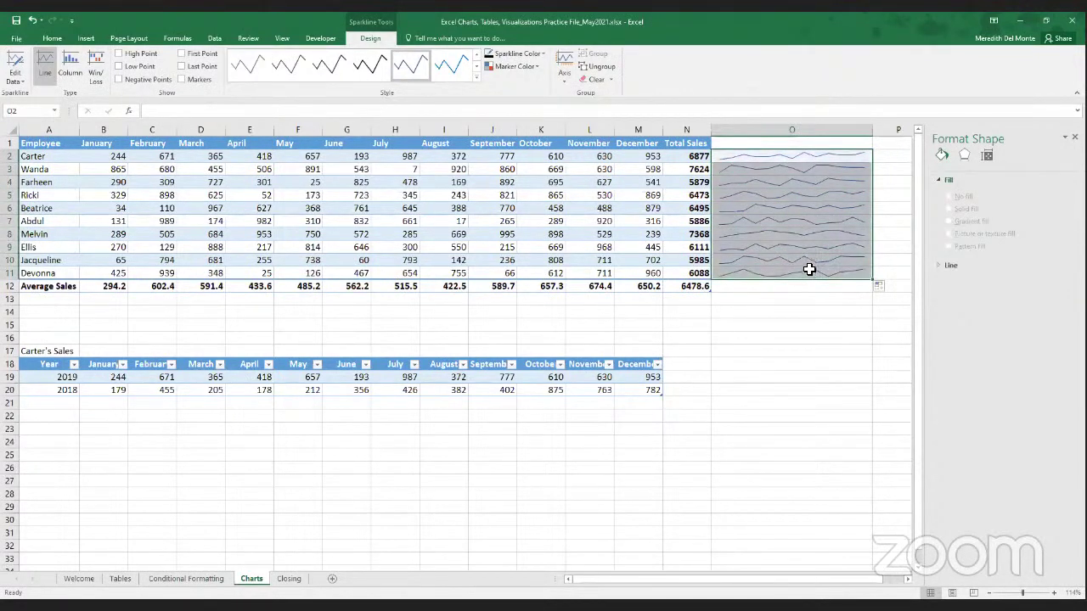
left_click(566, 64)
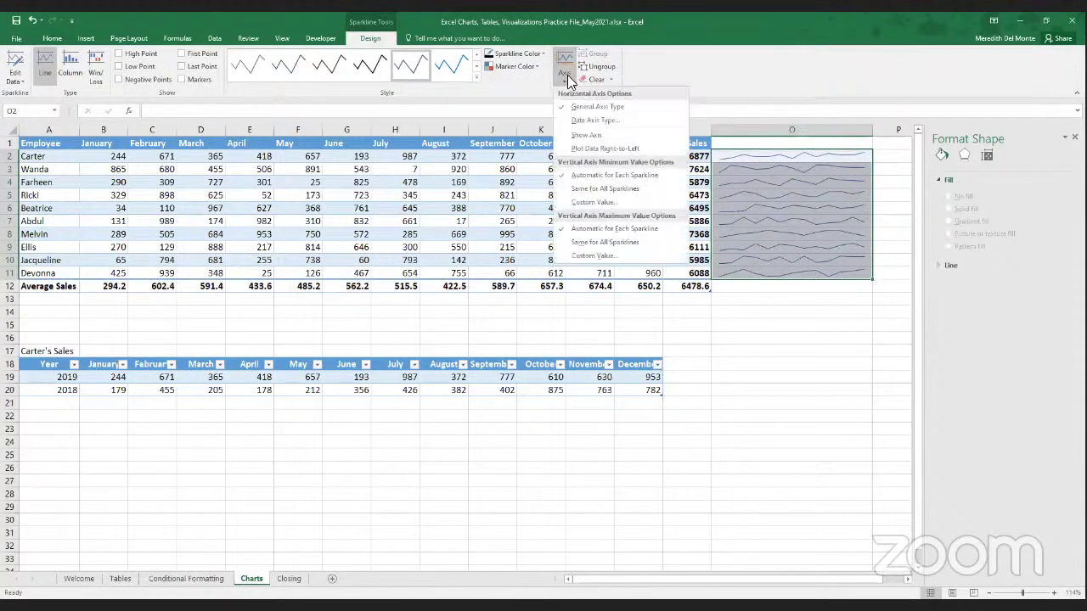
left_click(609, 191)
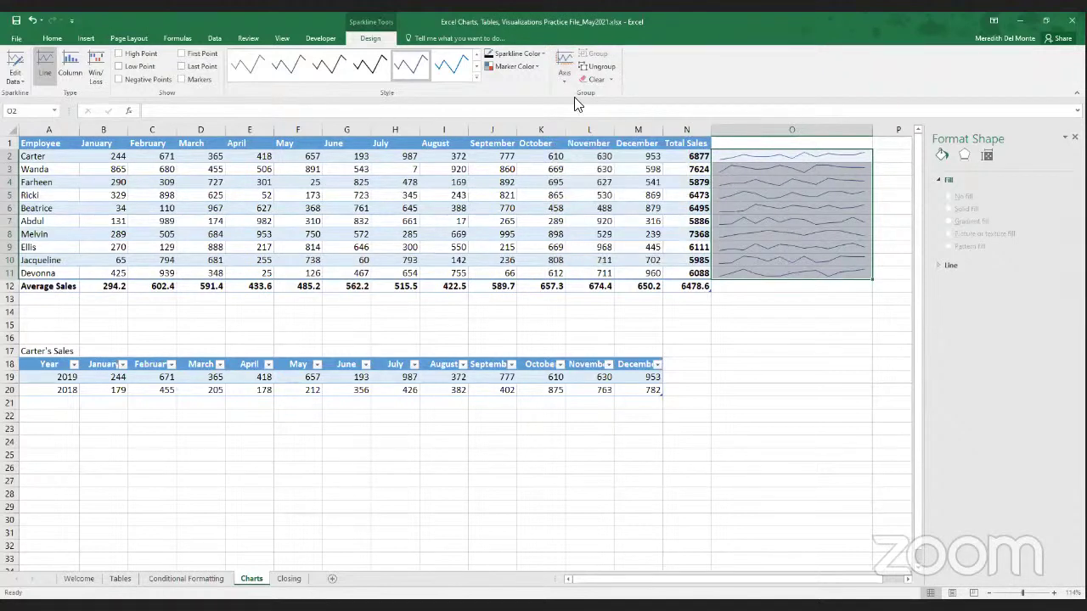
left_click(526, 55)
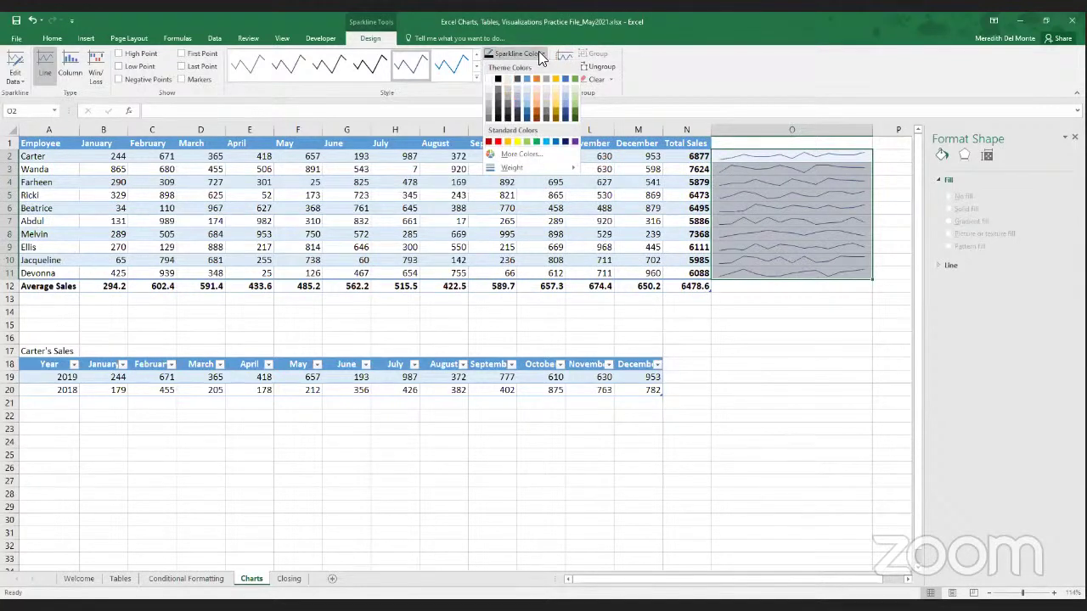
left_click(503, 61)
left_click(503, 62)
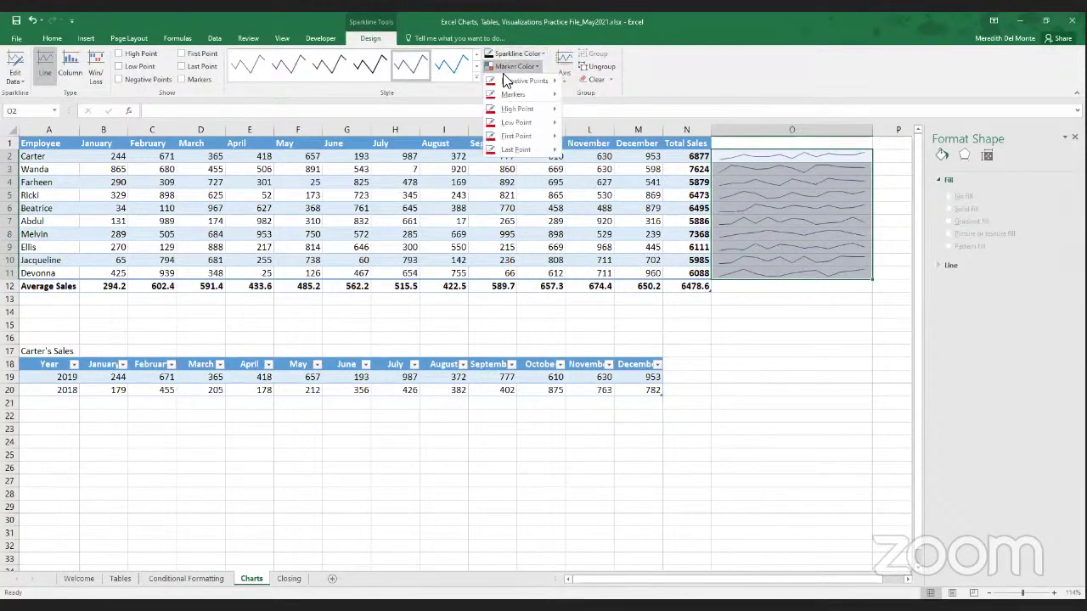
mouse_move(506, 92)
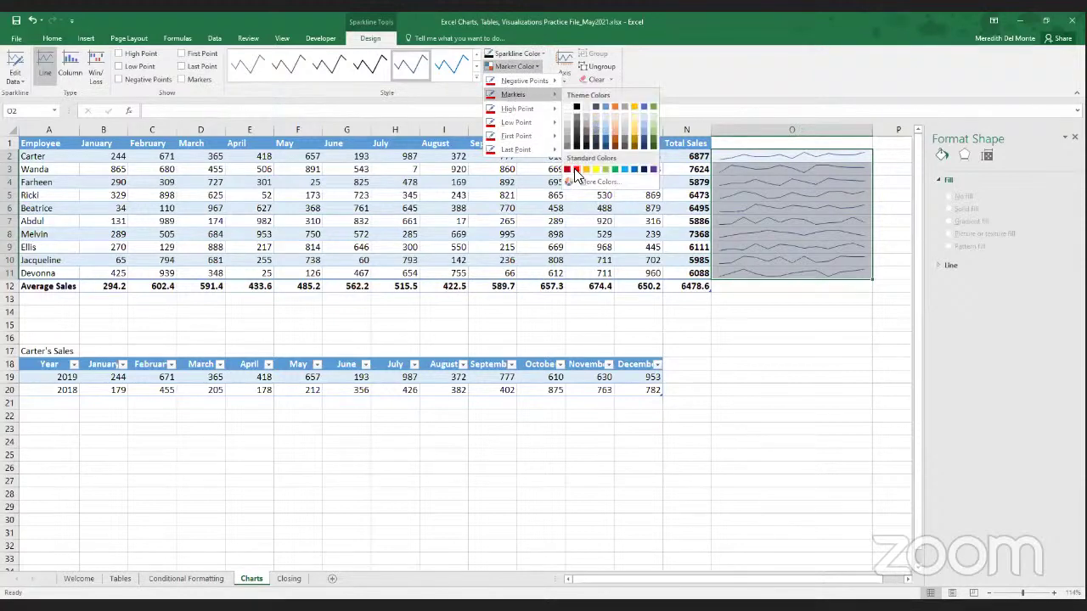
left_click(527, 67)
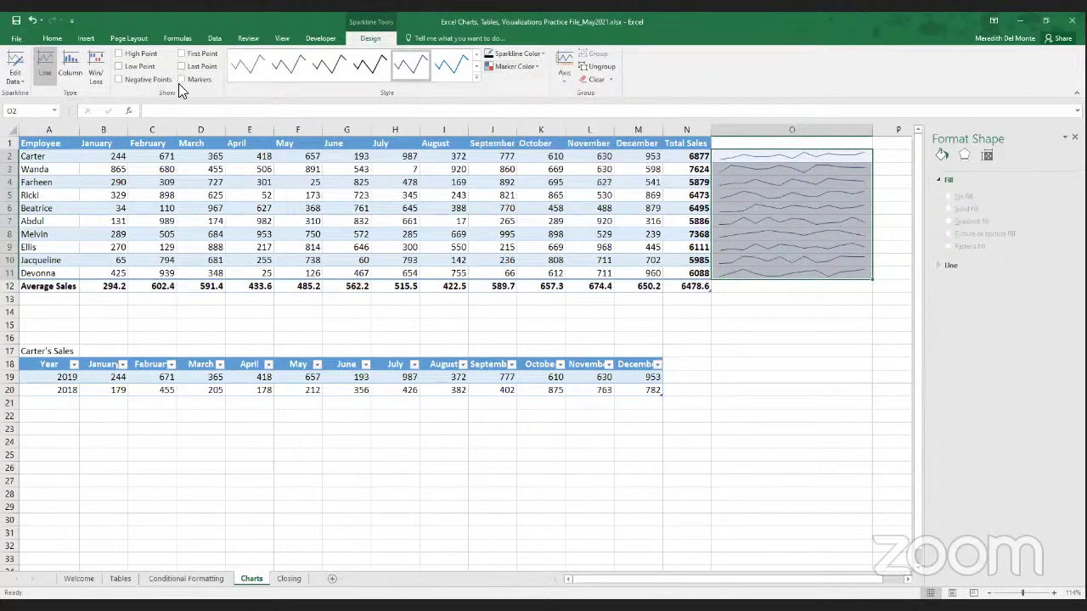
- Try out markers and point highlights on the O2:O11 sparklines, keep only the high point highlighted, and convert them to column sparklines
left_click(182, 80)
left_click(181, 80)
left_click(120, 53)
left_click(121, 67)
left_click(72, 68)
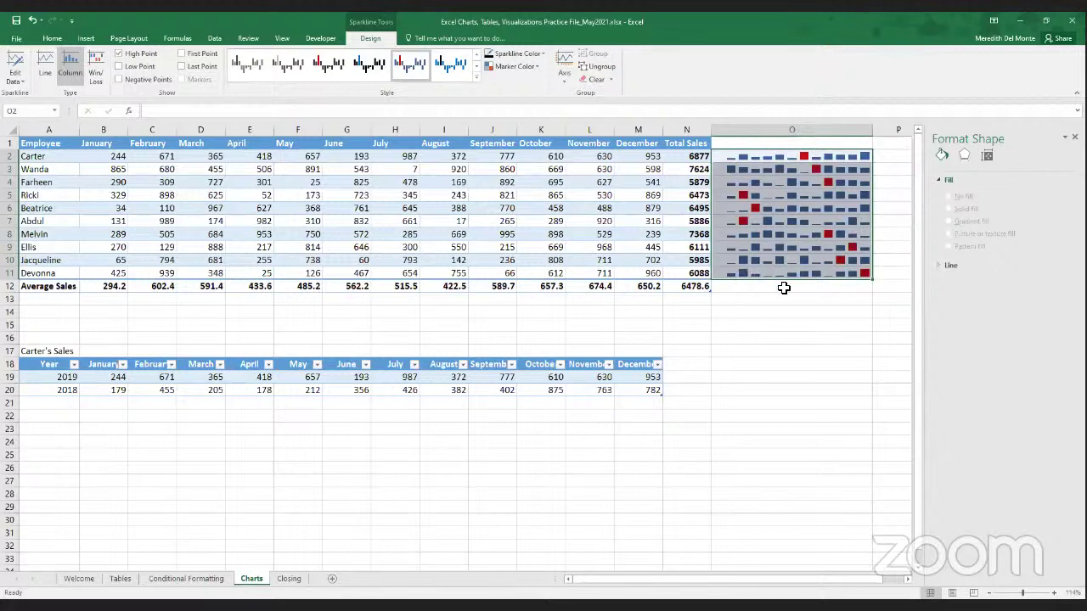
left_click(784, 288)
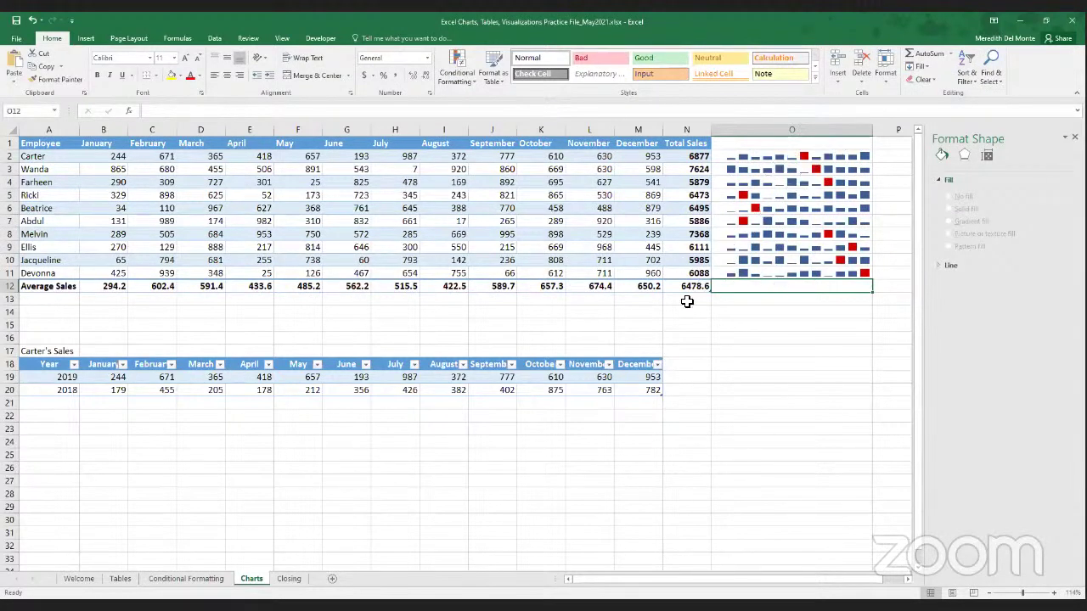
left_click(726, 276)
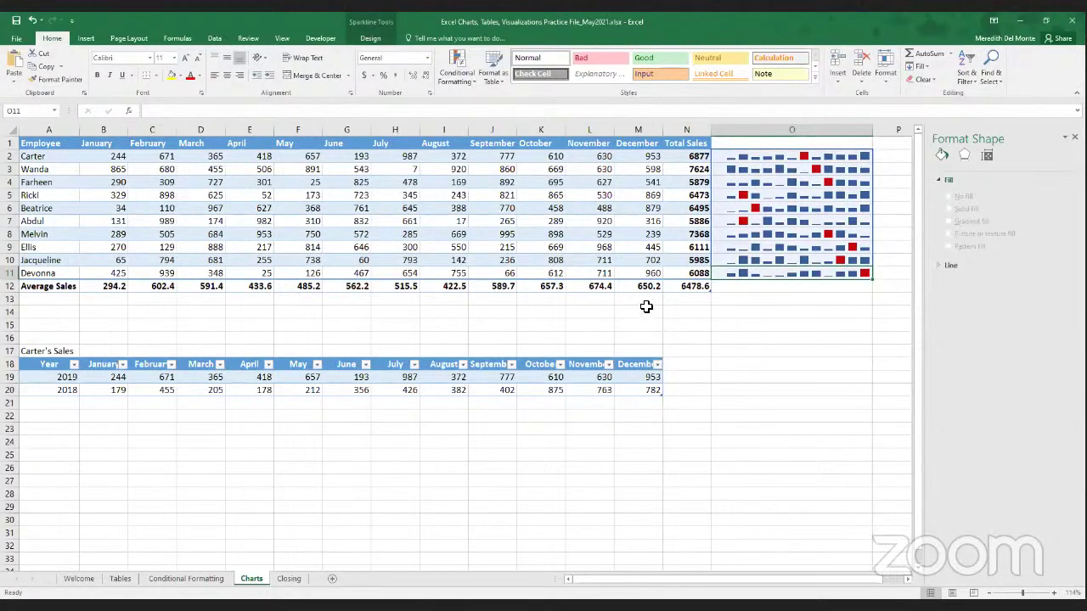
left_click(822, 338)
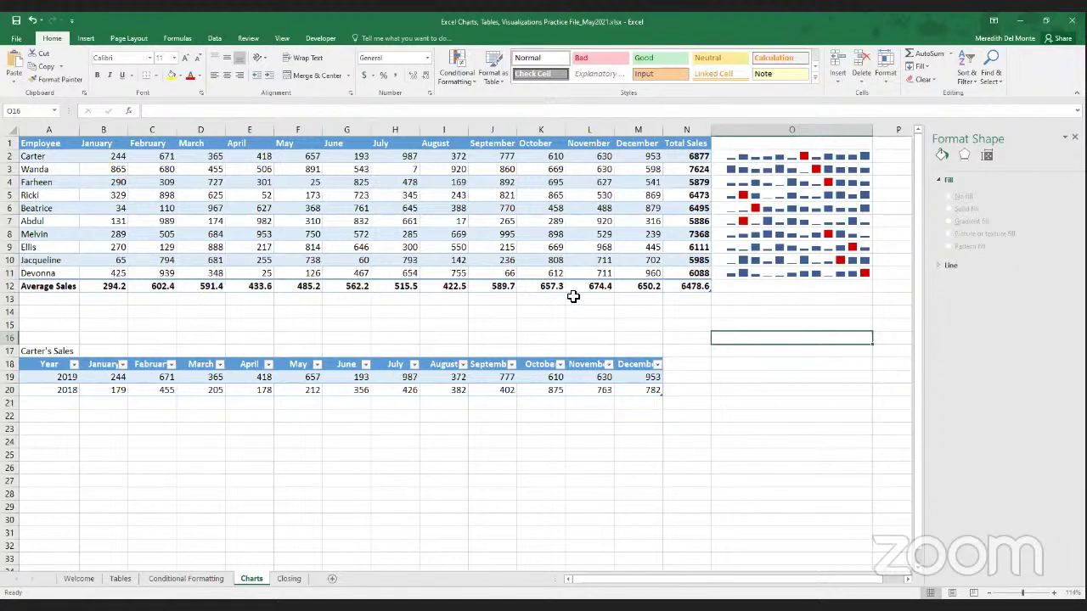
left_click(682, 321)
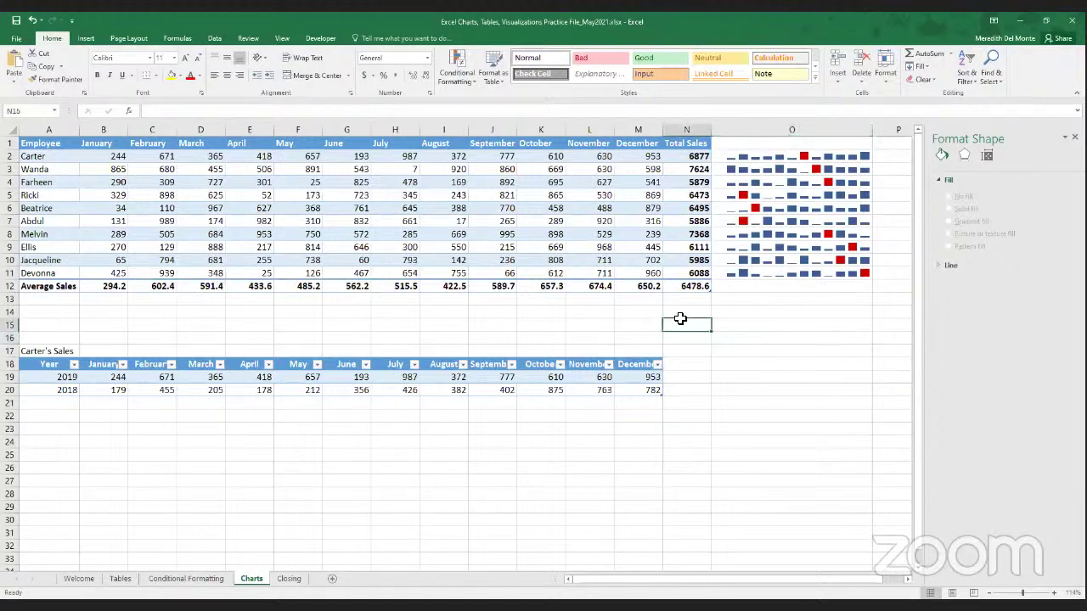
left_click(89, 38)
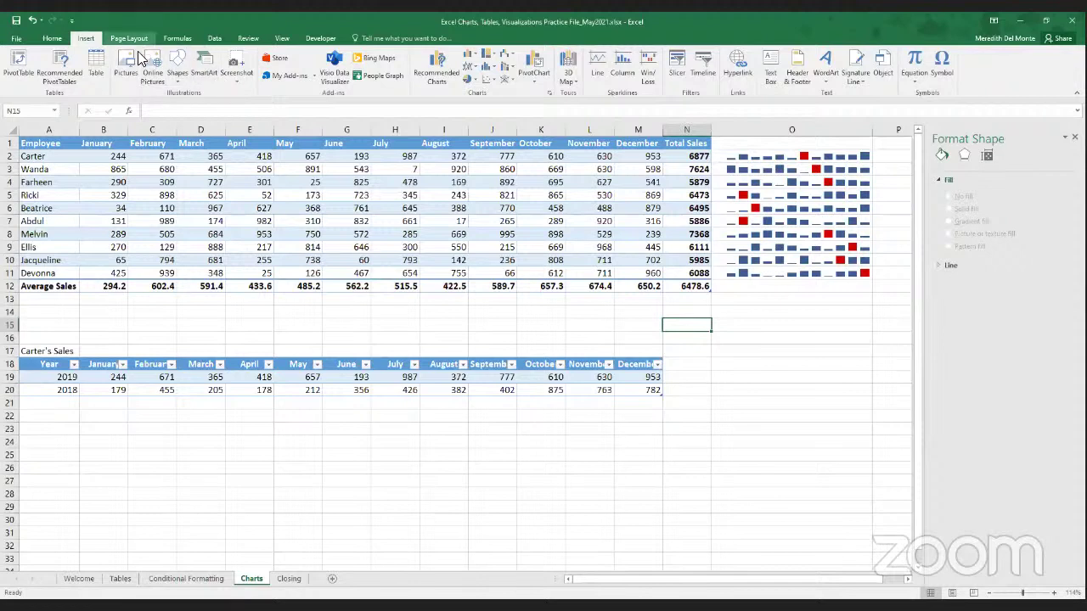
left_click(180, 76)
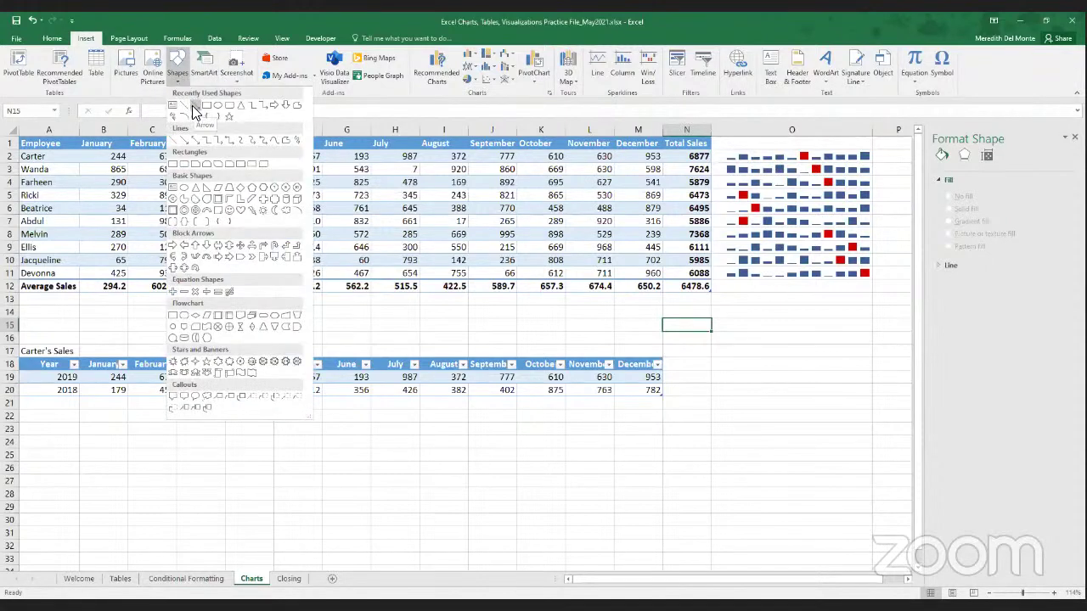
left_click(174, 63)
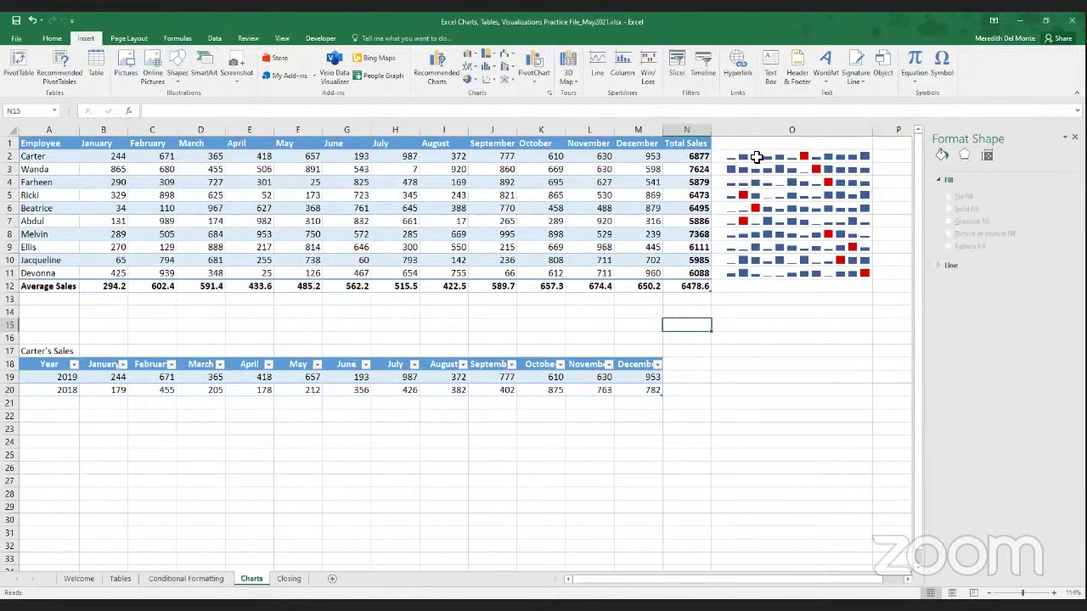
- Remove the O2:O11 sparklines by undoing their formatting, the fill down, the widening of column O and the original O2 sparkline
left_click_drag(753, 156, 771, 274)
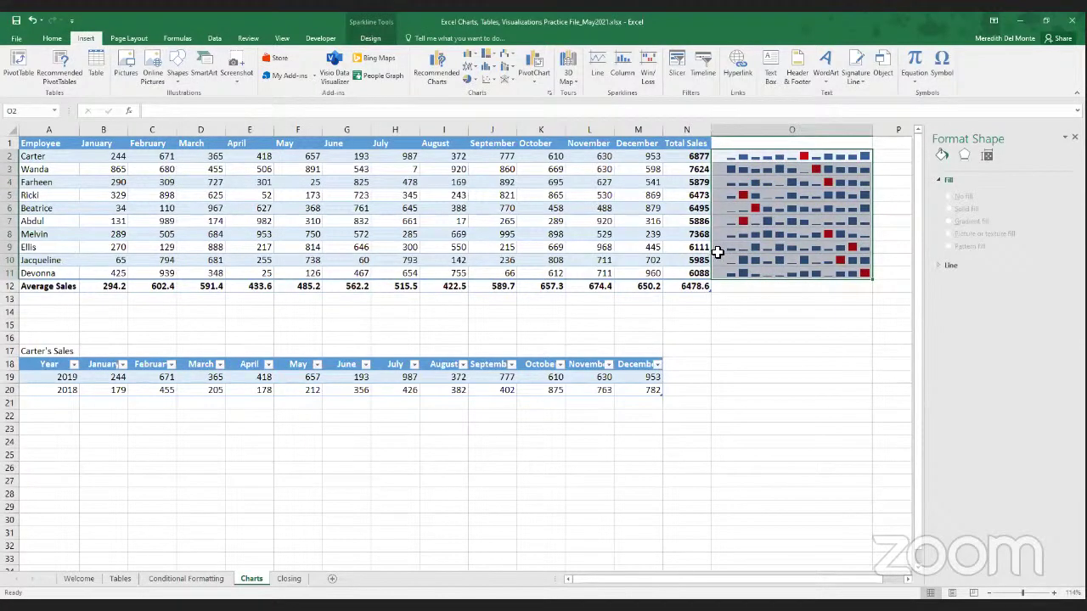
right_click(799, 163)
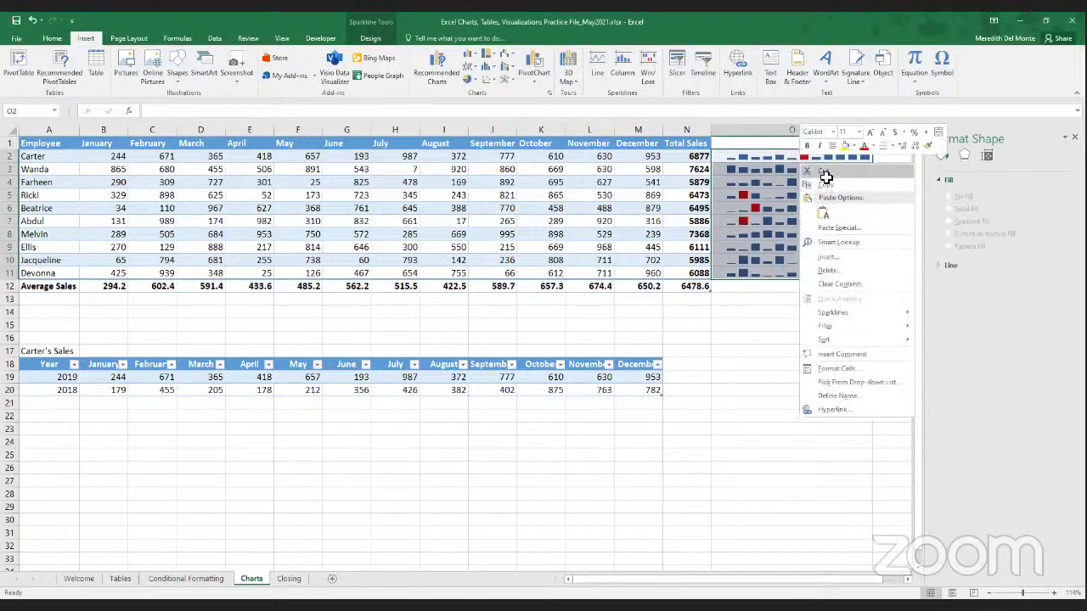
left_click(824, 172)
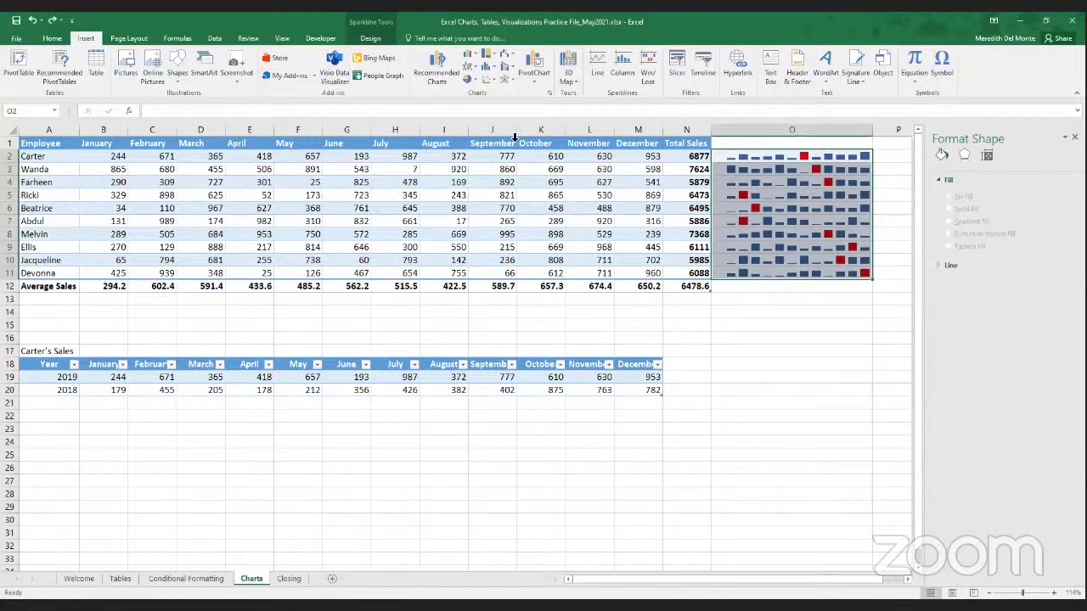
key("ctrl+c")
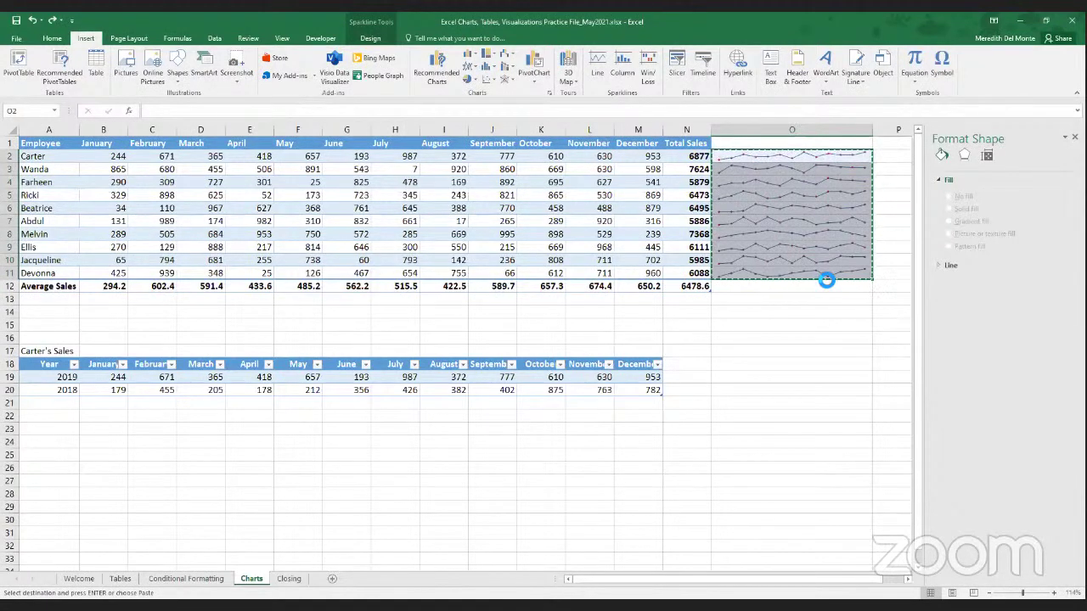
key("ctrl+z")
key("ctrl+z")
key("ctrl+z")
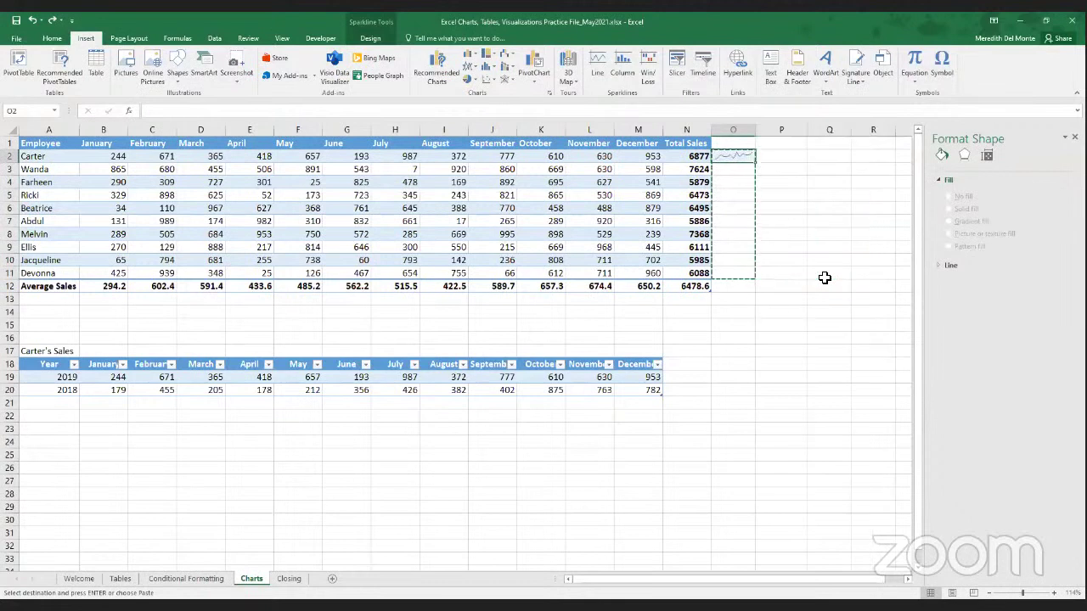
key("ctrl+z")
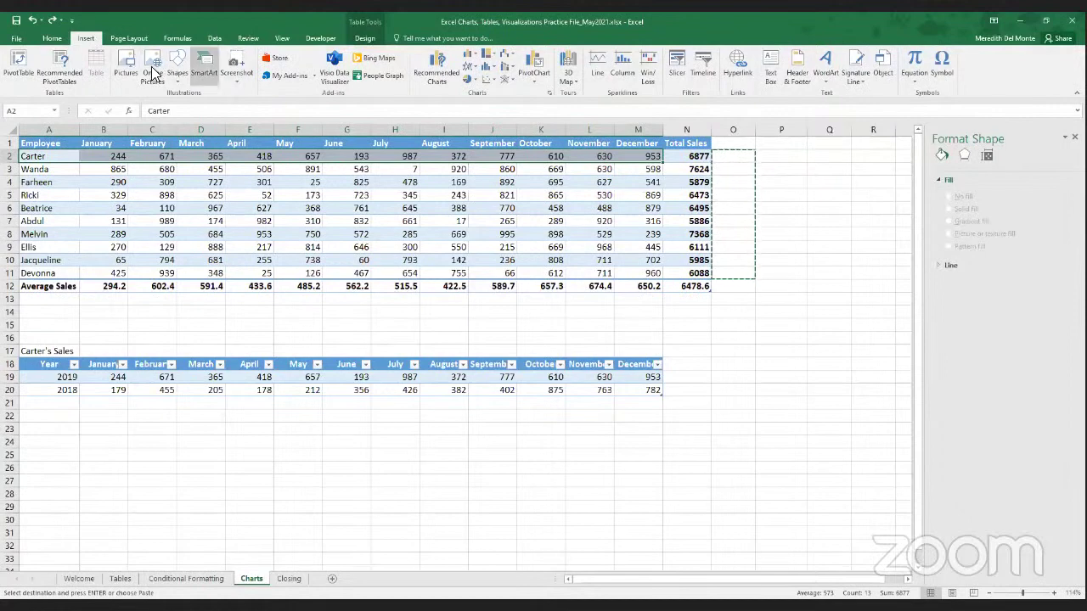
- Draw a diagonal arrow about 1" high and 1" wide in the empty area beside the table, and delete it
left_click(176, 77)
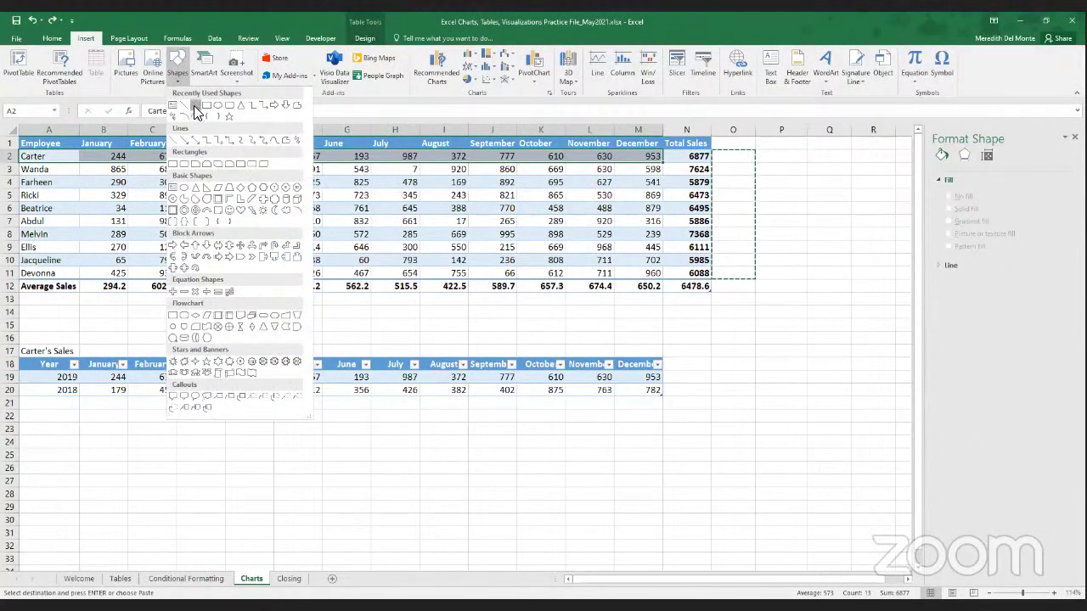
left_click(196, 103)
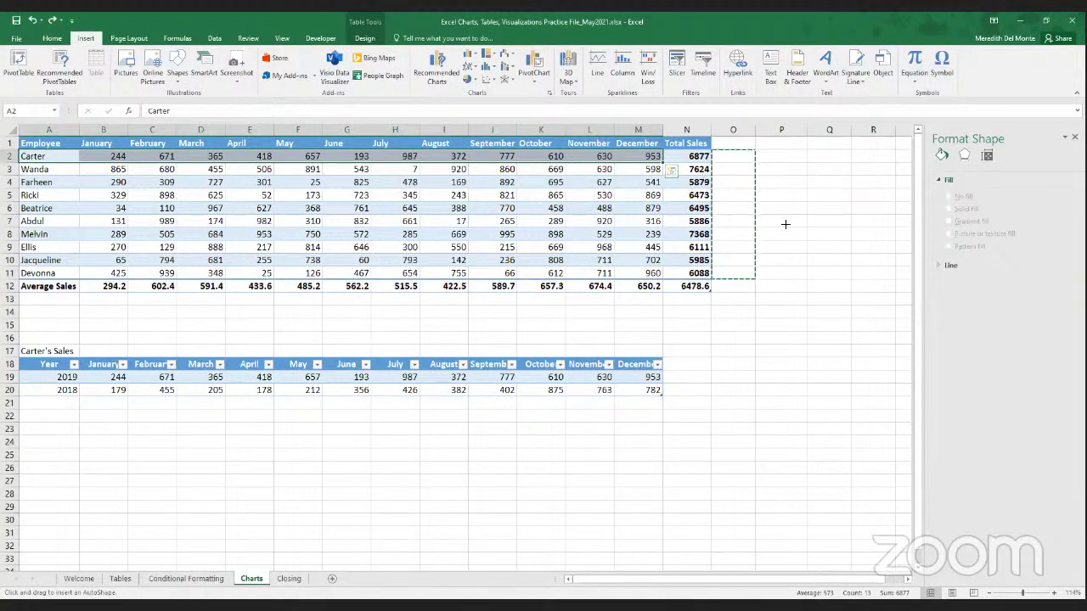
left_click_drag(784, 221, 845, 280)
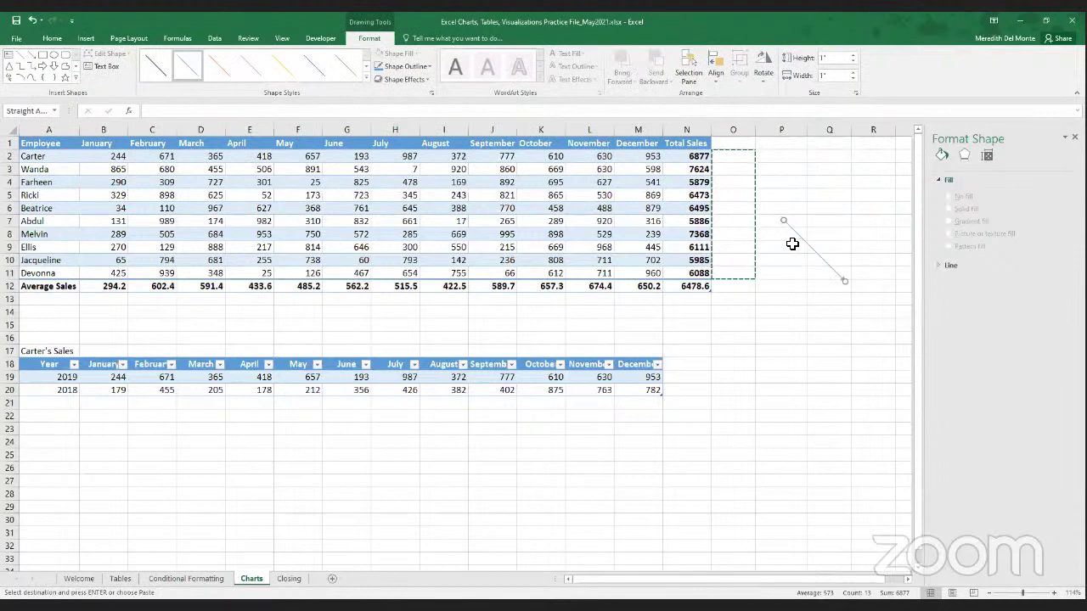
key("Delete")
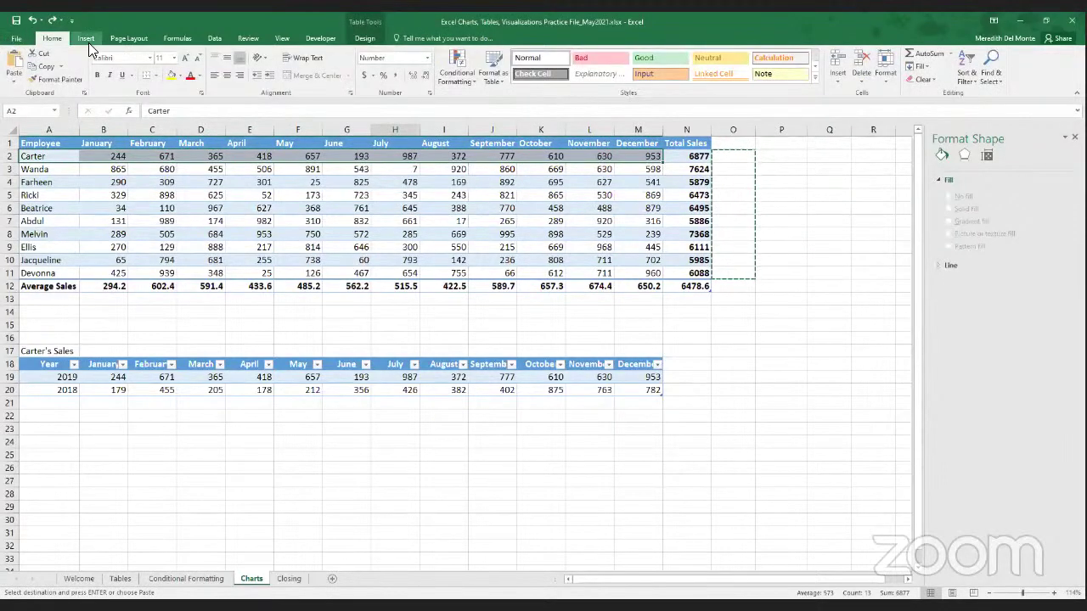
- Draw an arrow about 0.48" high and 0.79" wide from column O's outer edge, pointing at the Total Sales value in N3
left_click(87, 39)
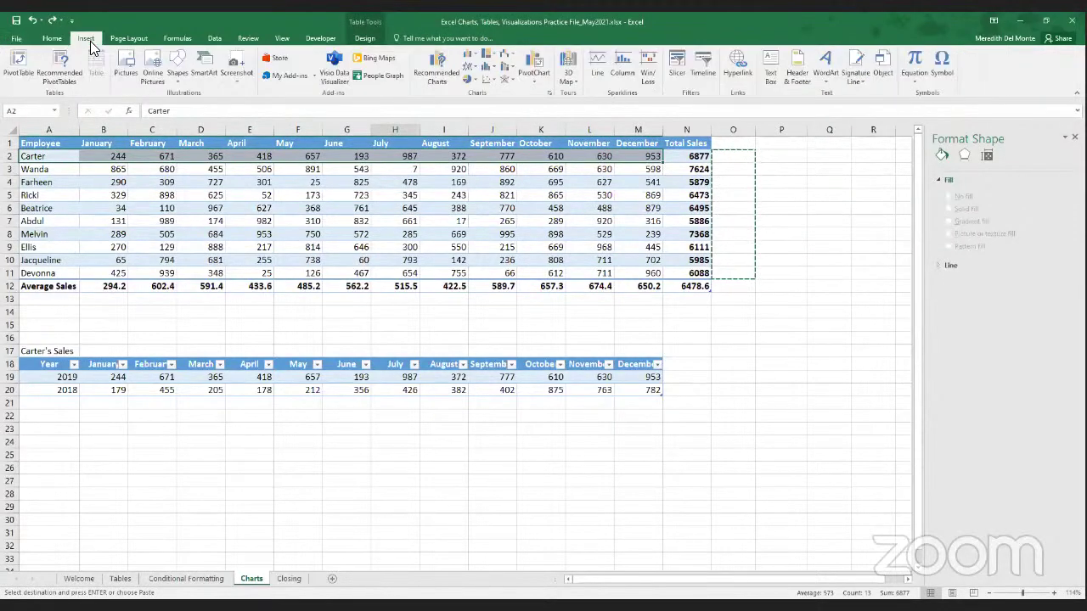
left_click(180, 68)
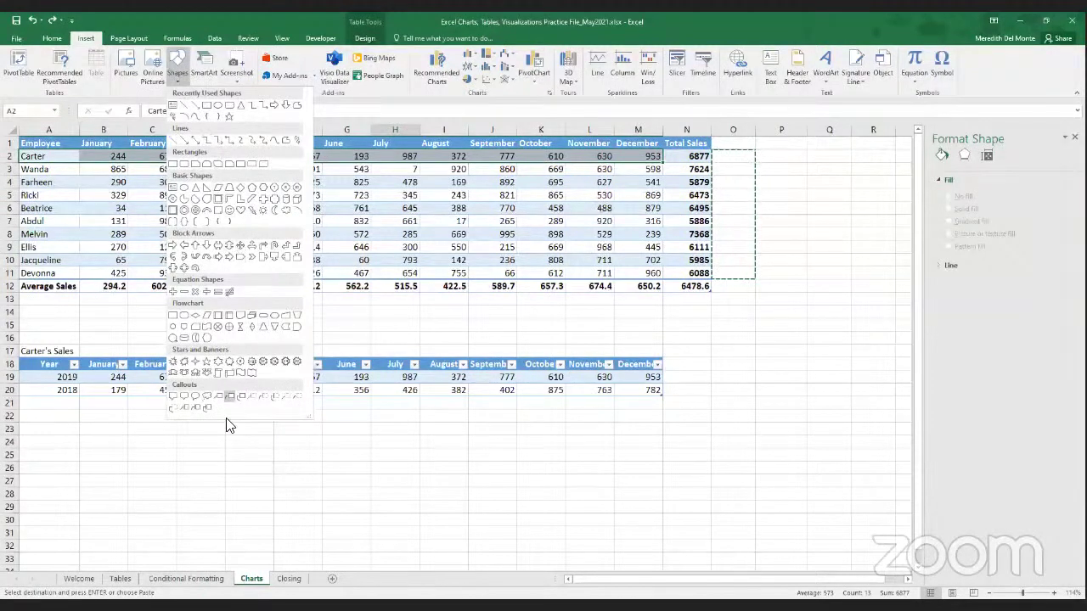
left_click(185, 141)
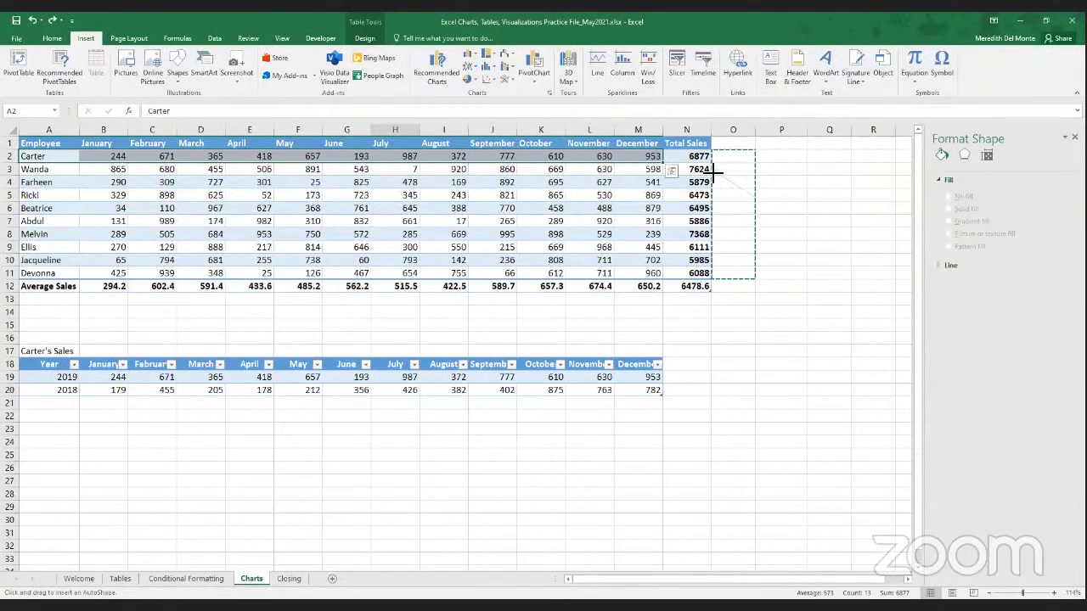
left_click_drag(715, 171, 758, 200)
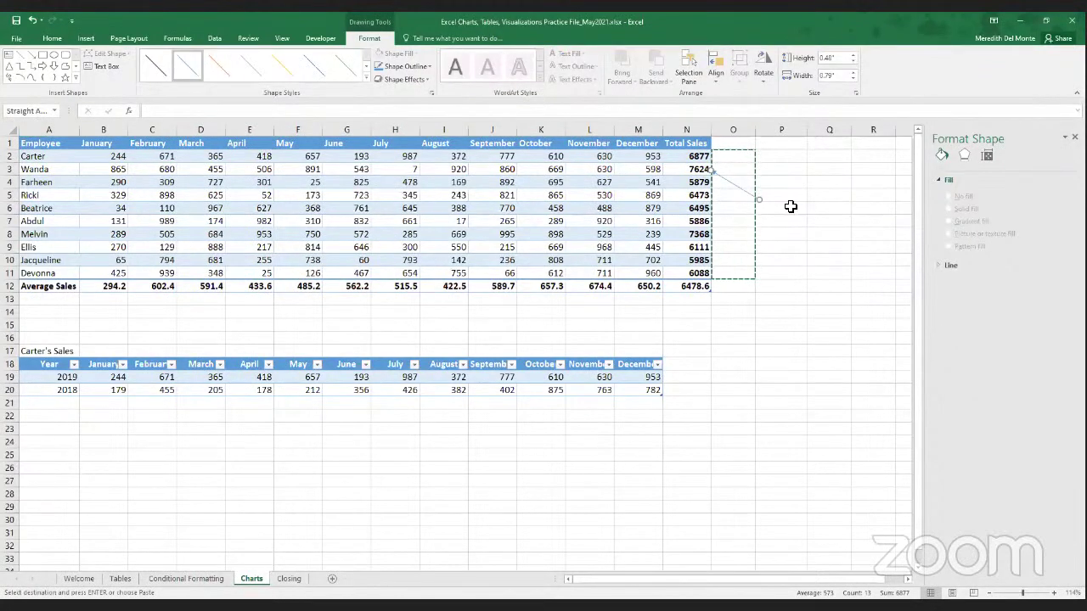
- Give the arrow a red outline with a 6 pt weight, and deselect it
left_click(412, 70)
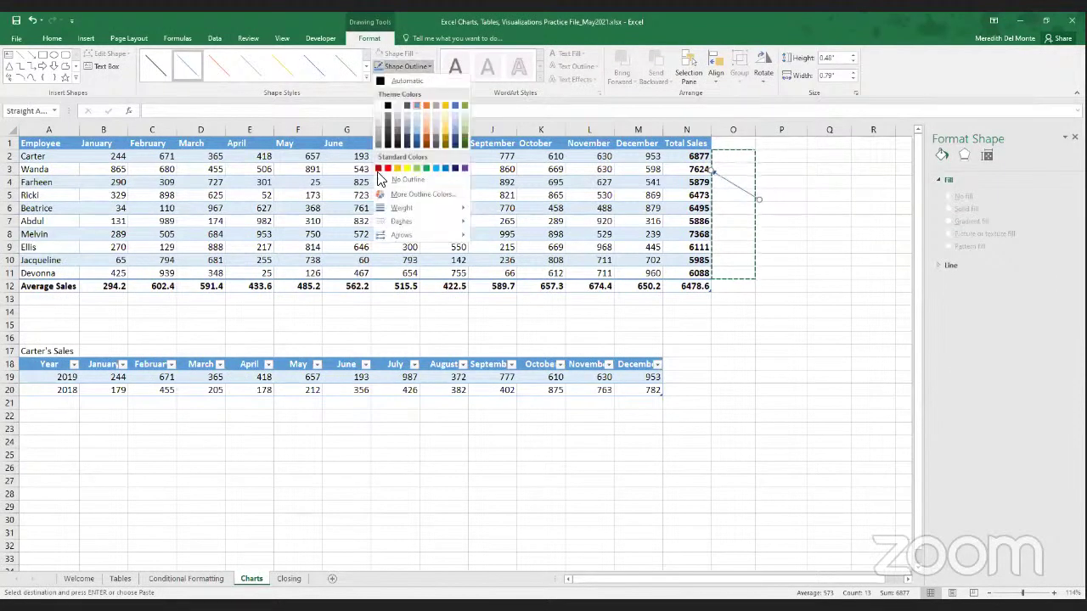
left_click(387, 170)
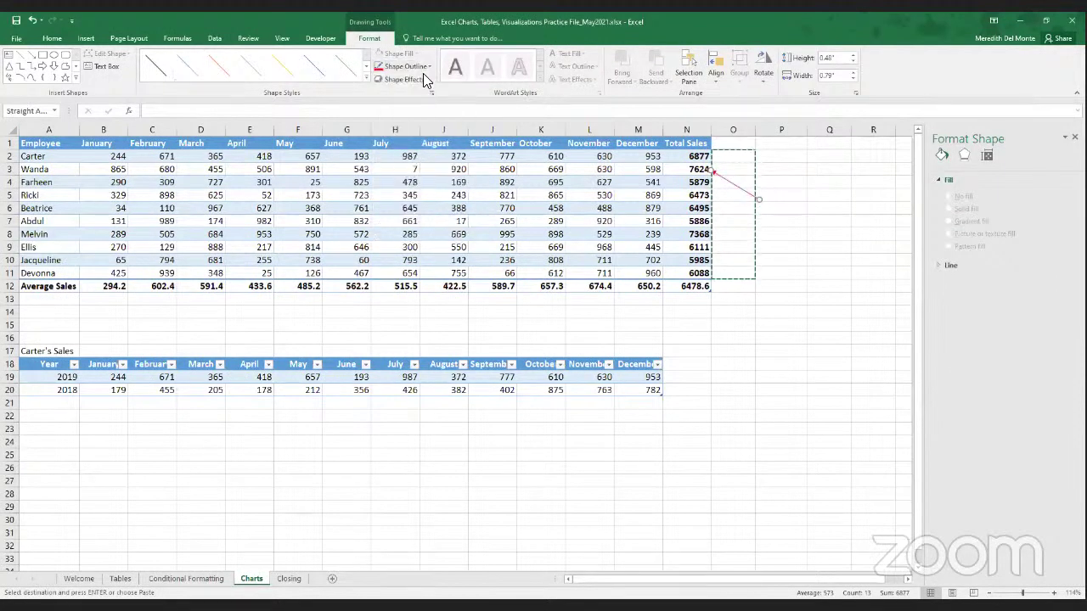
left_click(422, 71)
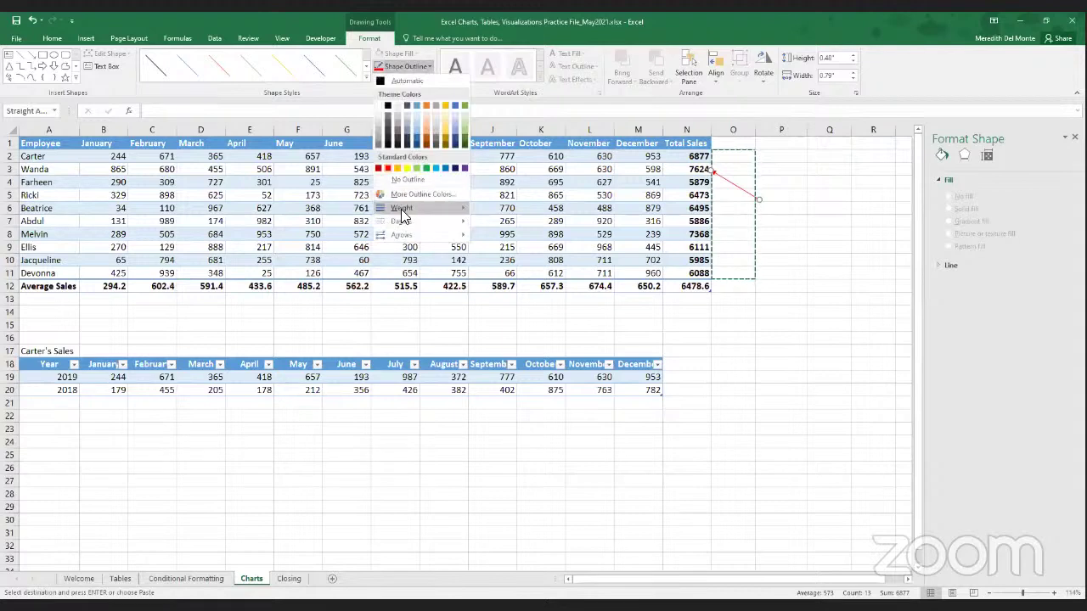
mouse_move(442, 209)
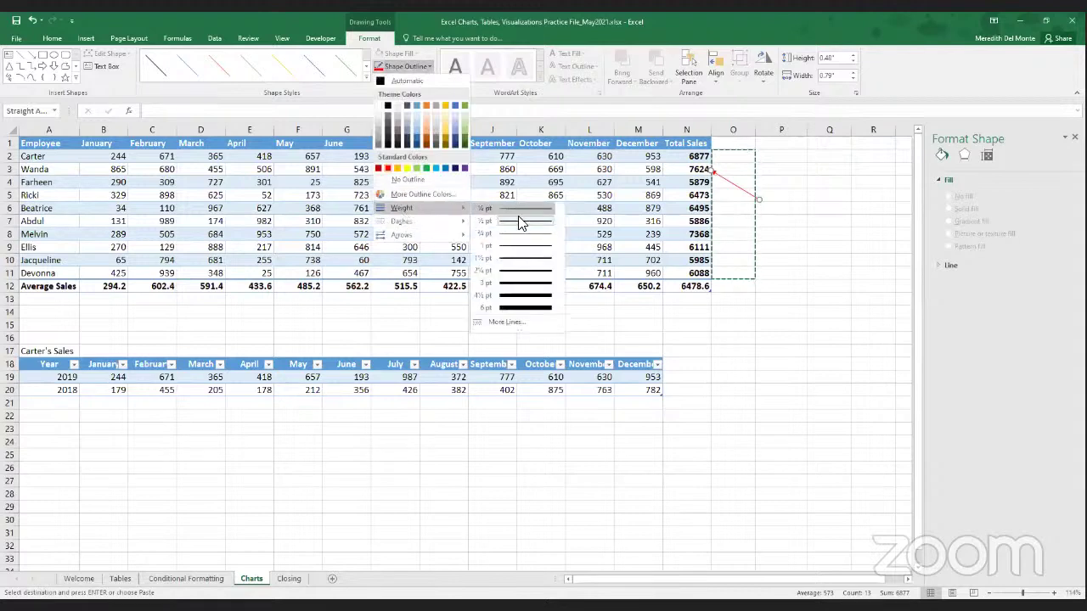
left_click(525, 307)
left_click(769, 258)
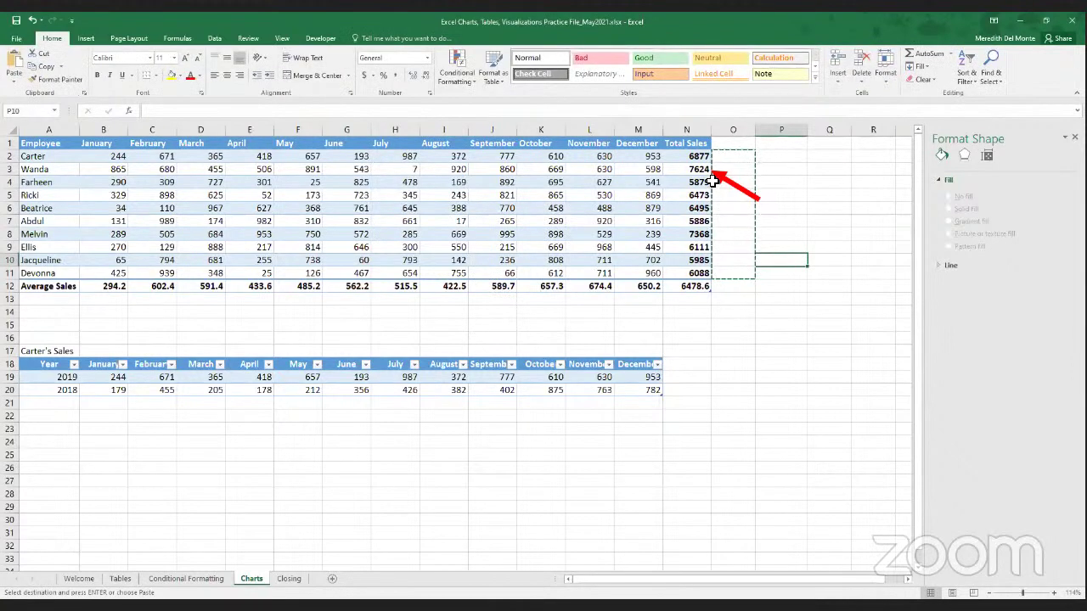
left_click(730, 299)
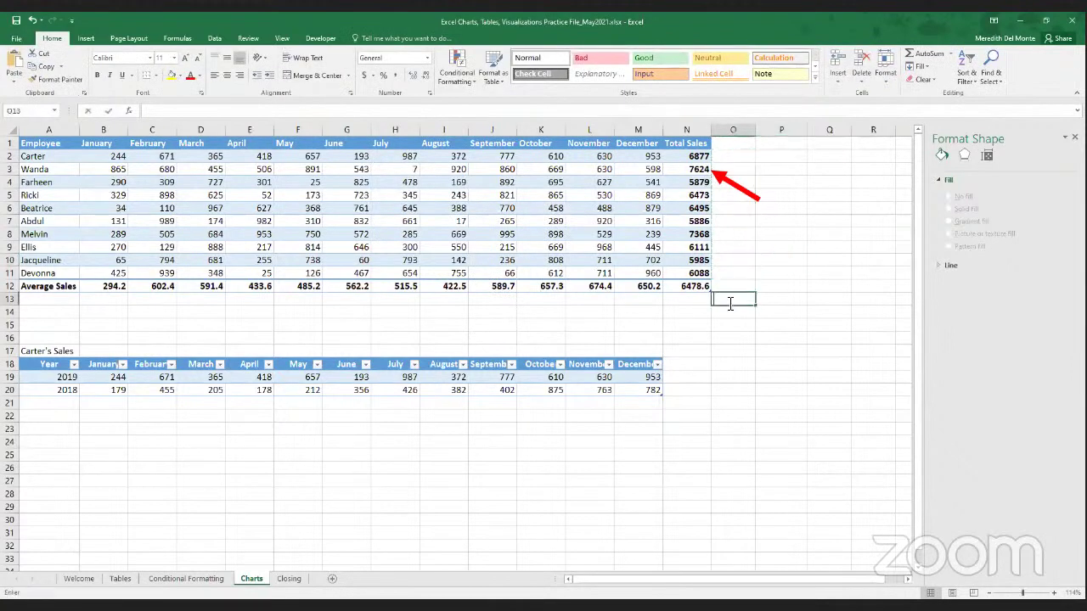
- Insert the picture good job.jpg from the Downloads folder at cell P7
left_click(785, 224)
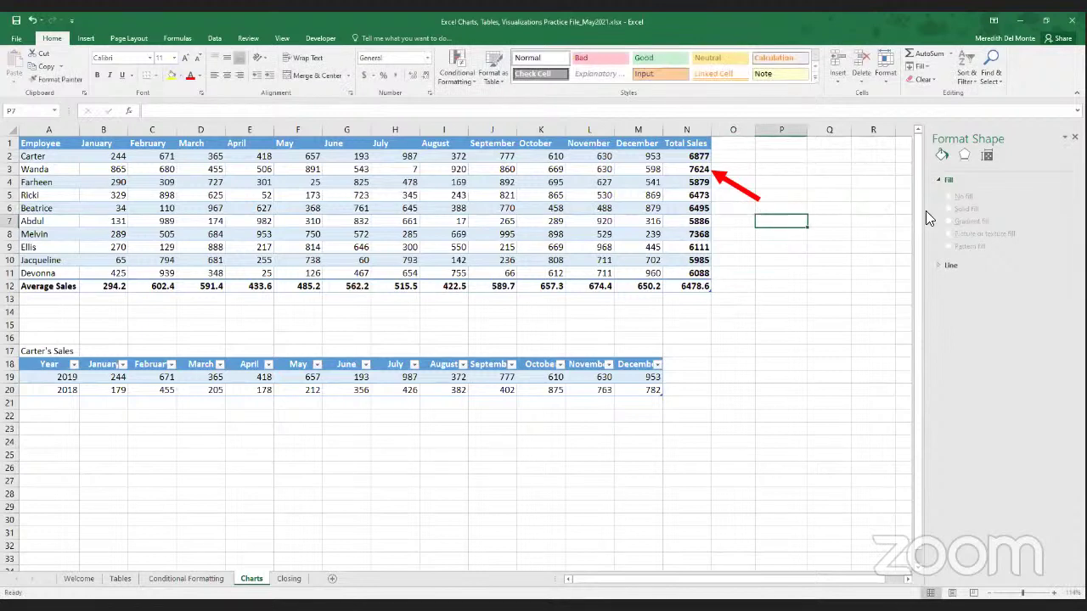
left_click(86, 39)
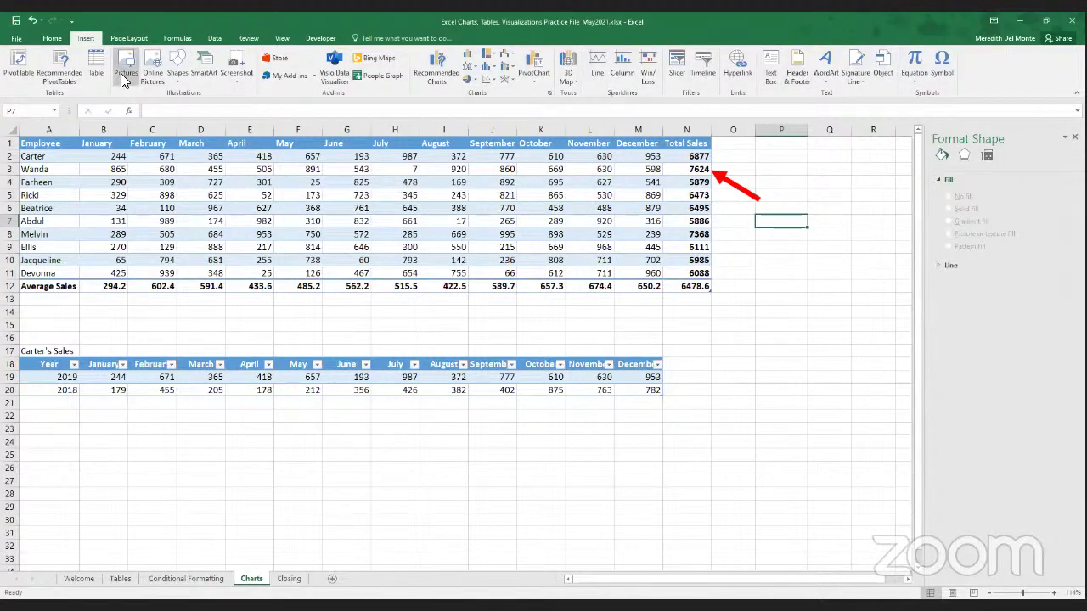
left_click(124, 68)
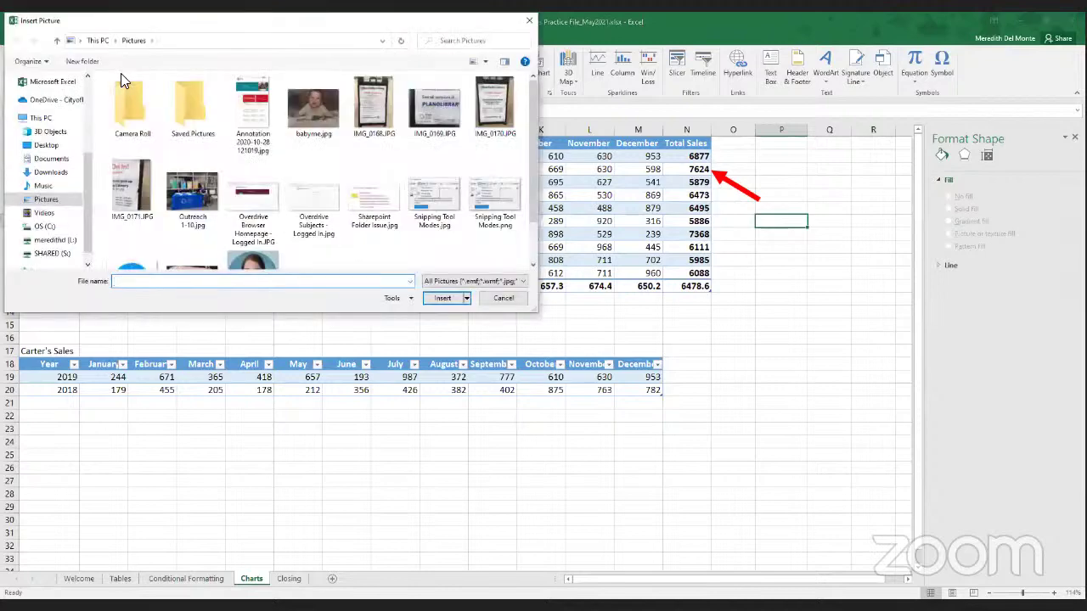
left_click(45, 134)
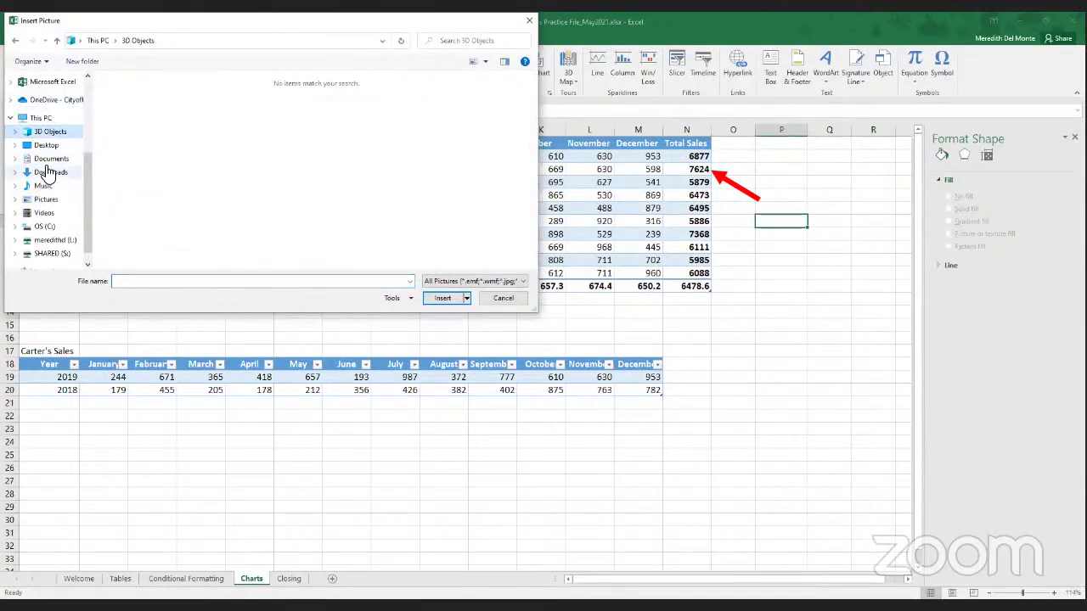
left_click(48, 172)
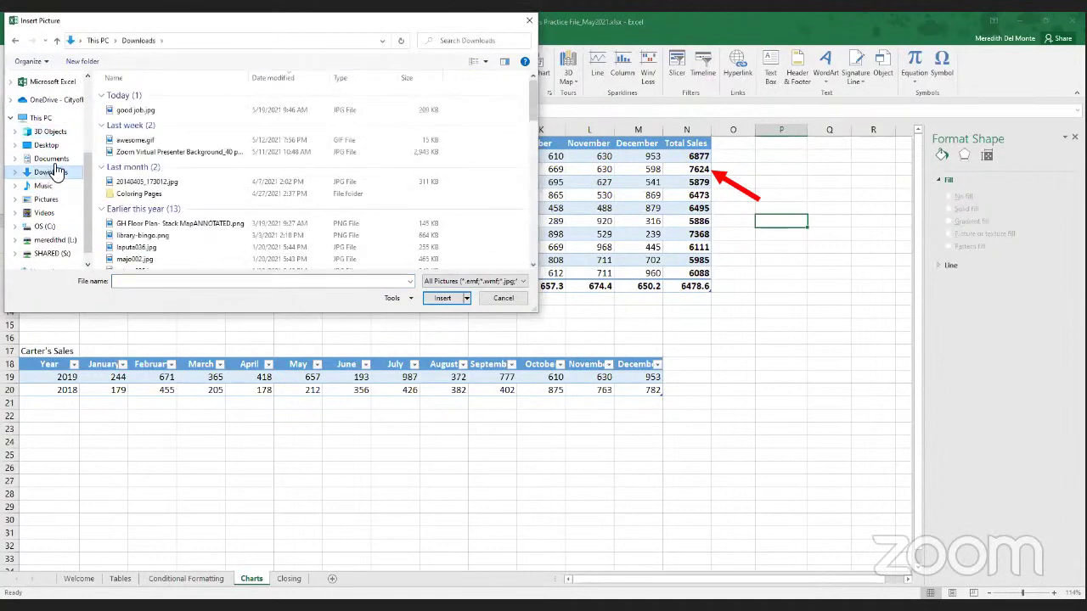
left_click(137, 110)
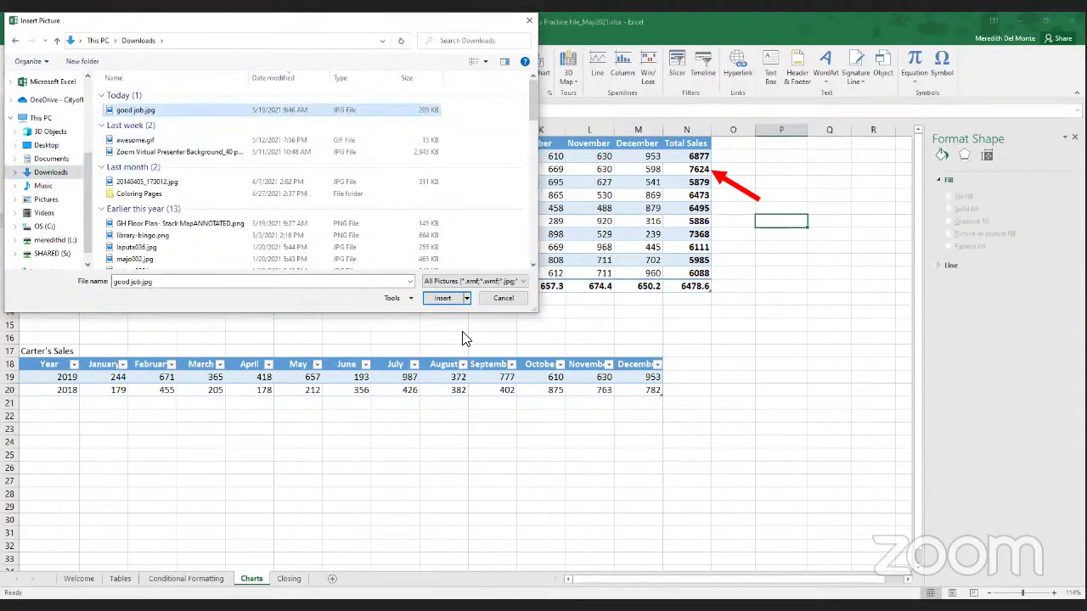
left_click(445, 300)
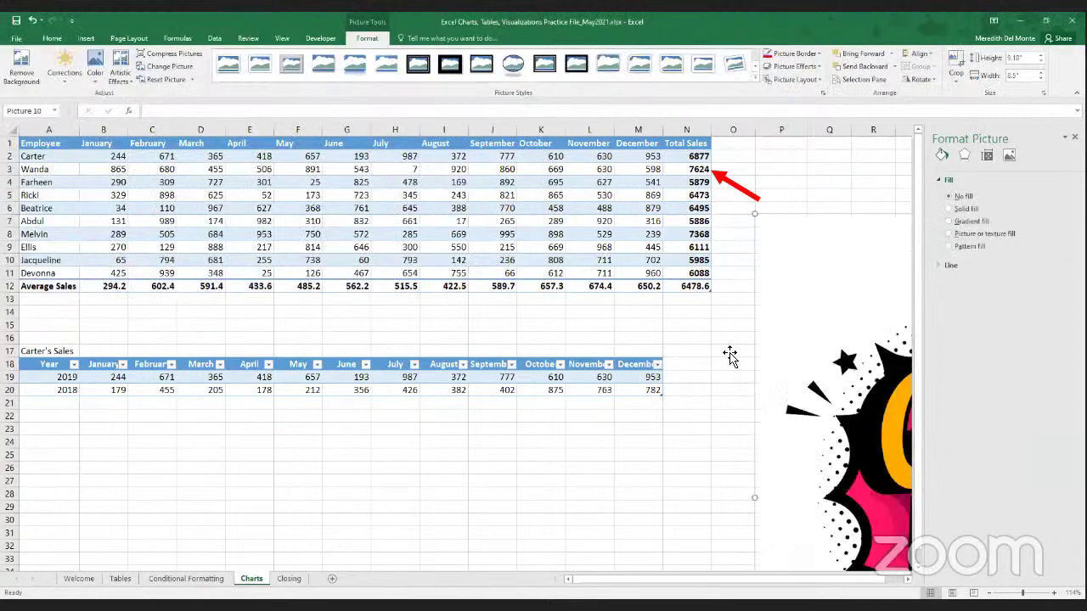
- Shrink the Good Job picture to about 3.35" high and 3.1" wide, and place it fully in view over columns G to K
left_click_drag(730, 357, 312, 257)
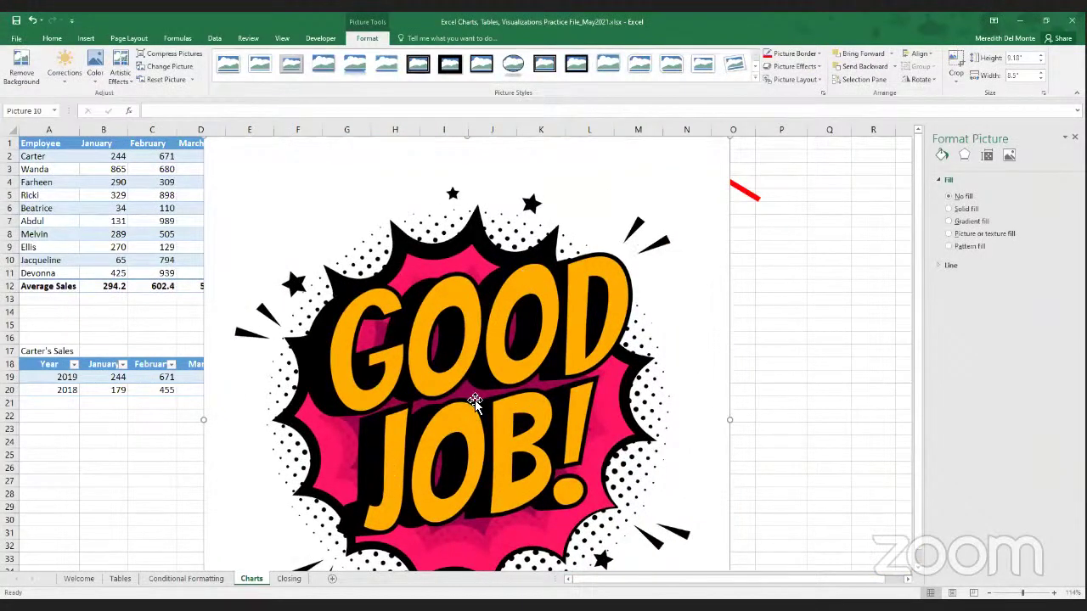
left_click_drag(730, 136, 384, 501)
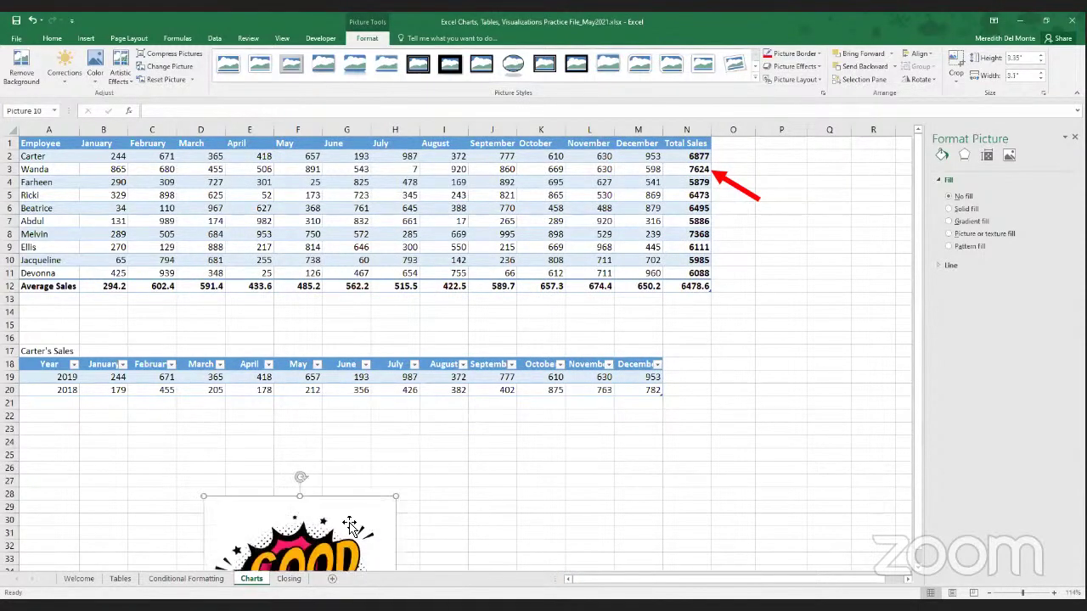
left_click_drag(326, 545, 476, 317)
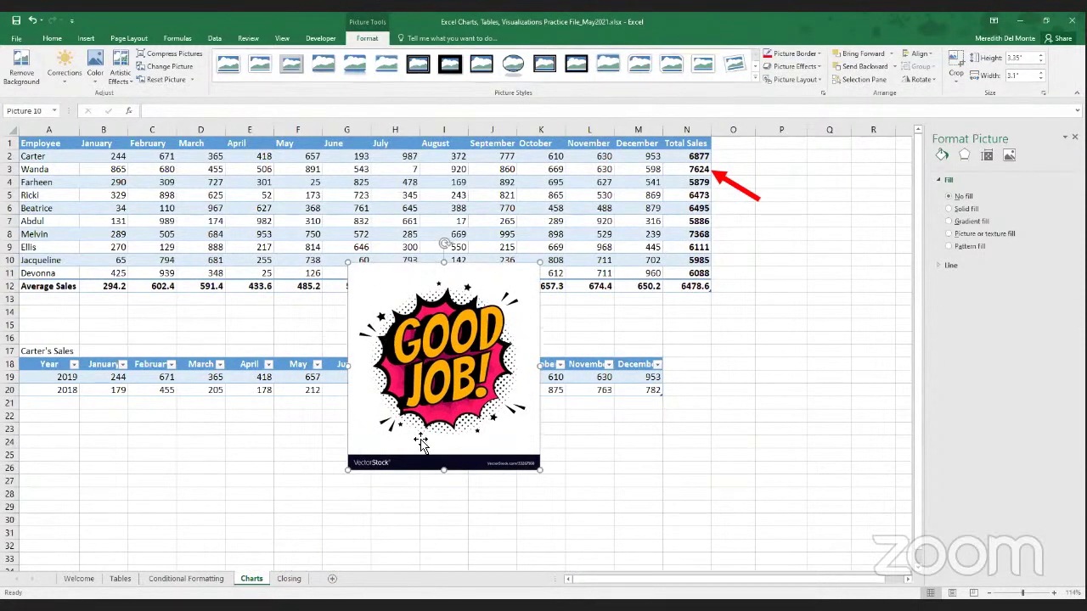
- Crop the picture to about 2.53" high and 2.75" wide, cutting off the VectorStock strip and the excess white margins
right_click(482, 309)
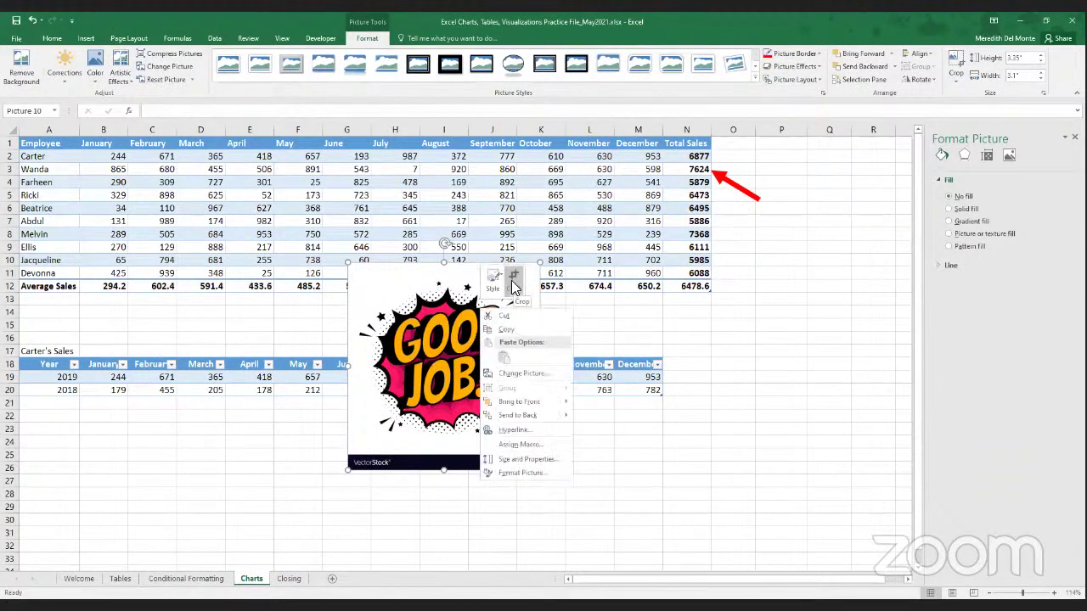
left_click(513, 288)
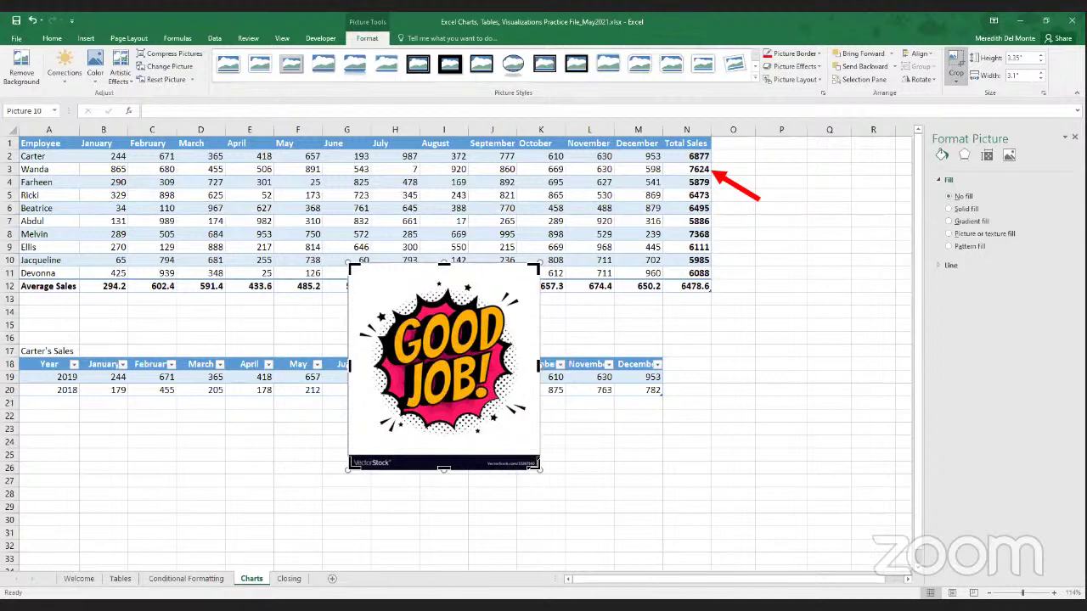
left_click_drag(533, 465, 528, 439)
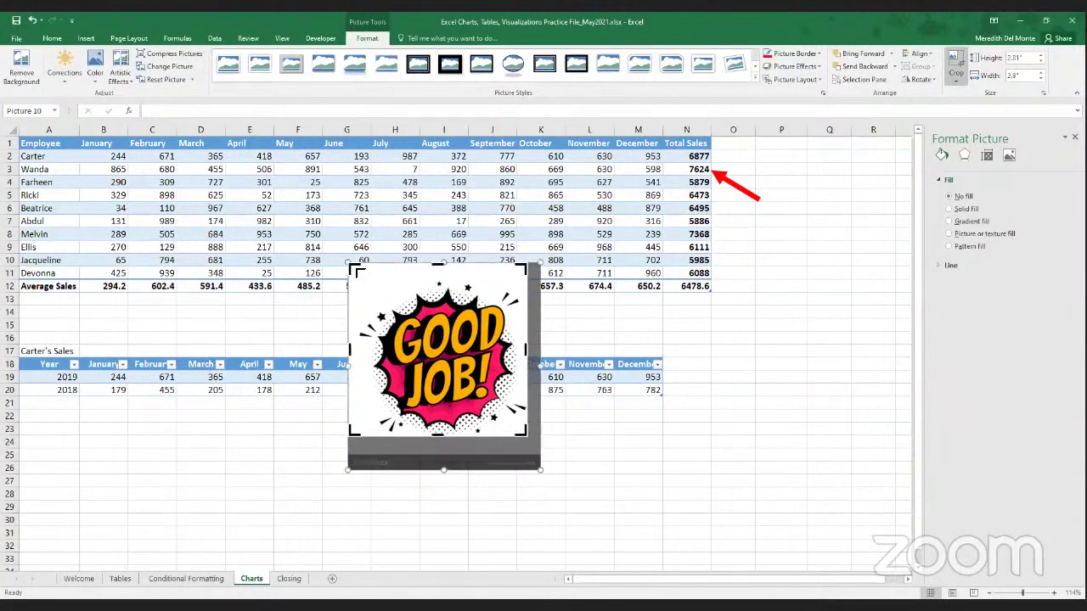
left_click_drag(355, 269, 360, 280)
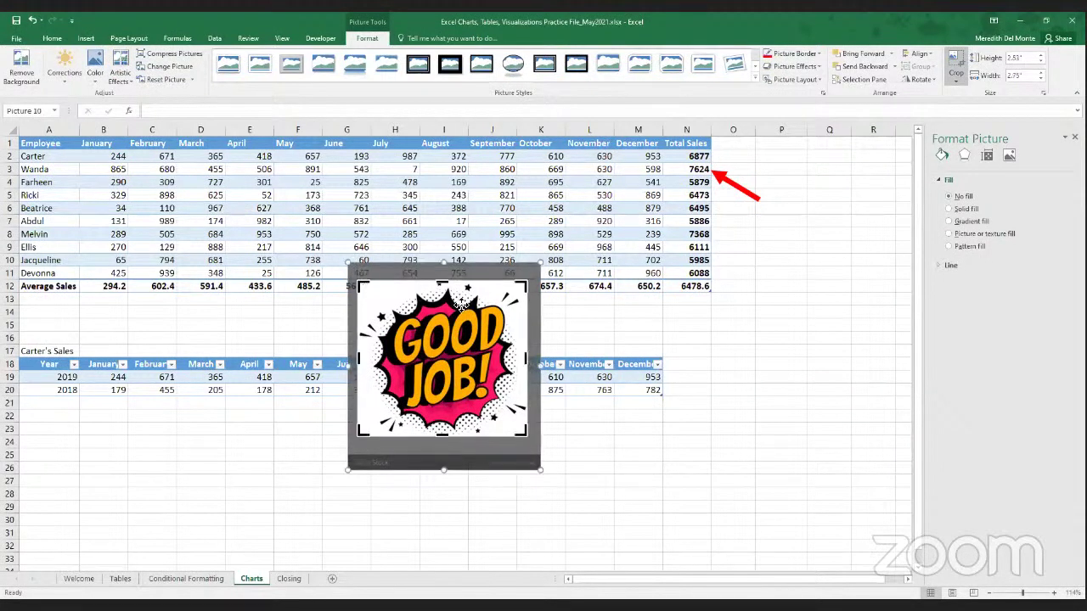
left_click(591, 425)
- Scale the picture to about 0.95" high and 1.03" wide, place it at the red arrow's tail, and send it behind the arrow
left_click(438, 356)
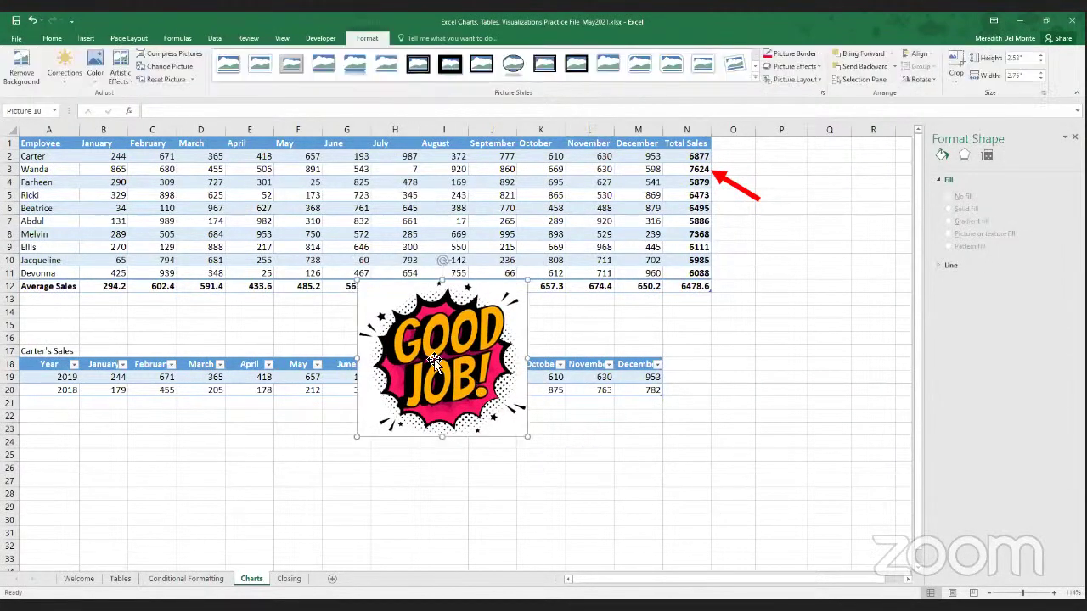
left_click_drag(527, 281, 783, 219)
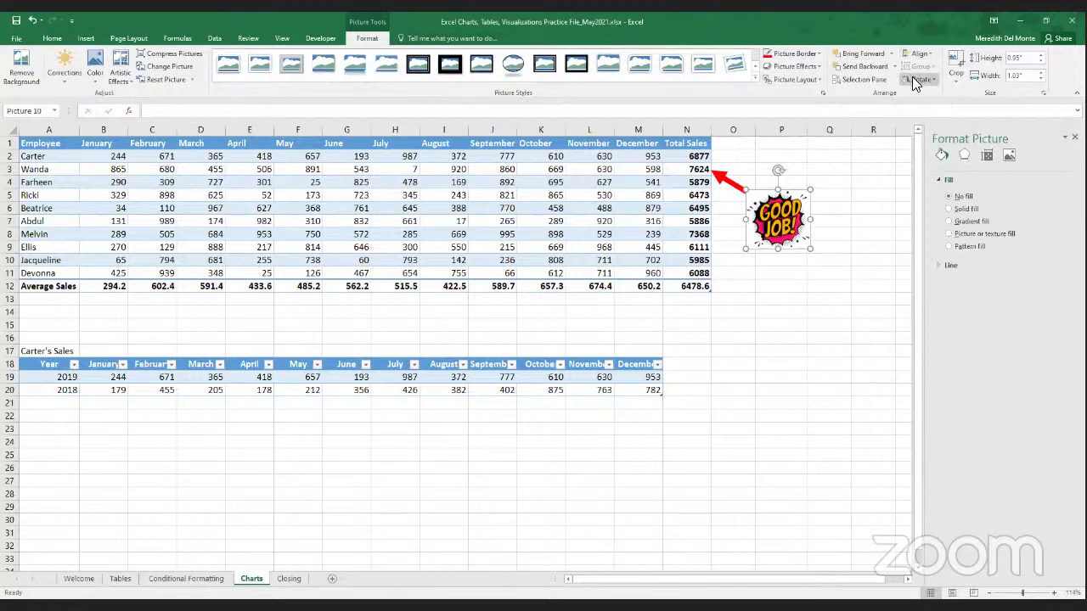
left_click(866, 66)
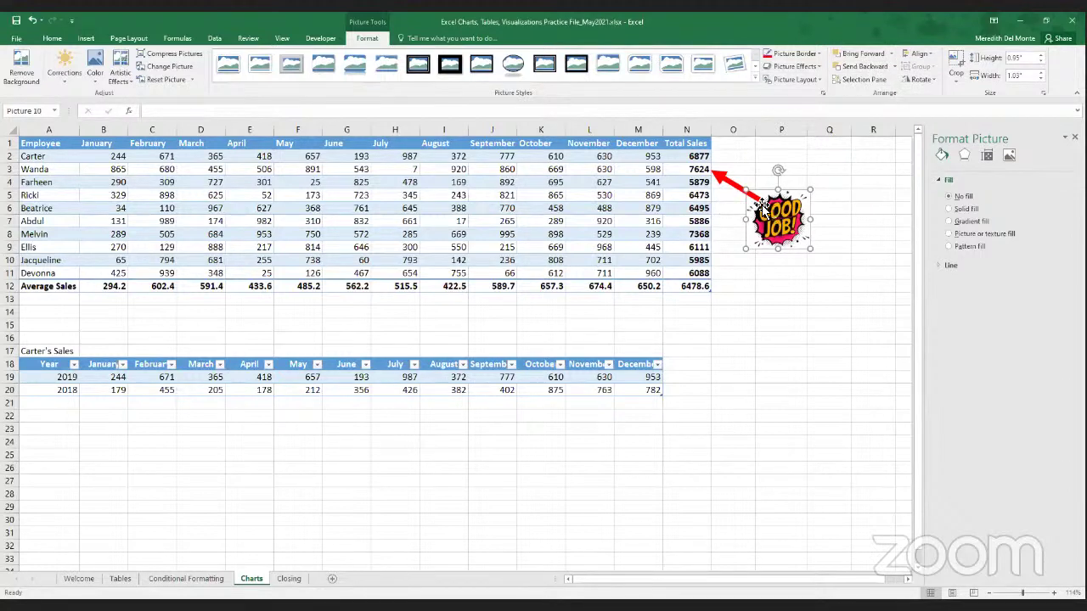
left_click(851, 223)
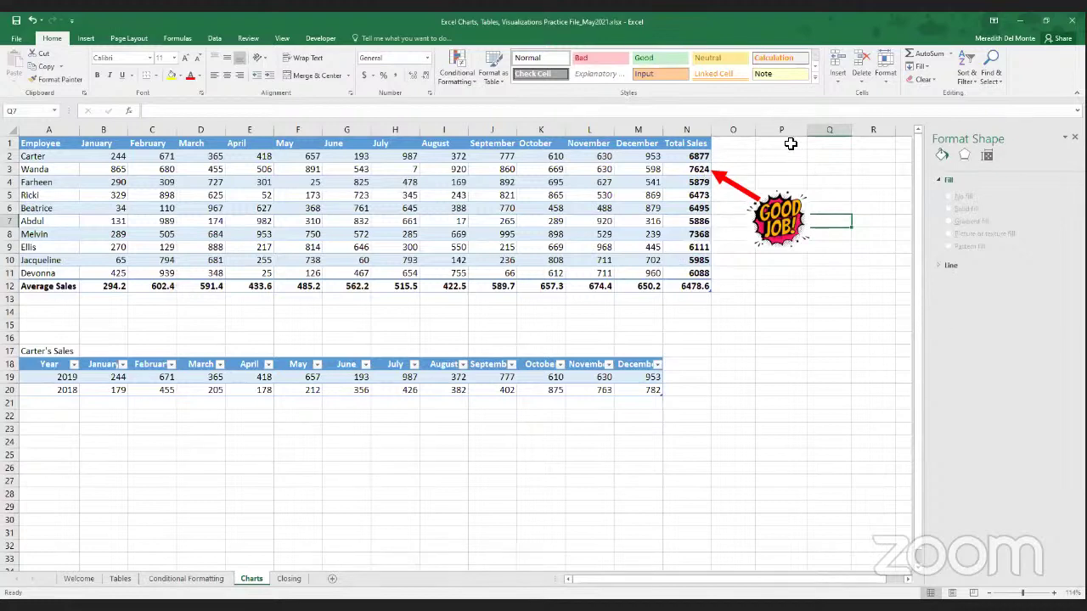
- Add a text box below the Carter's Sales table reading "If you have questions speak to your supervisor."
left_click(86, 38)
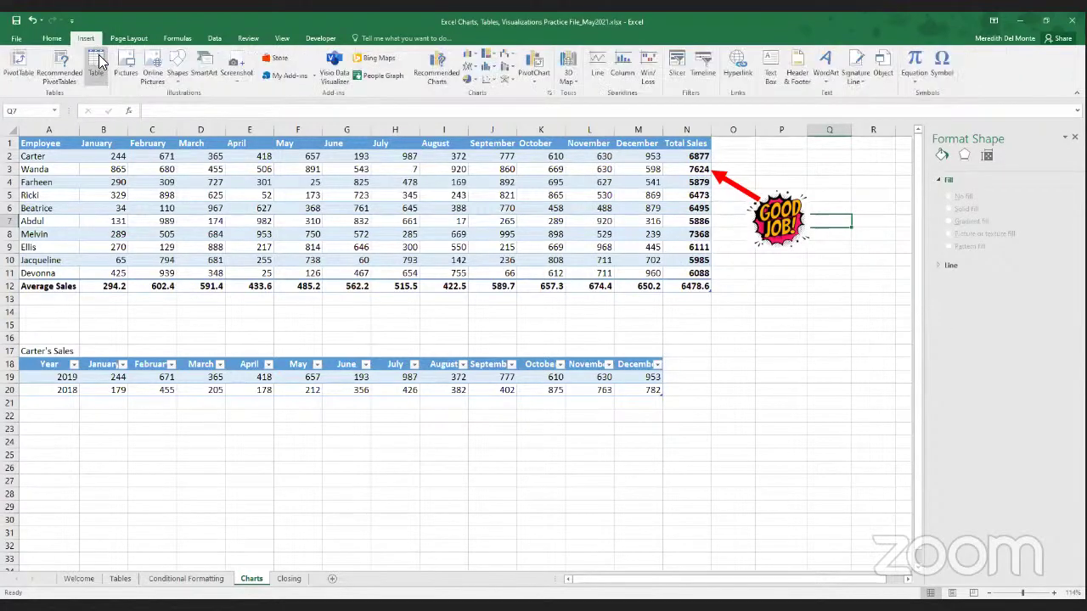
left_click(776, 65)
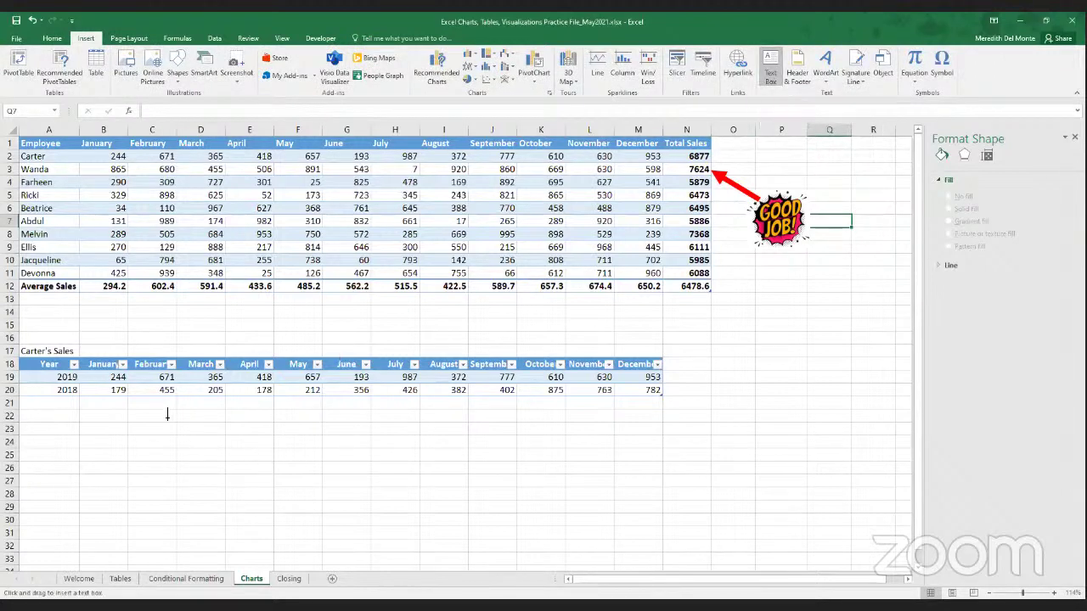
mouse_move(164, 411)
left_mouse_down()
mouse_move(211, 449)
mouse_move(408, 495)
left_mouse_up()
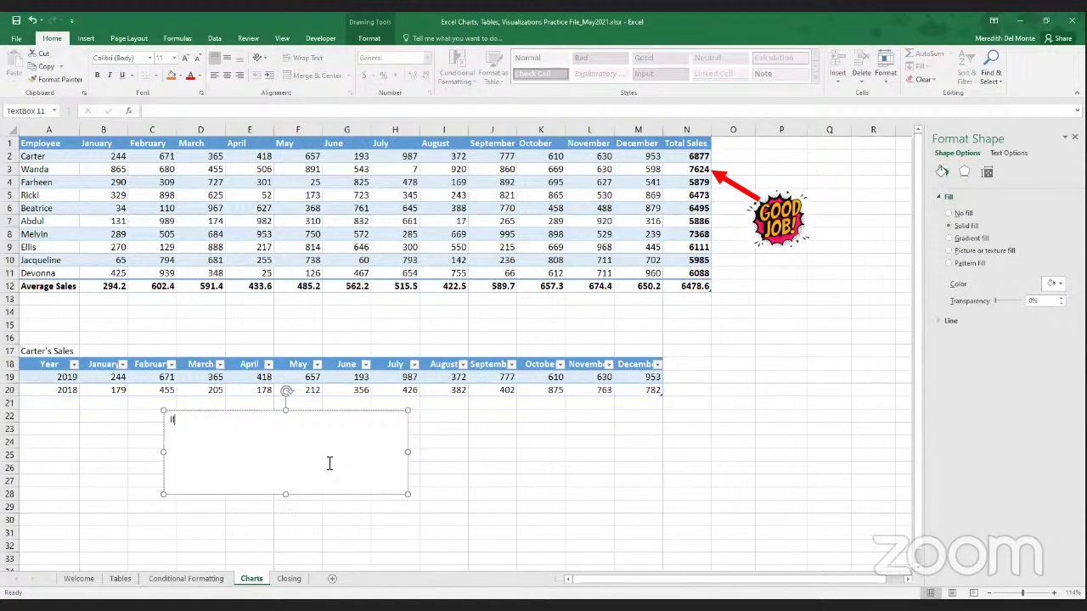
type("If you have questions speak to y")
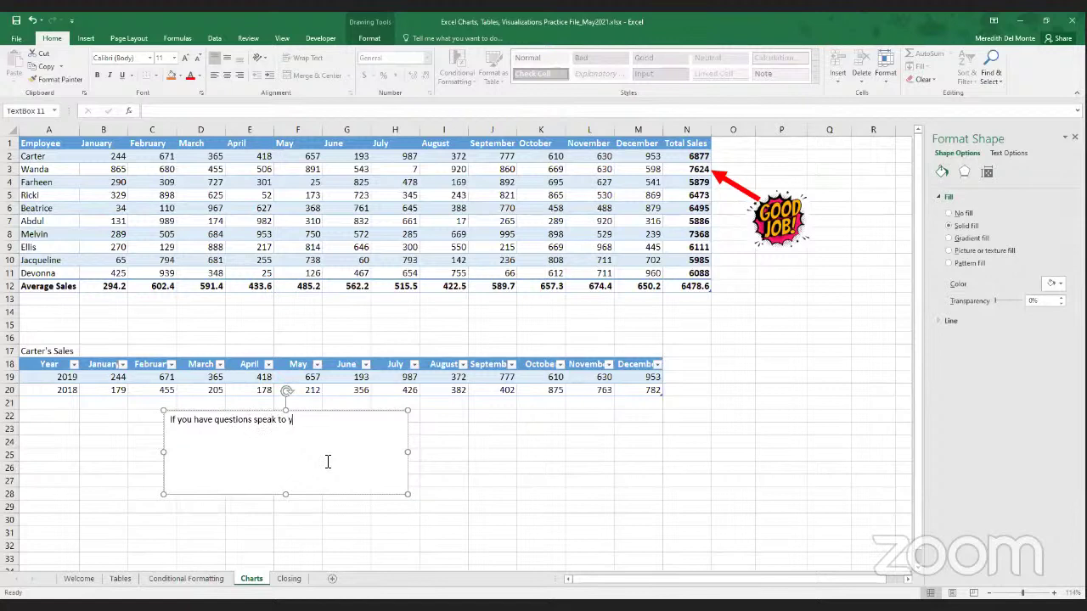
type("pervisor.")
- Shrink the text box to fit its text on two lines and move it into the gap between the two tables
left_click_drag(408, 495, 292, 448)
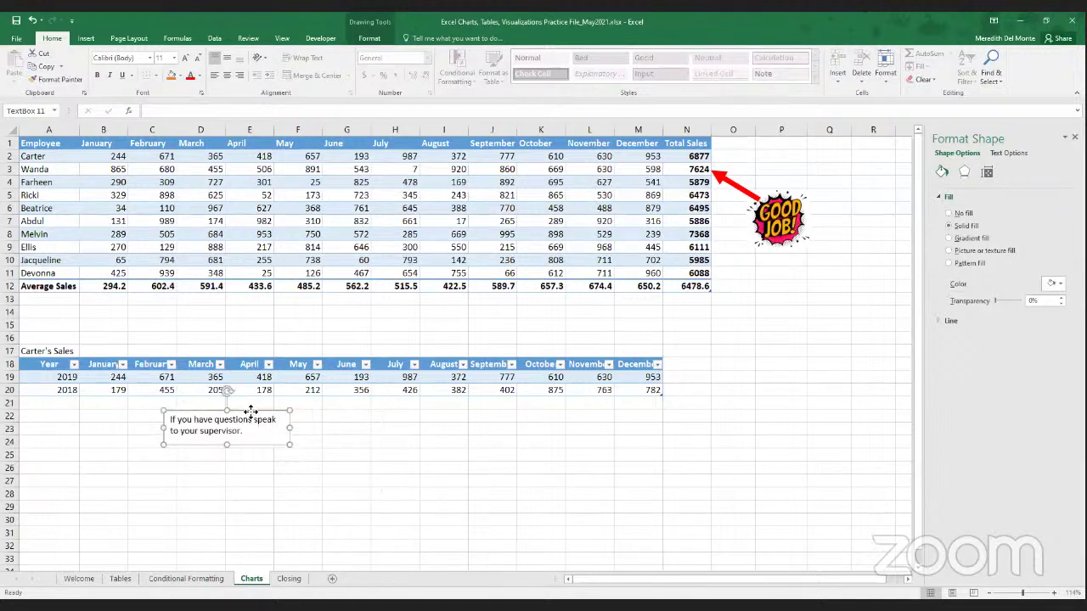
left_click_drag(251, 411, 298, 306)
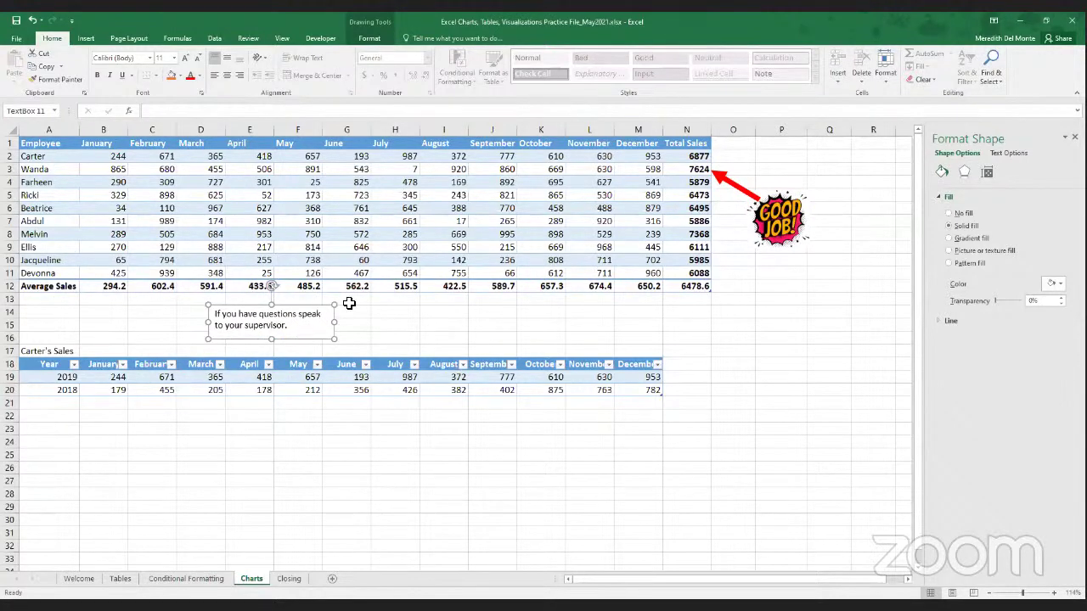
left_click(288, 326)
key("BackSpace")
left_click(515, 608)
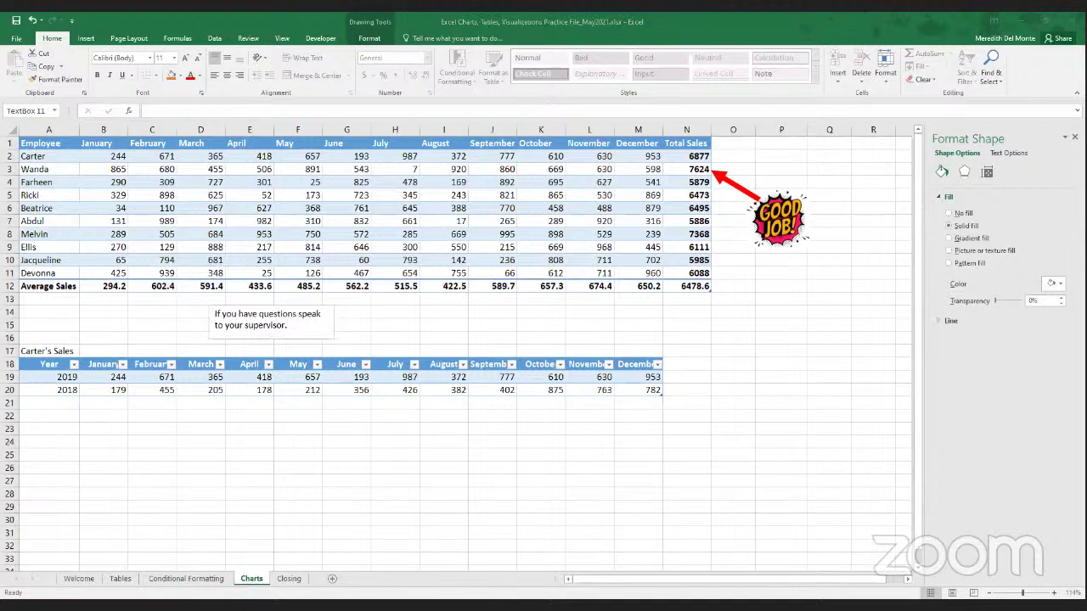